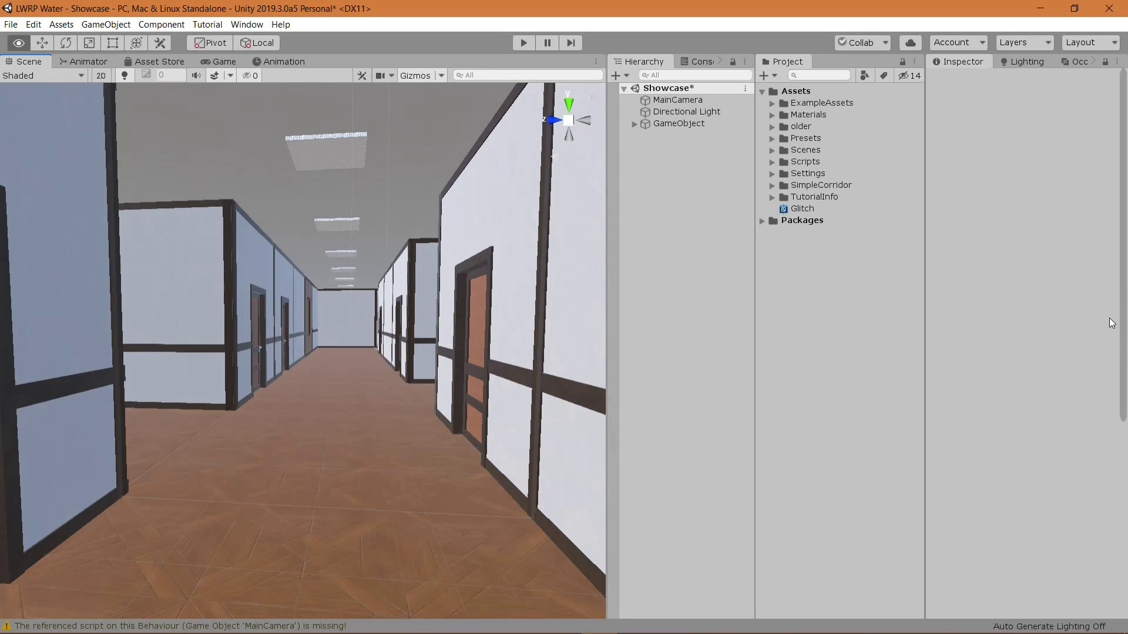
Fly the scene camera down the corridor, then select and open the Glitch shader graph asset
key(w)
right_drag(1112, 323, 1112, 322)
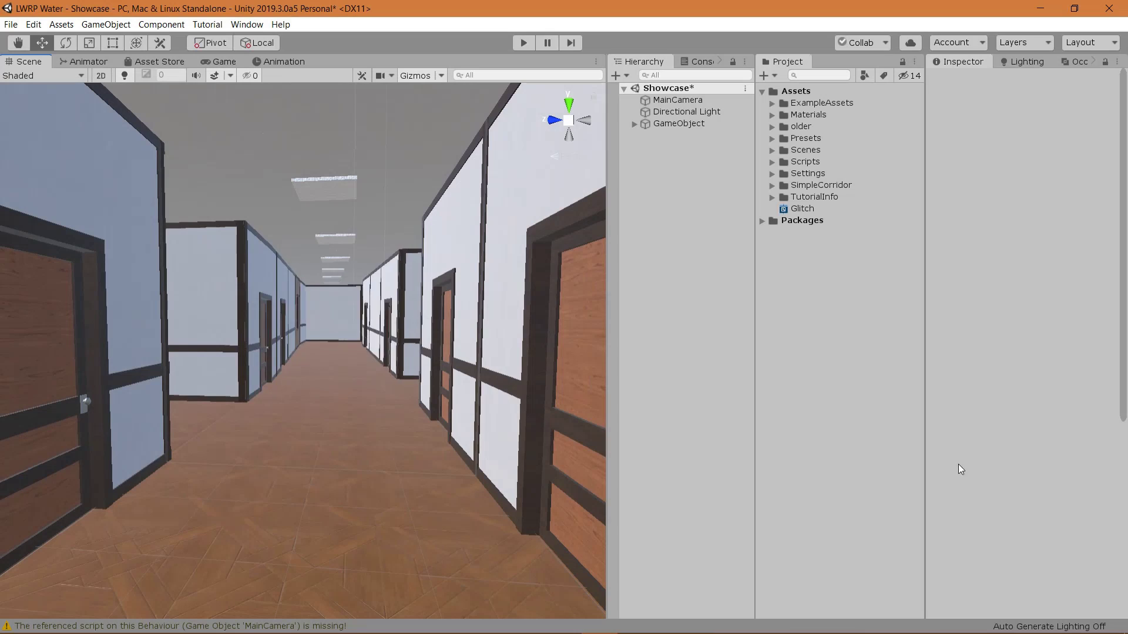
click(823, 212)
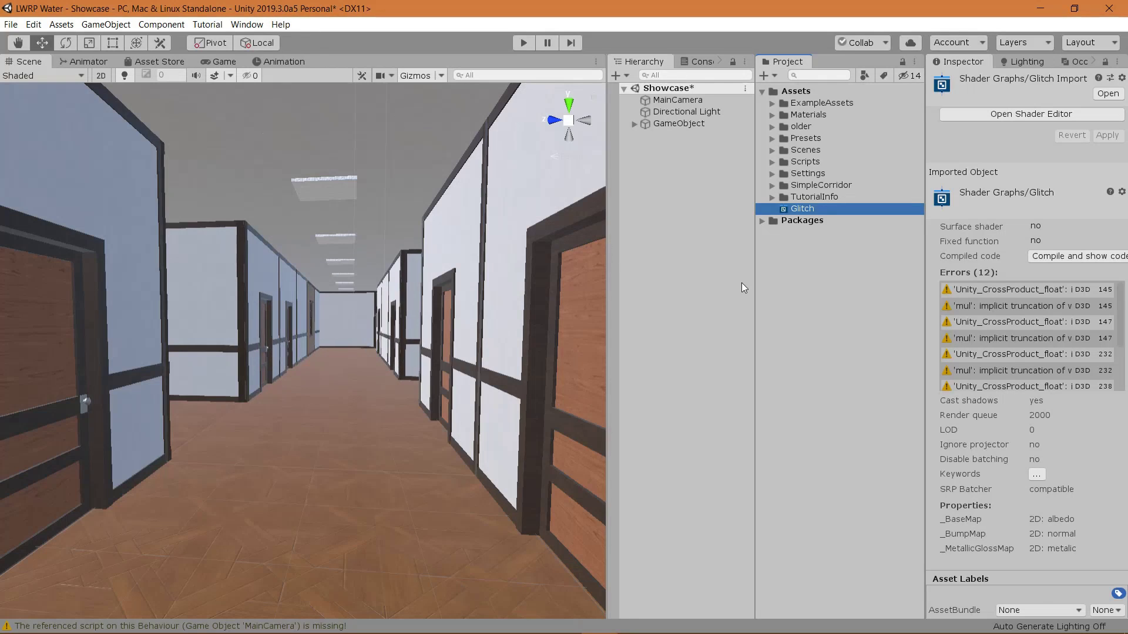
double_click(808, 210)
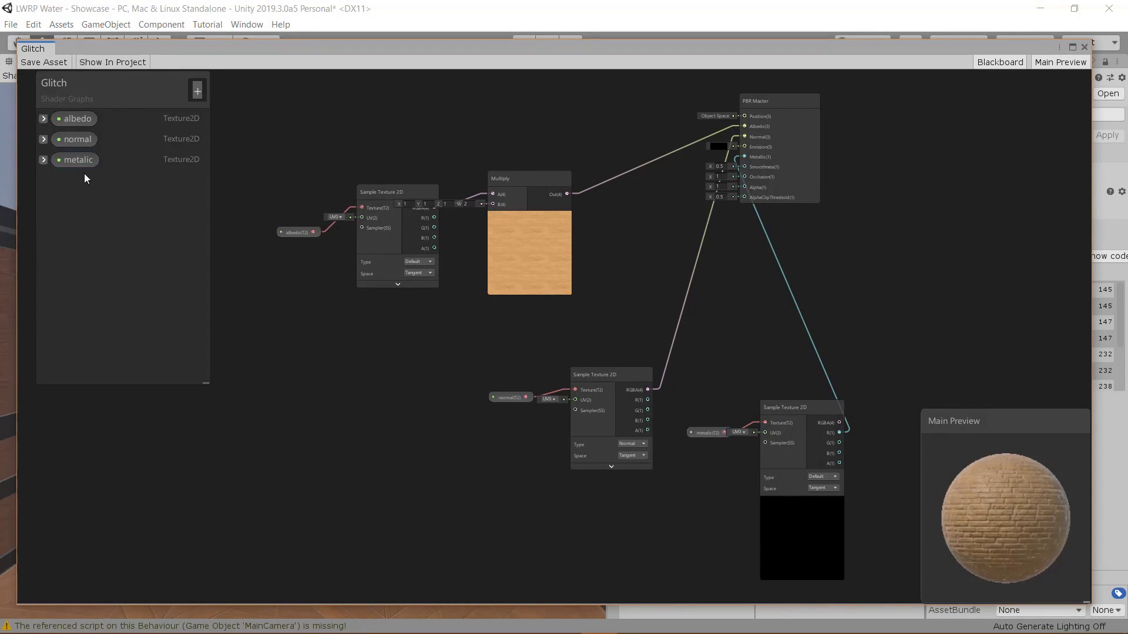
Expand the albedo property and inspect its reference name _BaseMap
click(43, 120)
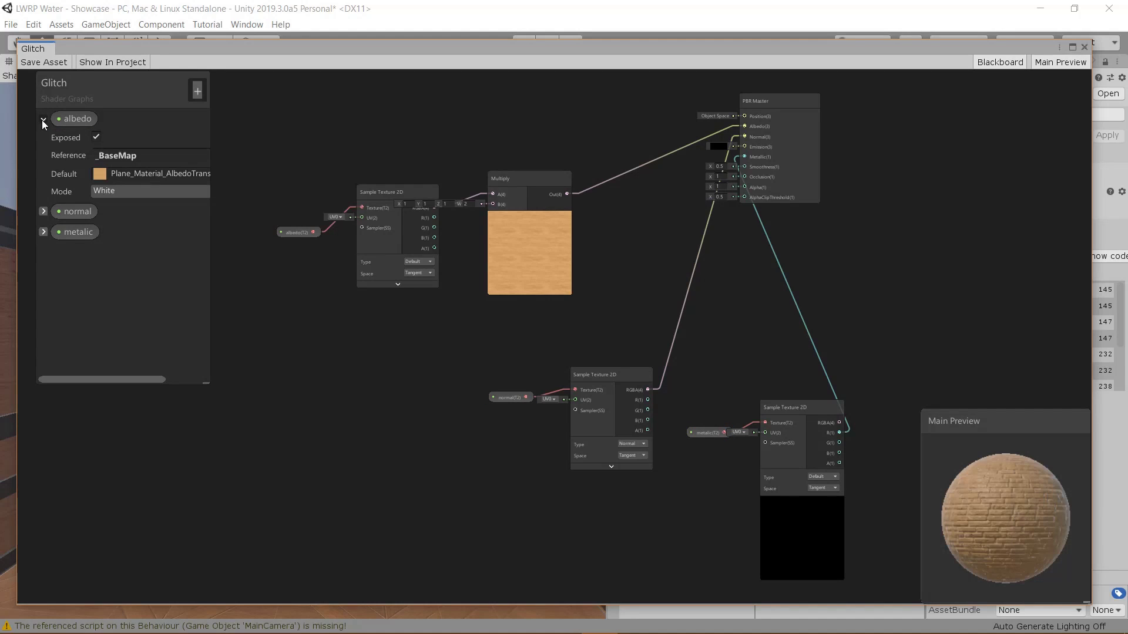
drag(140, 157, 64, 156)
click(60, 158)
drag(330, 53, 419, 73)
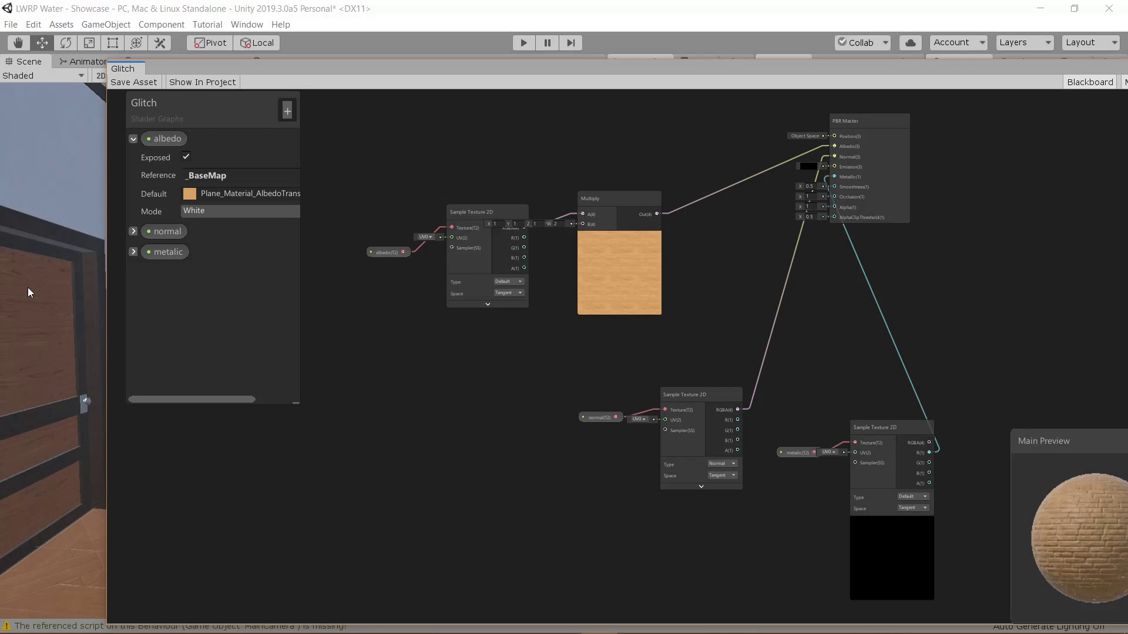
click(216, 175)
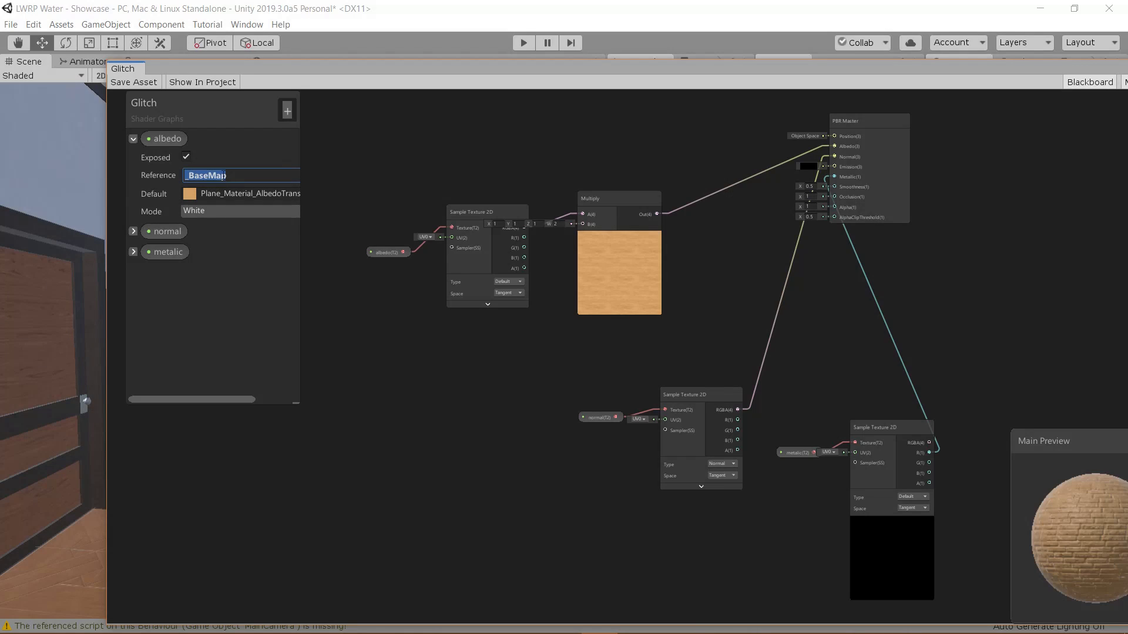
click(215, 175)
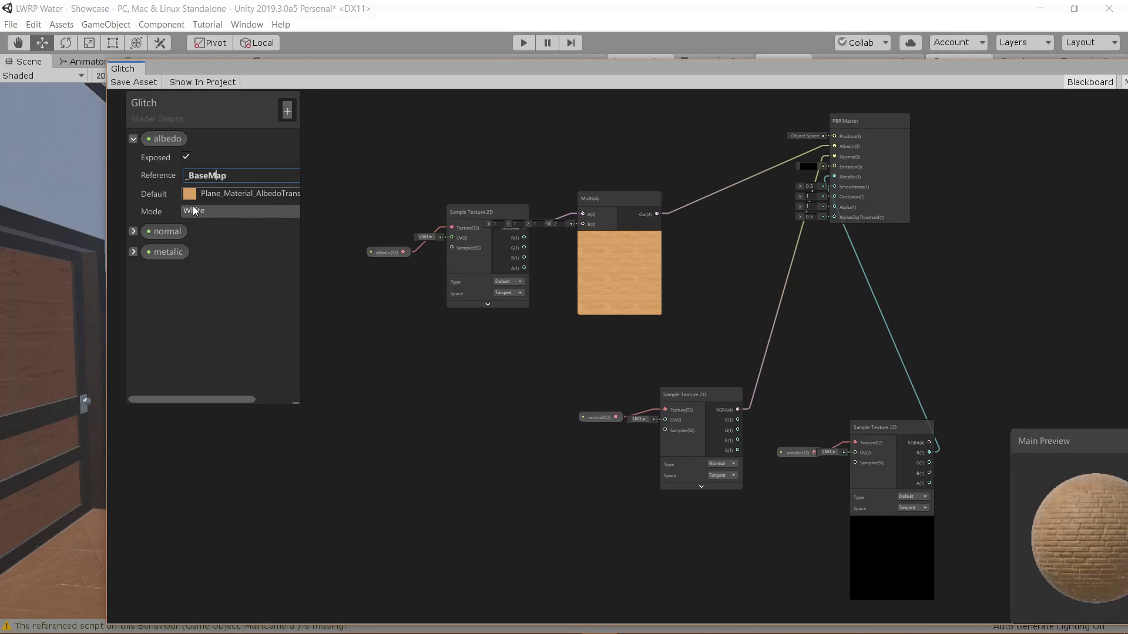
drag(263, 69, 188, 42)
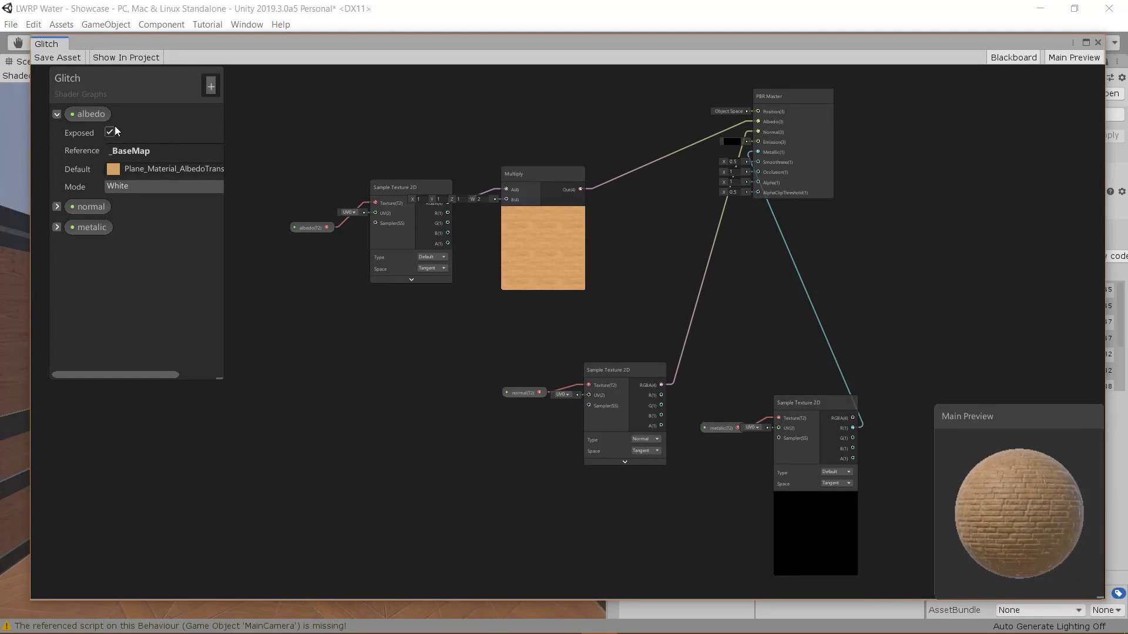
click(111, 151)
click(65, 190)
Check the normal and metalic property references, then collapse all three properties
click(57, 208)
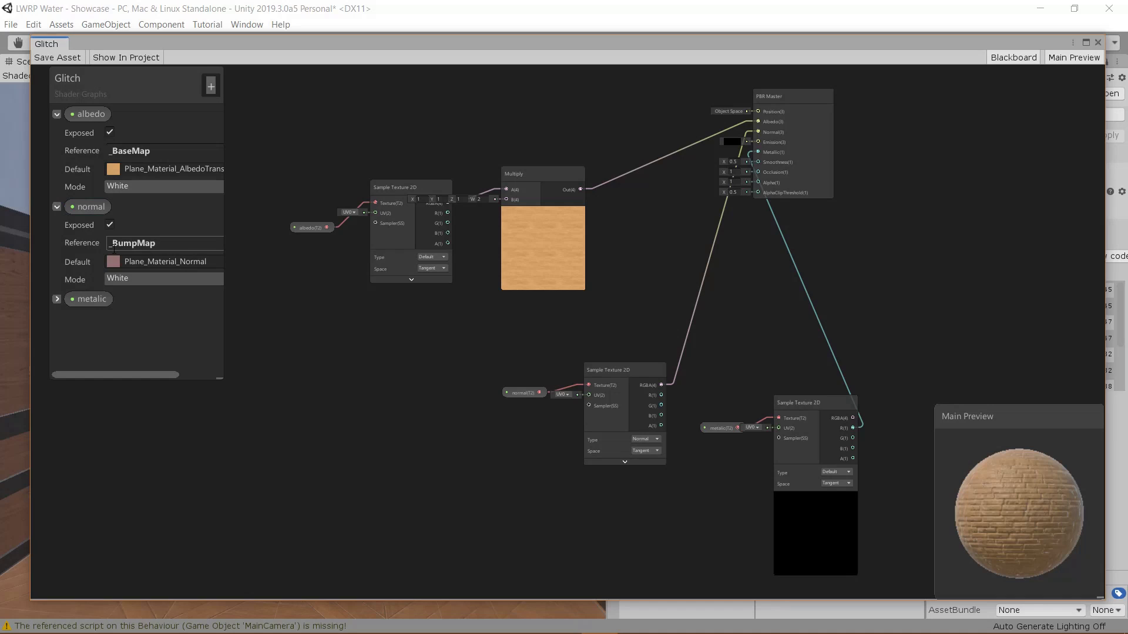
click(57, 298)
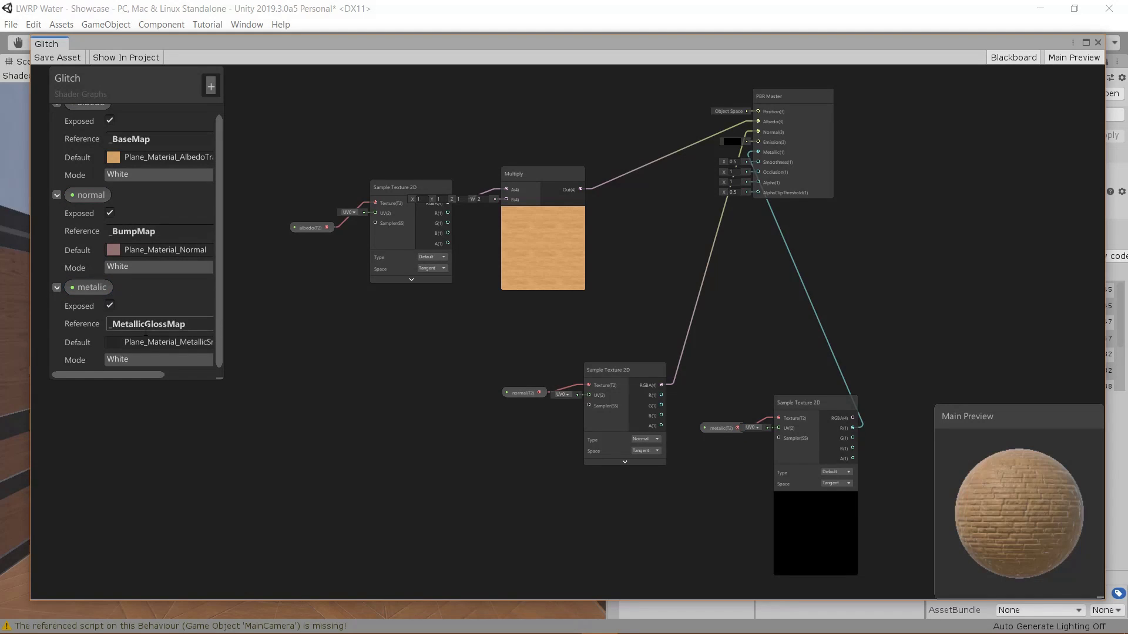
click(57, 110)
click(57, 134)
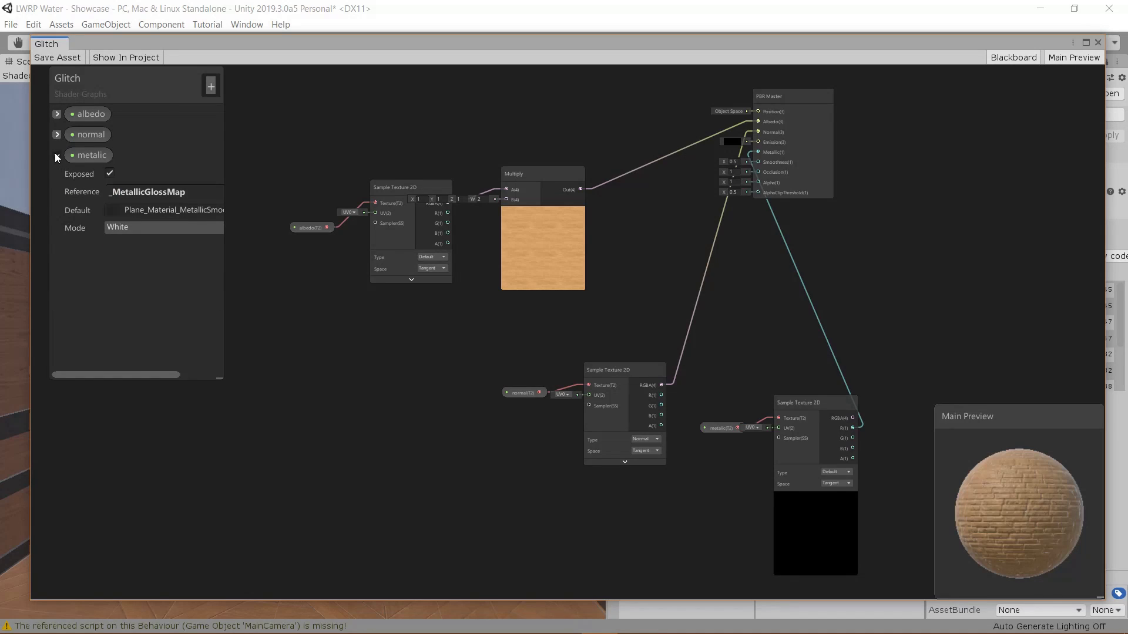
click(57, 156)
middle_drag(322, 297, 365, 364)
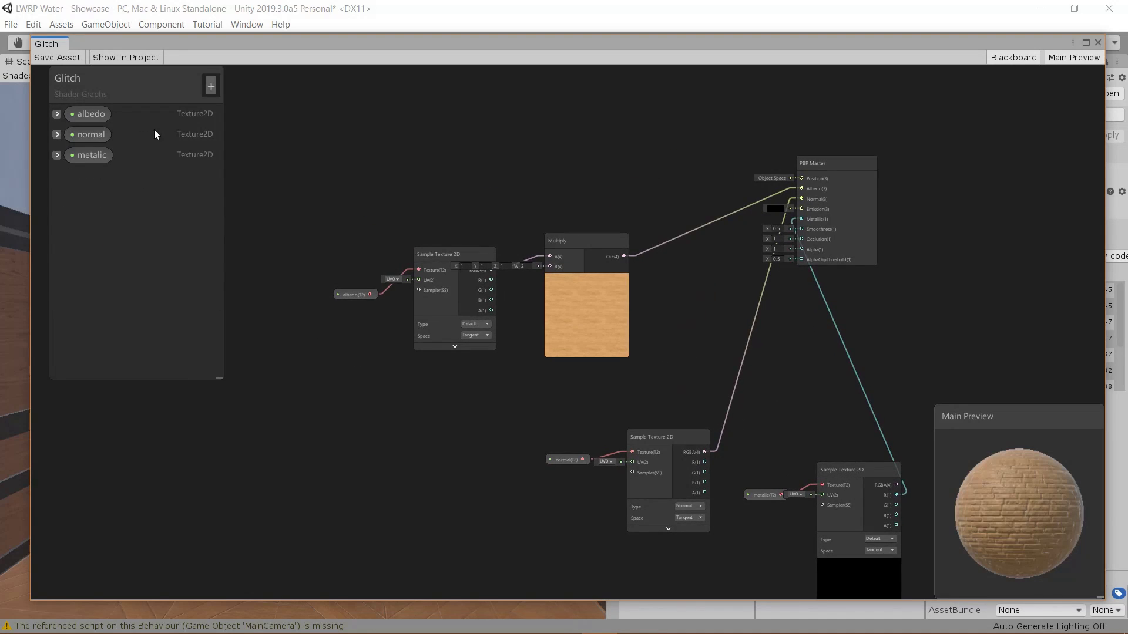
Align the albedo property, Sample Texture 2D and Multiply nodes, then survey the normal, metalic and PBR Master nodes
drag(572, 263, 580, 285)
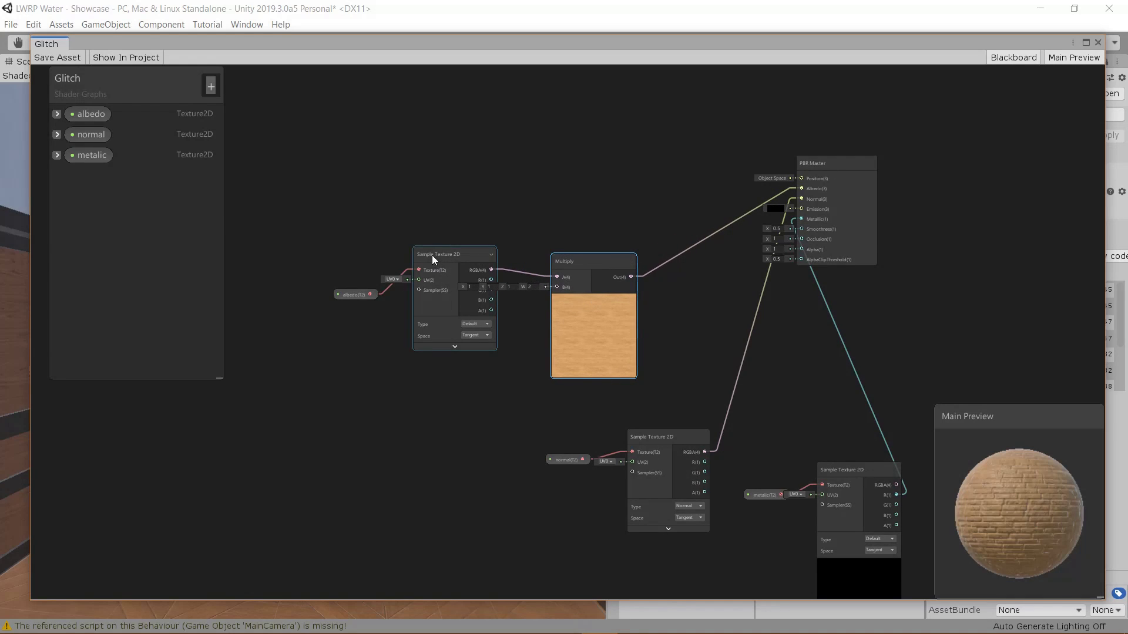
drag(361, 294, 343, 254)
drag(445, 263, 442, 263)
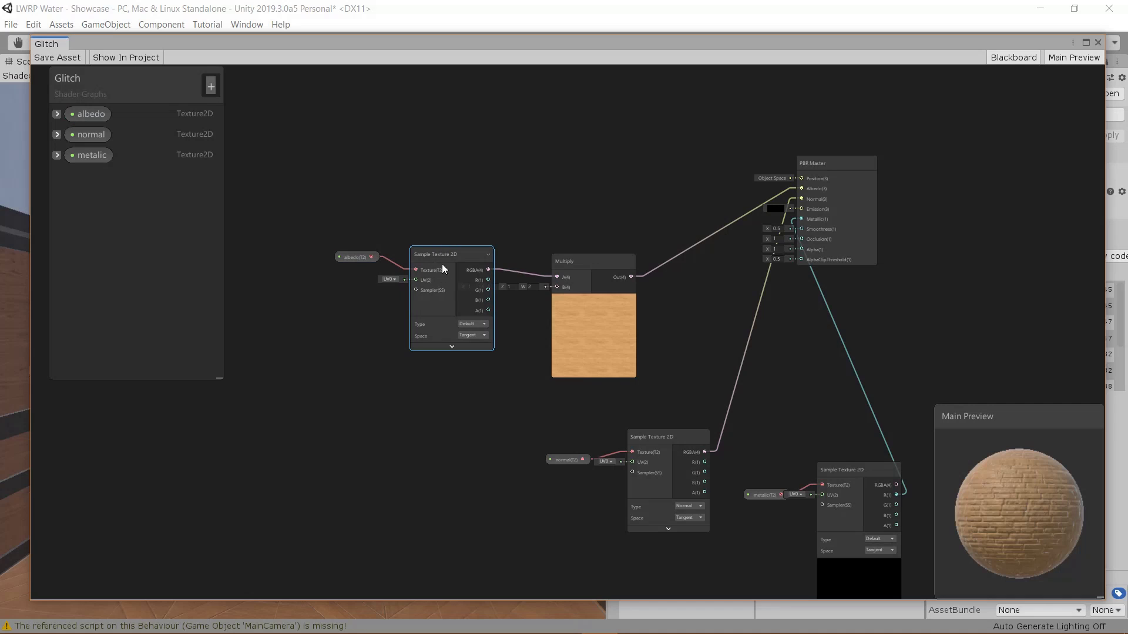
middle_drag(476, 358, 311, 204)
scroll(452, 319, up, 2)
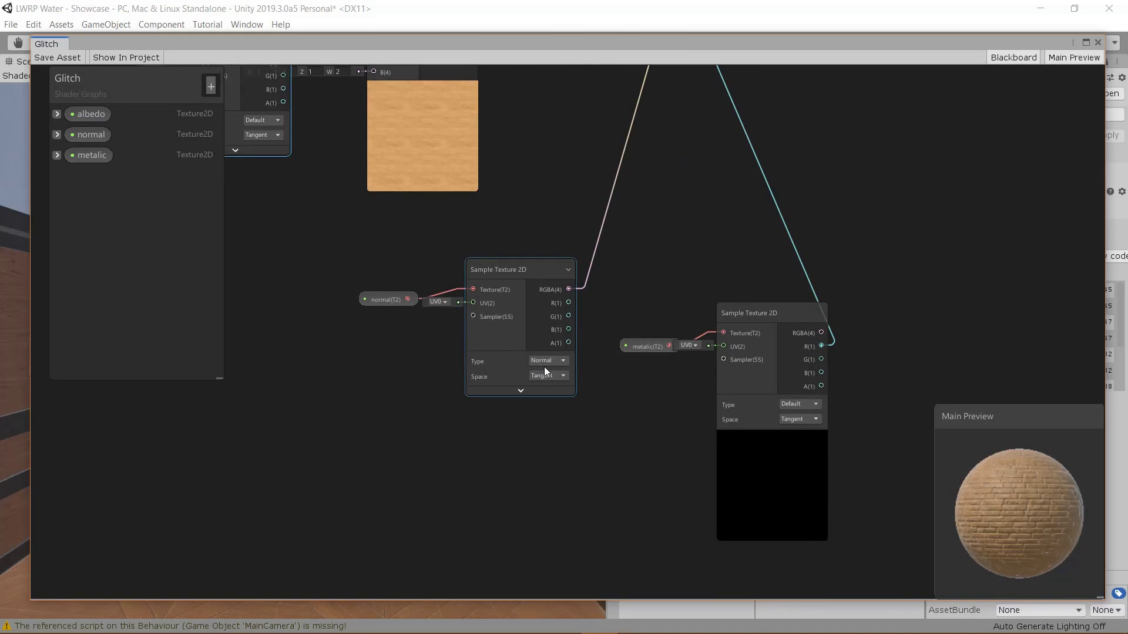
click(597, 355)
middle_drag(596, 354, 537, 367)
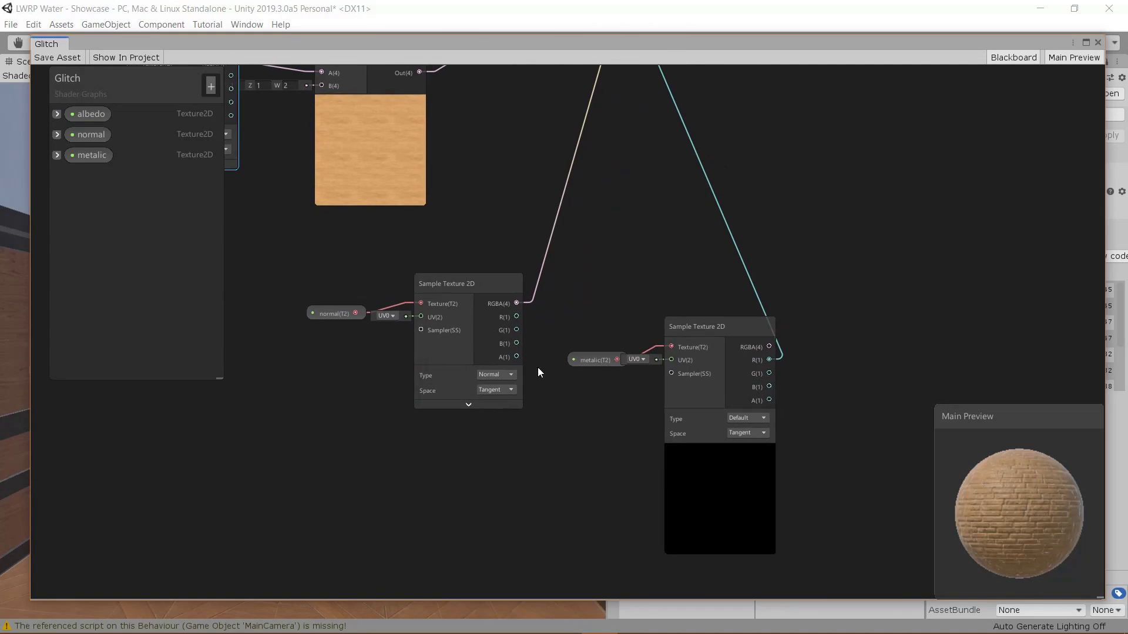
click(744, 408)
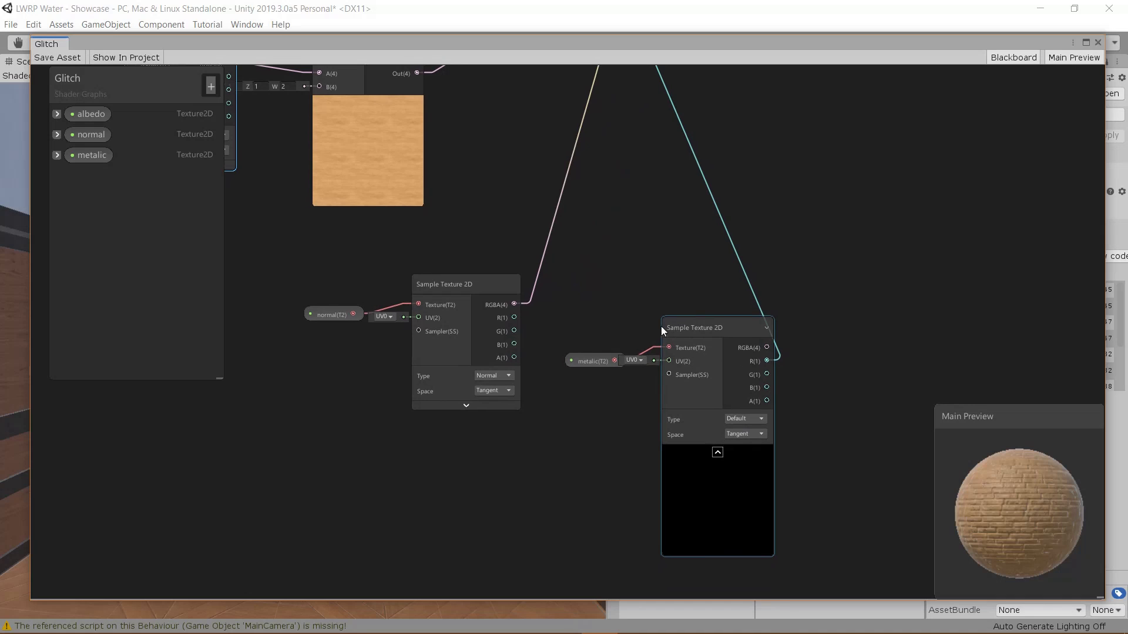
middle_drag(736, 336, 676, 390)
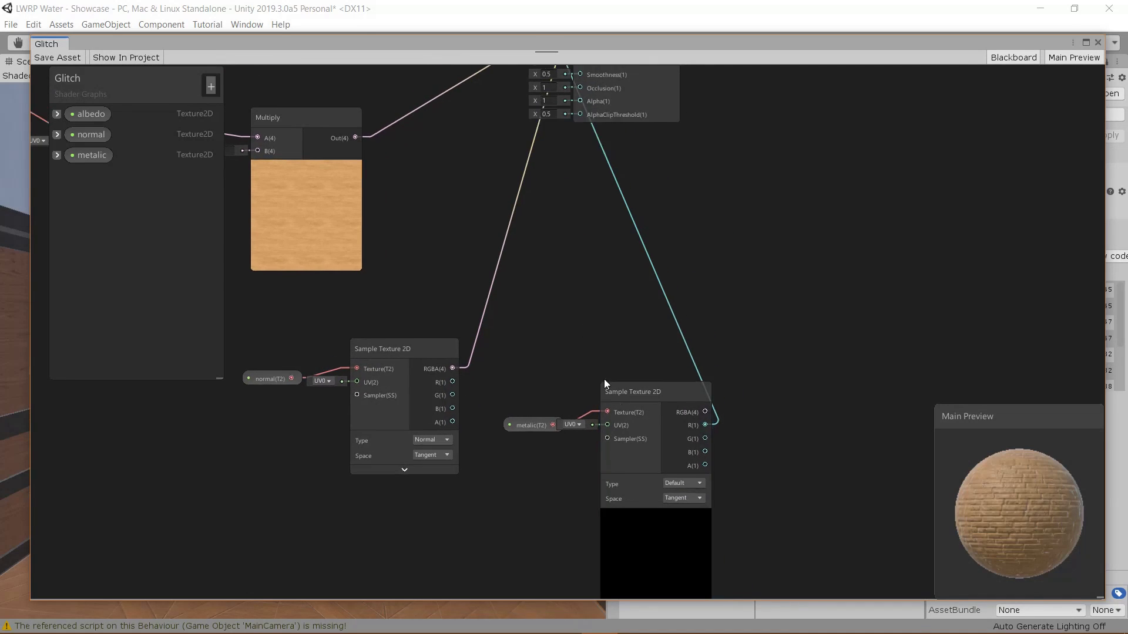
middle_drag(604, 379, 666, 525)
middle_drag(611, 173, 668, 250)
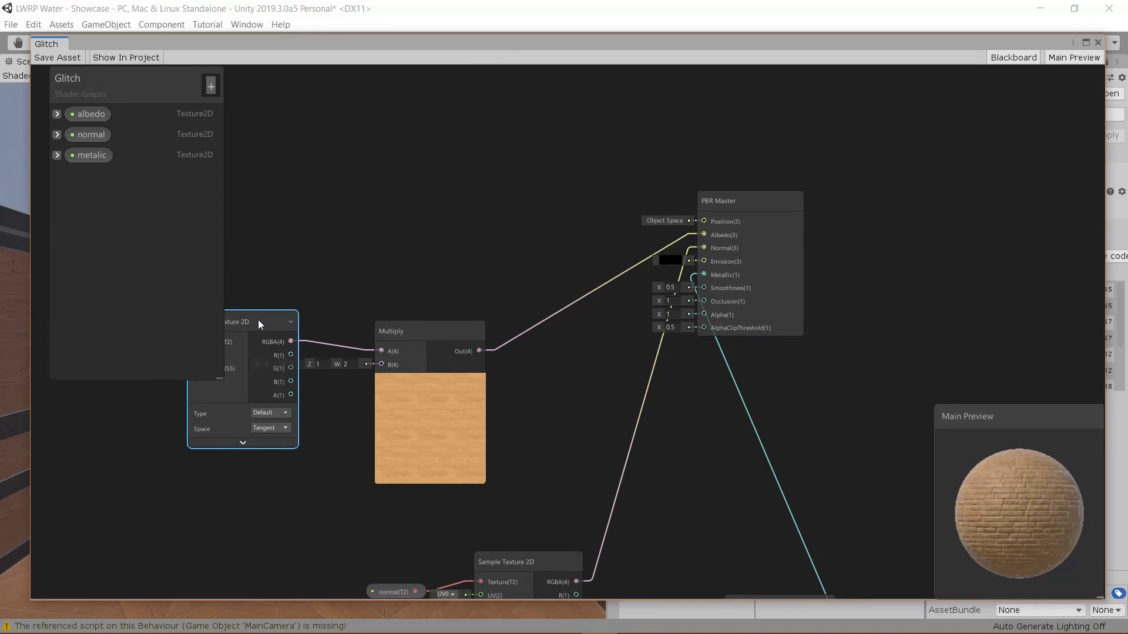
Nudge the albedo Sample Texture 2D node and pan to leave empty canvas on the left
drag(258, 320, 272, 314)
middle_drag(407, 284, 667, 258)
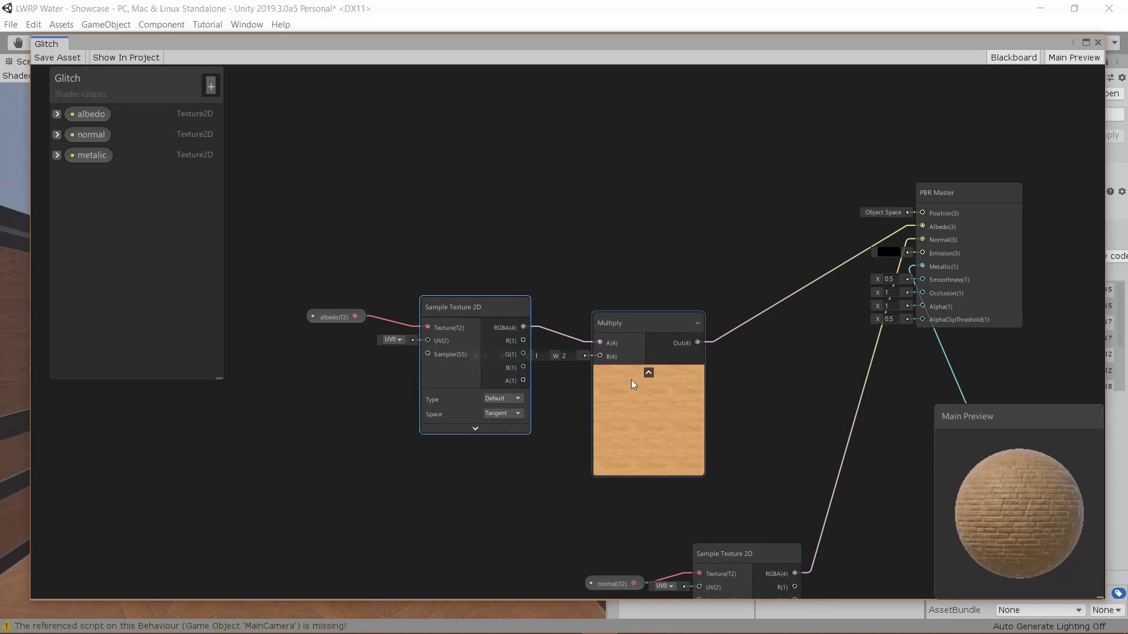
middle_drag(634, 379, 716, 302)
middle_drag(316, 424, 531, 439)
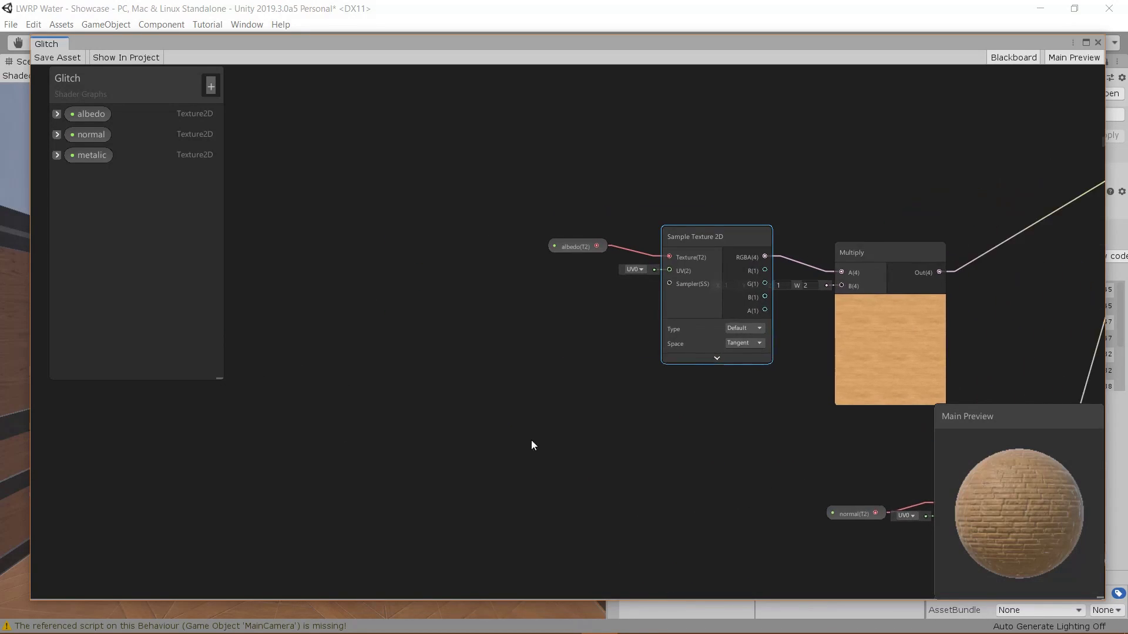
Add a Screen Position node and feed its output into a new Split node
right_click(332, 387)
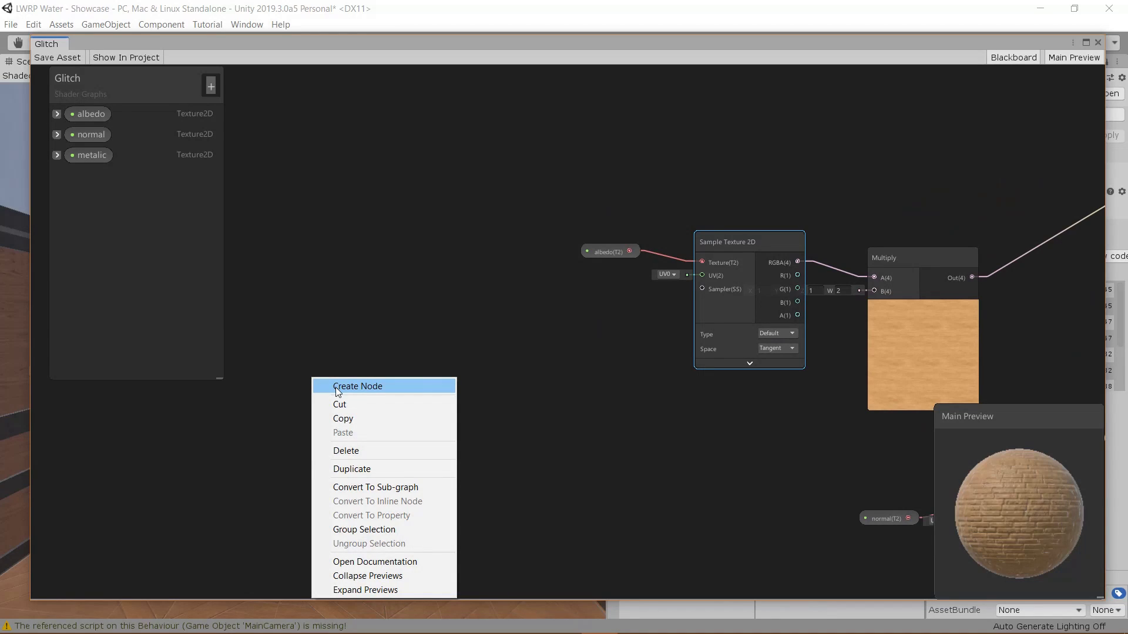
click(336, 387)
text(c)
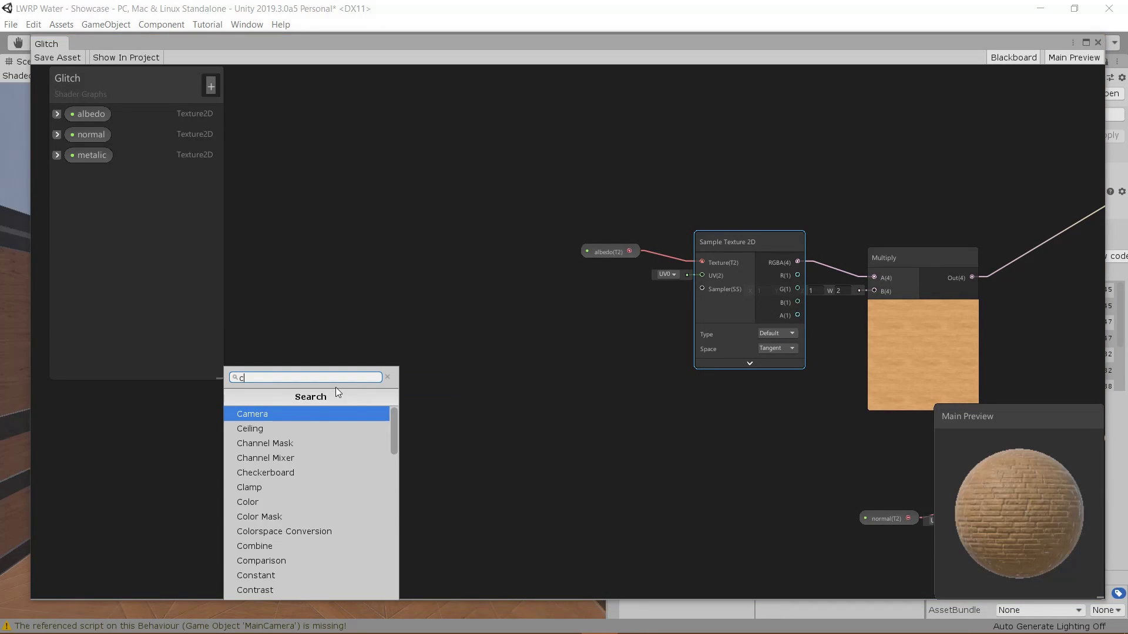
key(BackSpace)
text(scre)
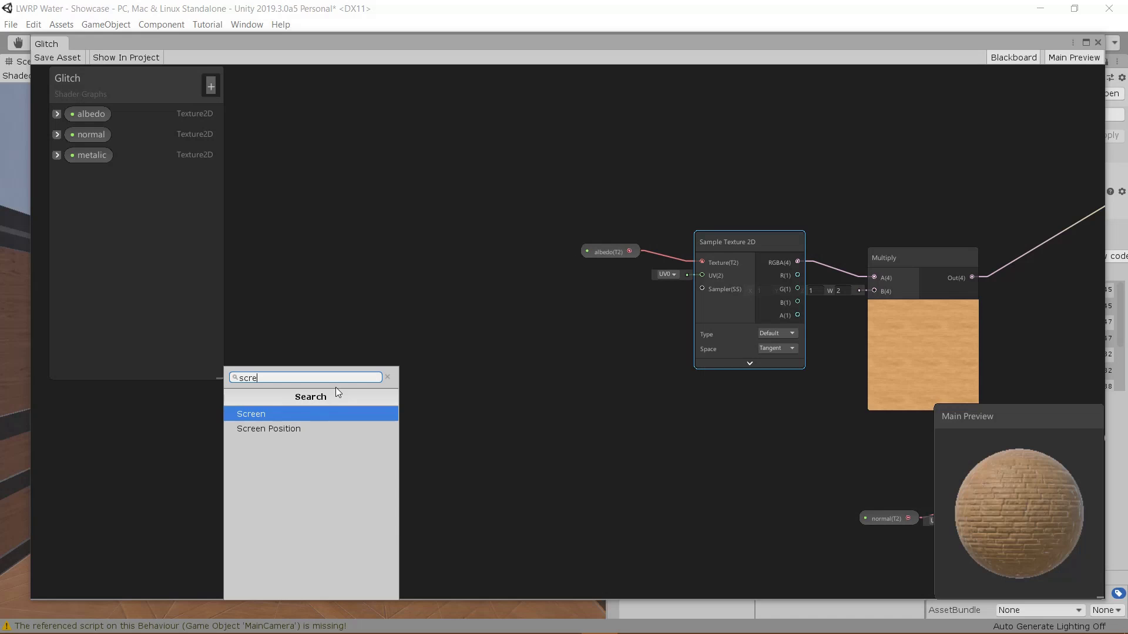
key(Down)
key(Return)
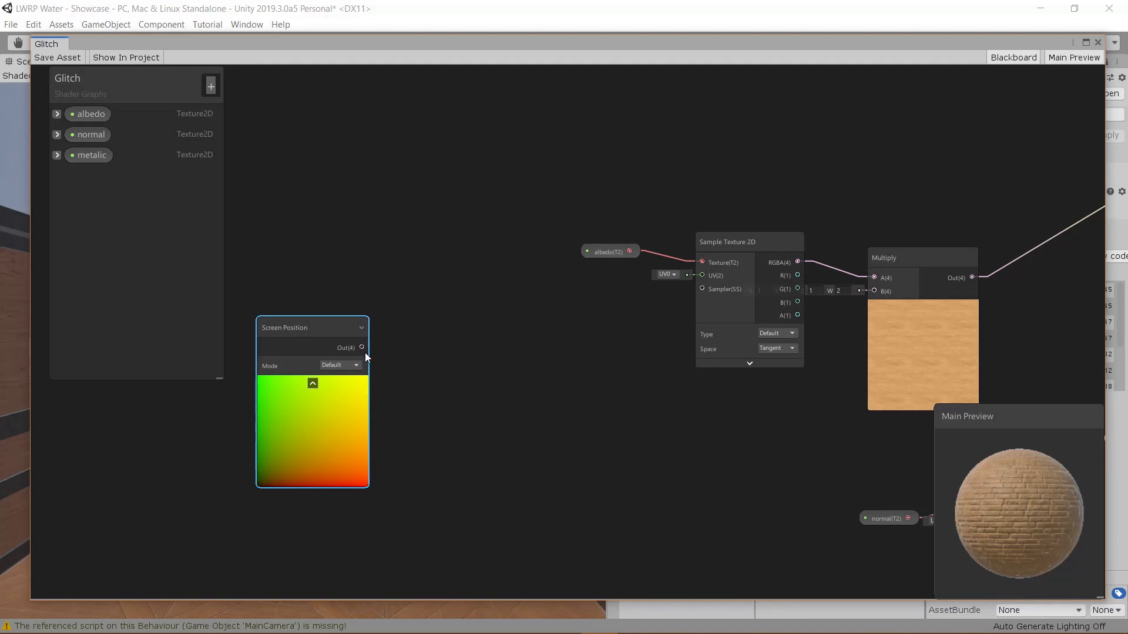
key(space)
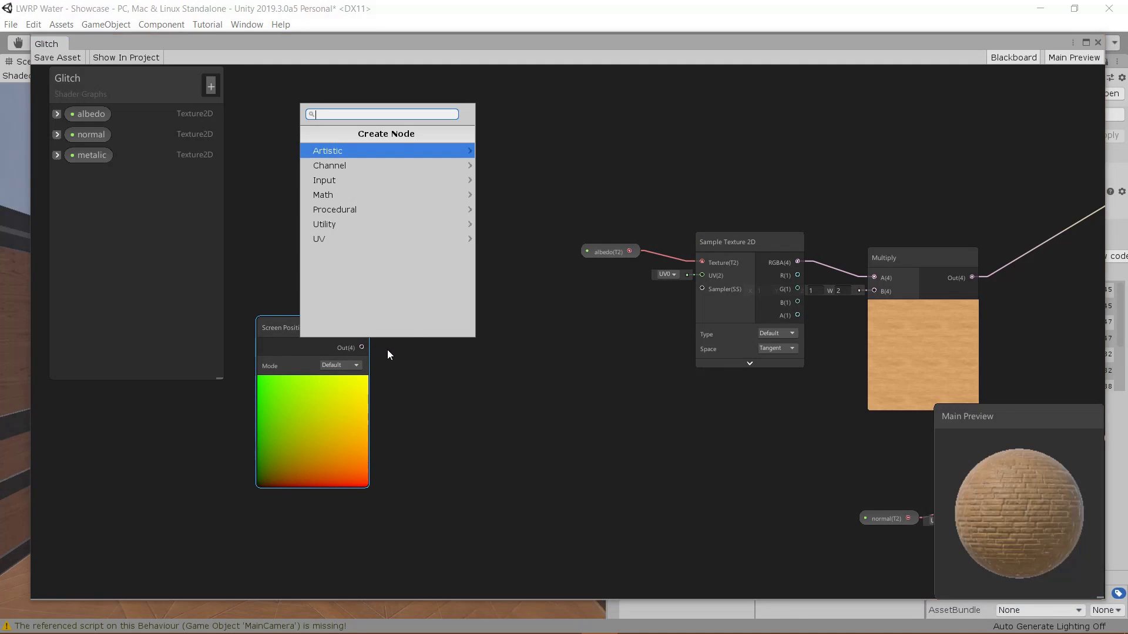
text(spli)
key(Return)
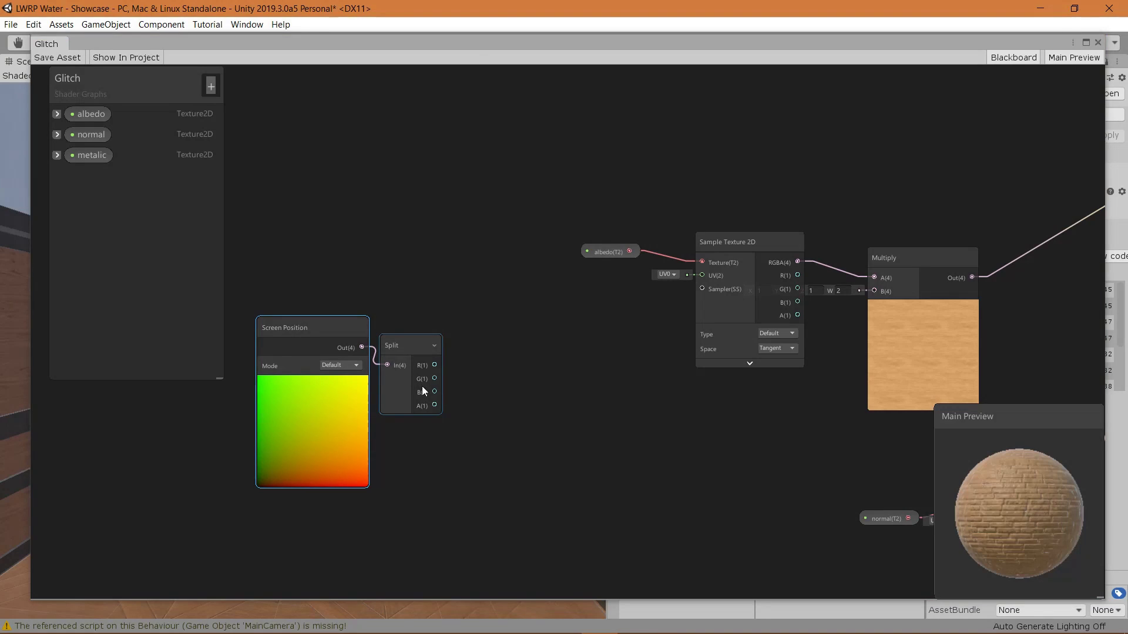
Create a Lerp node whose T input is driven by Split's A output
drag(437, 405, 602, 444)
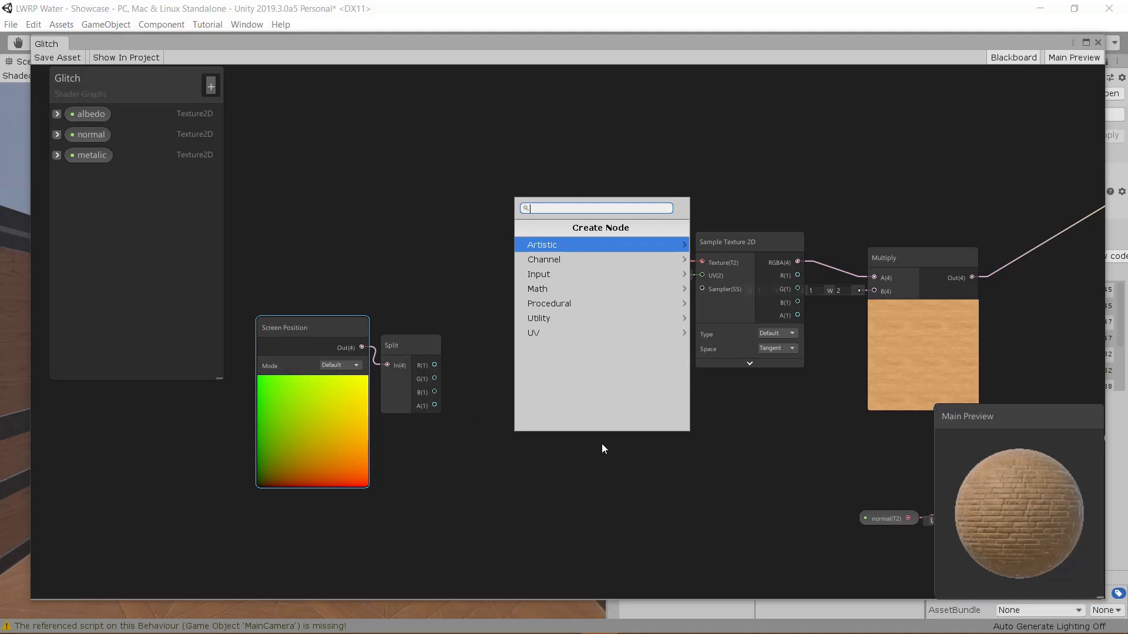
text(ler)
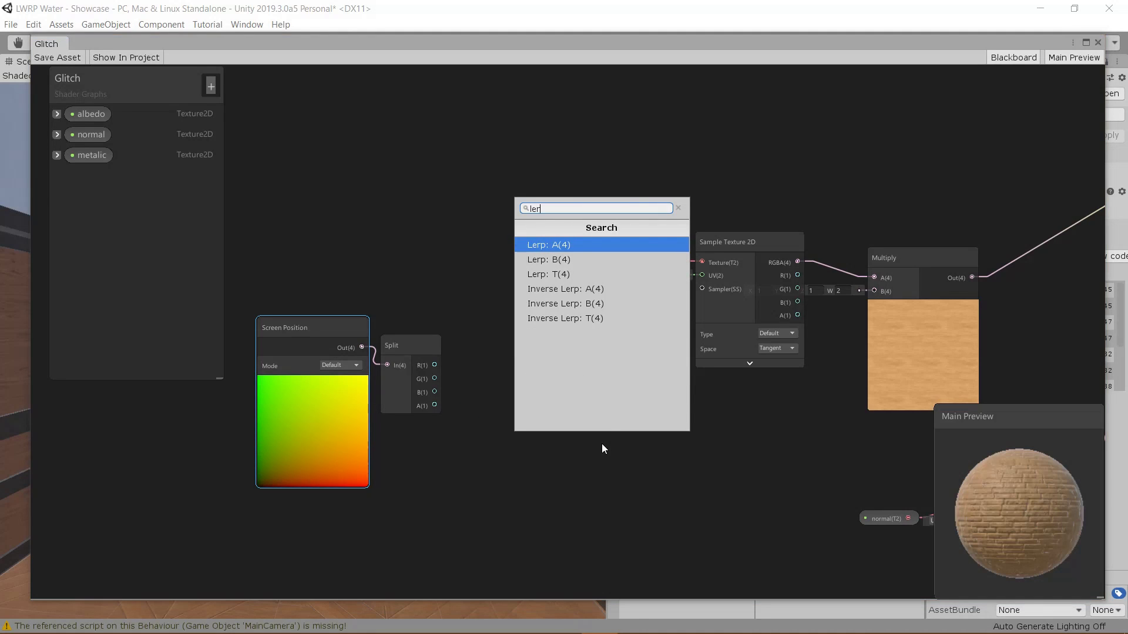
key(Down)
key(Down)
key(Return)
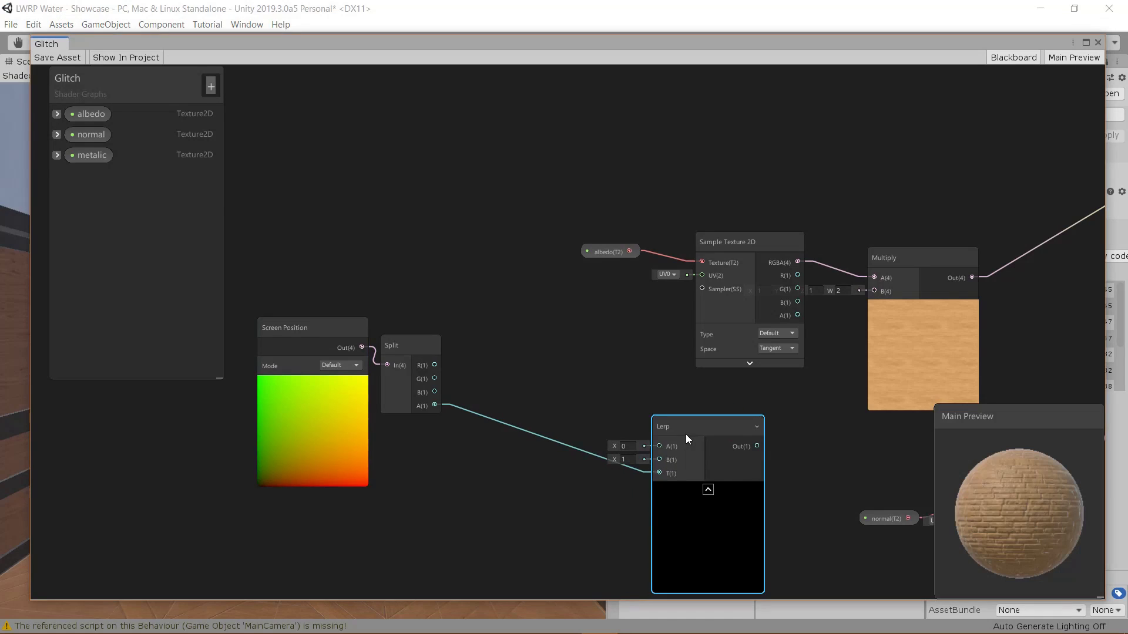
middle_drag(685, 435, 601, 347)
scroll(601, 347, up, 1)
right_click(506, 318)
Create a pure red Color node and wire it into the Lerp's A input
click(530, 322)
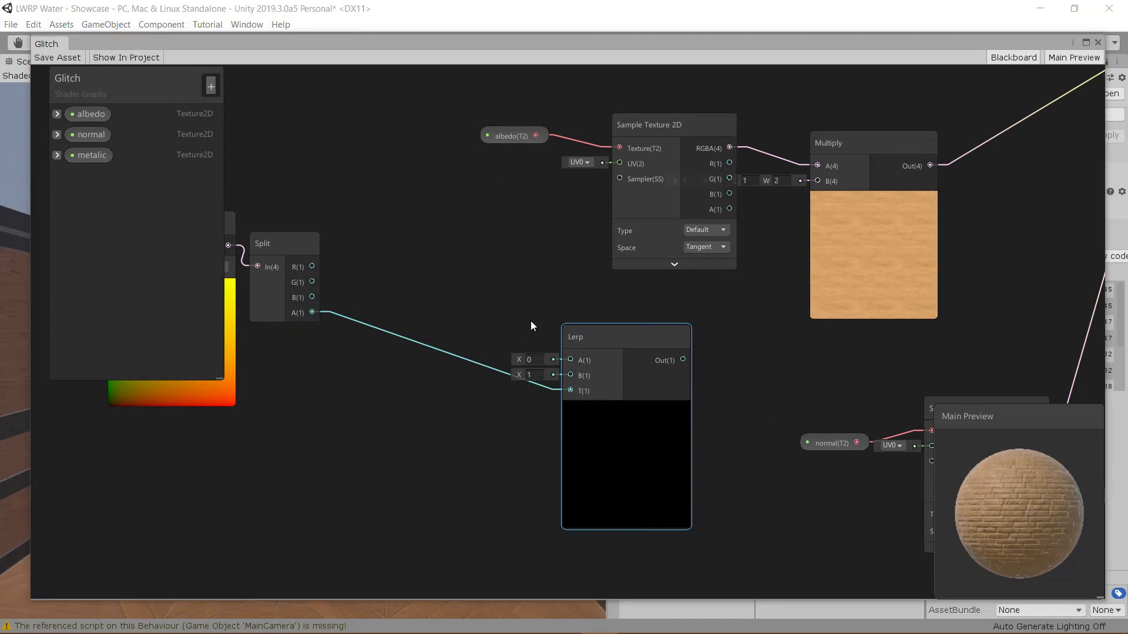
text(cl)
key(BackSpace)
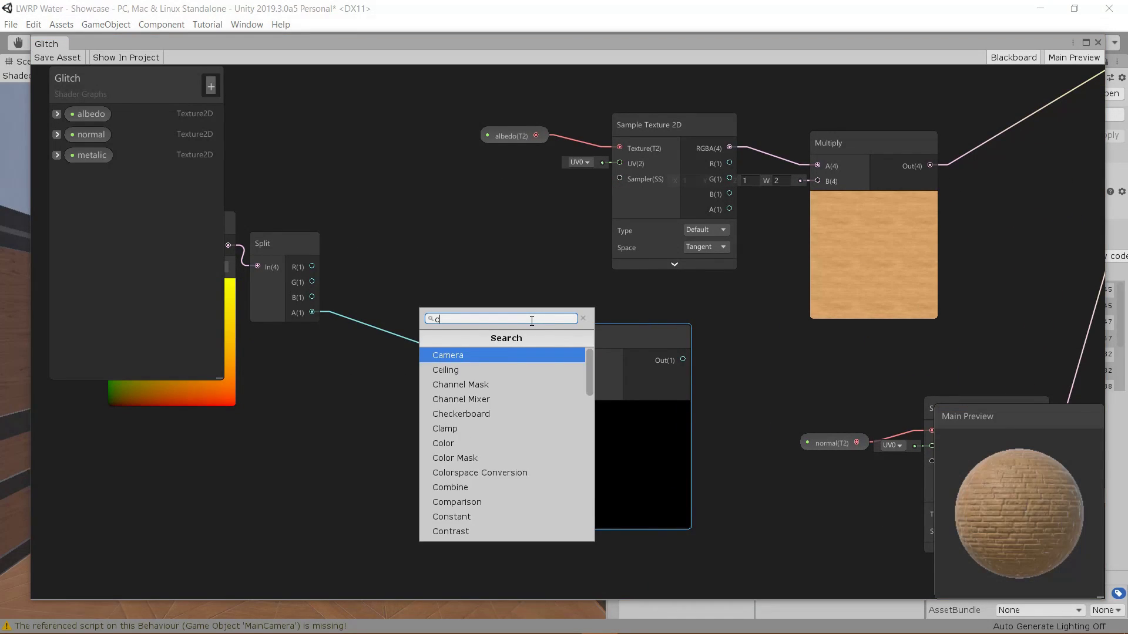
text(olor)
key(Return)
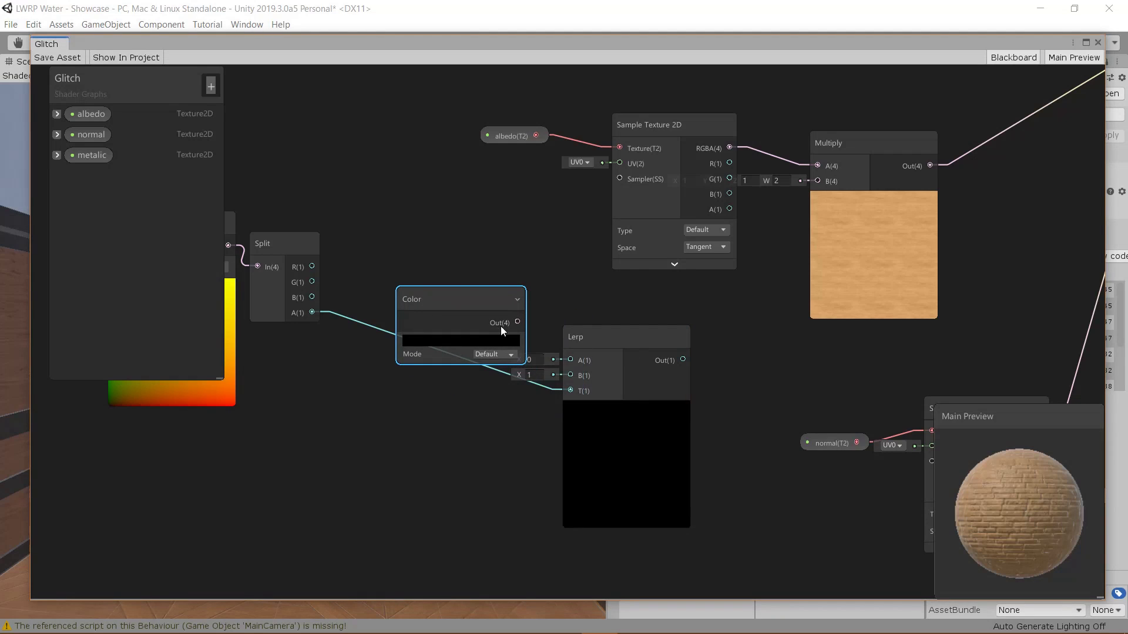
drag(515, 323, 570, 361)
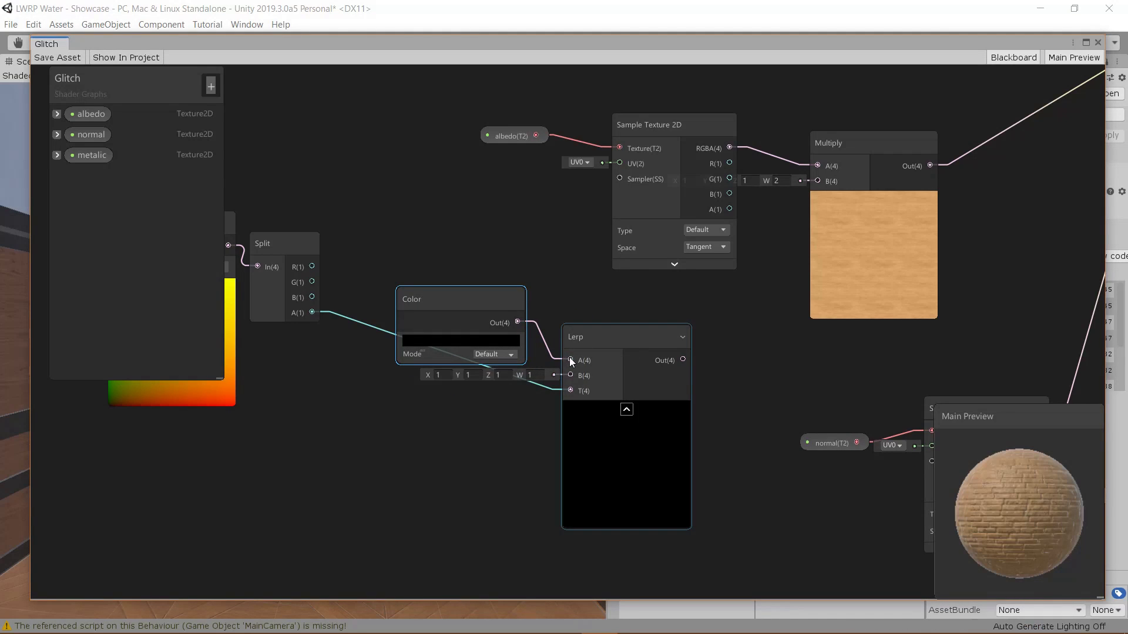
click(481, 338)
drag(501, 246, 538, 165)
click(553, 128)
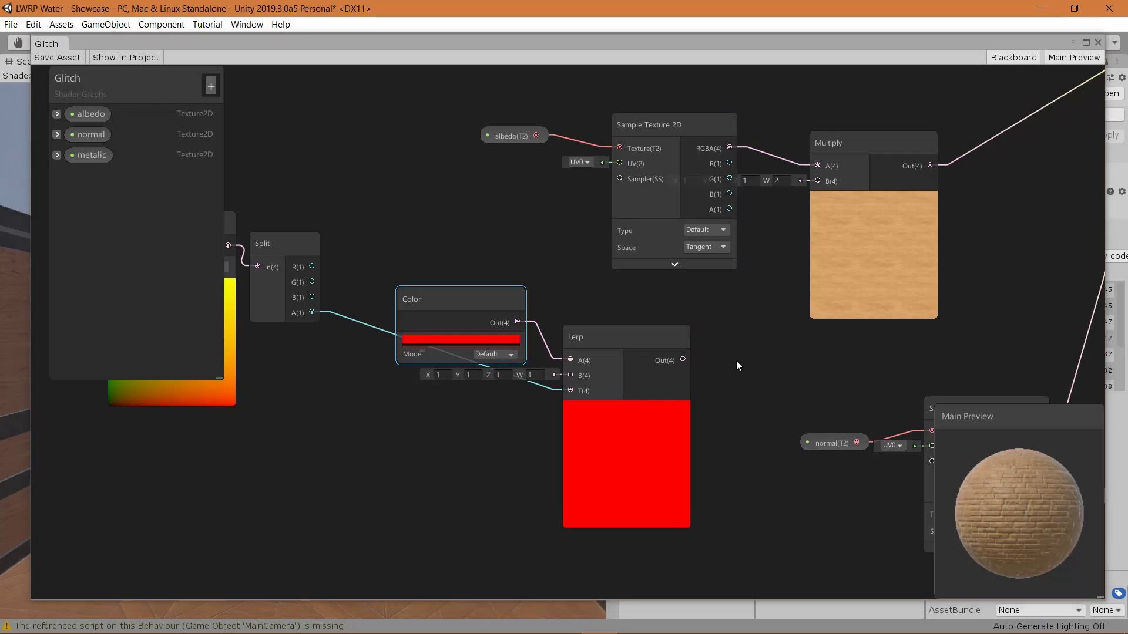
Connect the Lerp output to Multiply's B input and save the Glitch graph
middle_drag(717, 368, 620, 370)
drag(586, 362, 788, 155)
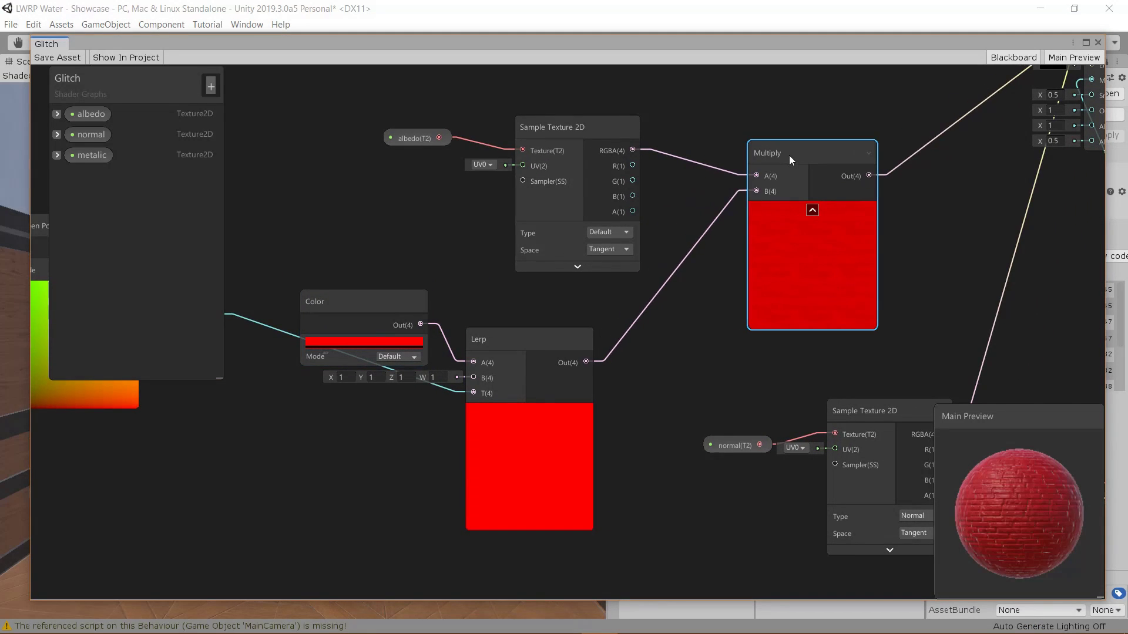
drag(594, 135, 592, 127)
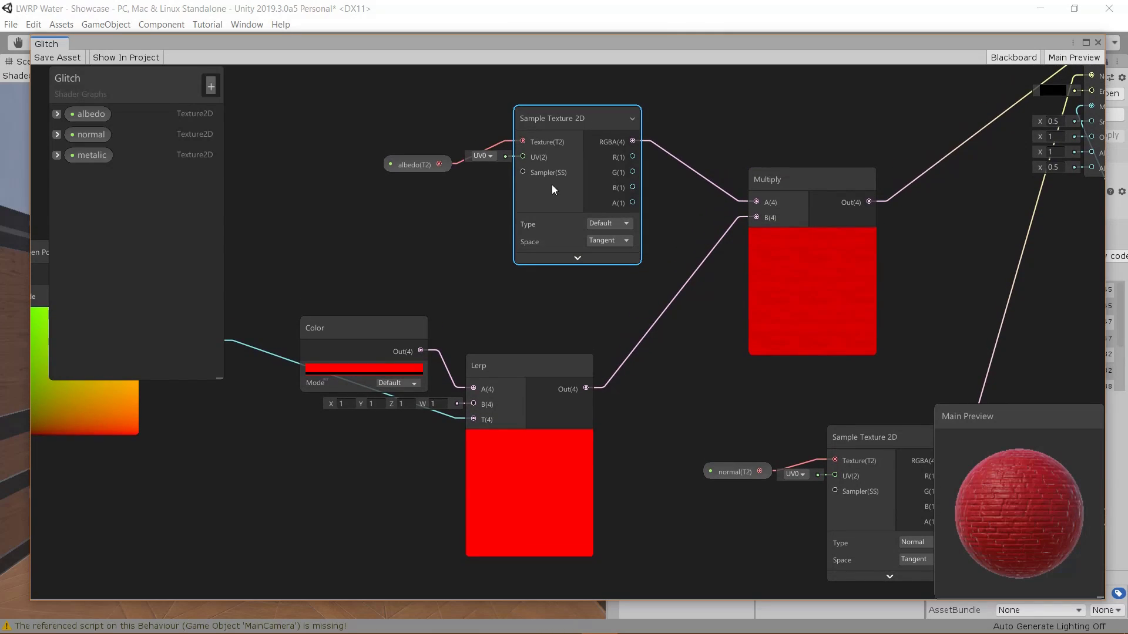
click(57, 58)
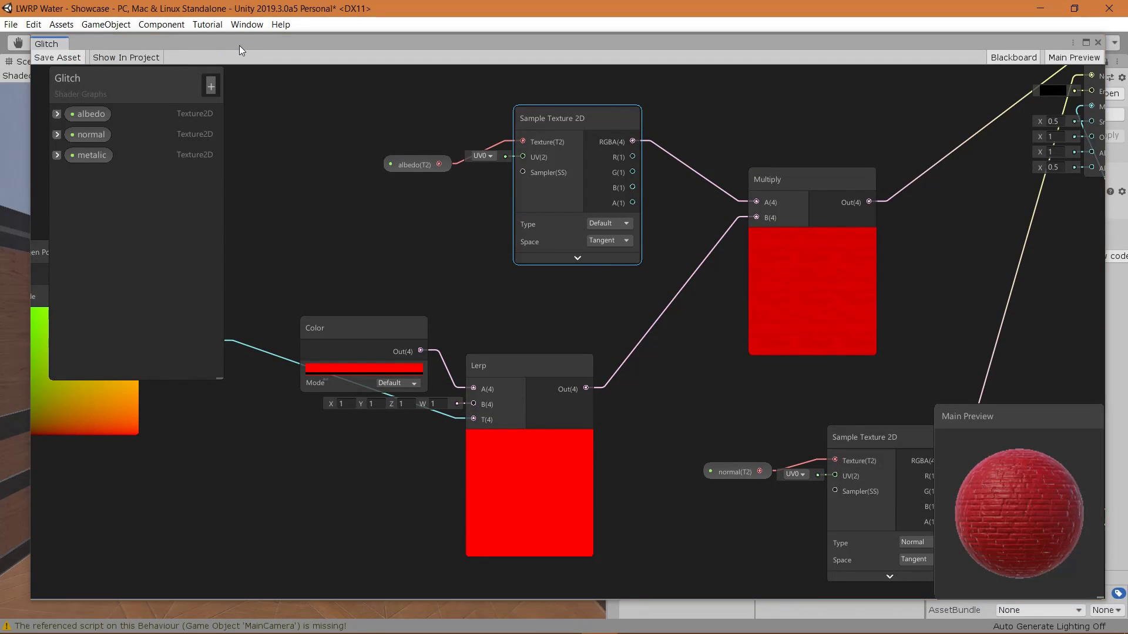
drag(239, 44, 184, 585)
right_drag(341, 367, 410, 351)
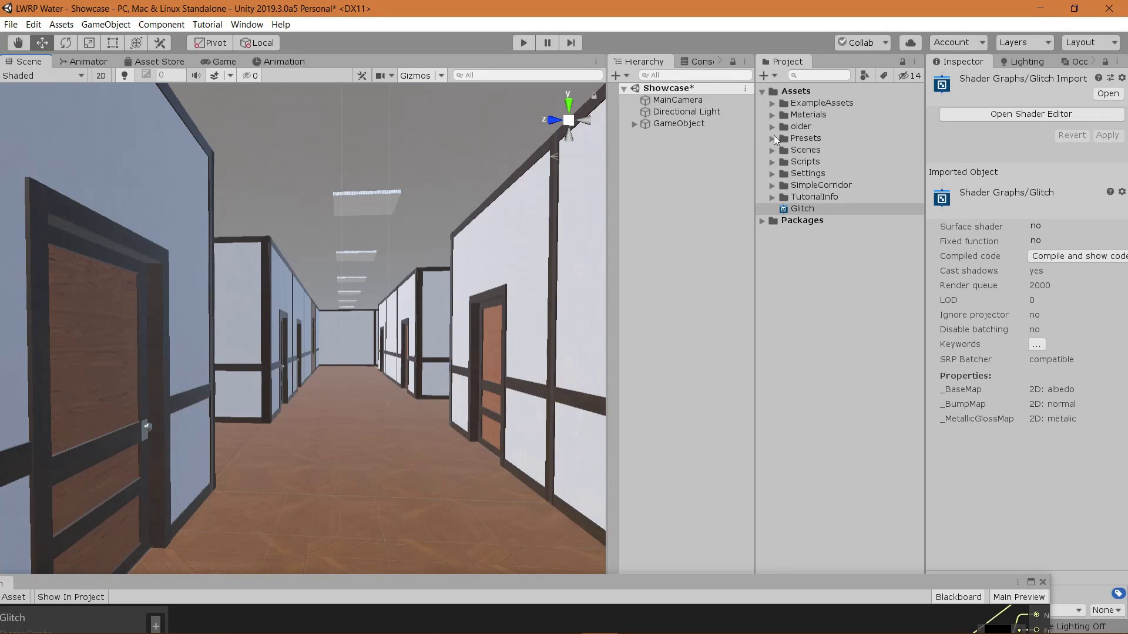
Assign Shader Graphs > Glitch to all SimpleCorridor materials from Bricks_01 to Wood_03
click(772, 185)
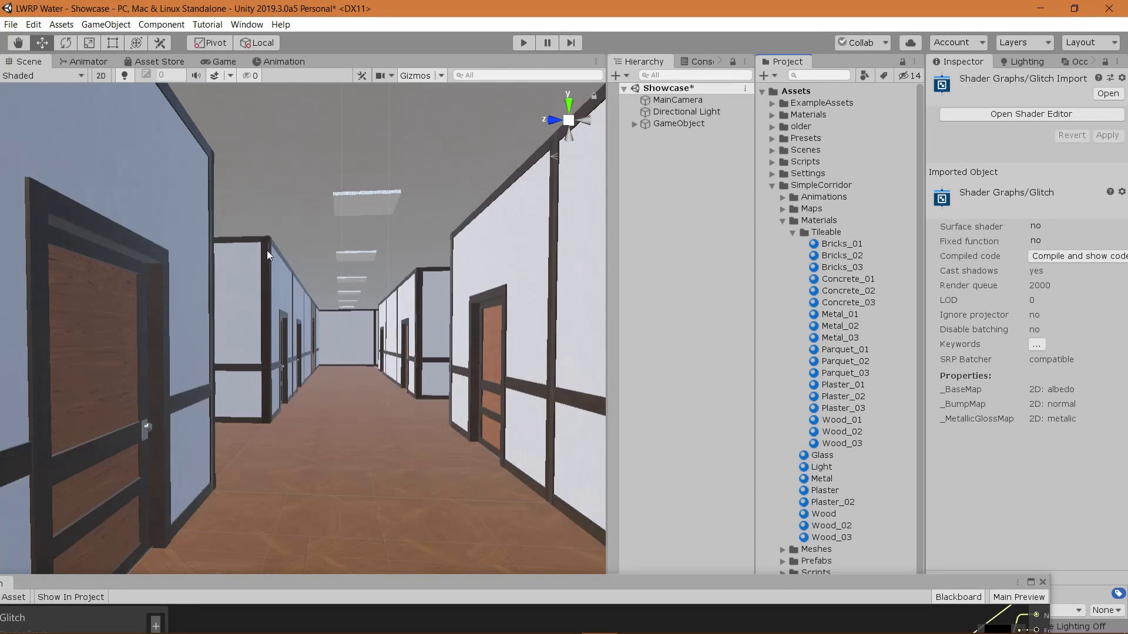
click(863, 245)
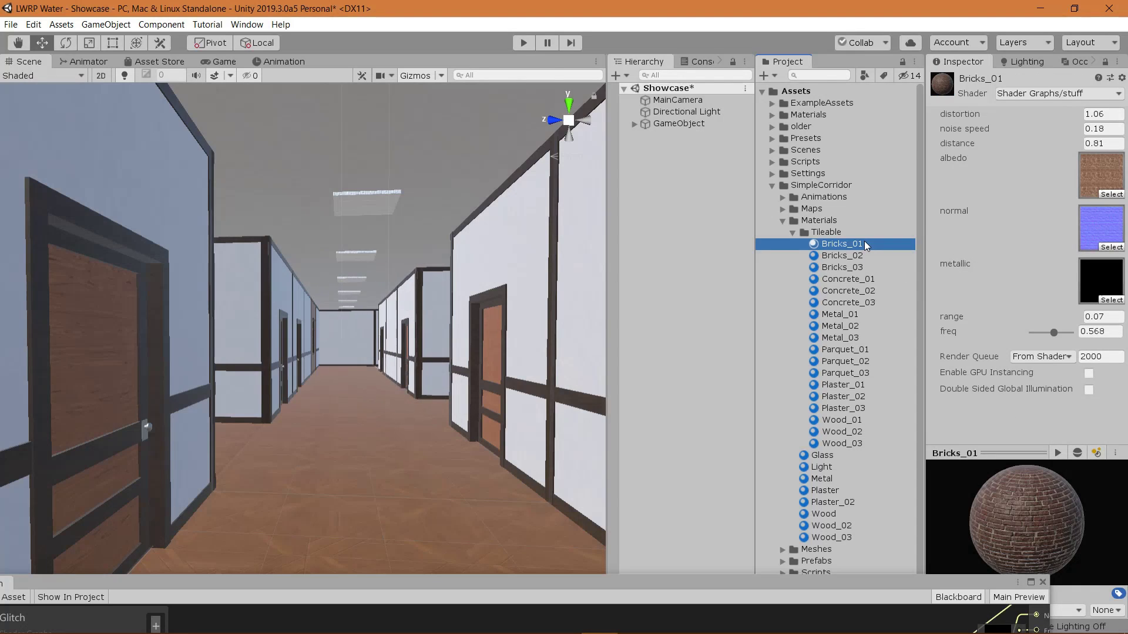
scroll(832, 521, down, 1)
shift+click(832, 519)
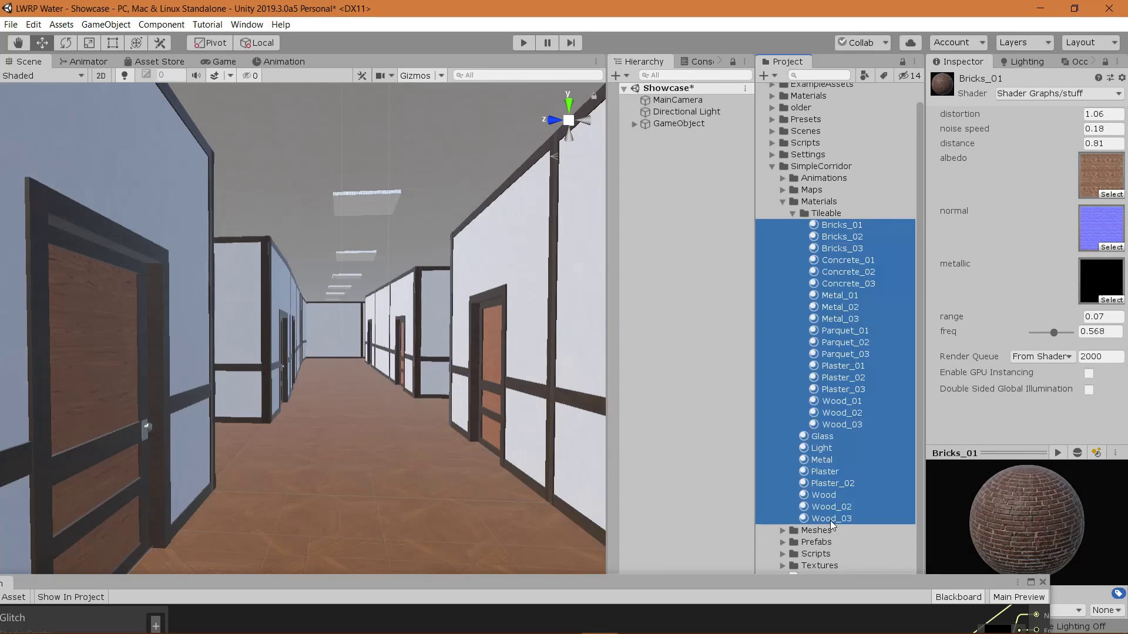
click(1116, 96)
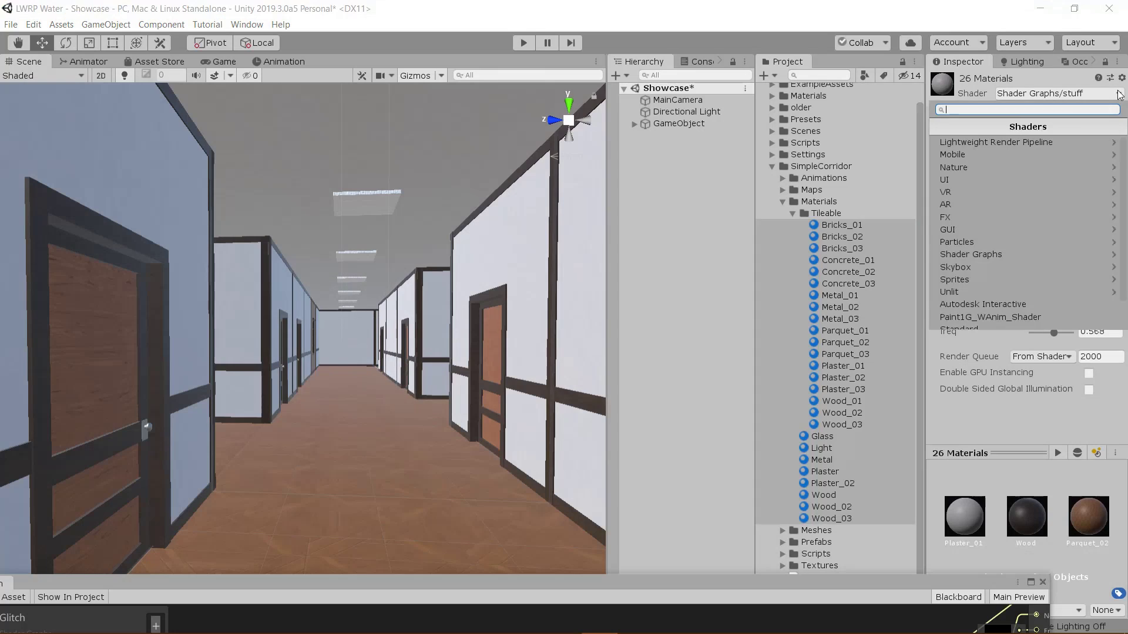
click(995, 257)
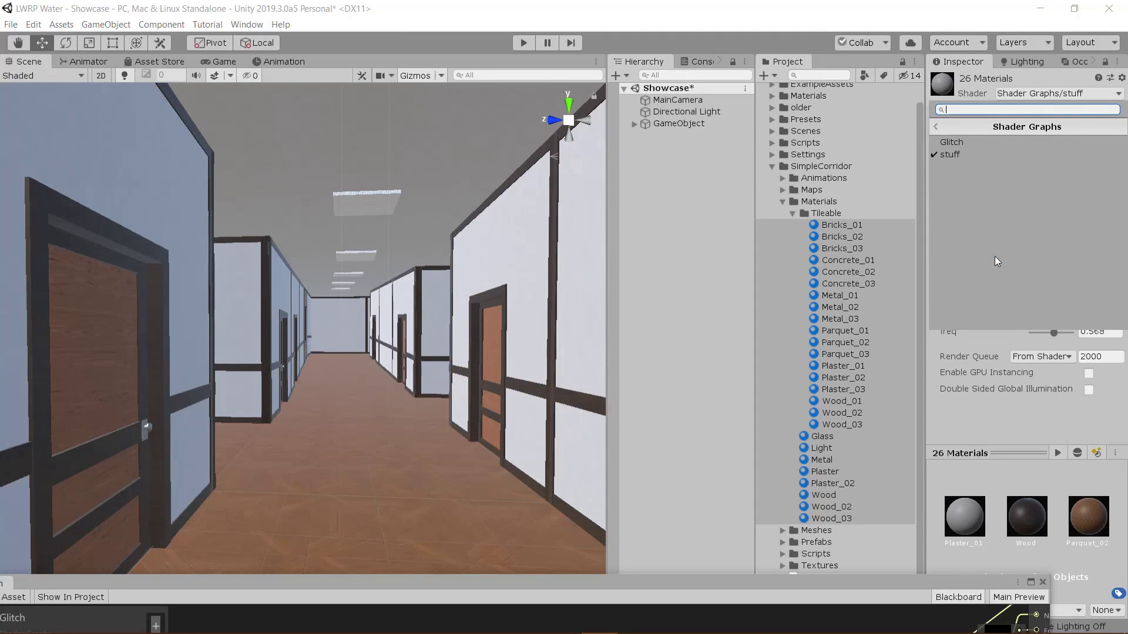
click(966, 143)
Look around the red corridor, then bring the Glitch graph back and raise the Color node
key(w)
right_drag(443, 194, 453, 223)
key(d)
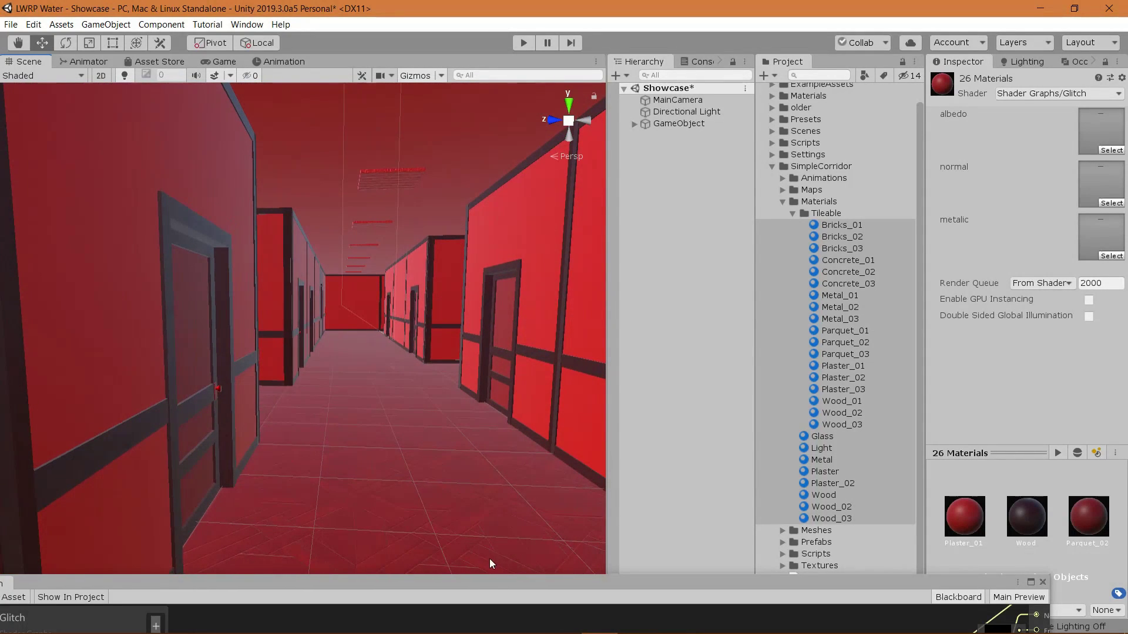
drag(495, 587, 541, 51)
middle_drag(440, 315, 685, 321)
scroll(681, 323, down, 3)
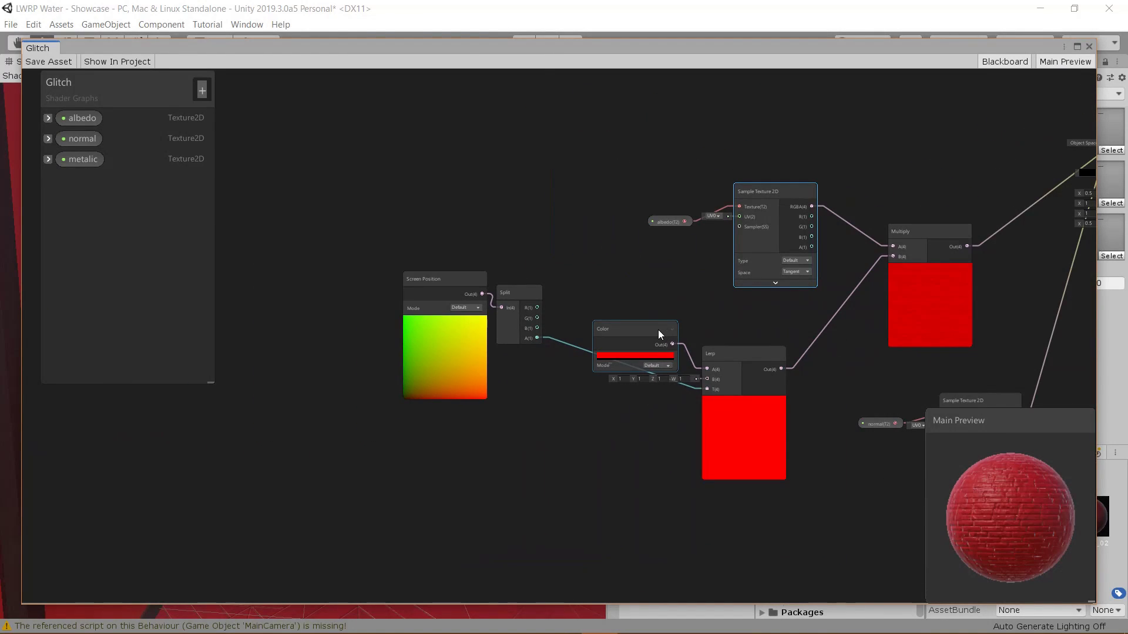
drag(618, 336, 617, 304)
middle_drag(524, 300, 498, 289)
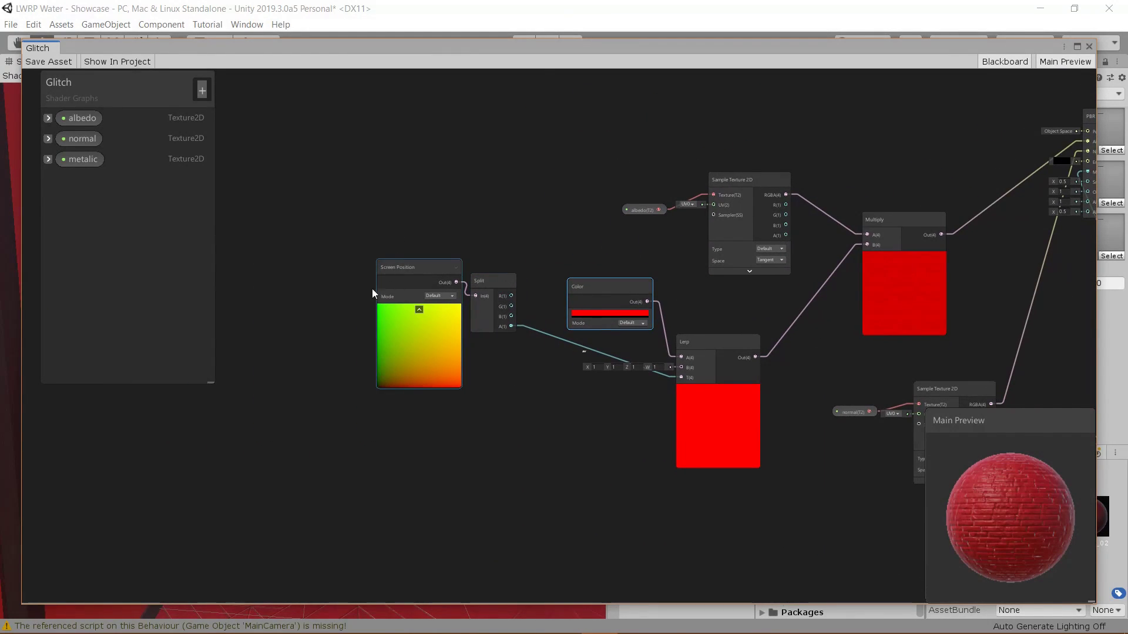
Set the Screen Position node's mode to Raw, save the graph, and view the corridor
drag(421, 266, 349, 292)
click(368, 323)
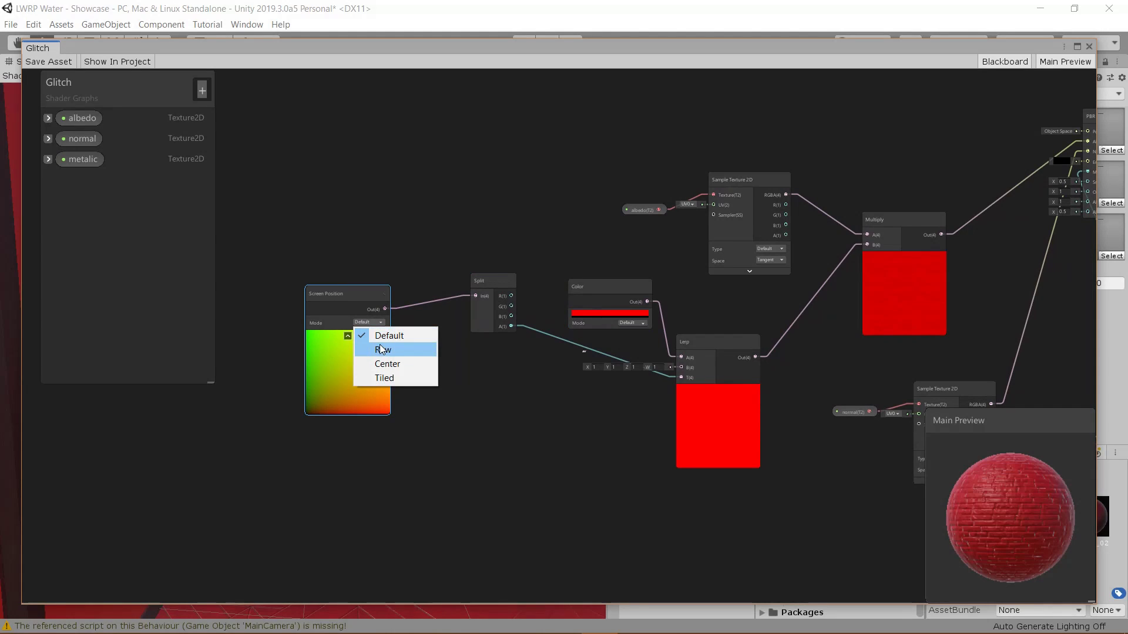
click(381, 348)
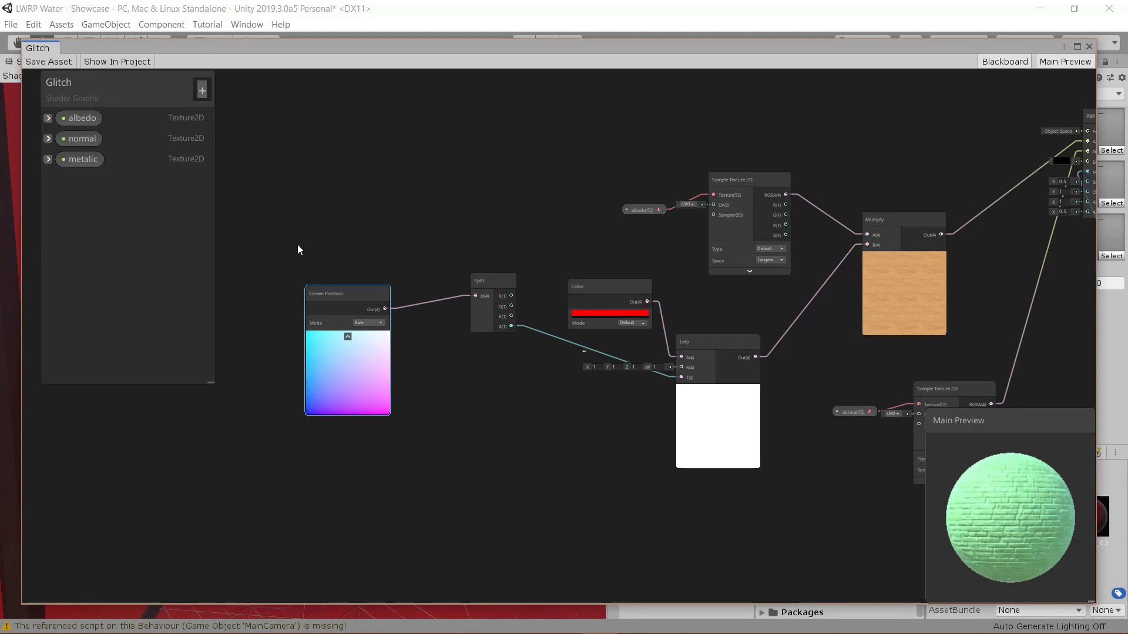
click(50, 61)
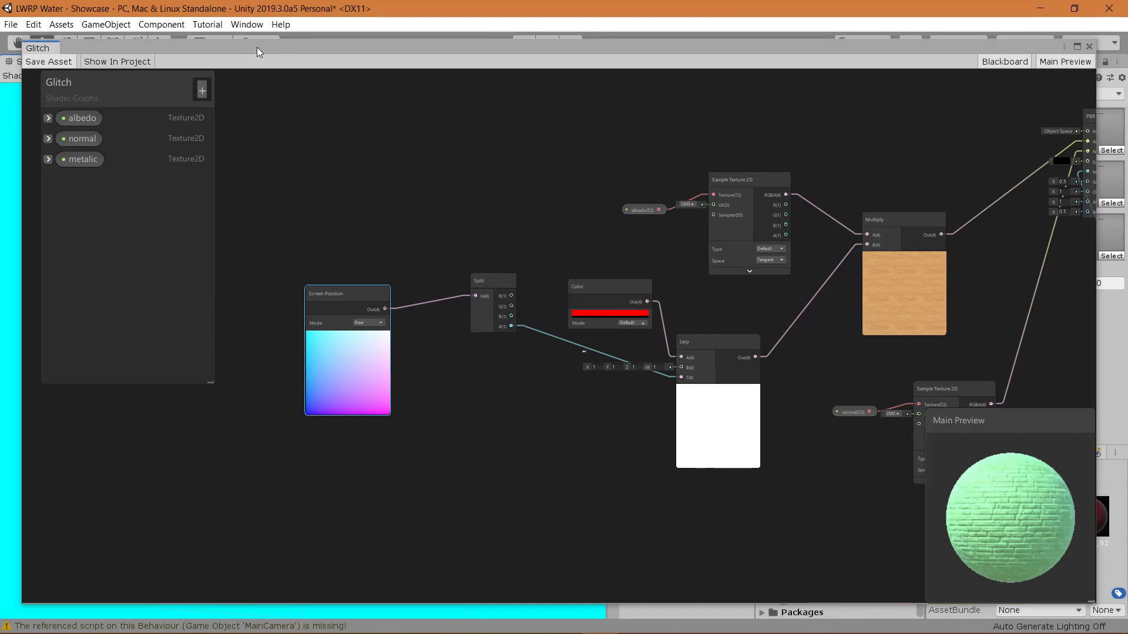
drag(295, 61, 291, 599)
right_drag(360, 424, 585, 374)
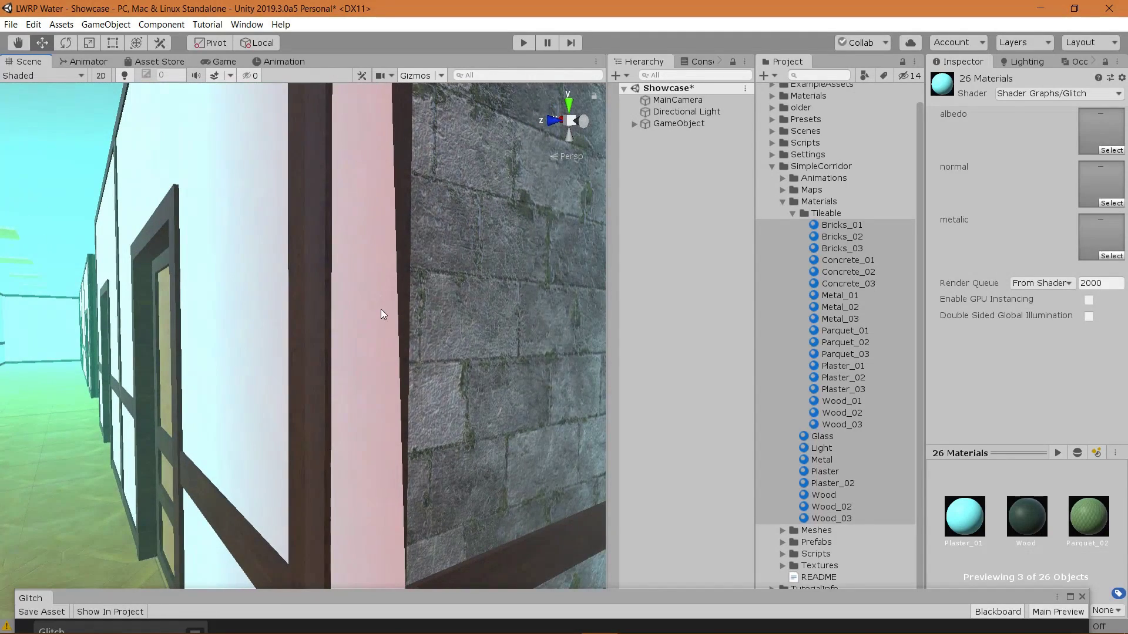
Route Split's A output through a new Clamp node into Lerp's T input and save
right_drag(407, 312, 419, 538)
drag(450, 604, 427, 76)
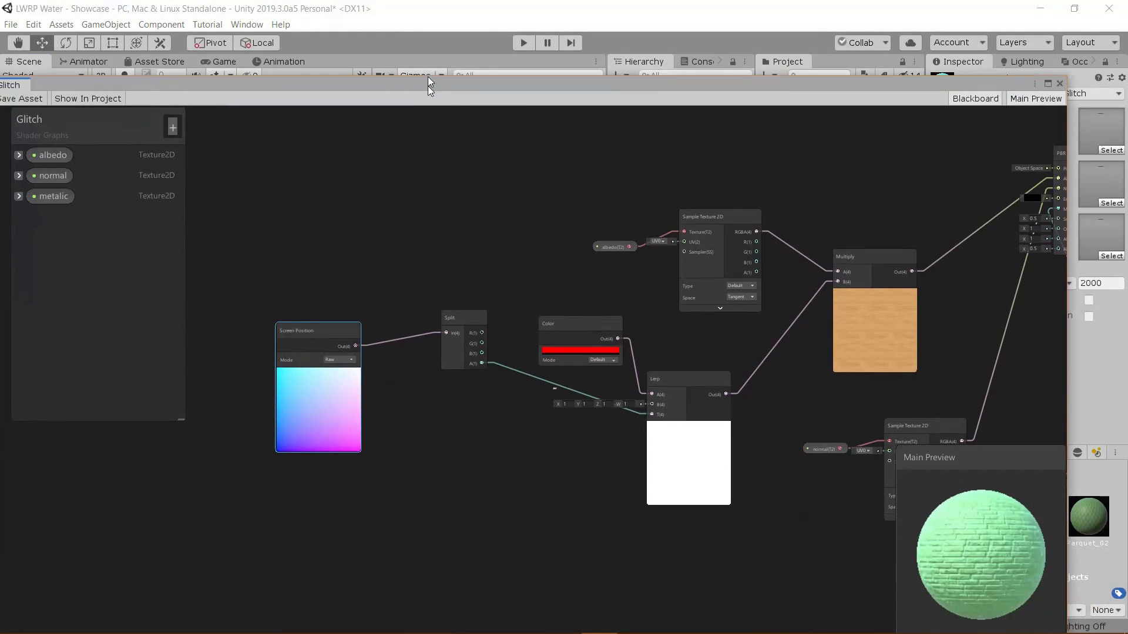
scroll(513, 355, up, 1)
middle_drag(511, 365, 463, 314)
scroll(463, 315, up, 1)
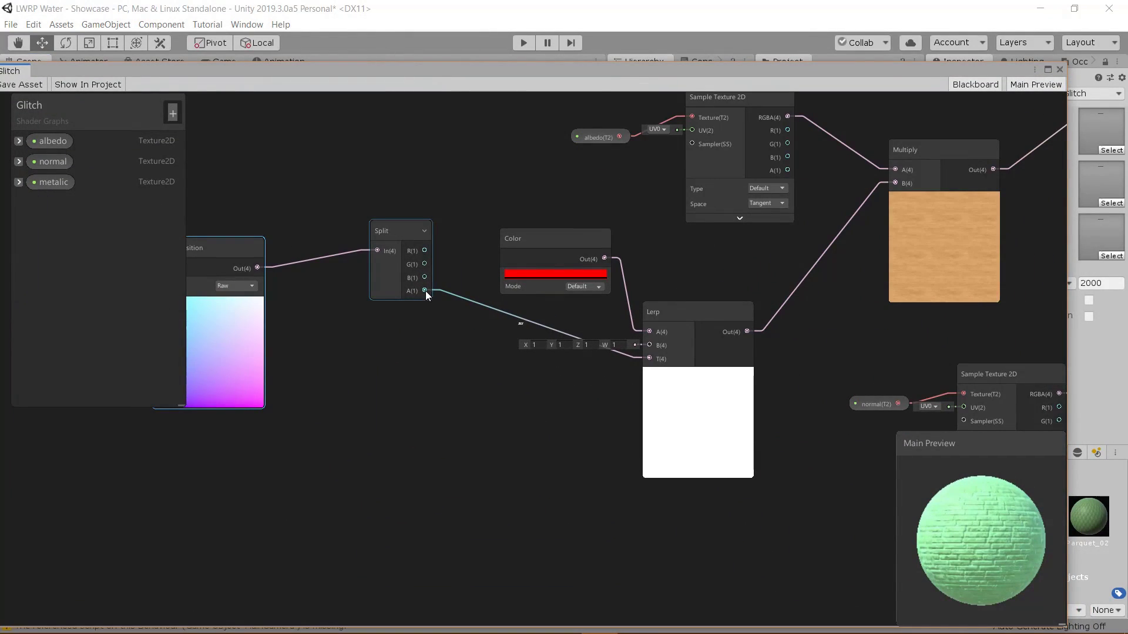
drag(425, 291, 539, 368)
text(cl)
key(Return)
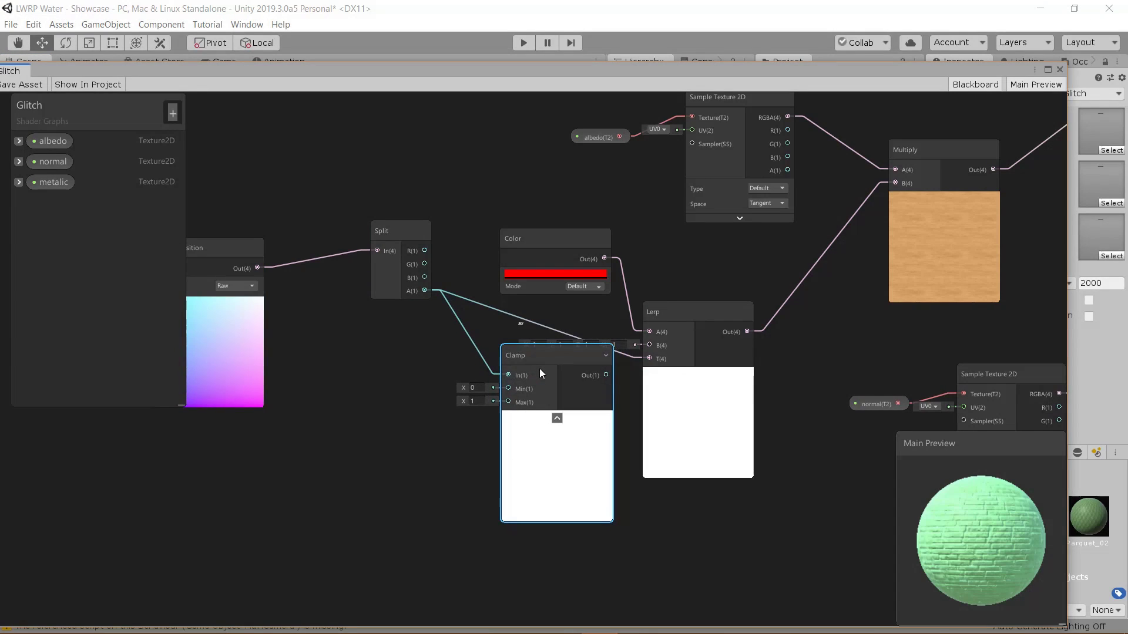
click(557, 418)
drag(567, 375, 649, 358)
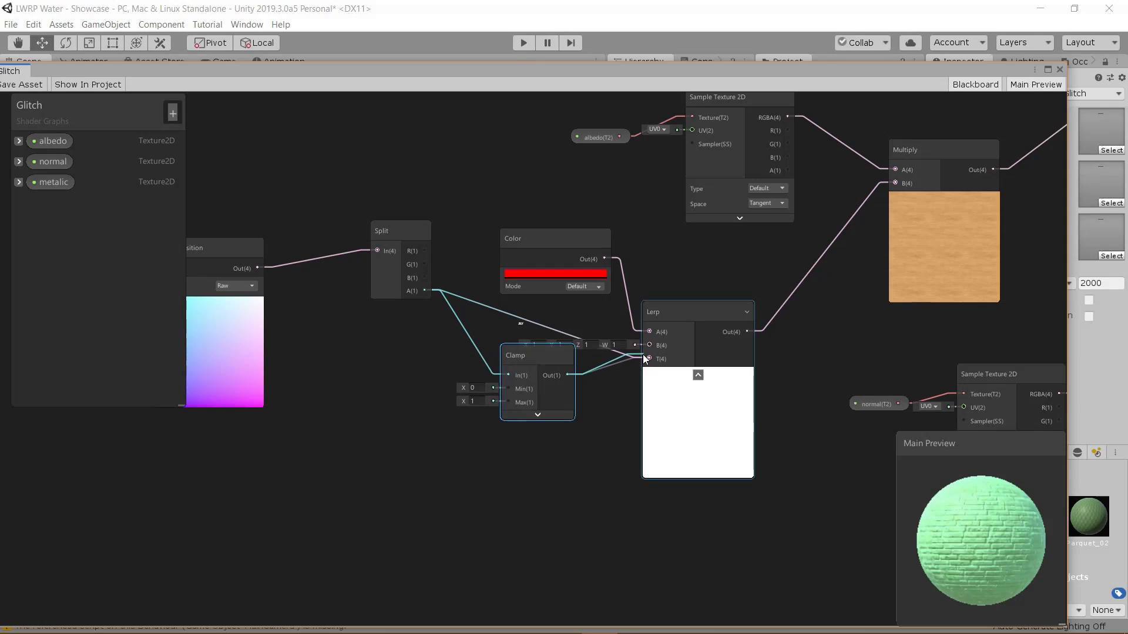
drag(530, 350, 552, 364)
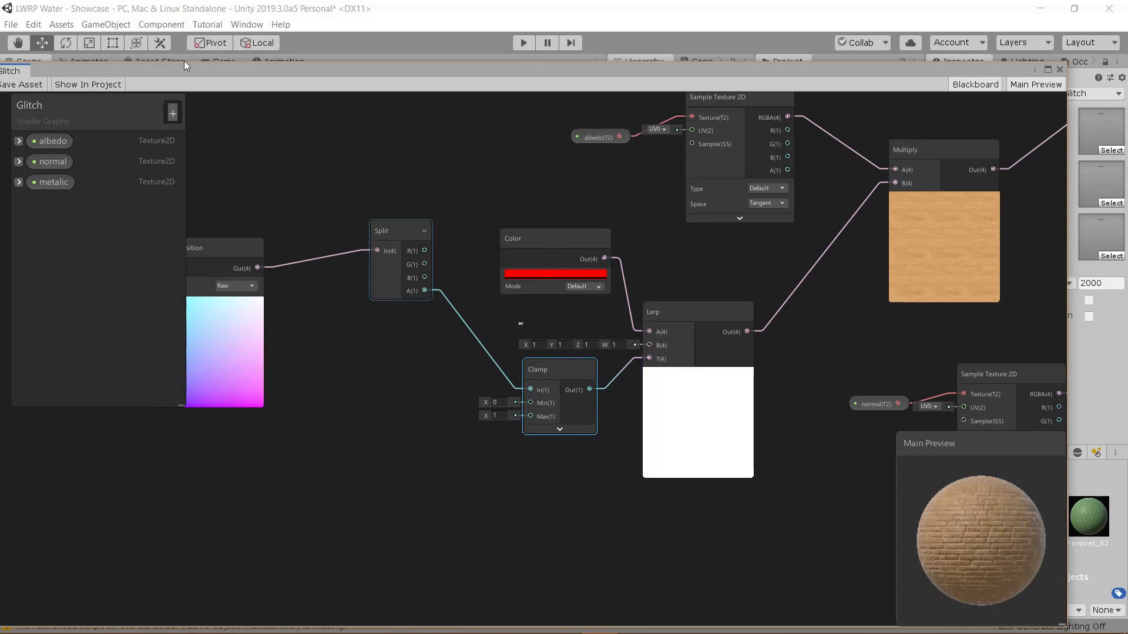
click(21, 86)
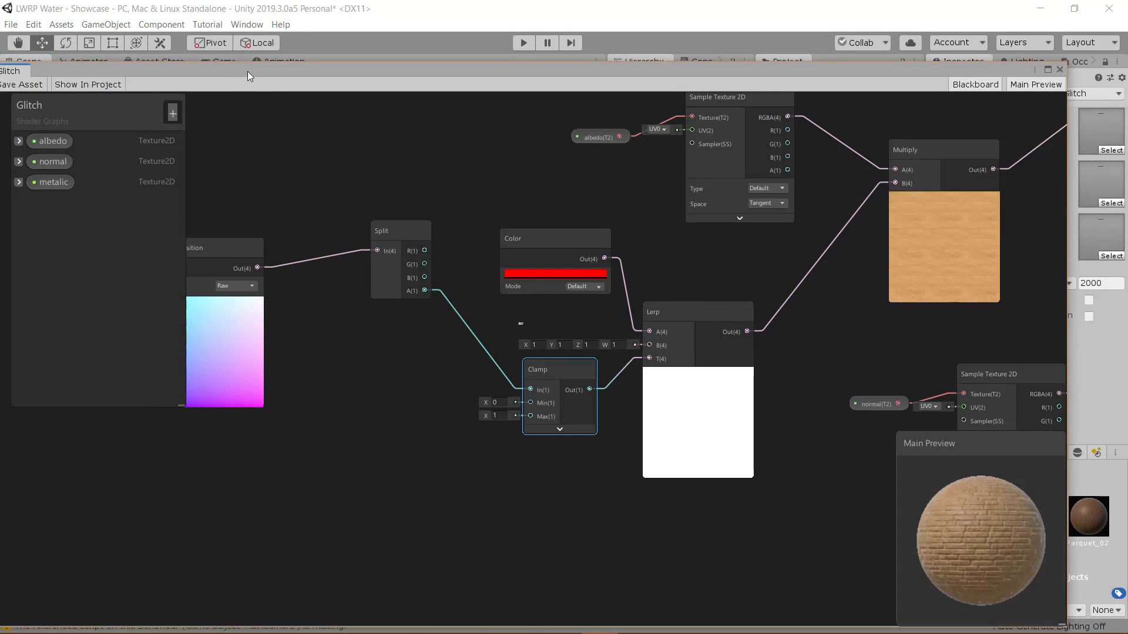
Check the corridor in the Scene view, then return to the graph and reposition the Split node
drag(248, 72, 262, 552)
mouse_move(407, 372)
right_down()
mouse_move(464, 365)
mouse_move(529, 377)
mouse_move(485, 363)
mouse_move(370, 374)
mouse_move(411, 377)
right_up()
key(a)
drag(480, 550, 506, 75)
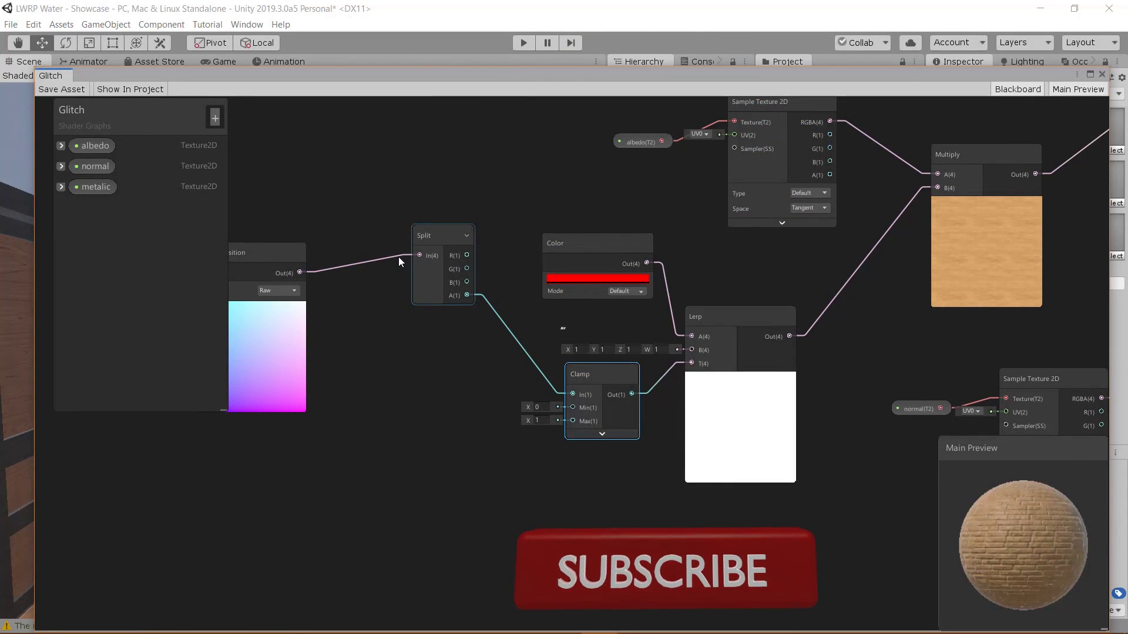
middle_drag(426, 259, 465, 279)
click(464, 263)
drag(464, 262, 444, 271)
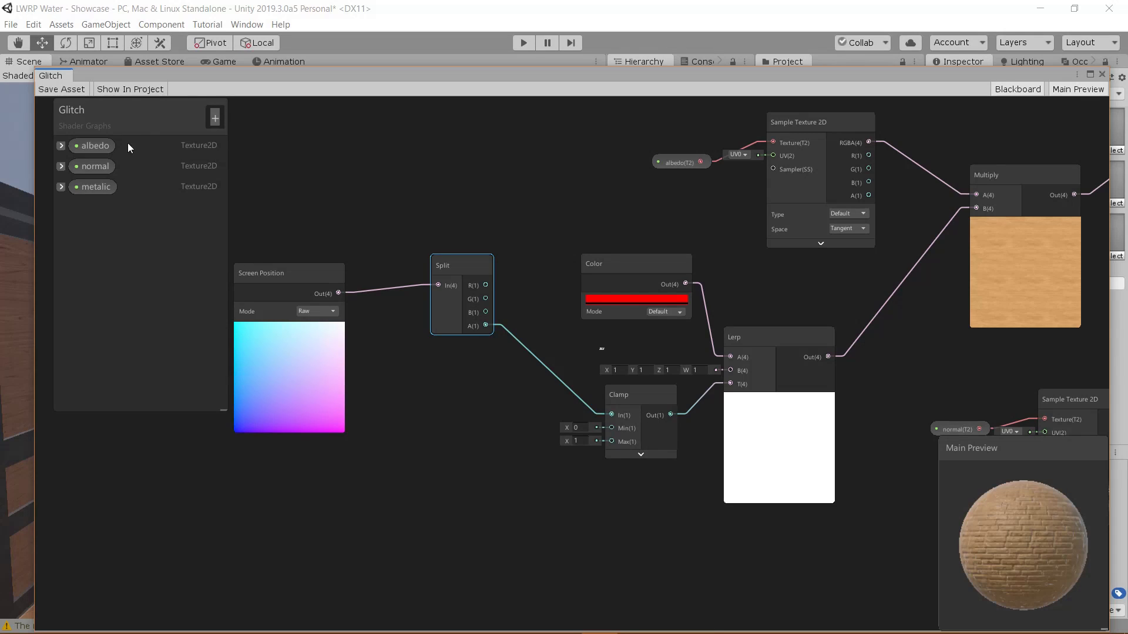
Add a Vector1 property named 'distance' with default value 2, and open the node search
click(215, 118)
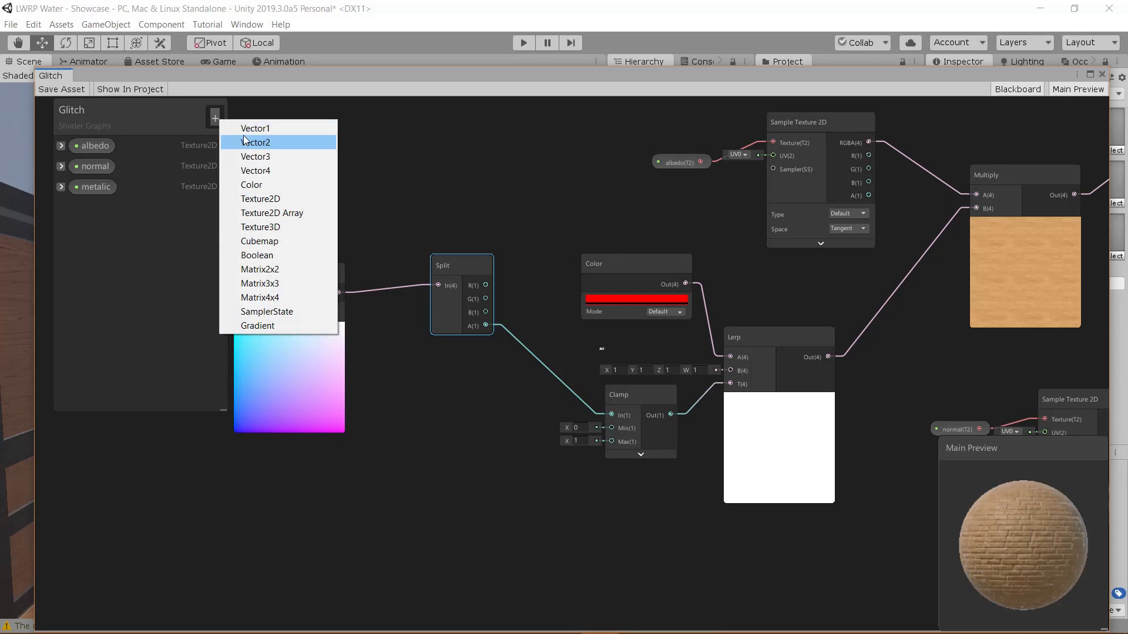
click(243, 135)
text(dist)
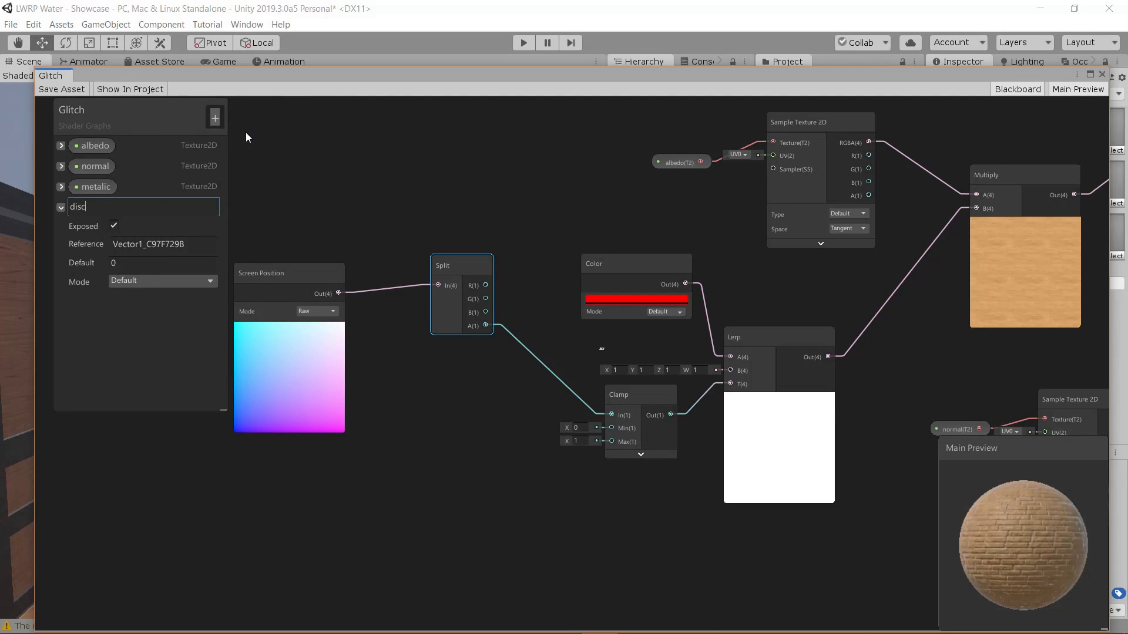
text(ance)
key(Return)
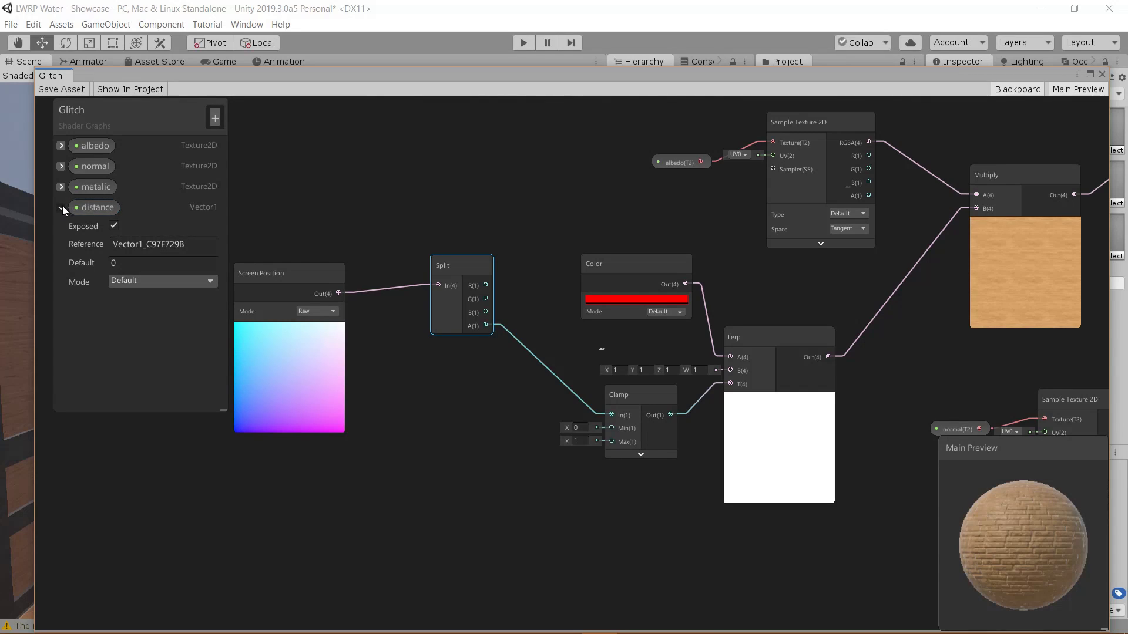
click(61, 206)
click(61, 207)
click(150, 265)
click(85, 210)
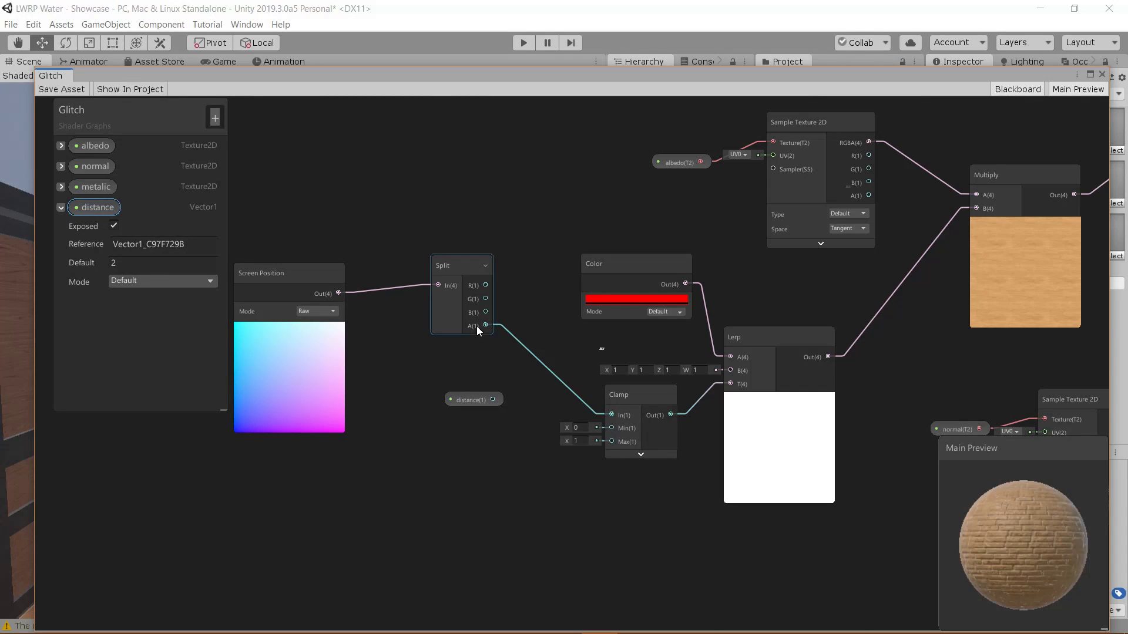
key(space)
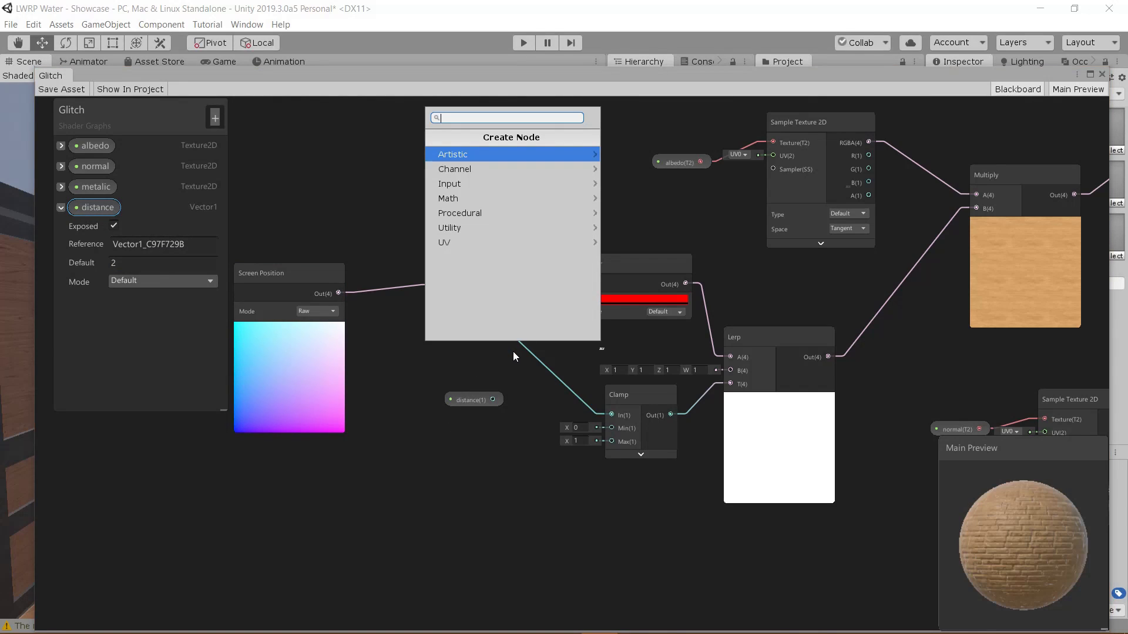
Add a Subtract node on Split's A output with the distance property wired to B
text(sub)
key(Return)
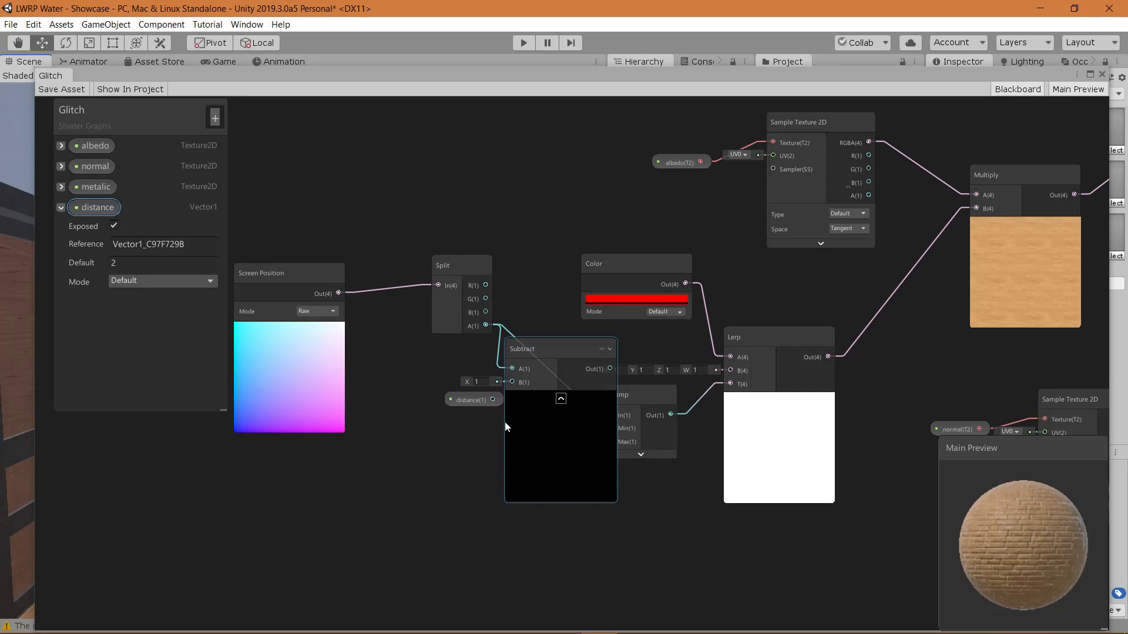
drag(492, 400, 512, 382)
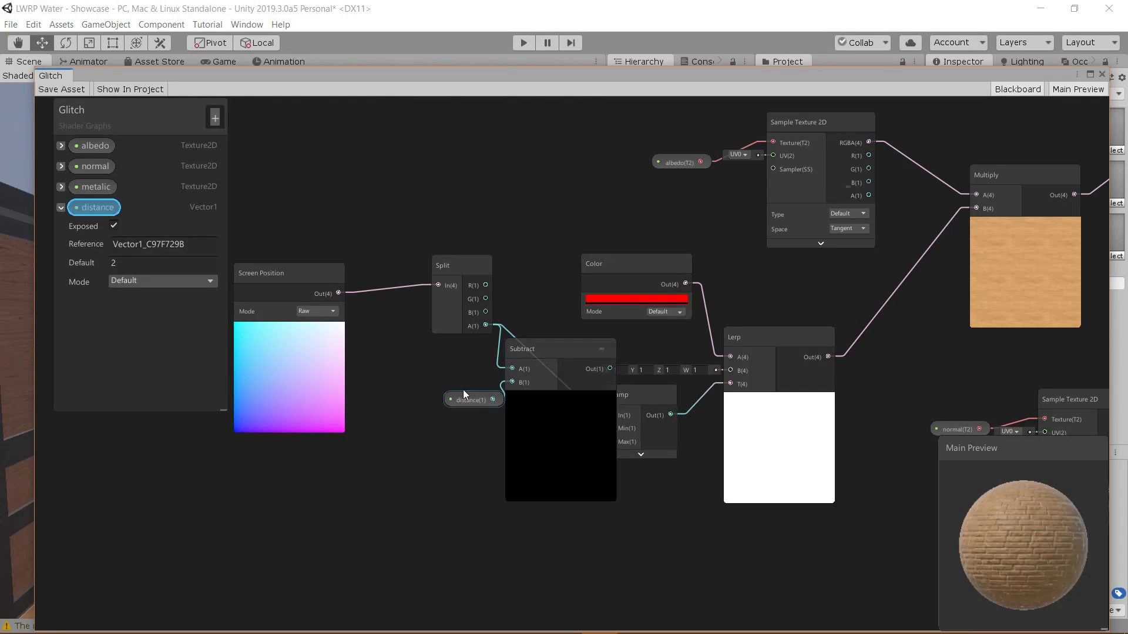
click(563, 396)
Rearrange the Screen Position, Split, Subtract and distance nodes, then add another Vector1 property
middle_drag(580, 430, 489, 418)
middle_drag(295, 248, 551, 276)
click(443, 268)
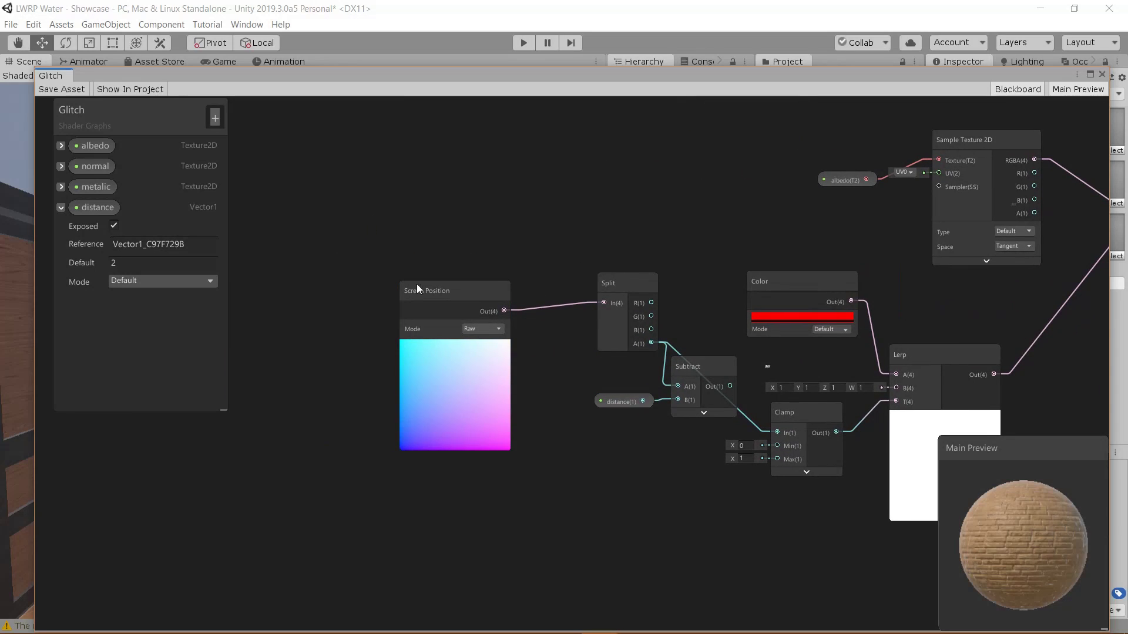
drag(698, 489, 699, 488)
drag(696, 383, 618, 367)
click(500, 382)
drag(424, 402, 549, 422)
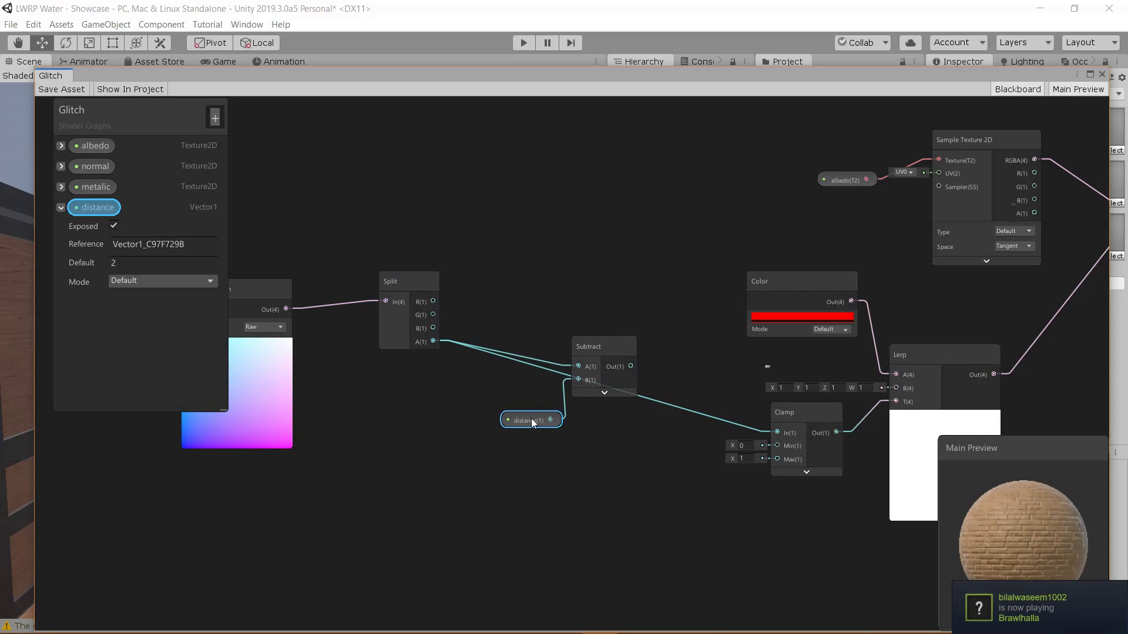
drag(604, 362, 634, 379)
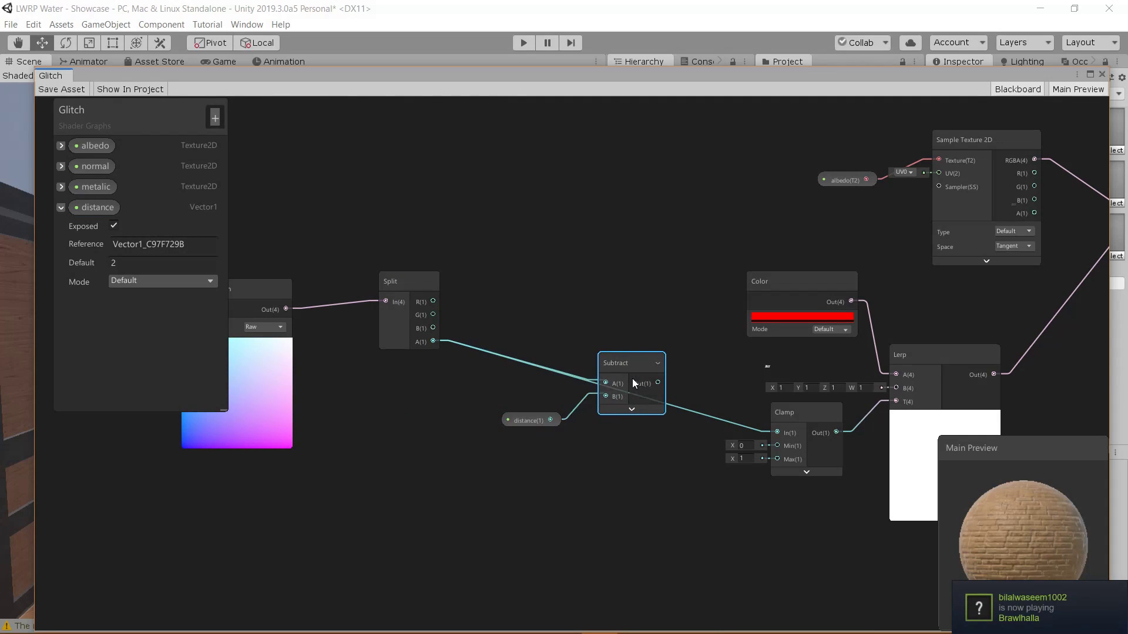
drag(544, 425, 562, 414)
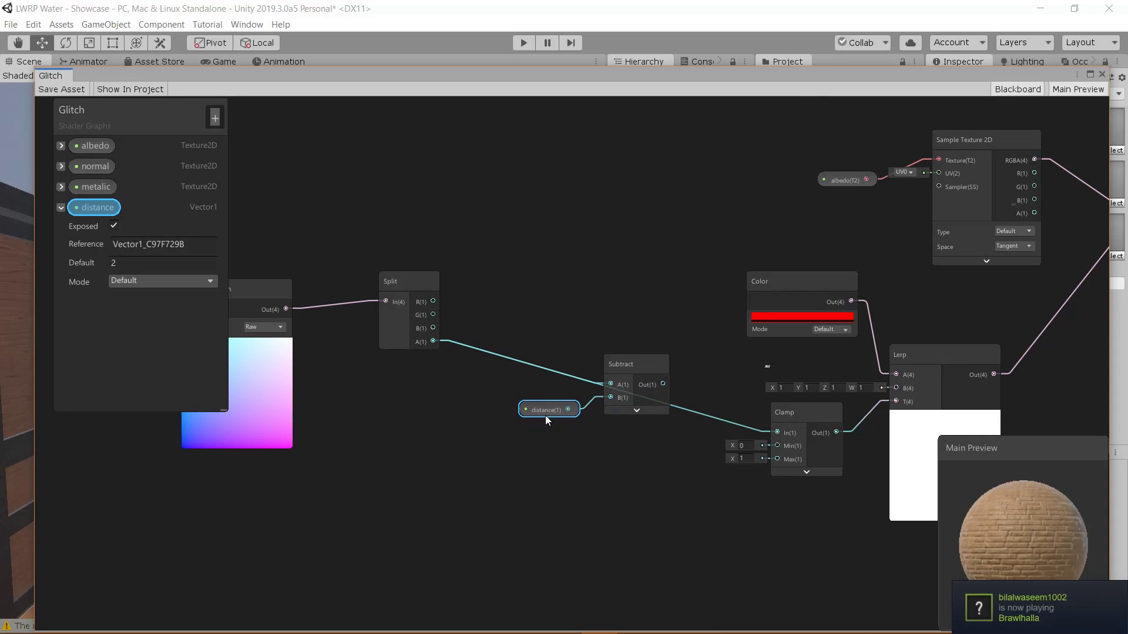
click(61, 208)
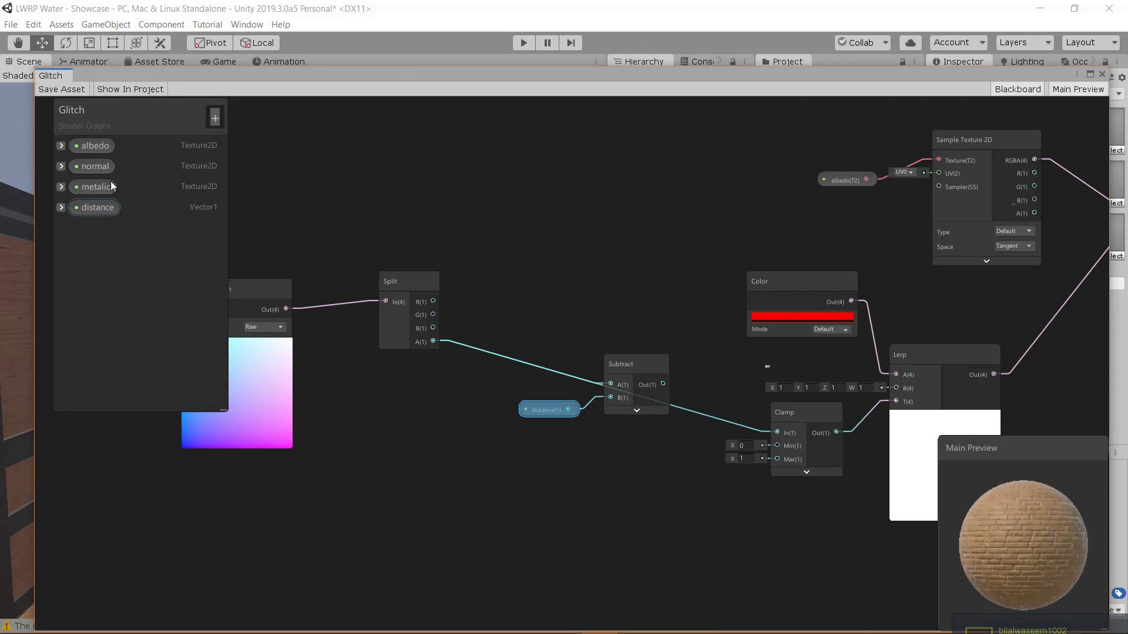
click(214, 119)
Name the new Vector1 property 'range' and save the Glitch shader graph
click(234, 132)
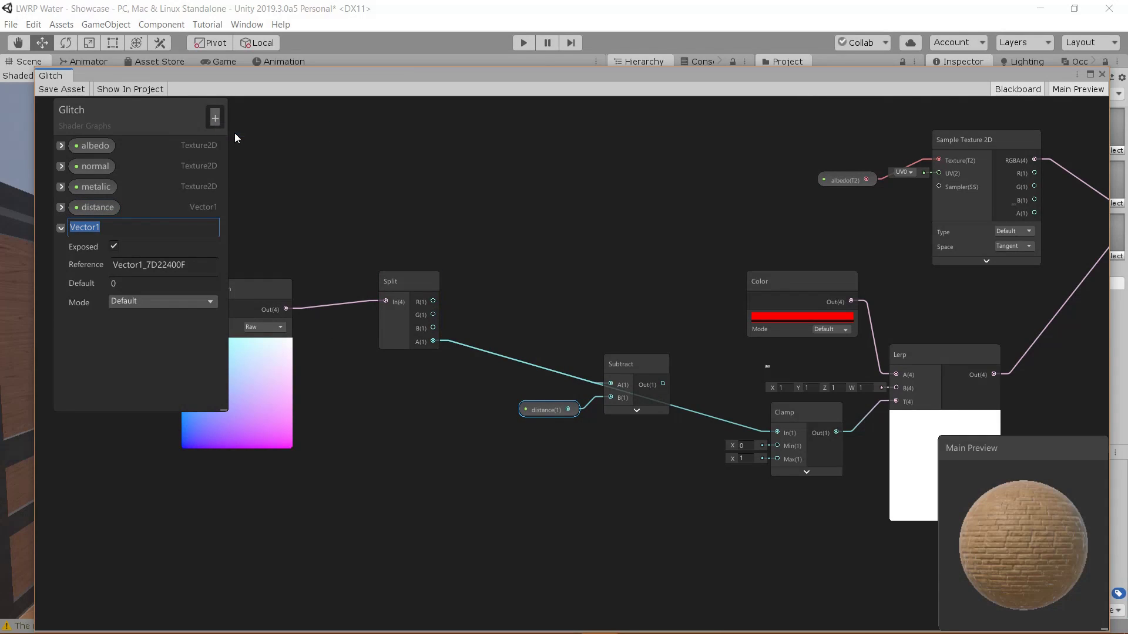
text(range)
key(Return)
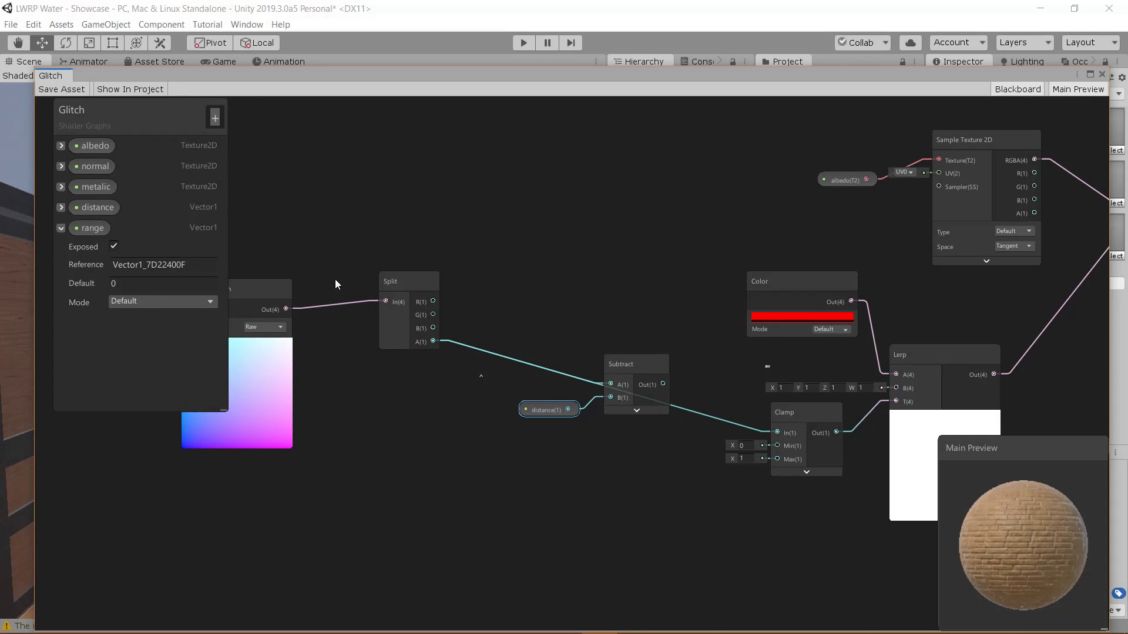
click(68, 90)
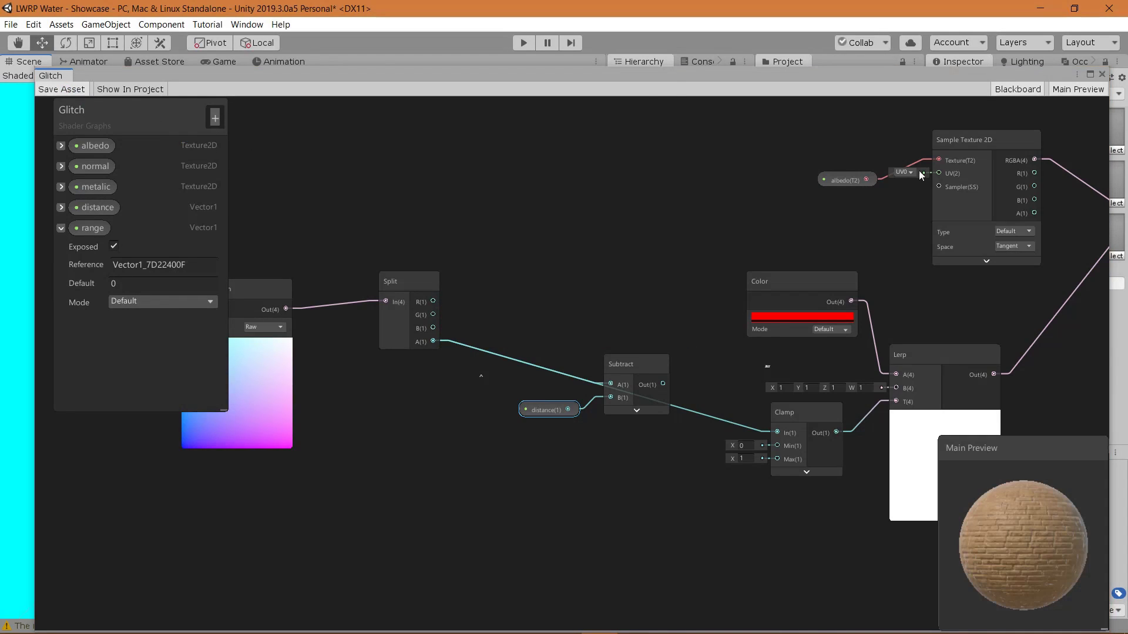
Reopen the Glitch shader graph and move the Subtract node next to Split
click(1103, 74)
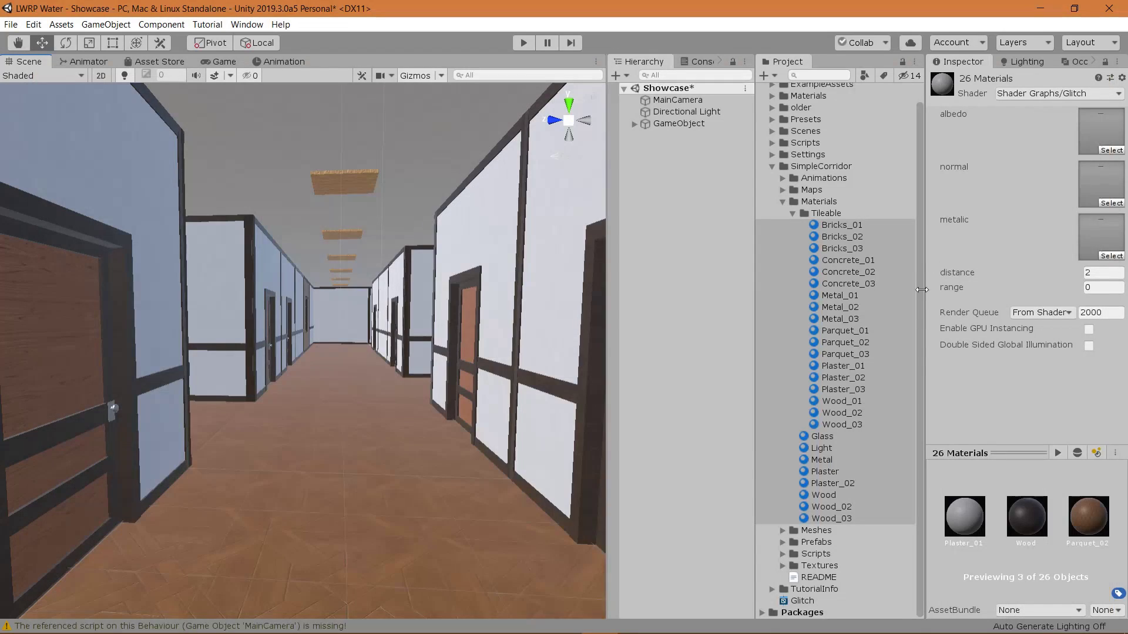
click(800, 601)
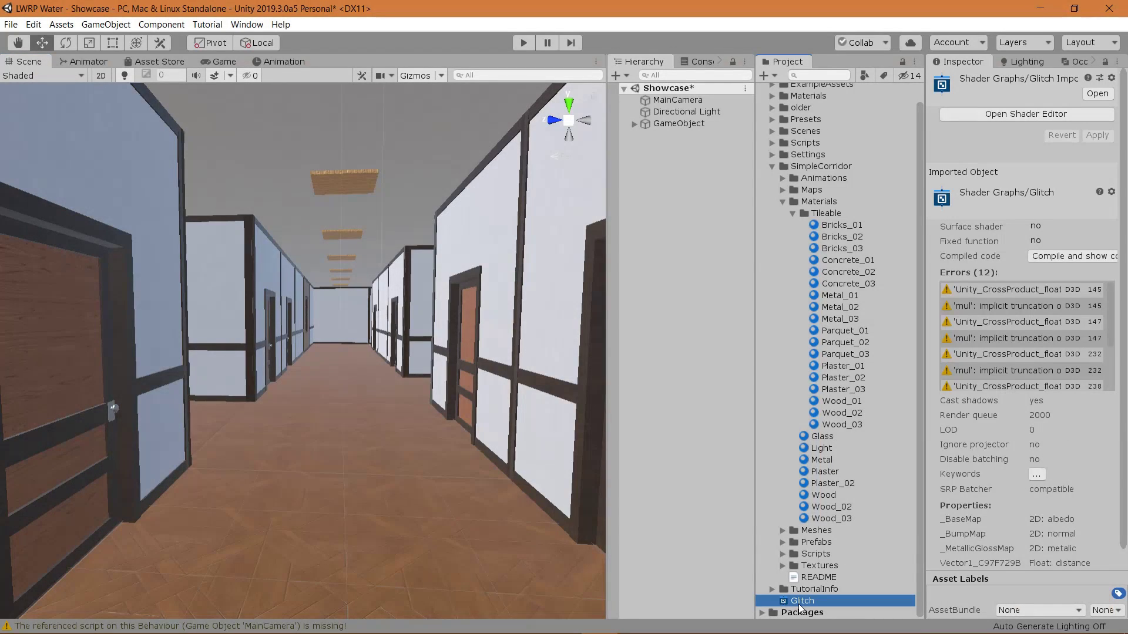
double_click(800, 602)
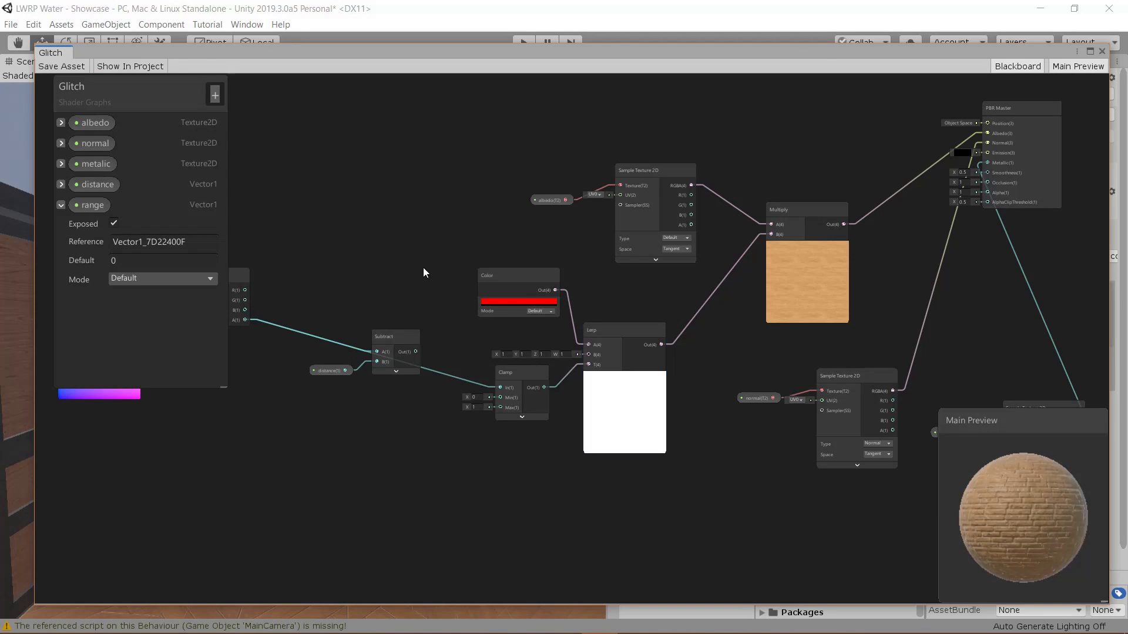
scroll(364, 256, up, 3)
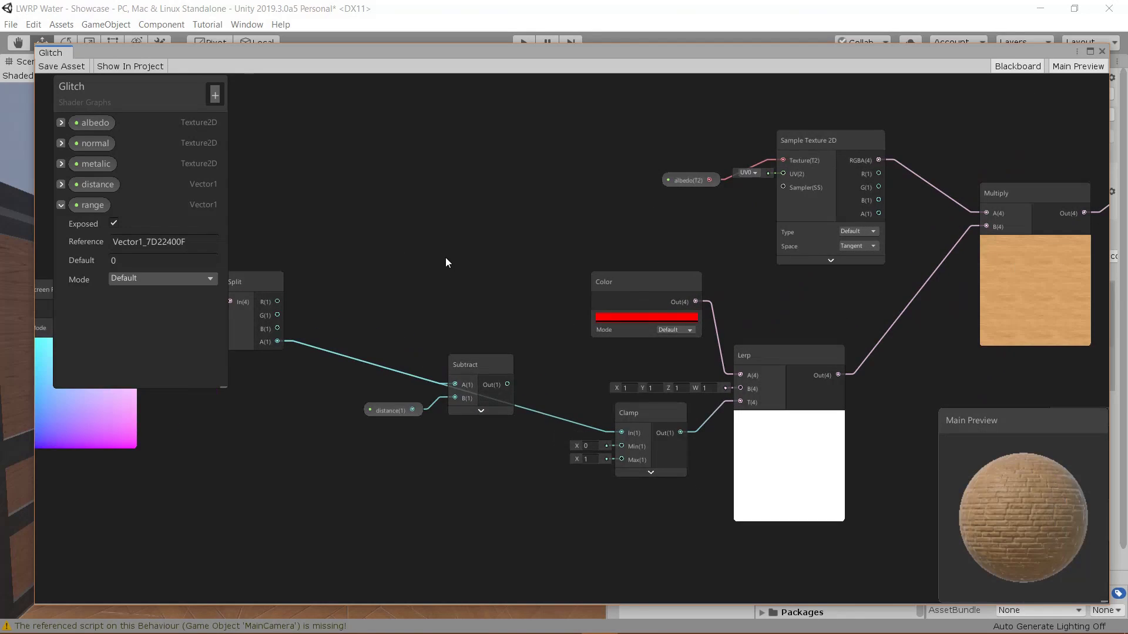
middle_drag(472, 313, 562, 308)
mouse_move(573, 360)
mouse_down()
mouse_move(431, 313)
mouse_move(577, 360)
mouse_move(573, 349)
mouse_up()
Multiply Split's A output by the range property and feed the product into Subtract's A input
drag(92, 205, 346, 385)
drag(365, 336, 424, 321)
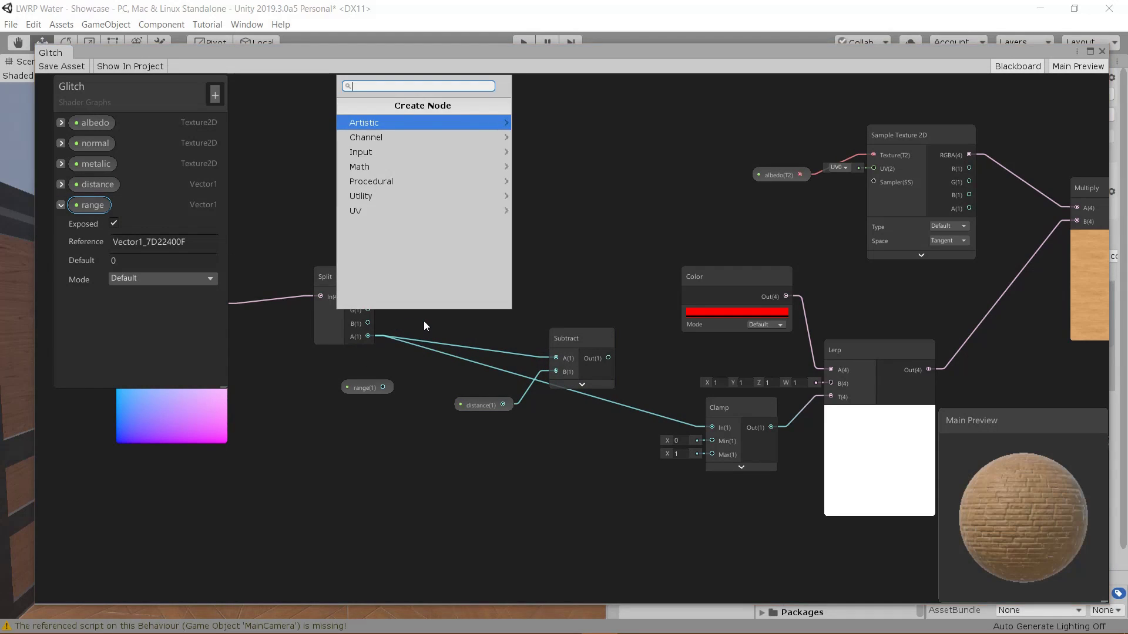
text(mu)
key(Return)
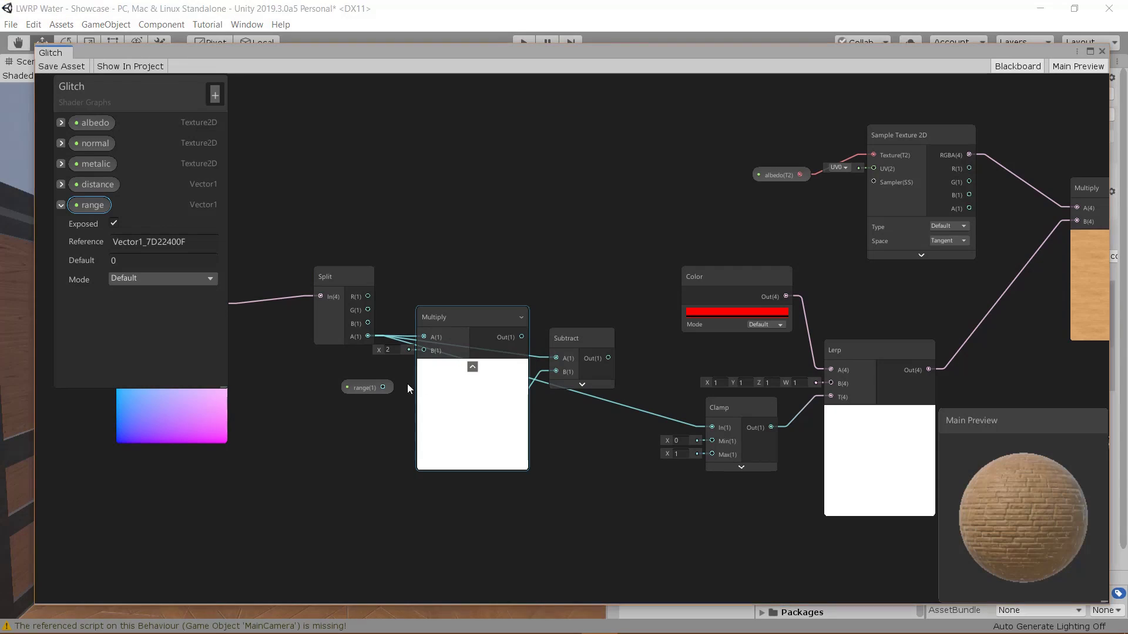
click(387, 389)
drag(383, 387, 712, 428)
click(472, 367)
click(611, 370)
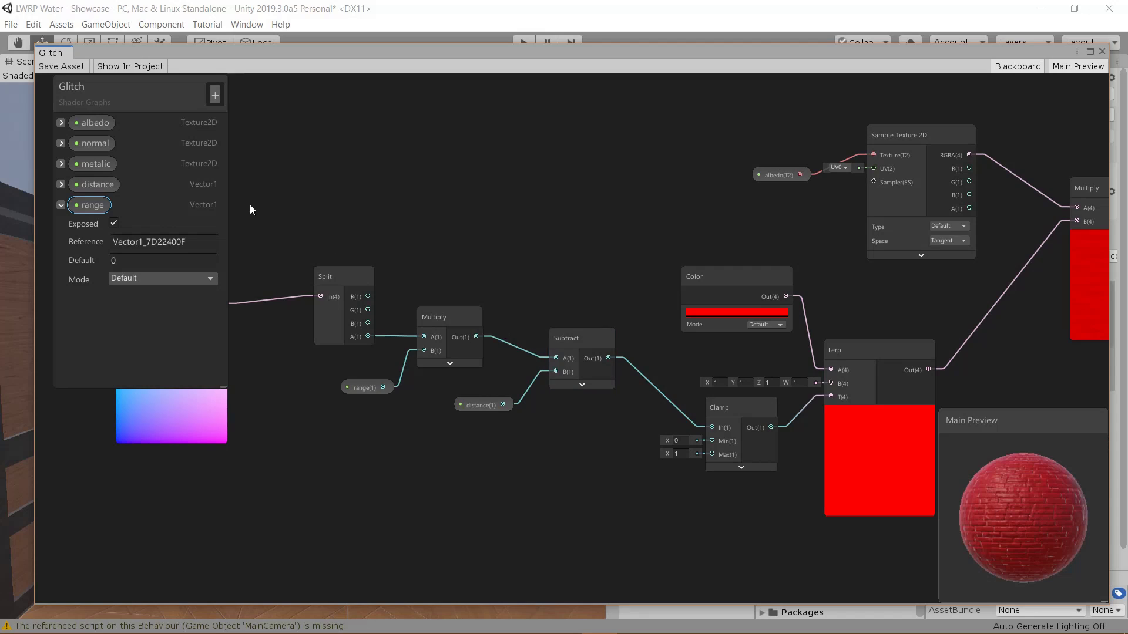
click(131, 264)
In the Blackboard, set range's default to 0.75 and distance's default to 3
text(0.5)
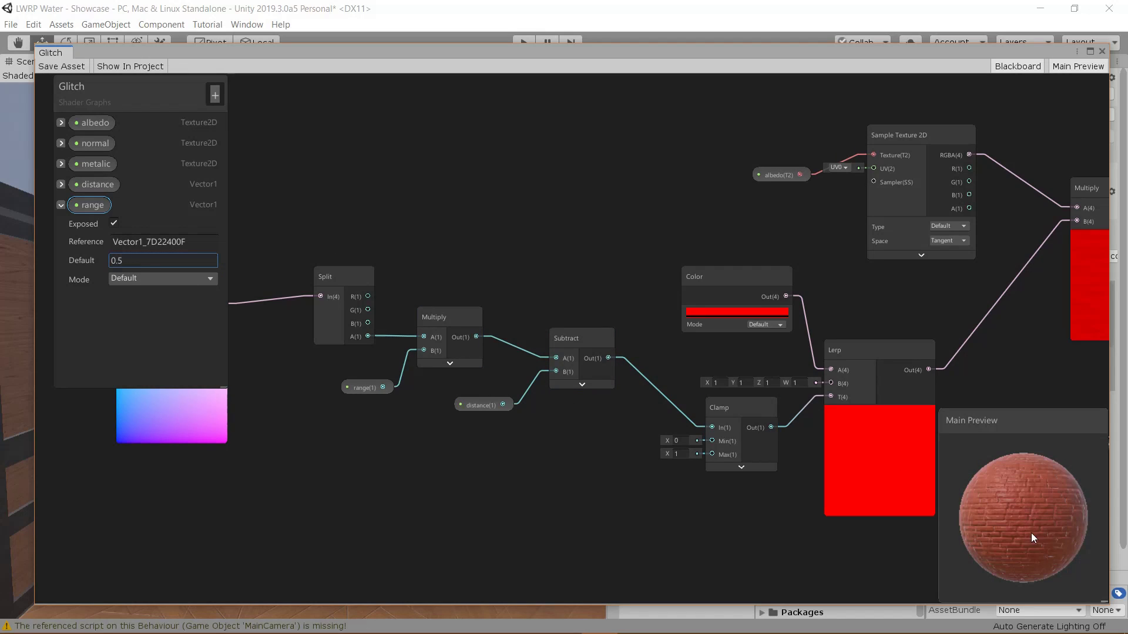
click(60, 184)
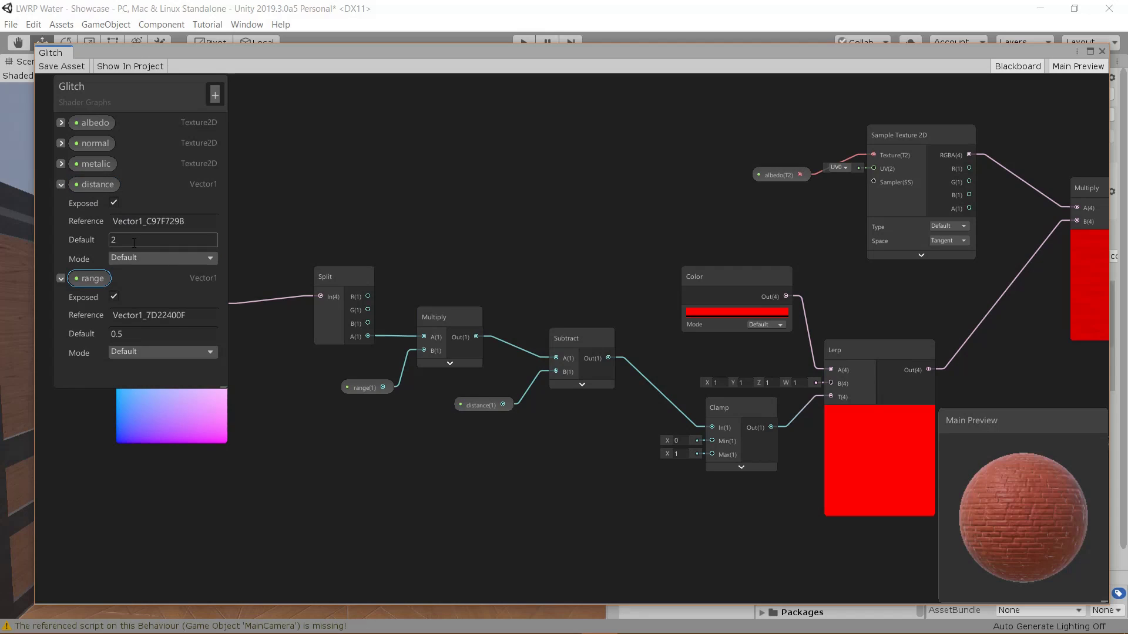
text(3)
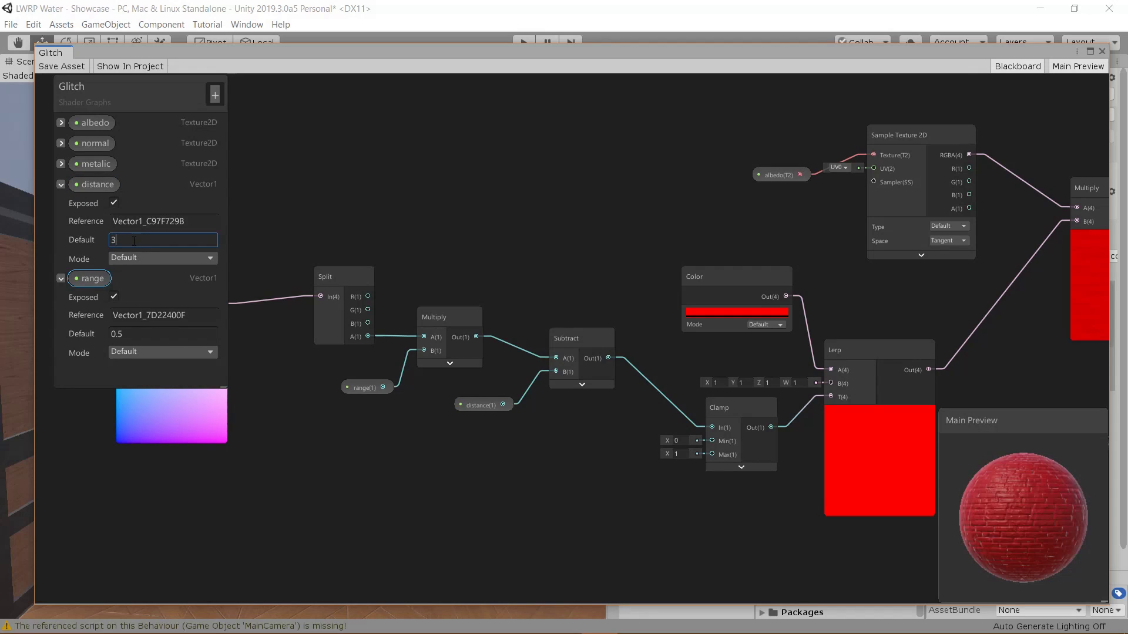
drag(134, 240, 101, 241)
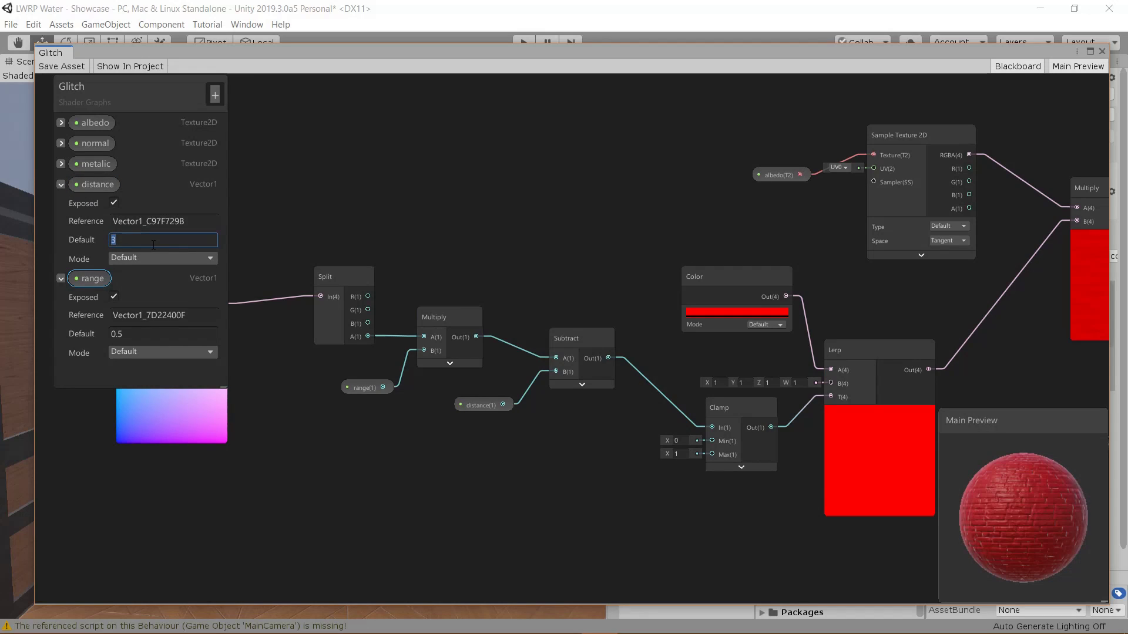
text(5)
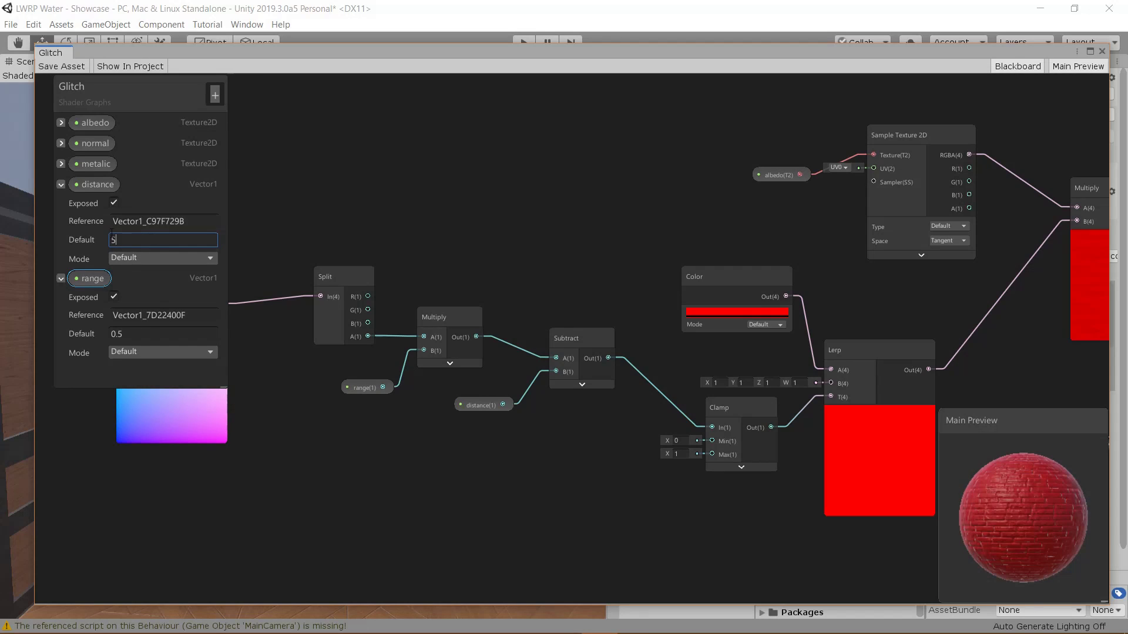
text(1)
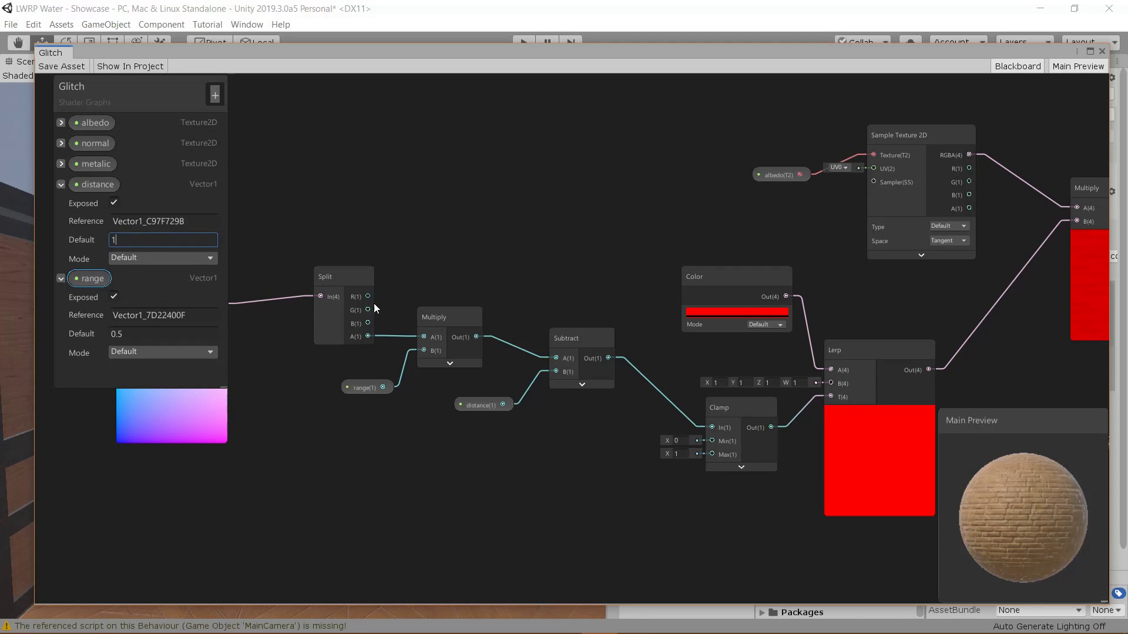
click(118, 334)
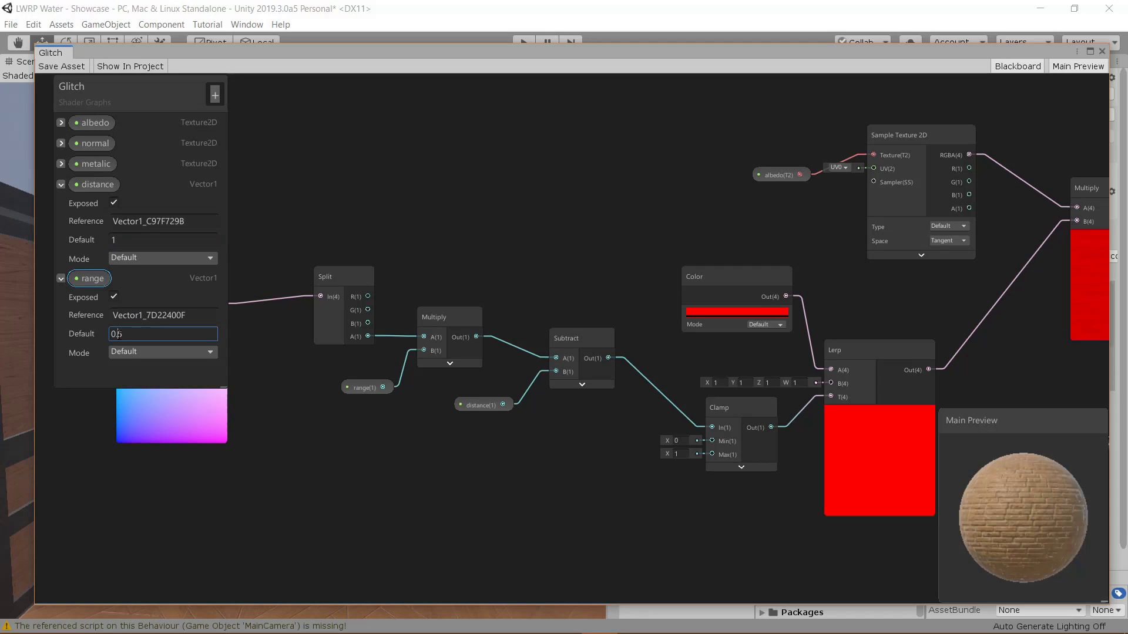
text(7)
click(125, 240)
text(3)
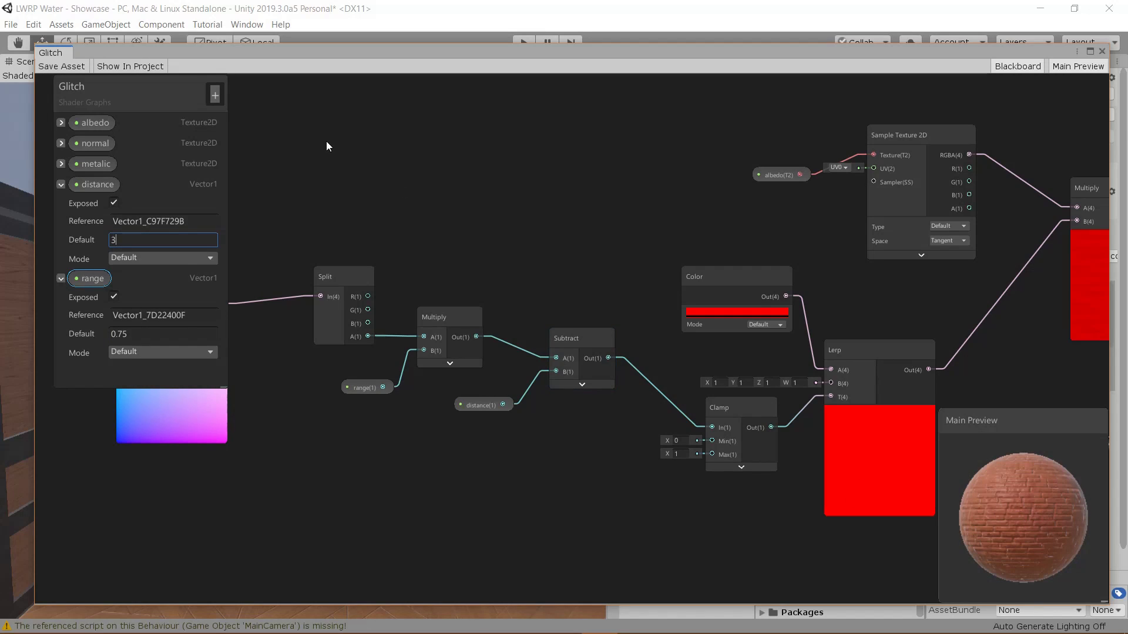
click(63, 66)
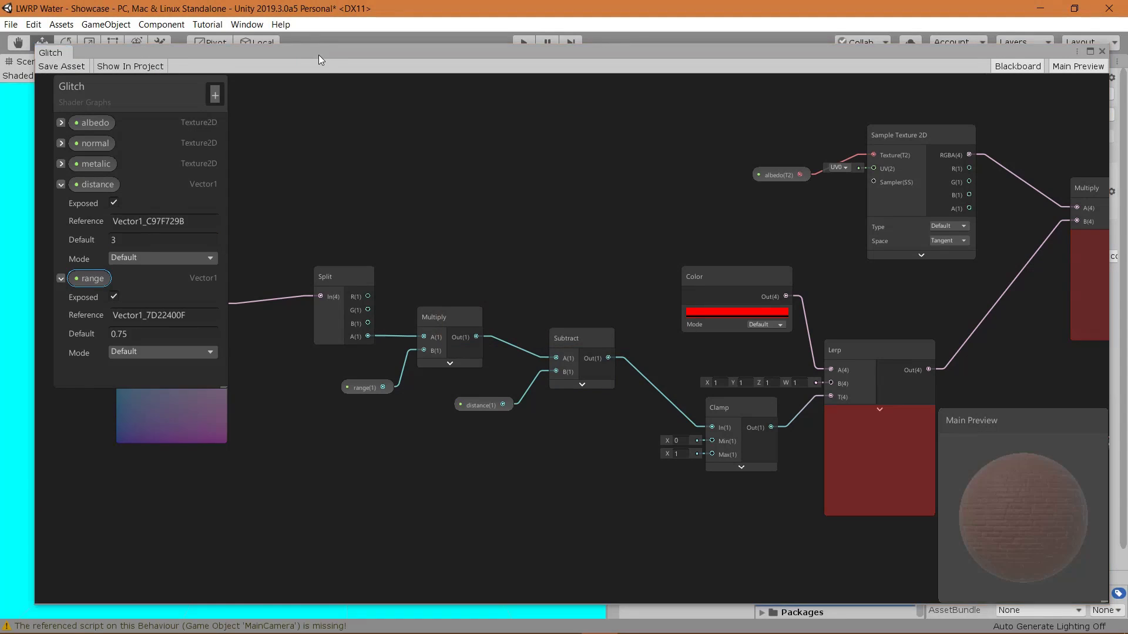
drag(318, 54, 292, 578)
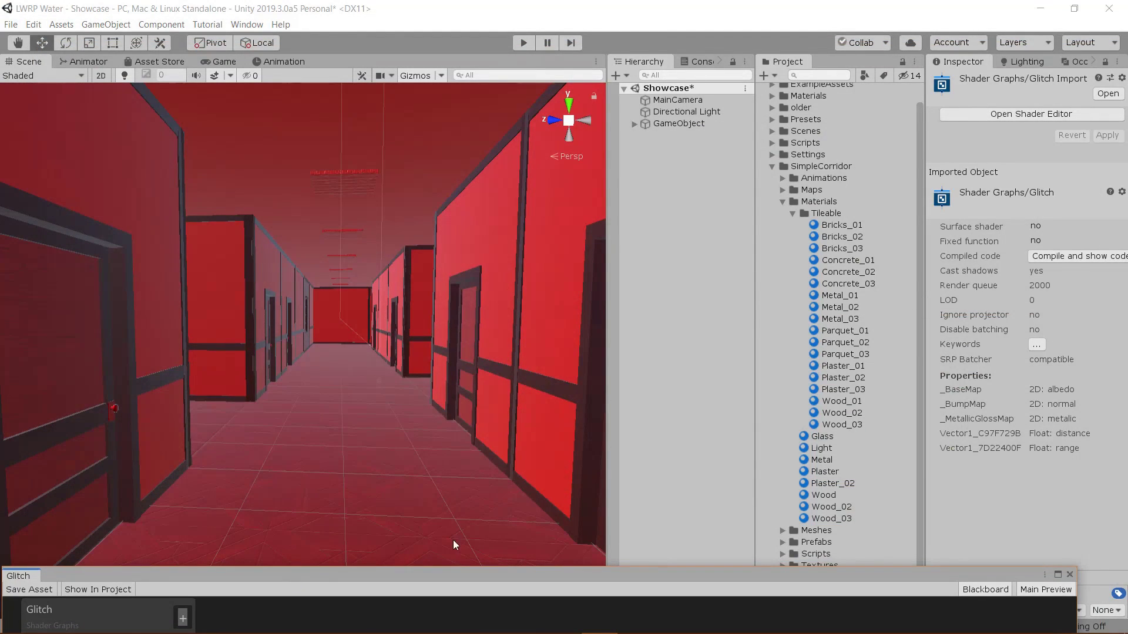
Select materials Bricks_01 through Wood_03 and give them range 0.7 and distance 3.9
click(859, 224)
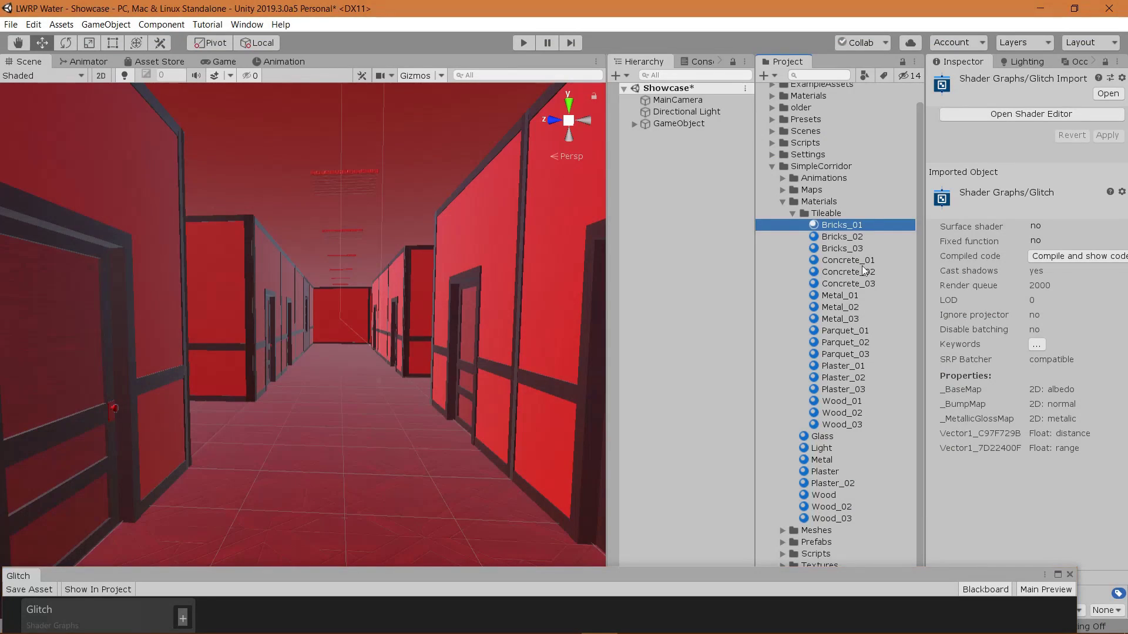
shift+click(838, 517)
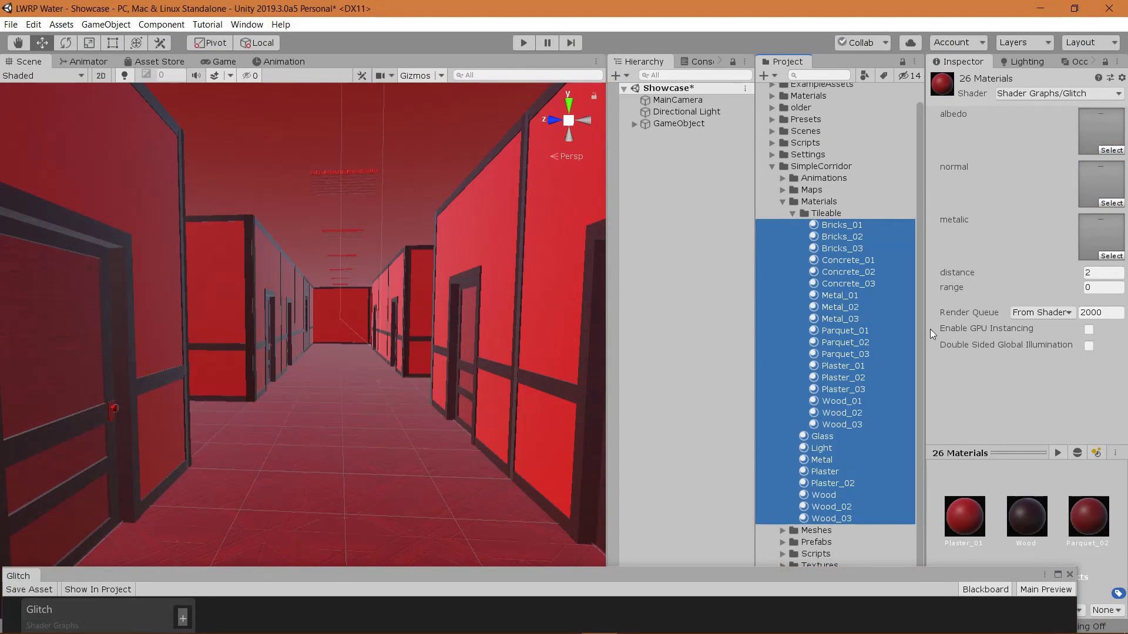
click(1095, 288)
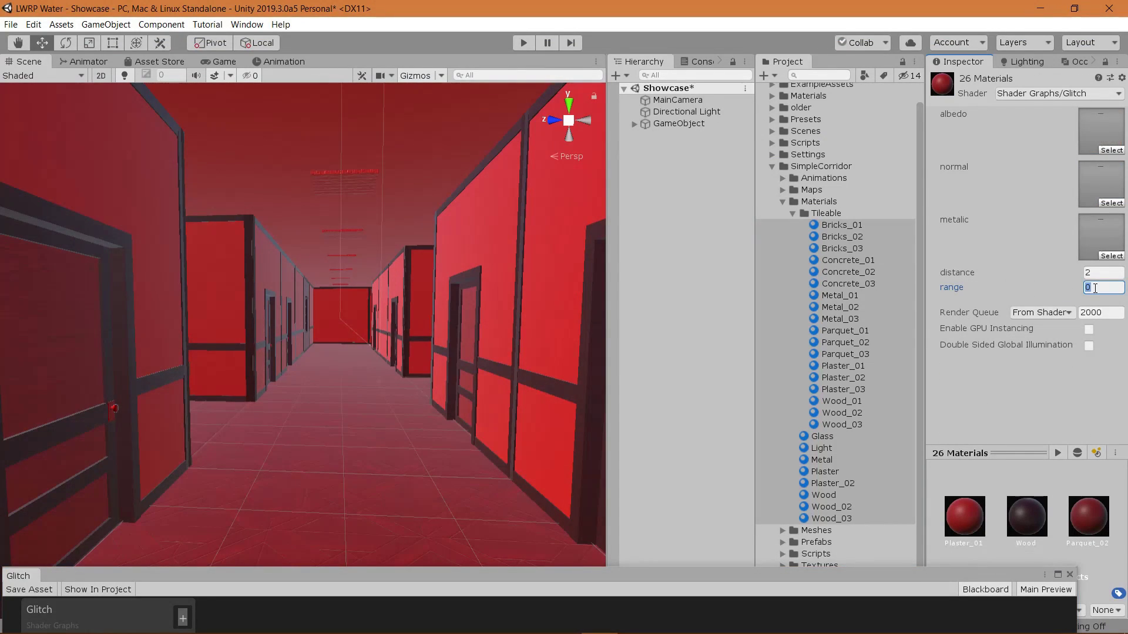
text(.7)
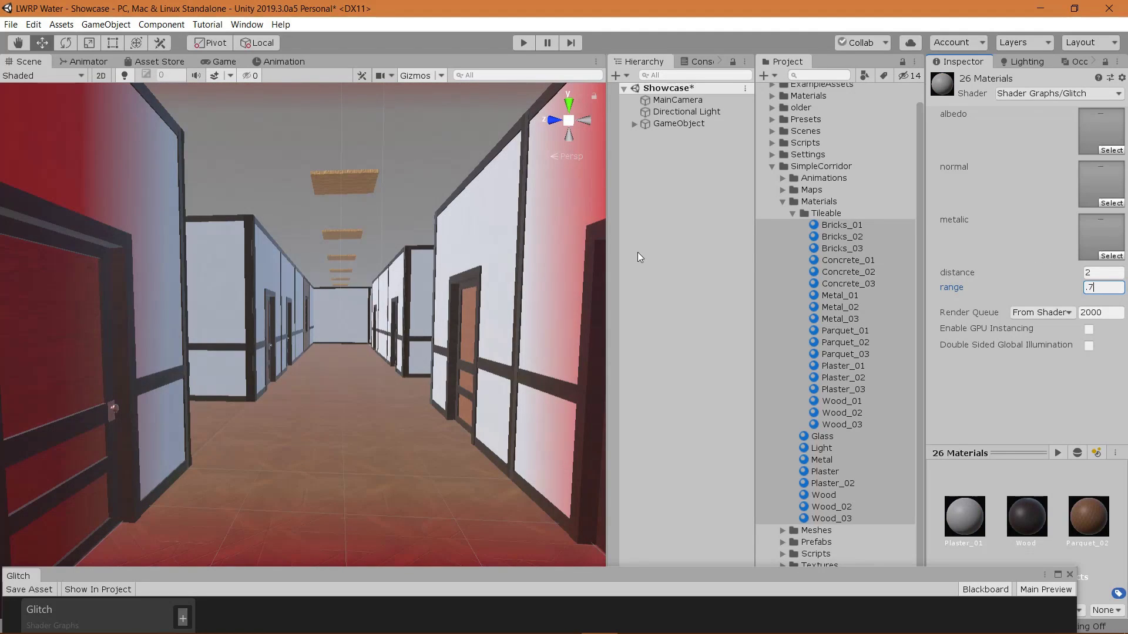
drag(1056, 270, 52, 291)
drag(1110, 290, 1126, 371)
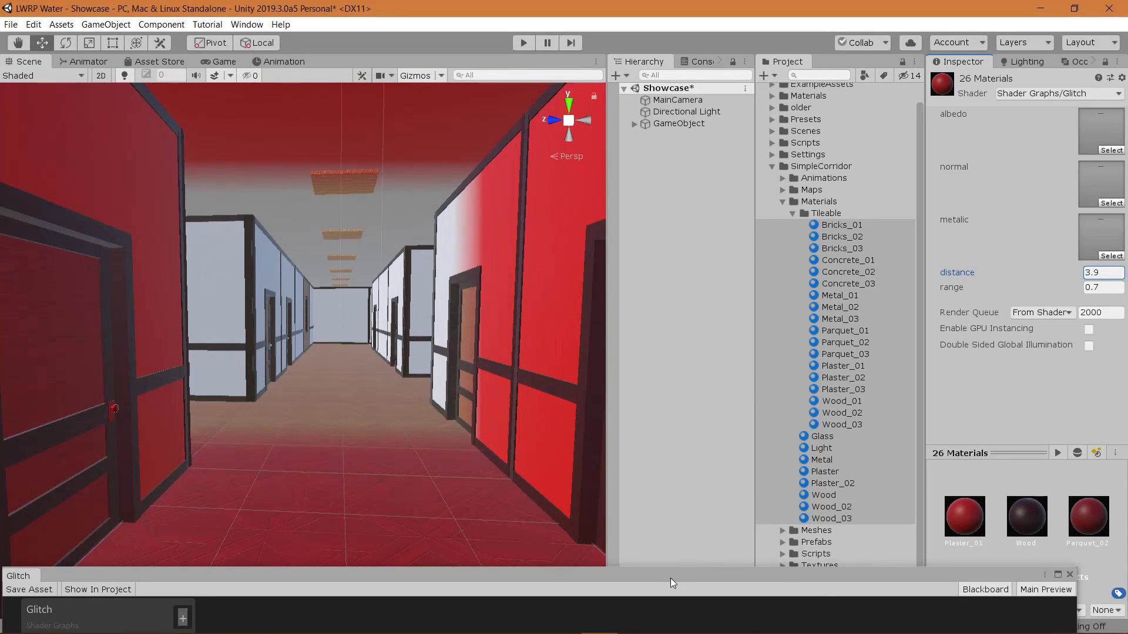
drag(671, 578, 705, 63)
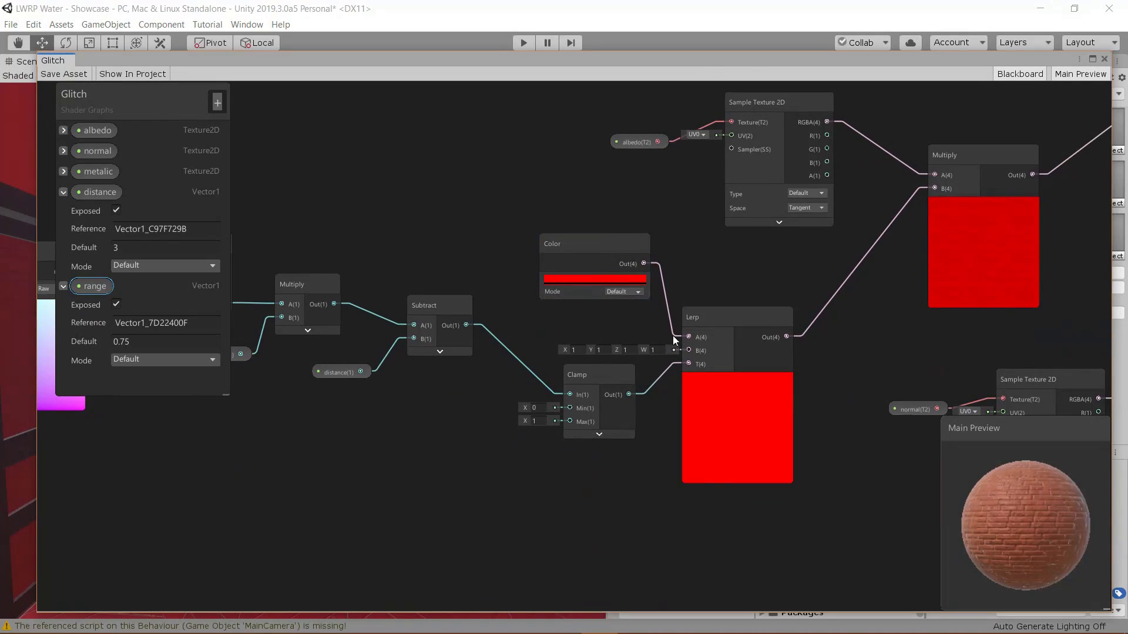
Move the red Color wire to Lerp B, set Lerp A to 1, 1, 1, 0, and save
drag(677, 337, 679, 356)
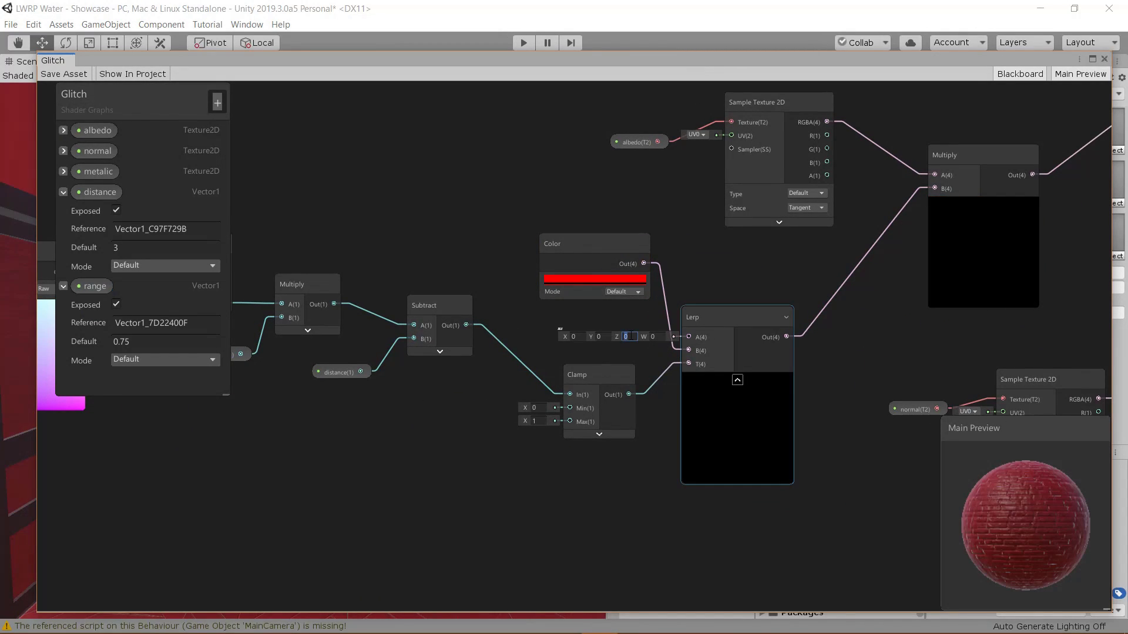
text(11)
click(574, 336)
text(1)
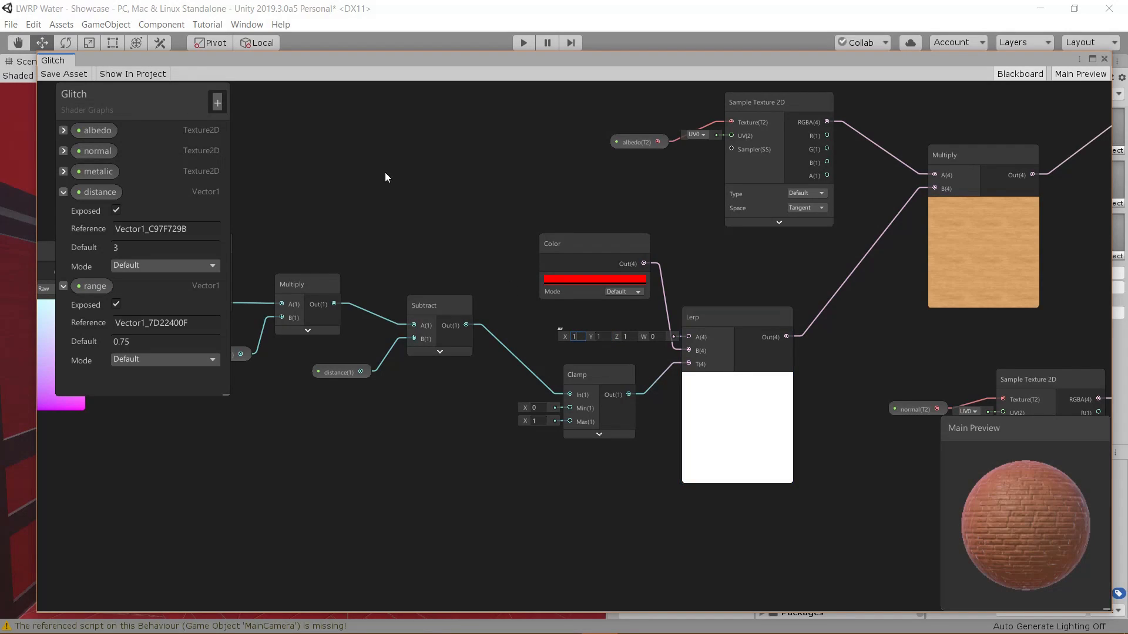
click(57, 77)
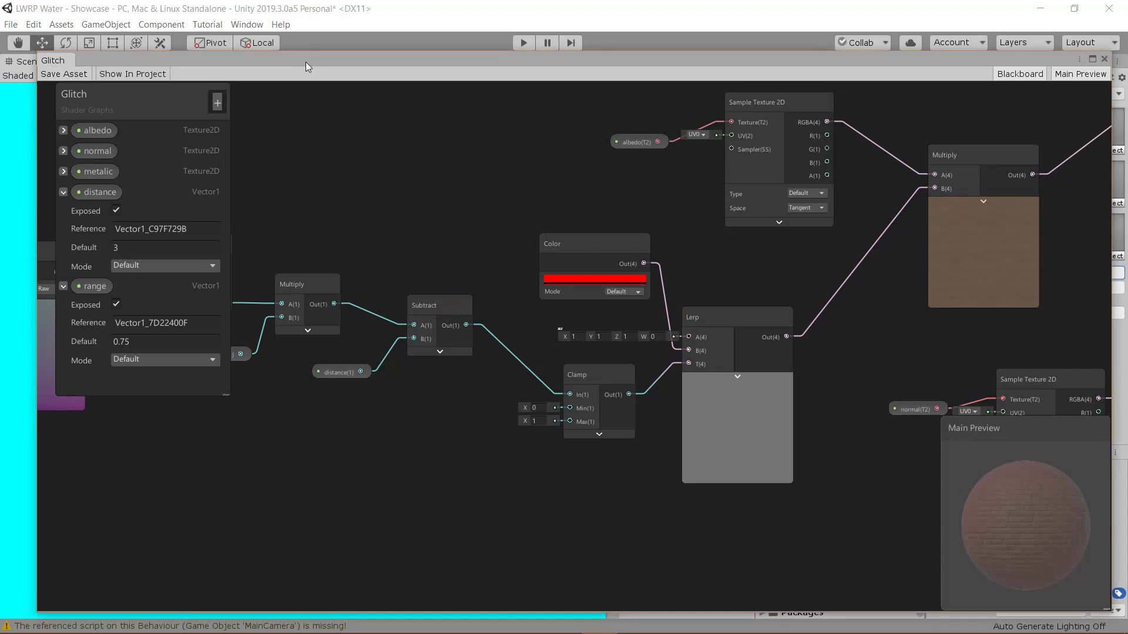
drag(306, 62, 267, 569)
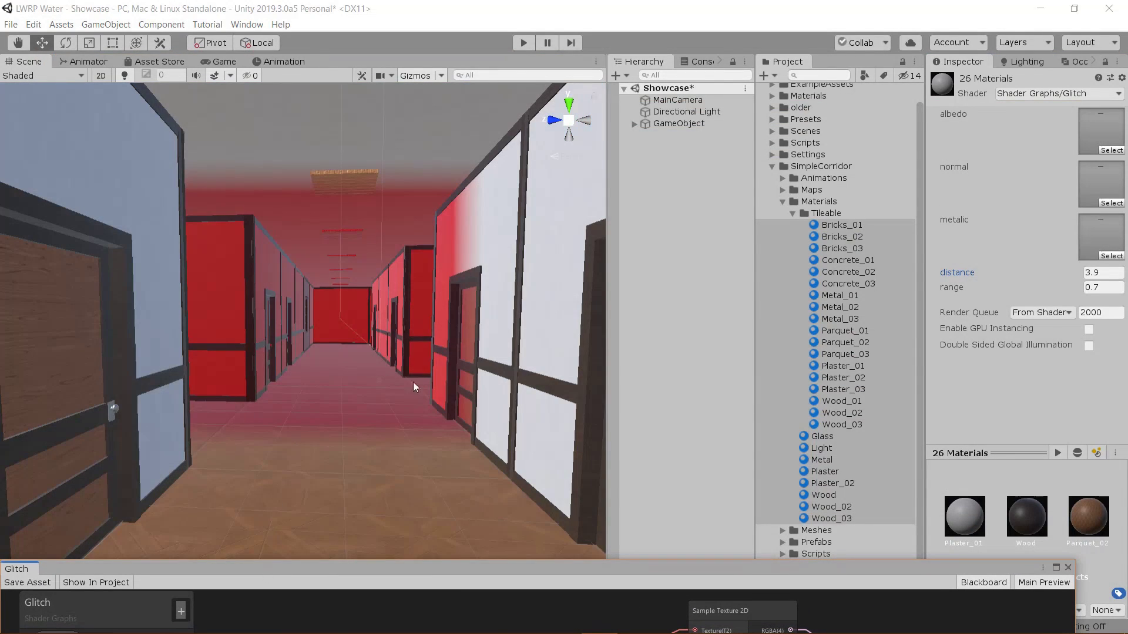
Try distance 1.03 and range 0.25 on the 26 corridor materials in the Inspector
mouse_move(477, 348)
right_down()
mouse_move(496, 354)
mouse_move(477, 350)
right_up()
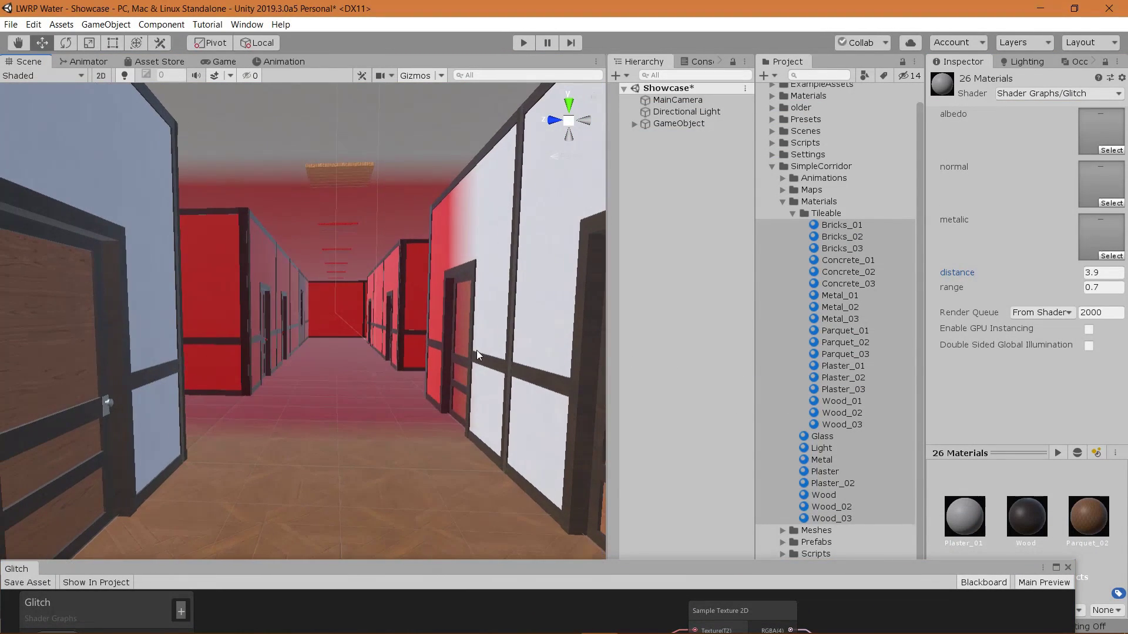
drag(1040, 274, 1006, 271)
click(1070, 289)
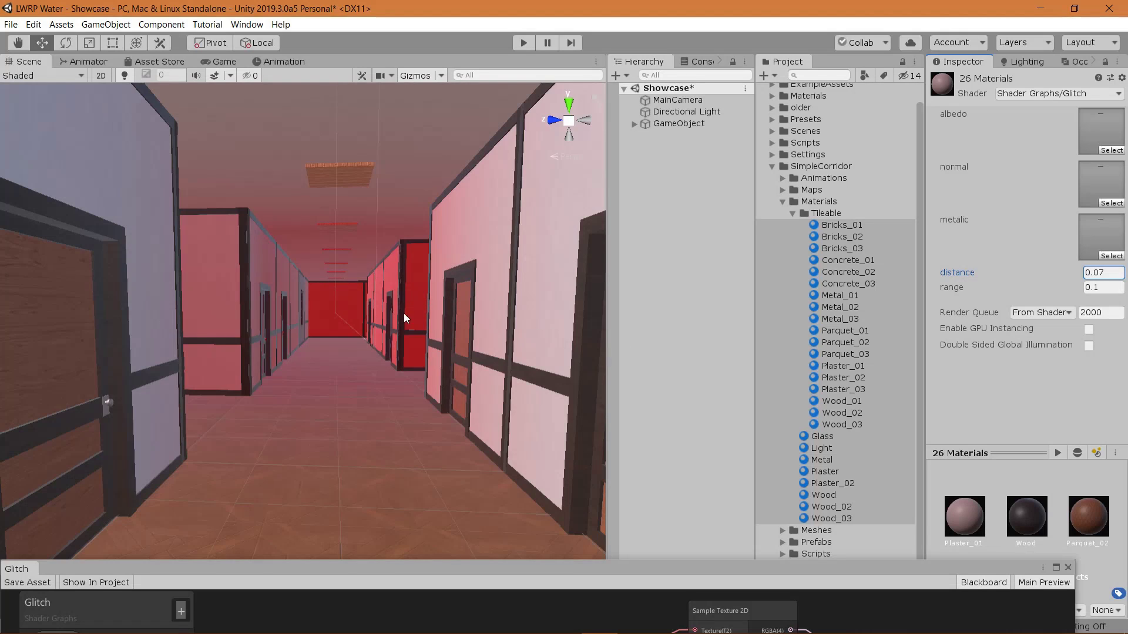
click(1065, 293)
mouse_move(1068, 292)
mouse_down()
mouse_move(1042, 273)
mouse_move(1058, 274)
mouse_up()
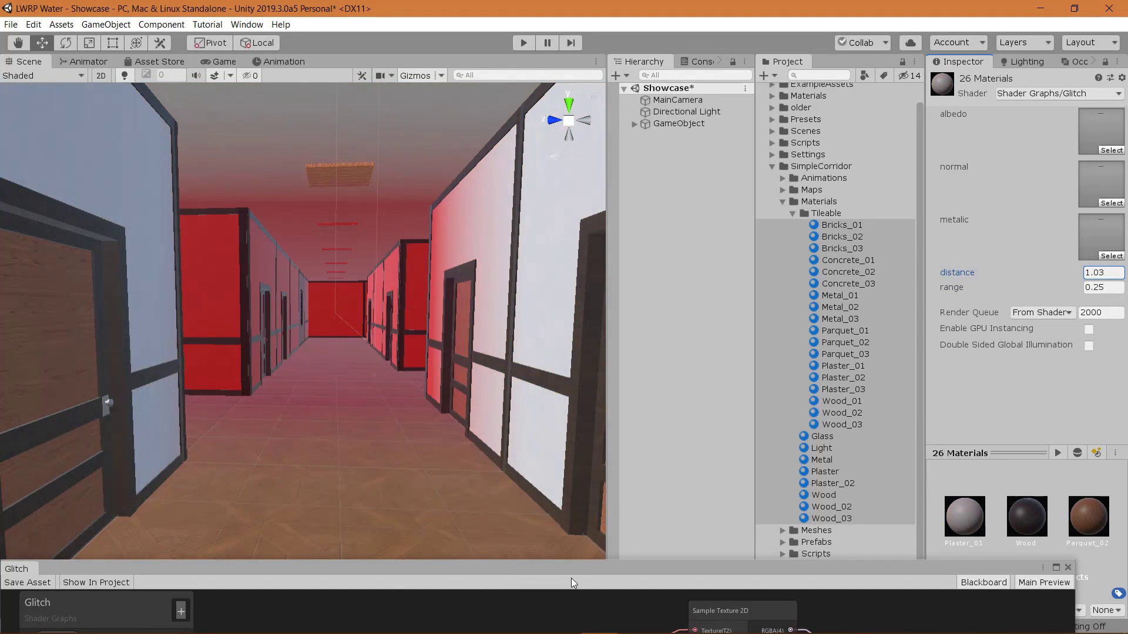
drag(570, 572, 612, 79)
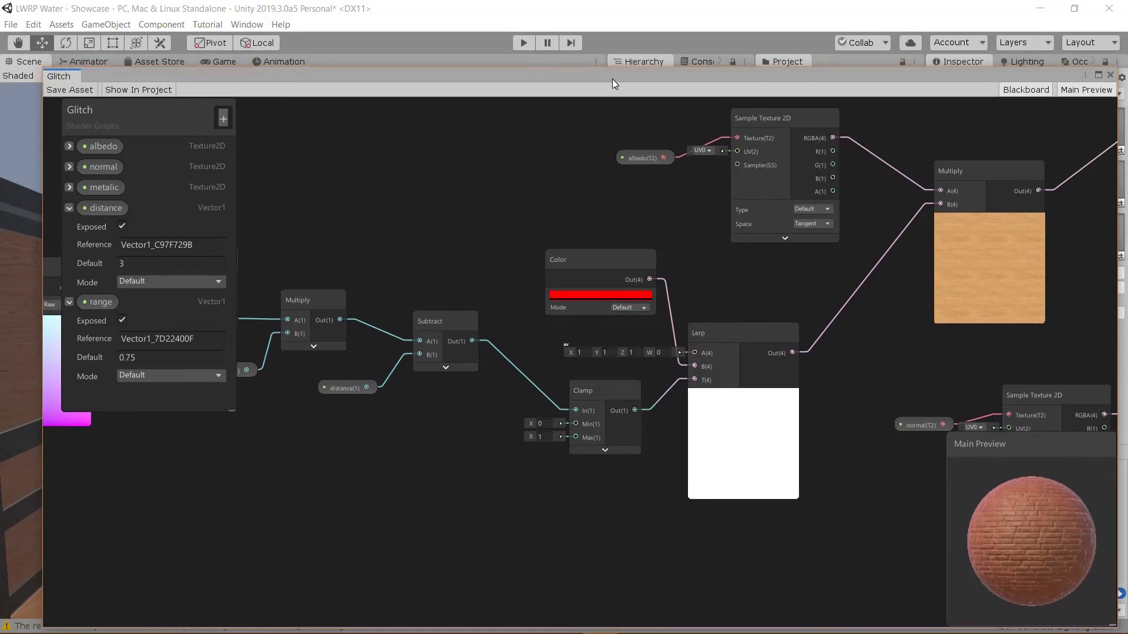
Rearrange the graph, nudging Sample Texture 2D down and PBR Master up
middle_drag(612, 182, 614, 379)
scroll(613, 352, down, 4)
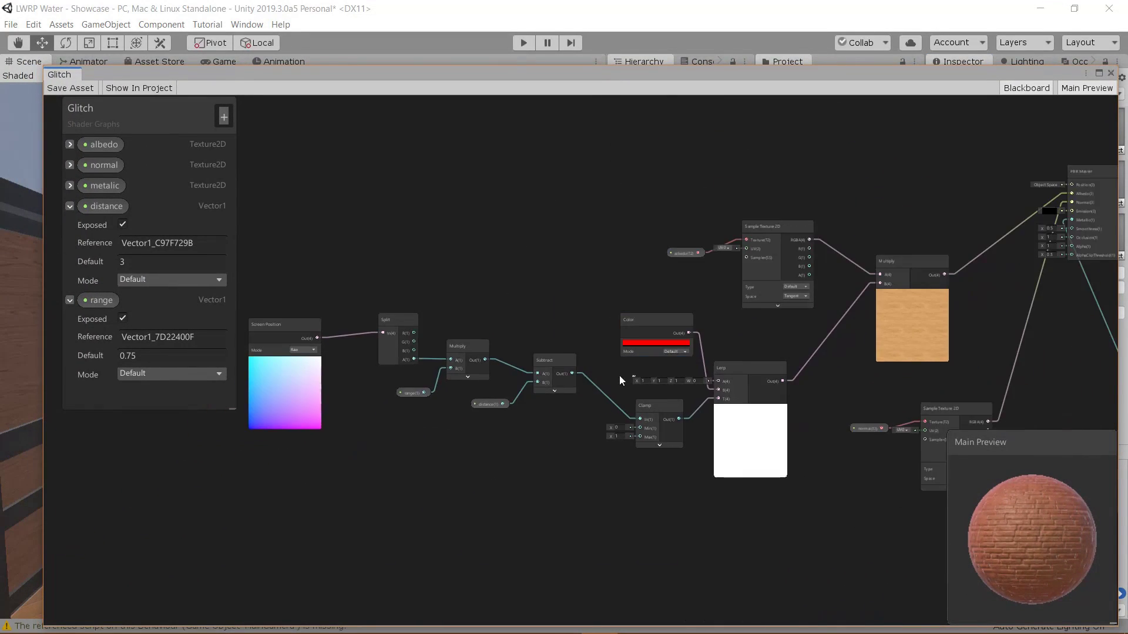
middle_drag(689, 464, 587, 522)
middle_drag(614, 336, 545, 373)
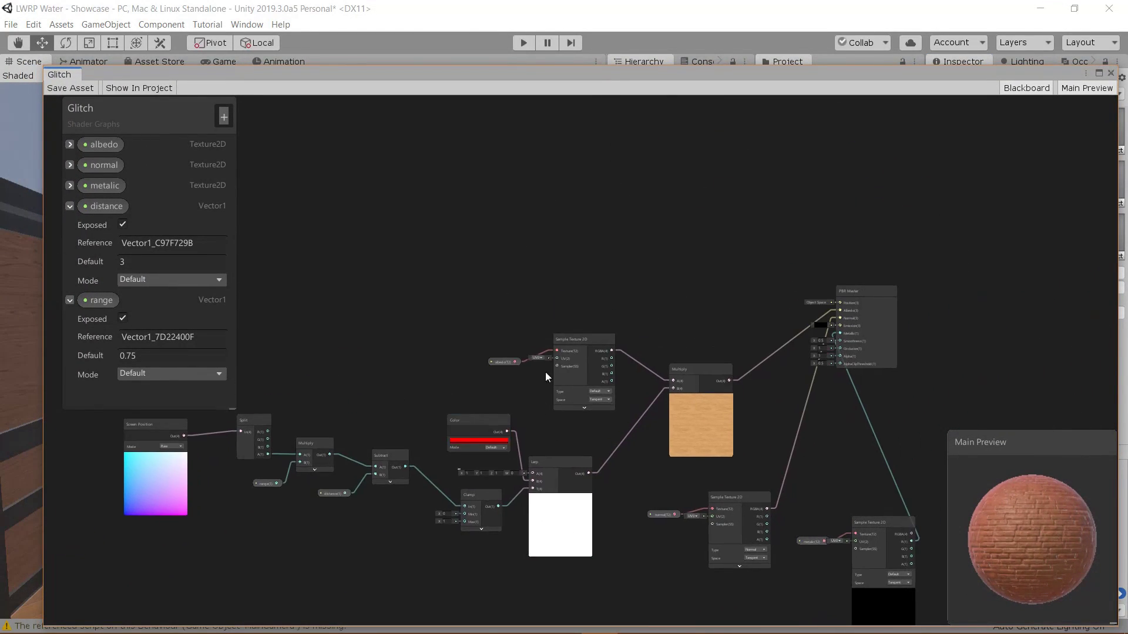
drag(564, 346, 570, 372)
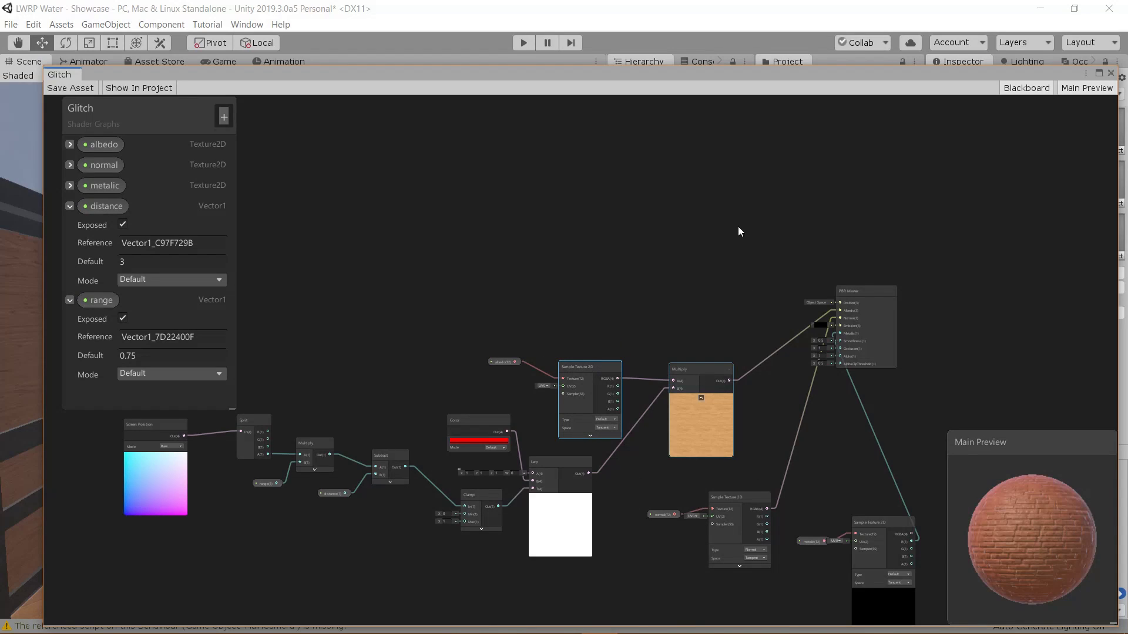
drag(867, 291, 884, 217)
scroll(631, 325, up, 3)
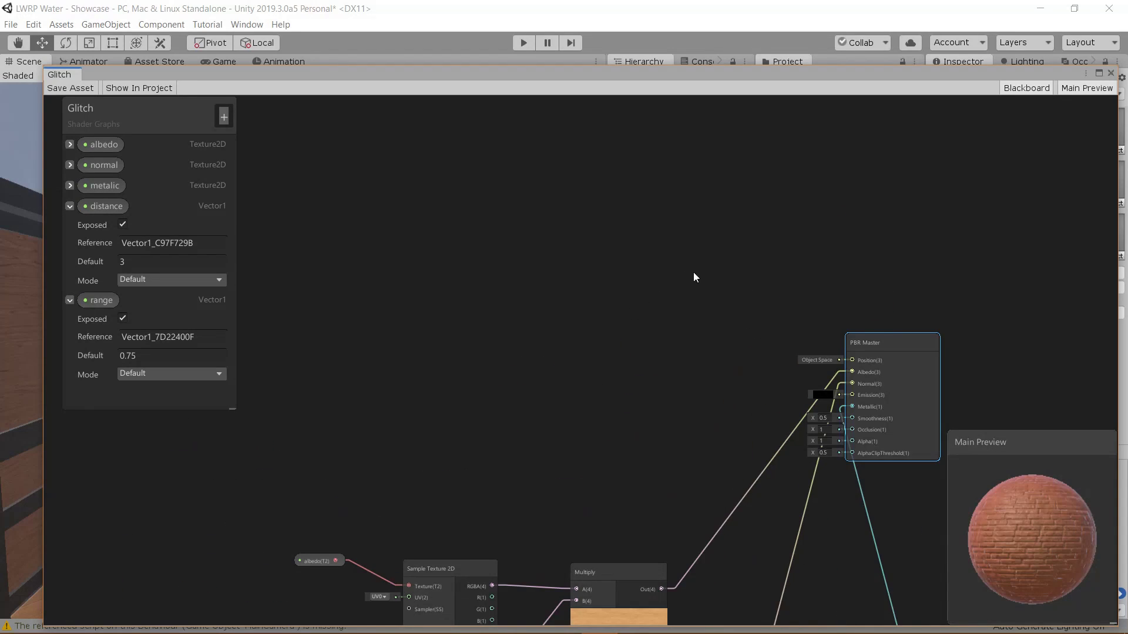
Add a Position node to the Glitch graph canvas
right_click(640, 301)
click(652, 308)
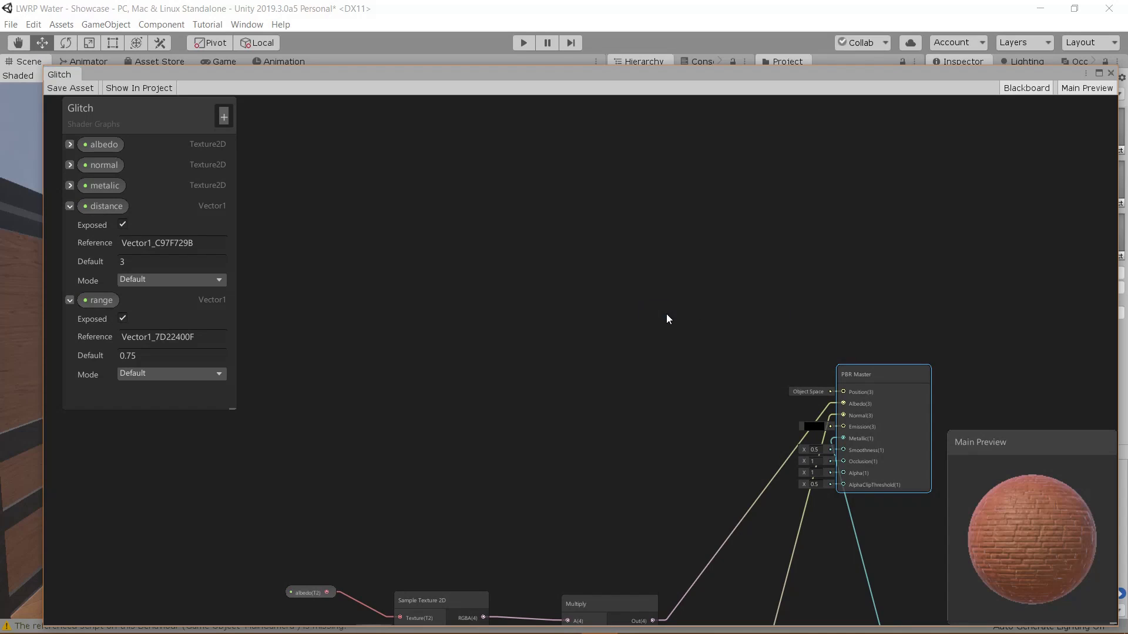
text(position)
key(Return)
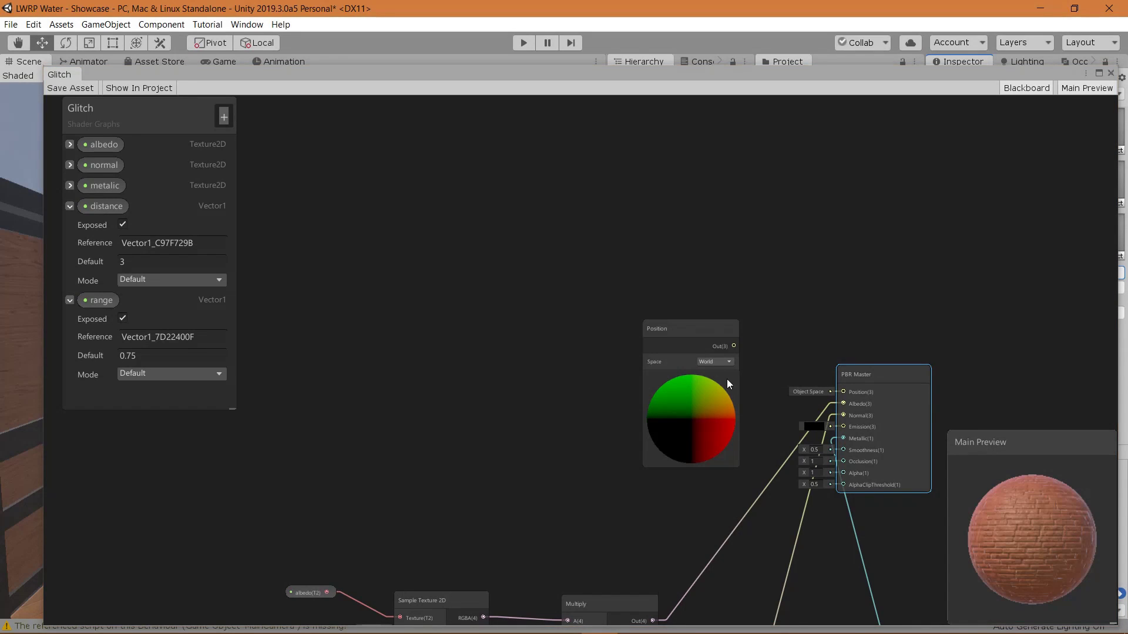
scroll(622, 318, up, 1)
drag(695, 343, 658, 333)
Feed Position into a World-to-Object Transform connected to the PBR Master's Position
text(tra)
key(Return)
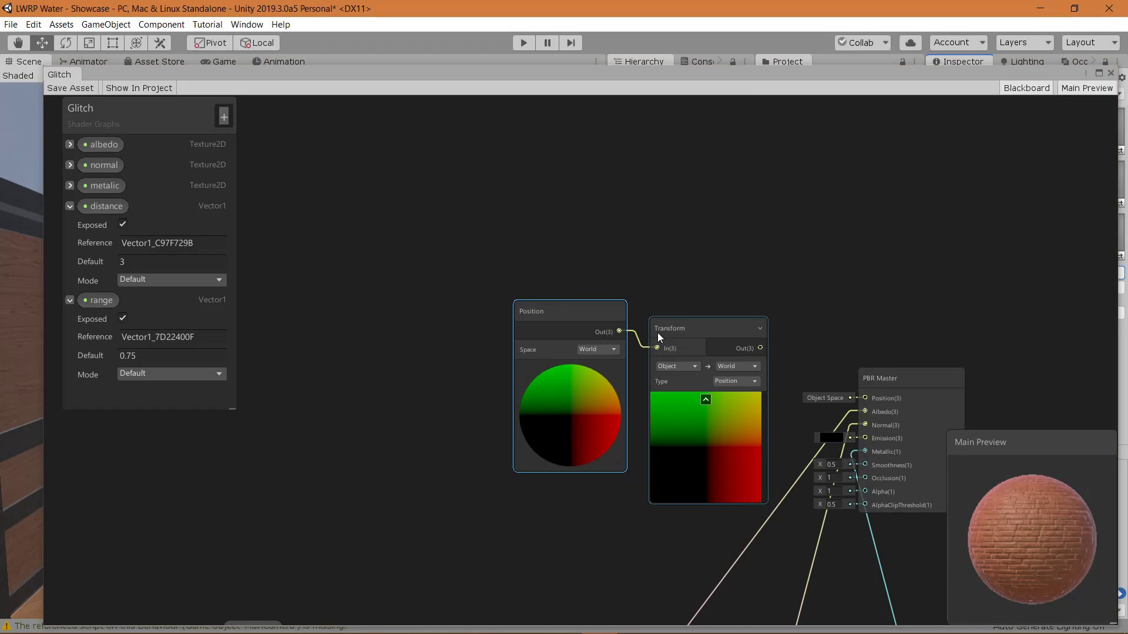
click(681, 366)
click(696, 409)
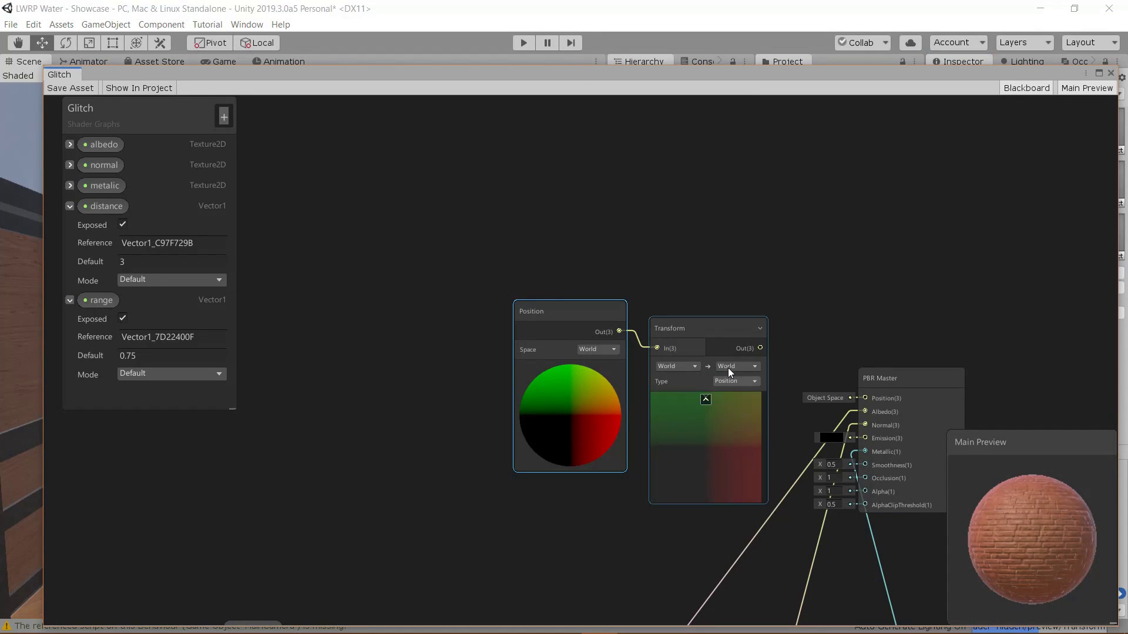
click(727, 367)
click(751, 381)
drag(760, 349, 865, 403)
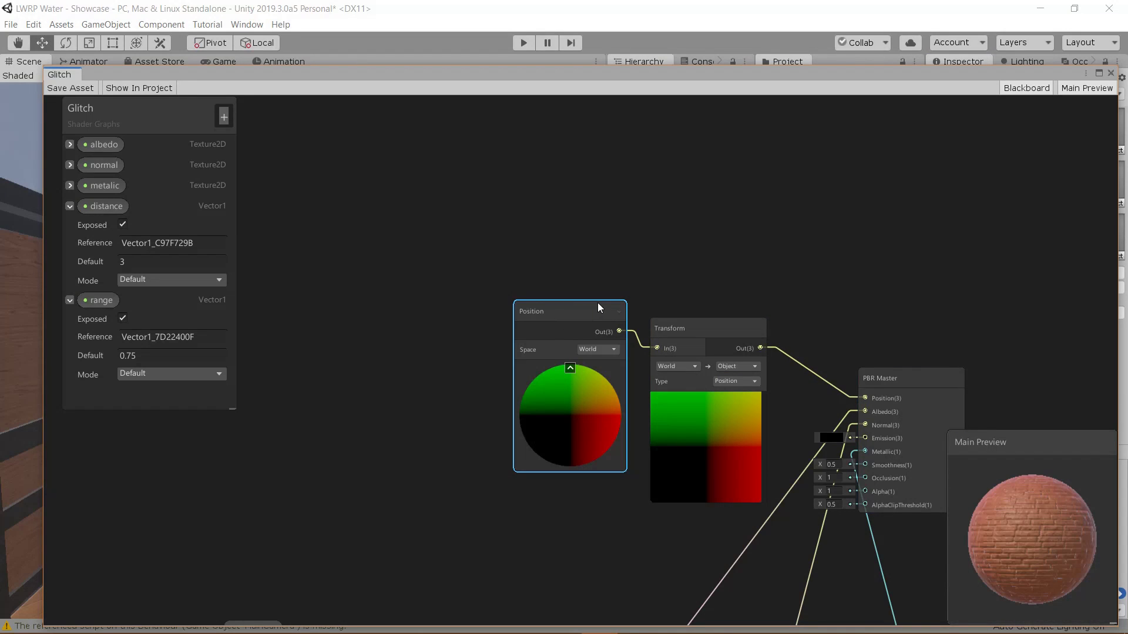
Move the Position node up and left, then check the corridor in the Scene view
middle_drag(549, 291, 634, 234)
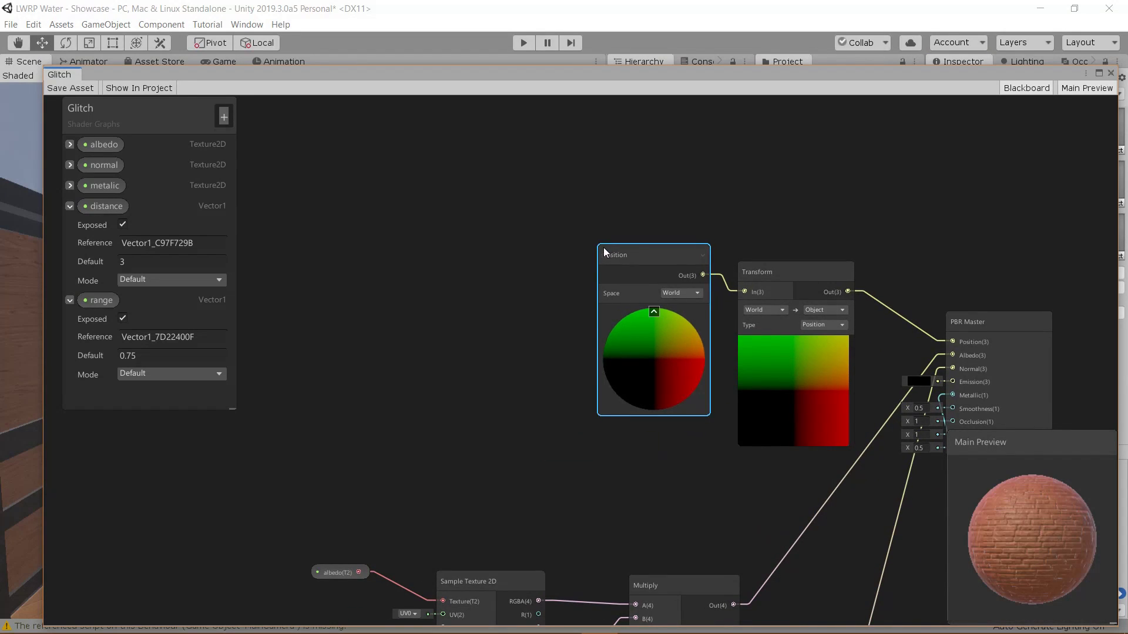
drag(603, 248, 424, 146)
middle_drag(494, 230, 564, 328)
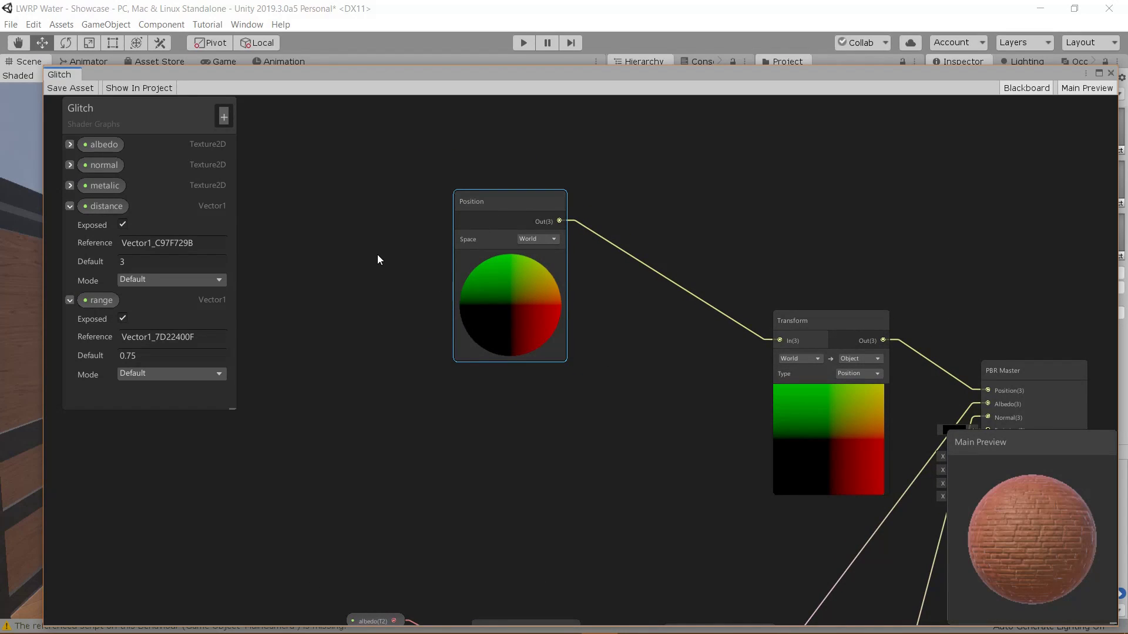
middle_drag(398, 242, 451, 186)
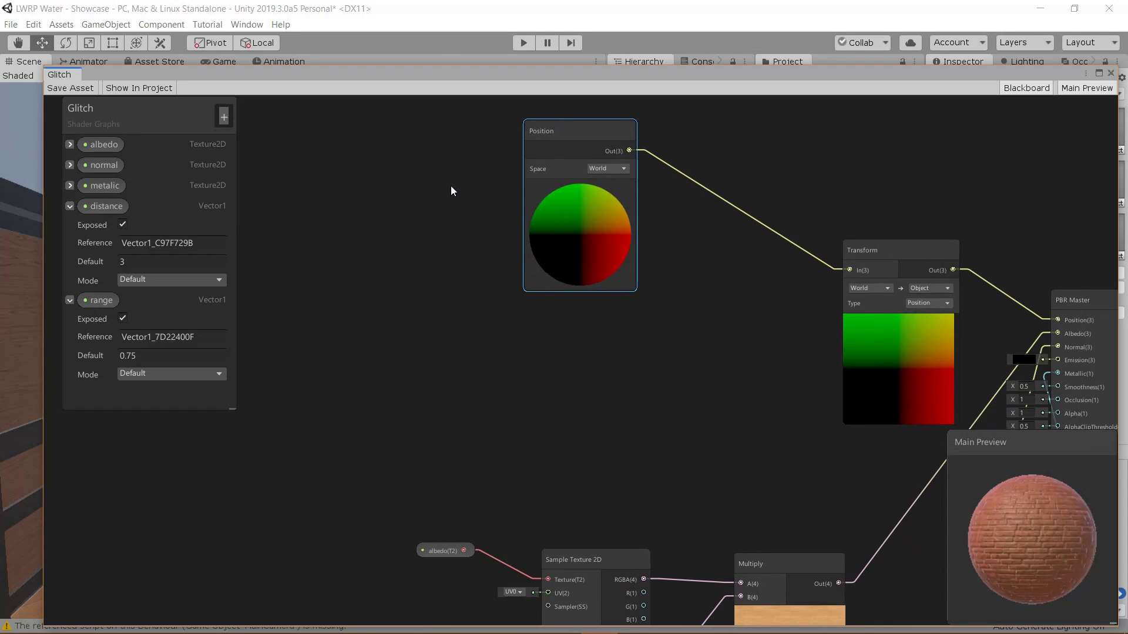
middle_drag(537, 177, 555, 262)
drag(576, 228, 576, 175)
middle_drag(346, 339, 371, 294)
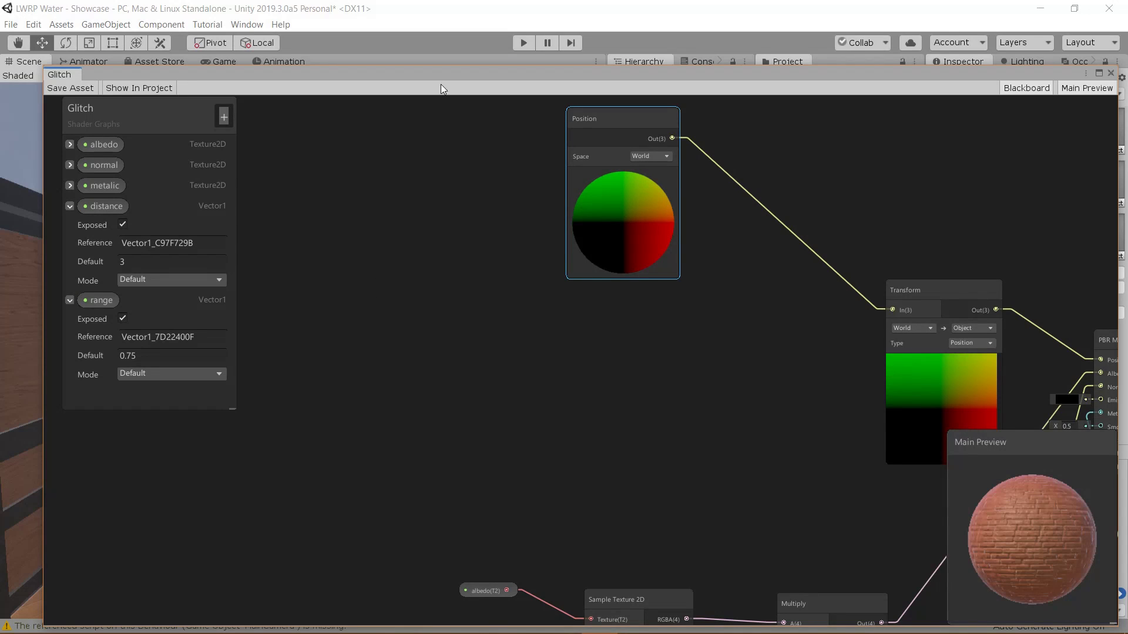
drag(441, 74, 421, 593)
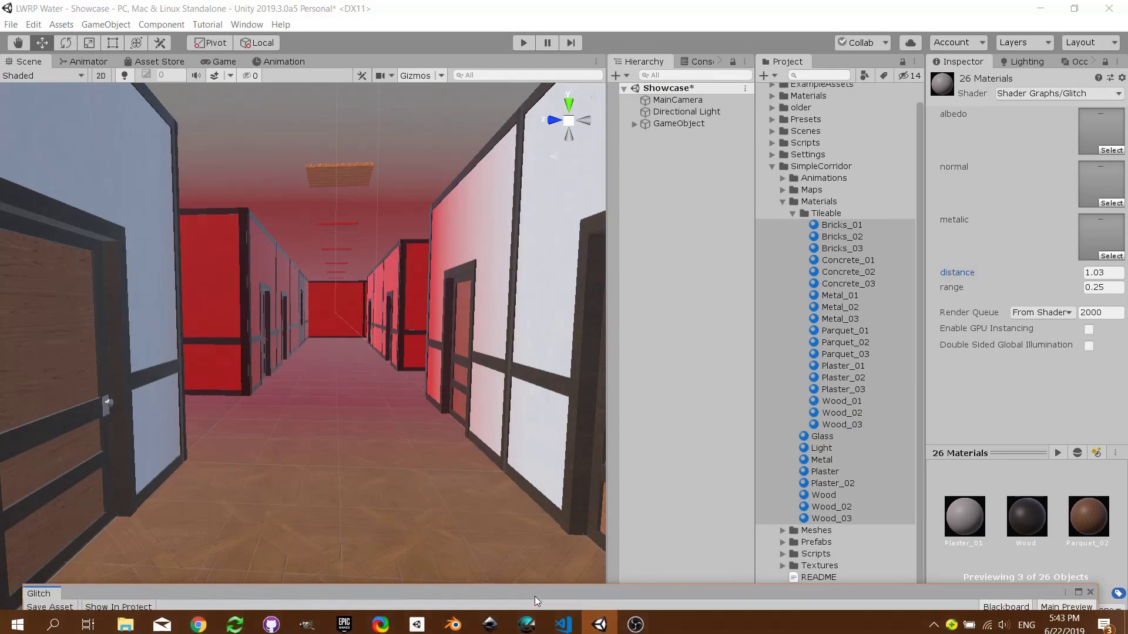
drag(535, 595, 540, 81)
Add a Camera node and feed its Direction output into a new Cross Product node
right_click(338, 303)
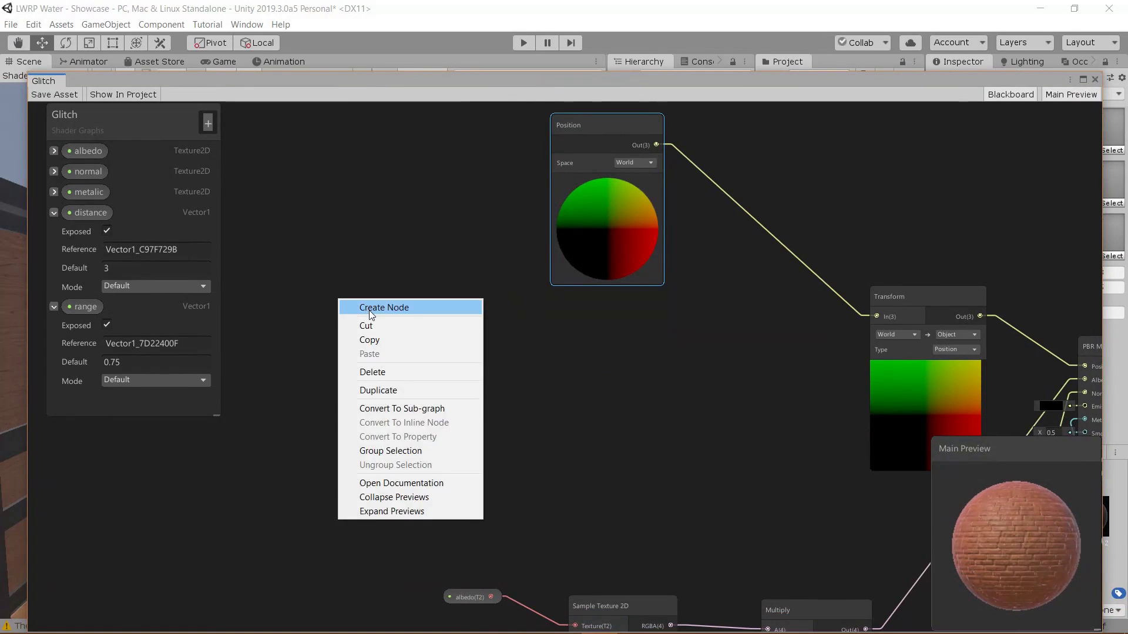
click(370, 312)
text(cam)
key(Return)
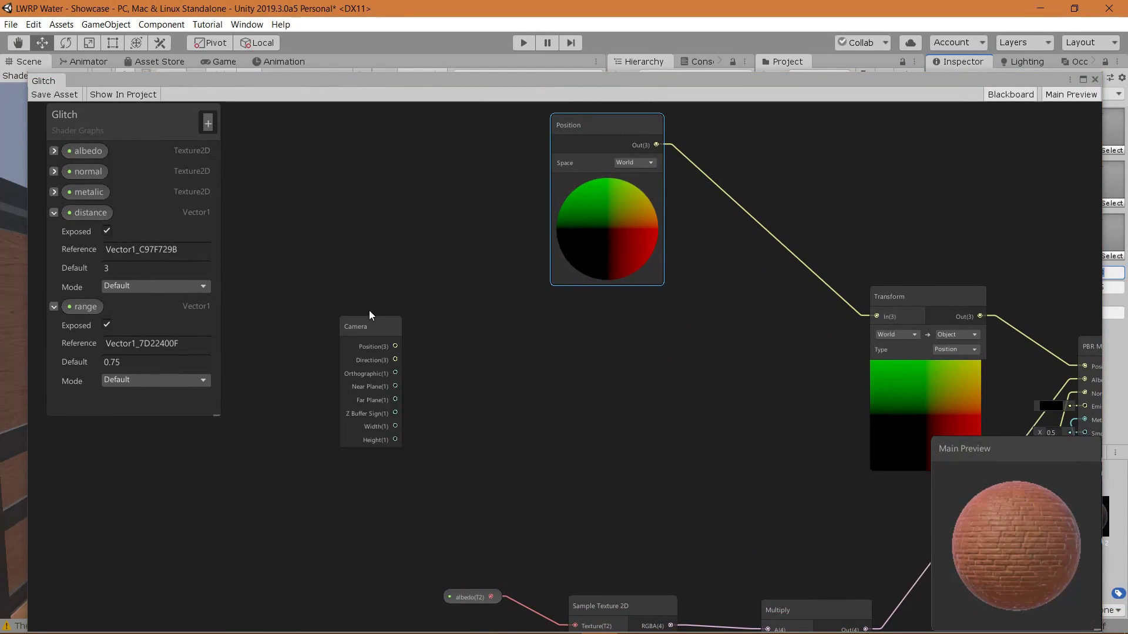
scroll(388, 359, up, 1)
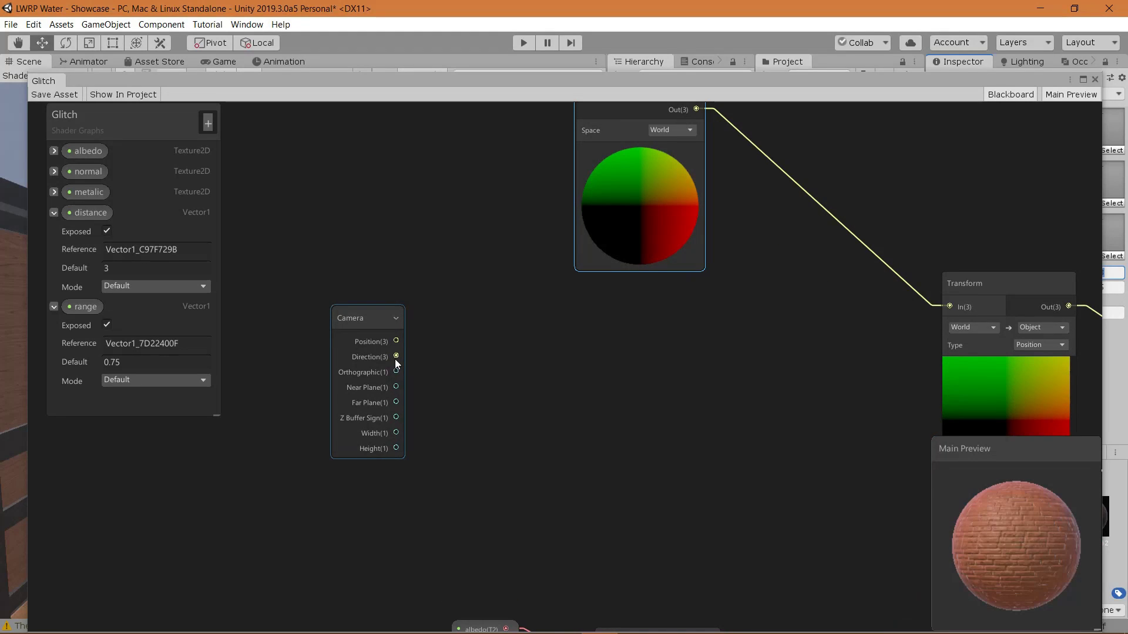
drag(354, 315, 306, 277)
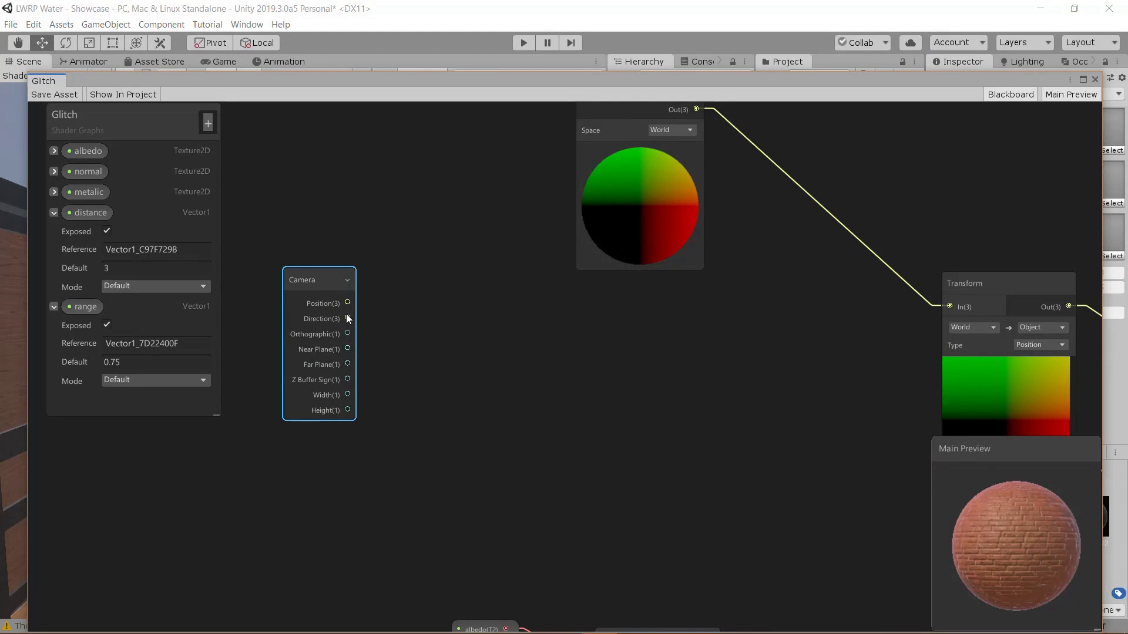
drag(347, 319, 438, 334)
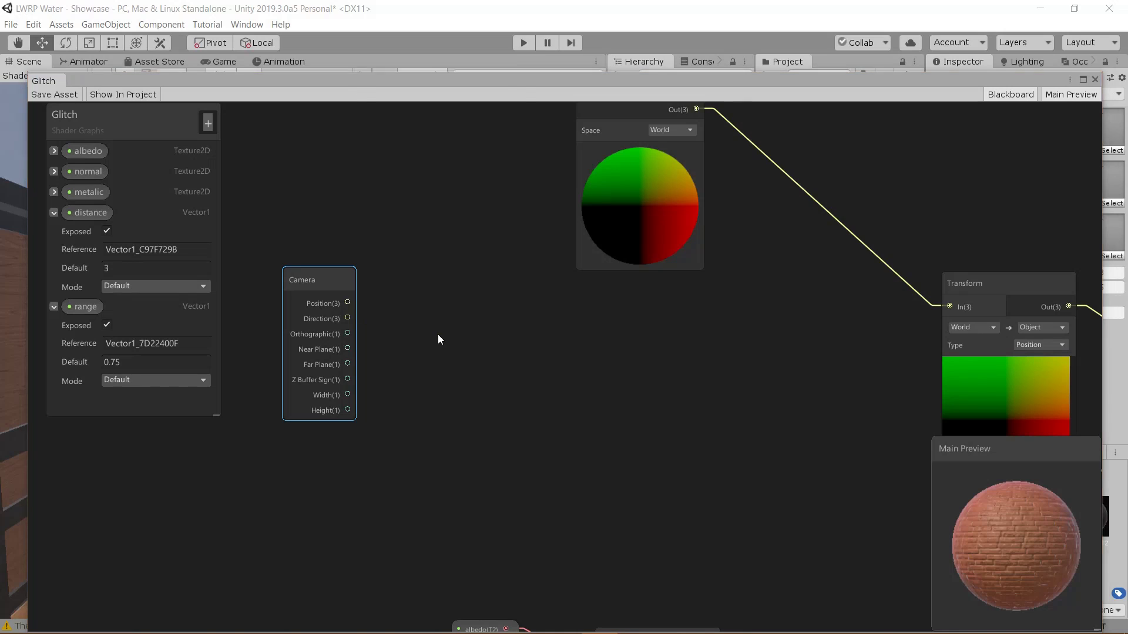
text(cros)
key(Return)
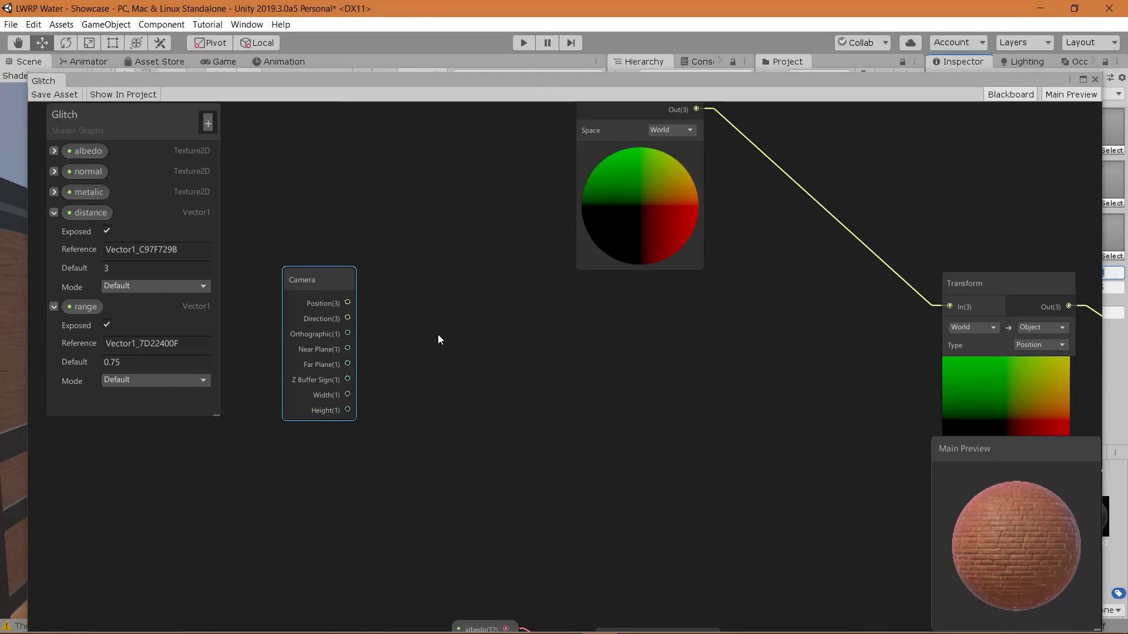
drag(439, 333, 546, 347)
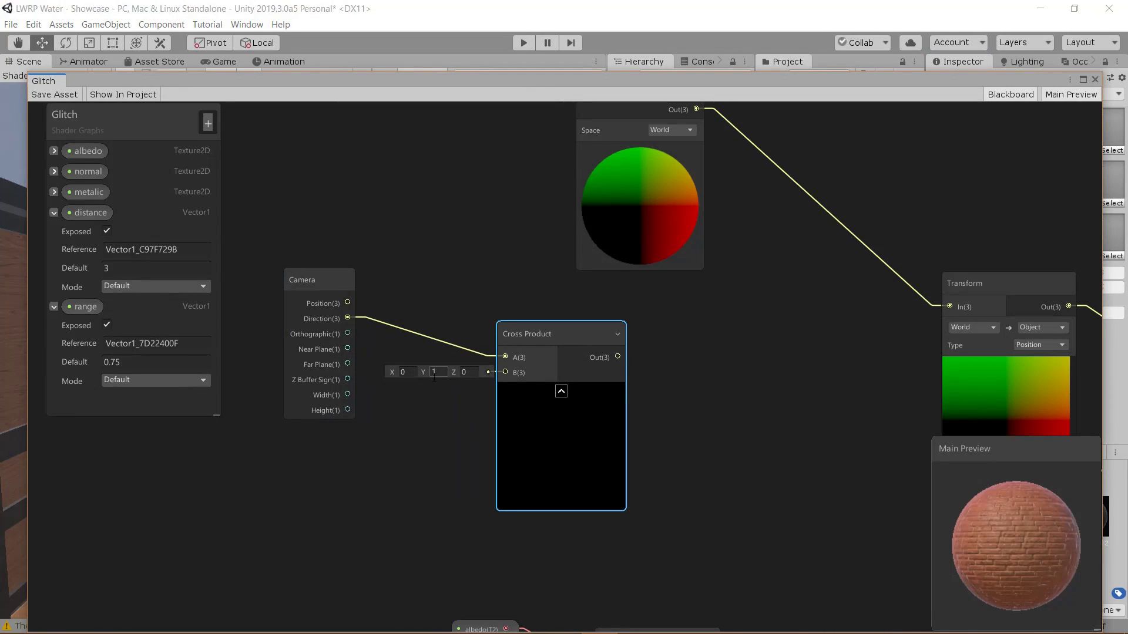
Tidy the Camera, Cross Product and Position nodes on the canvas
middle_drag(572, 396, 537, 370)
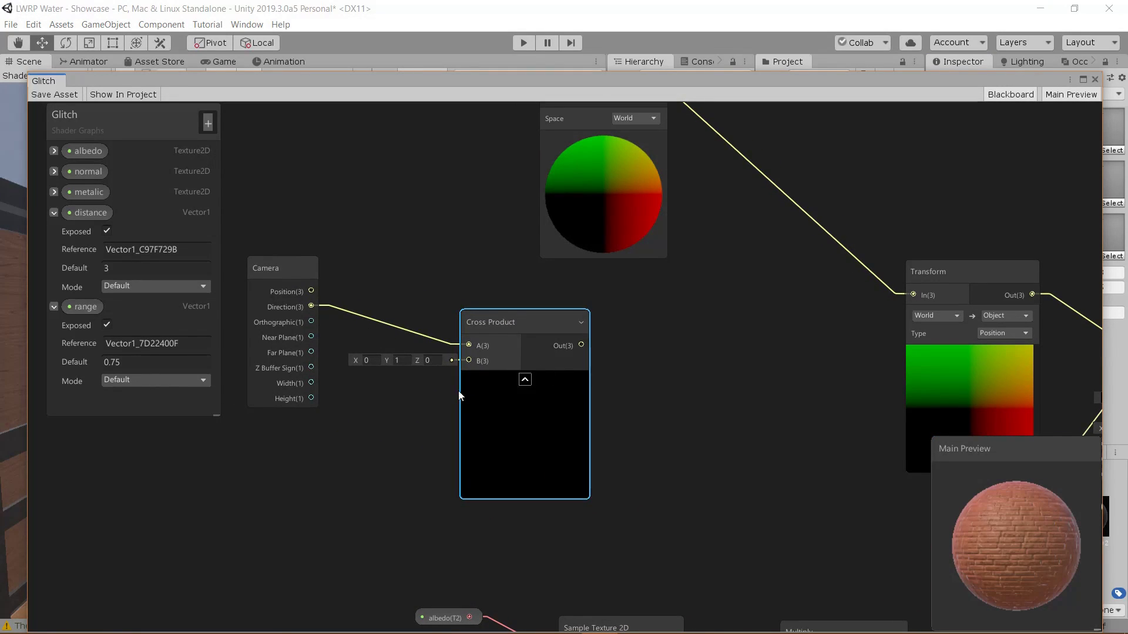
drag(522, 323, 508, 315)
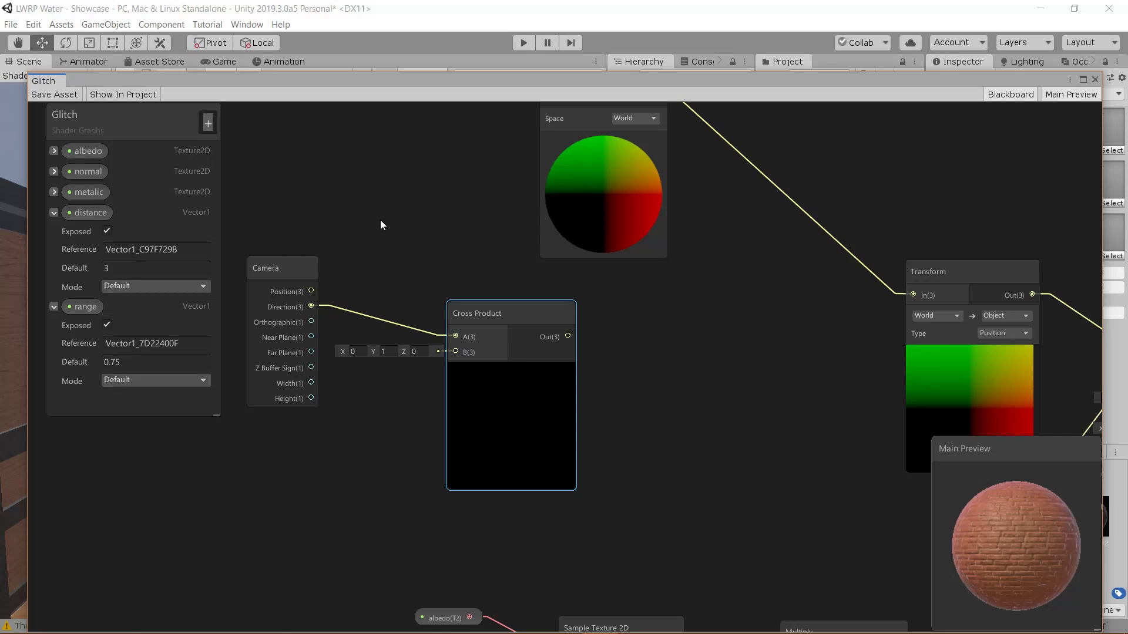
middle_drag(590, 377, 585, 353)
drag(280, 243, 292, 276)
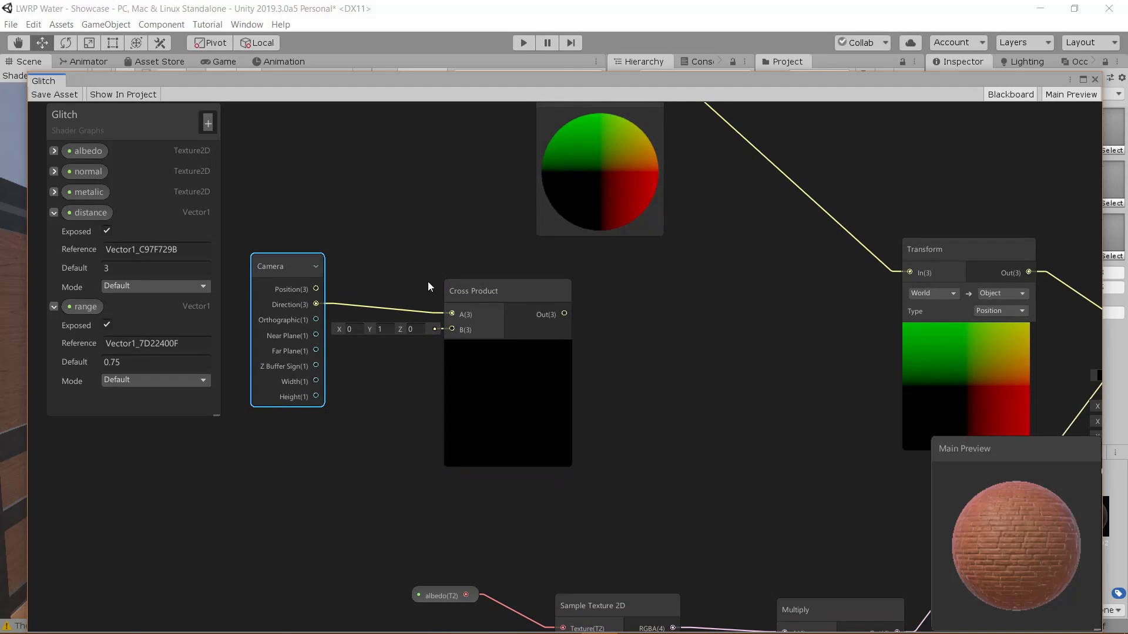
middle_drag(582, 299, 489, 368)
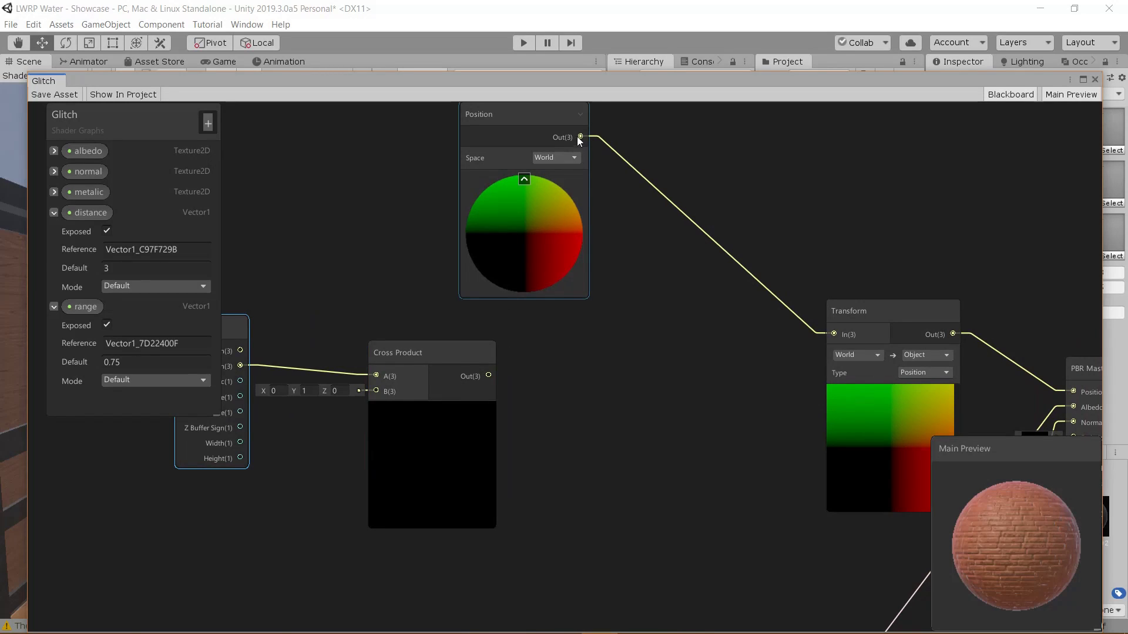
drag(578, 135, 654, 311)
Create an Add node fed by the world Position and shift the Camera and Cross Product nodes left
text(ad)
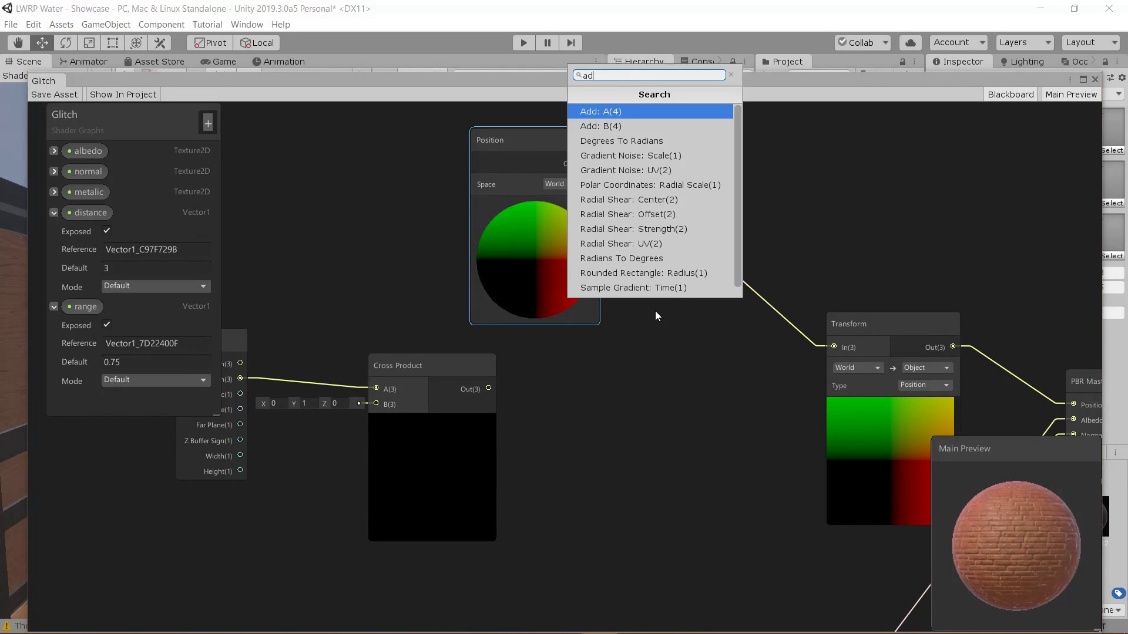
key(Return)
middle_drag(702, 433, 845, 304)
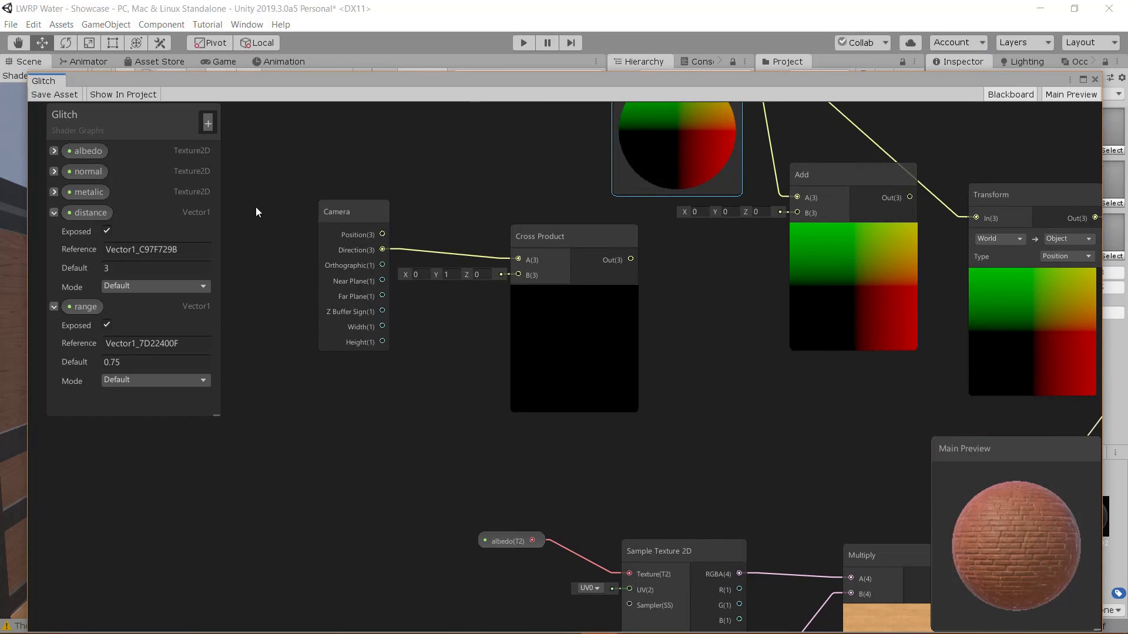
drag(253, 206, 306, 376)
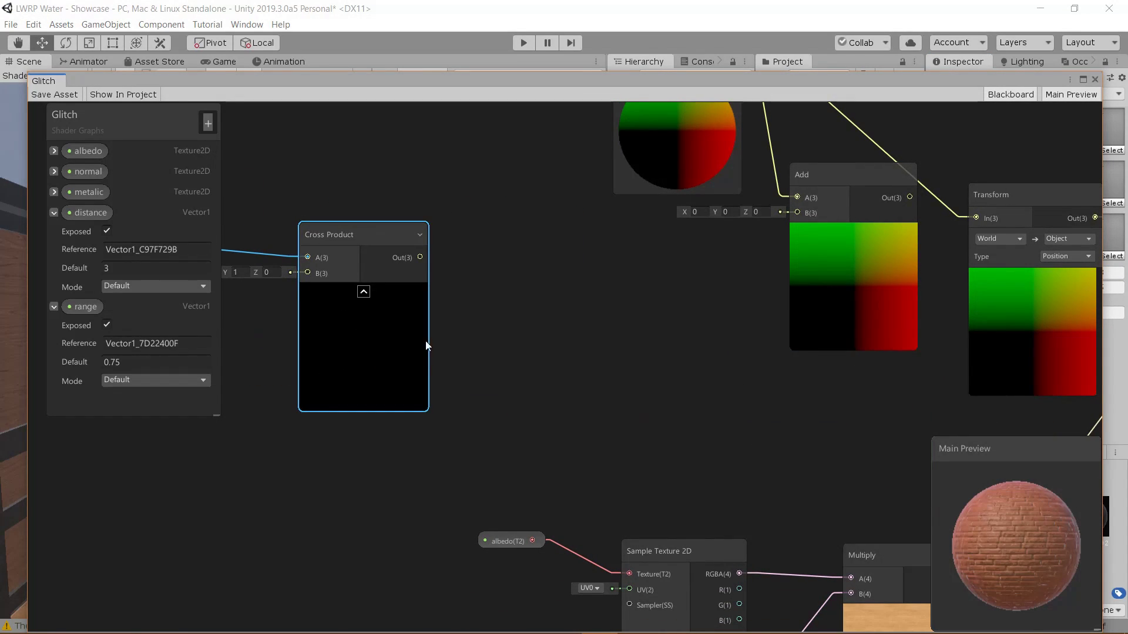
click(566, 400)
middle_drag(452, 280, 461, 329)
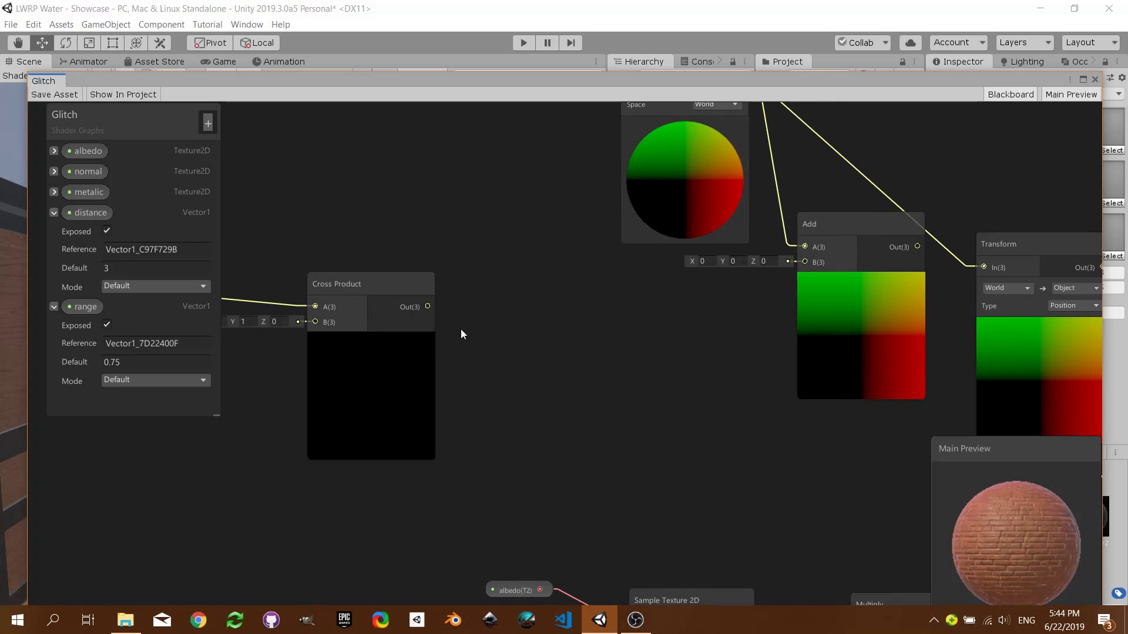
Create a Lerp from Cross Product's output and set its B input to 0, 0, 0
drag(427, 306, 614, 327)
text(lerp)
key(Return)
scroll(604, 330, down, 5)
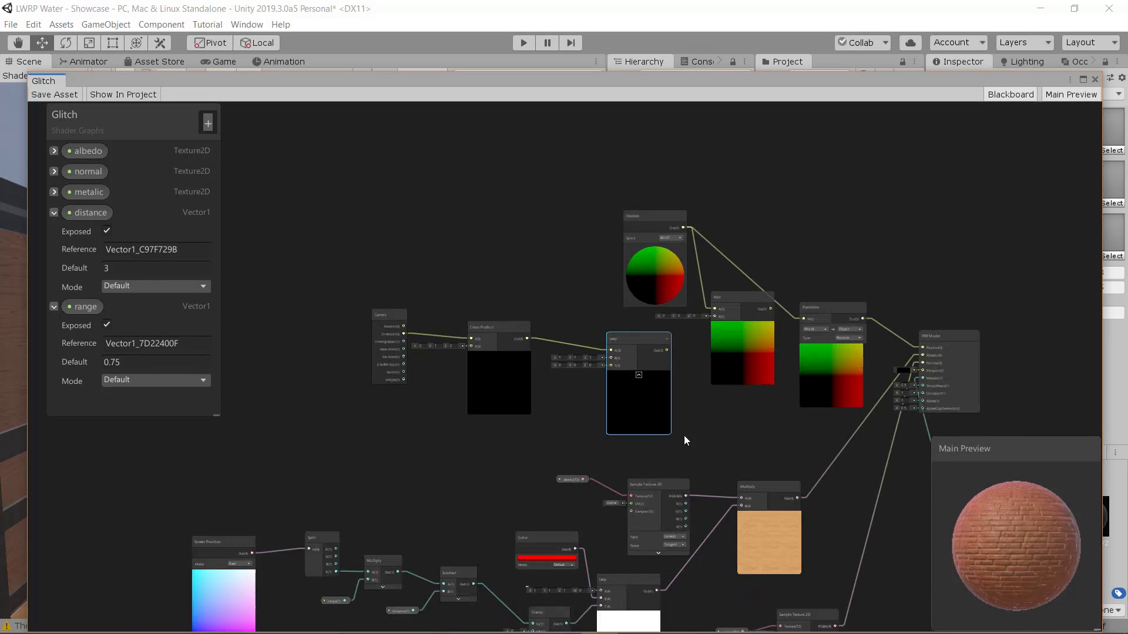
drag(636, 523, 582, 264)
scroll(581, 268, up, 2)
scroll(581, 273, up, 2)
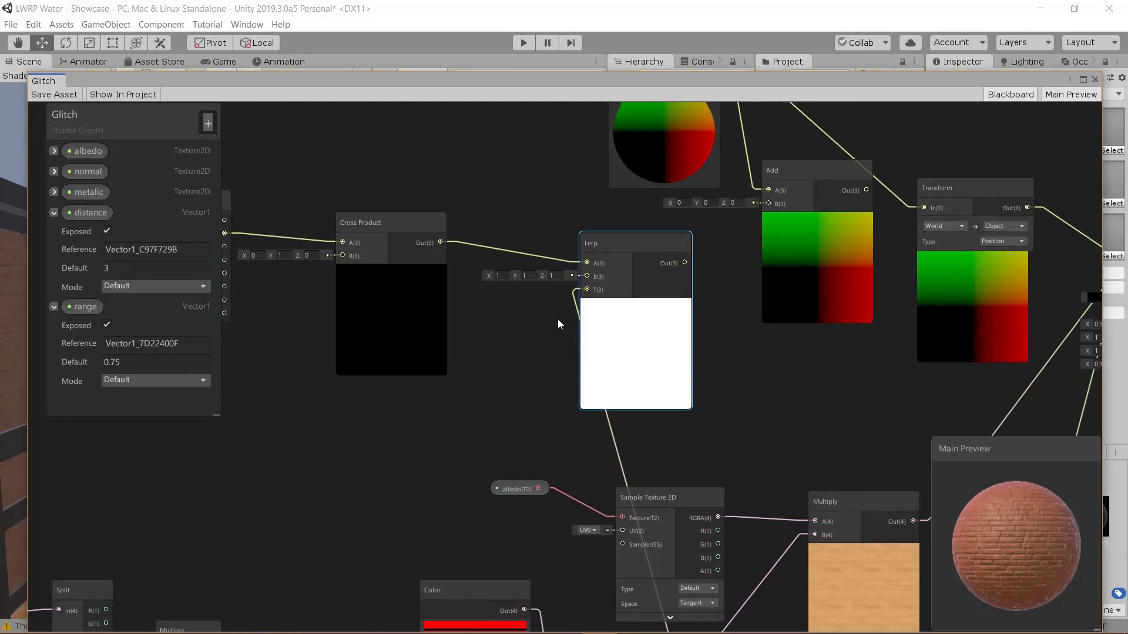
text(0)
click(526, 275)
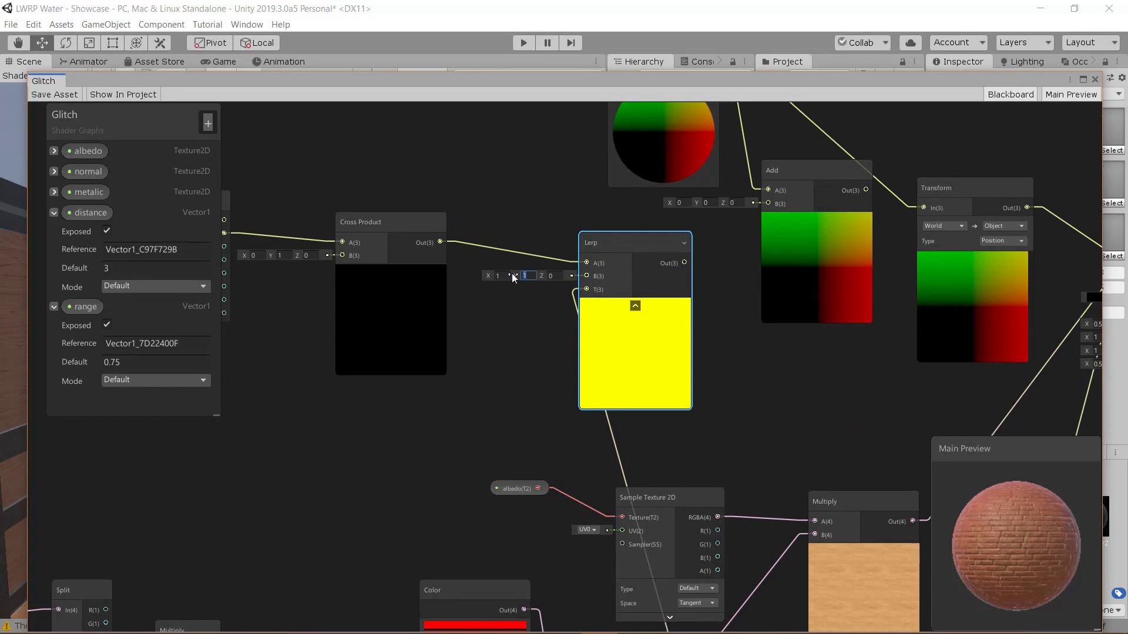
text(0)
click(501, 275)
text(0)
middle_drag(666, 292, 642, 323)
scroll(642, 323, up, 1)
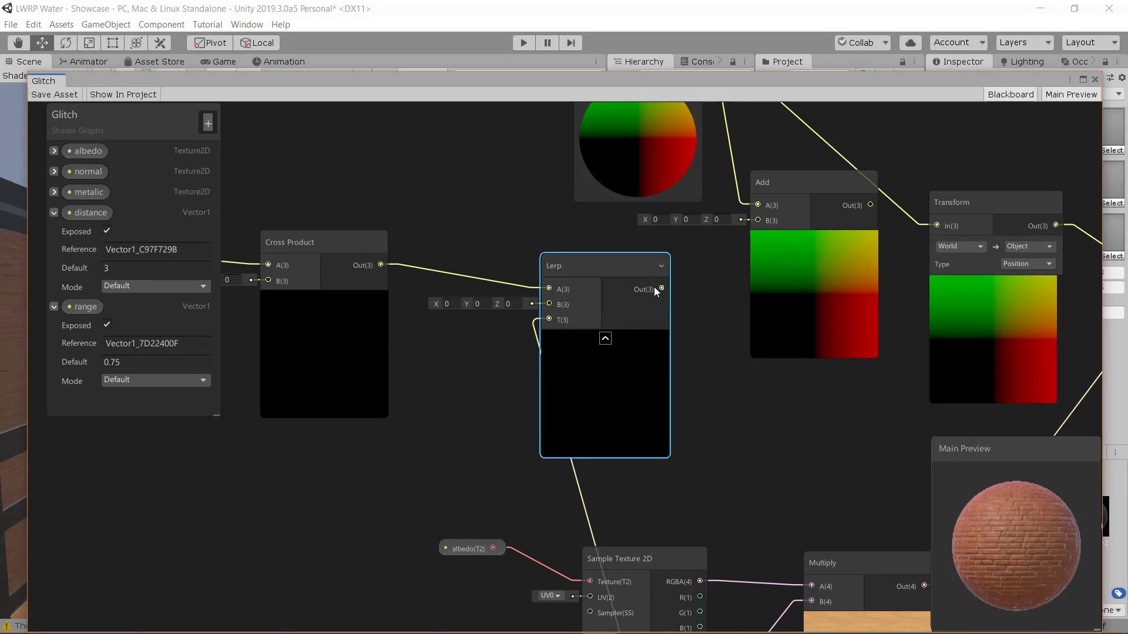
Wire Lerp into Add's B and Add into the Transform input, then save the graph
drag(662, 288, 757, 220)
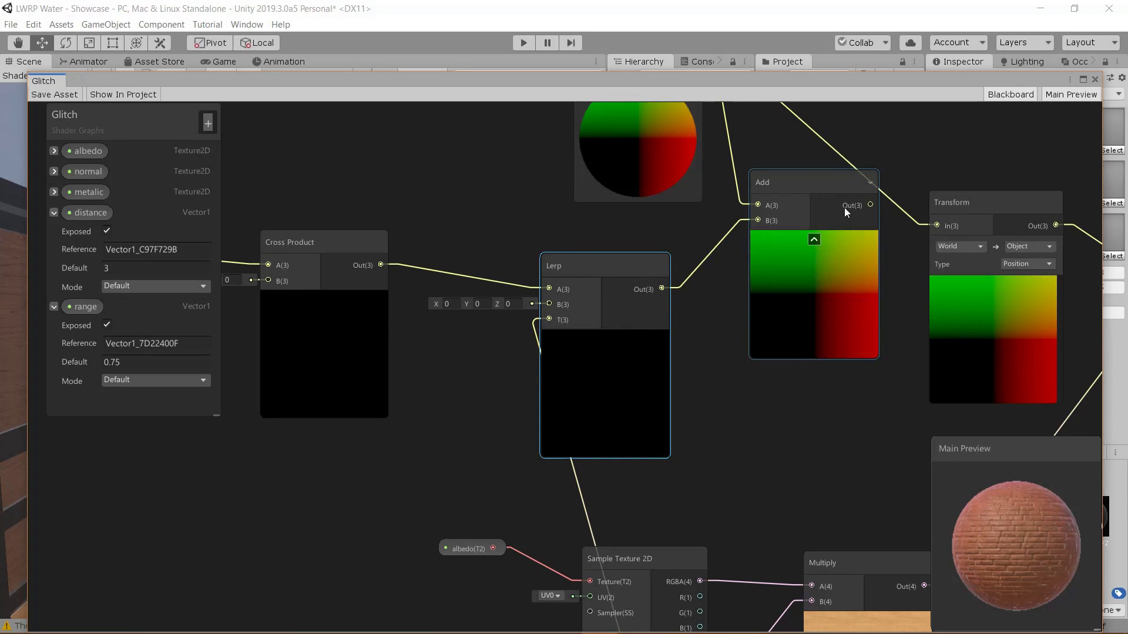
drag(870, 206, 937, 226)
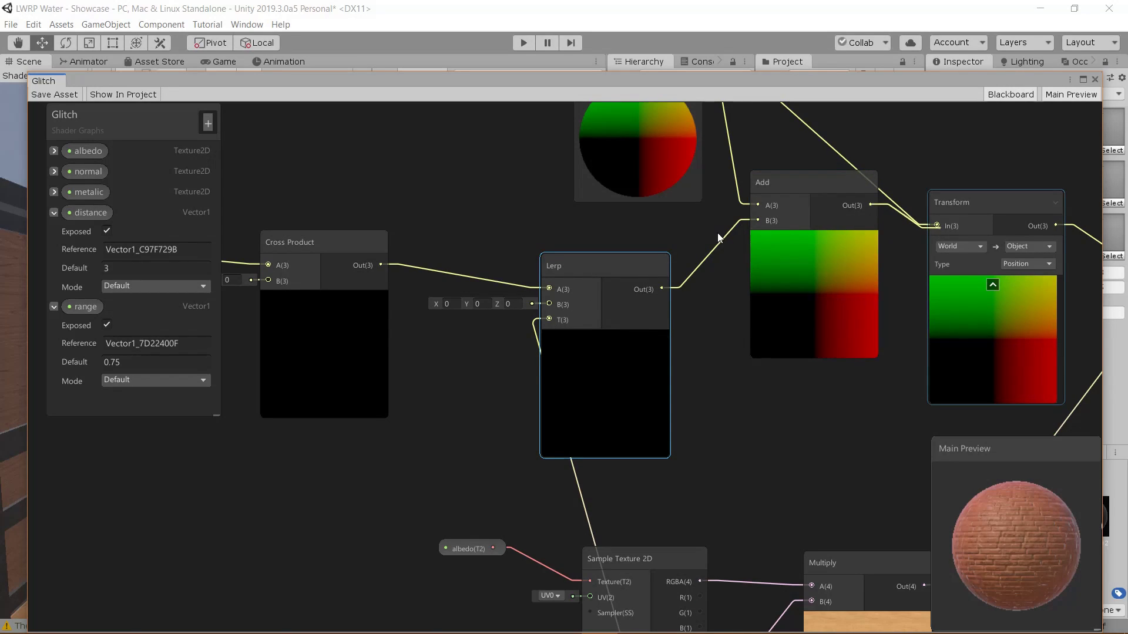
click(70, 94)
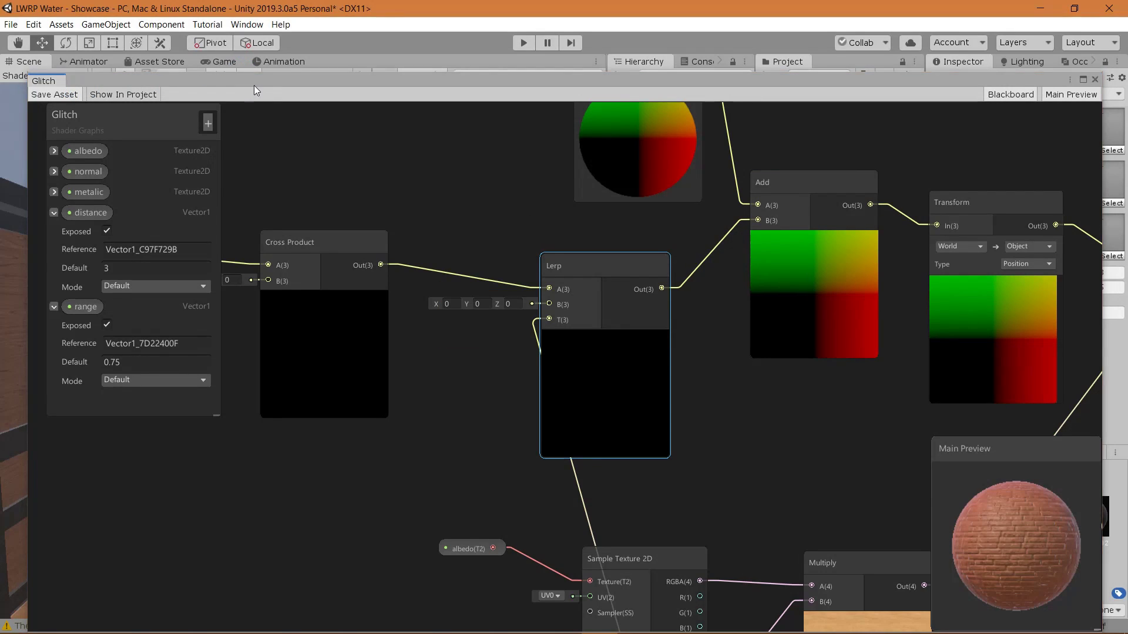
drag(255, 82, 275, 593)
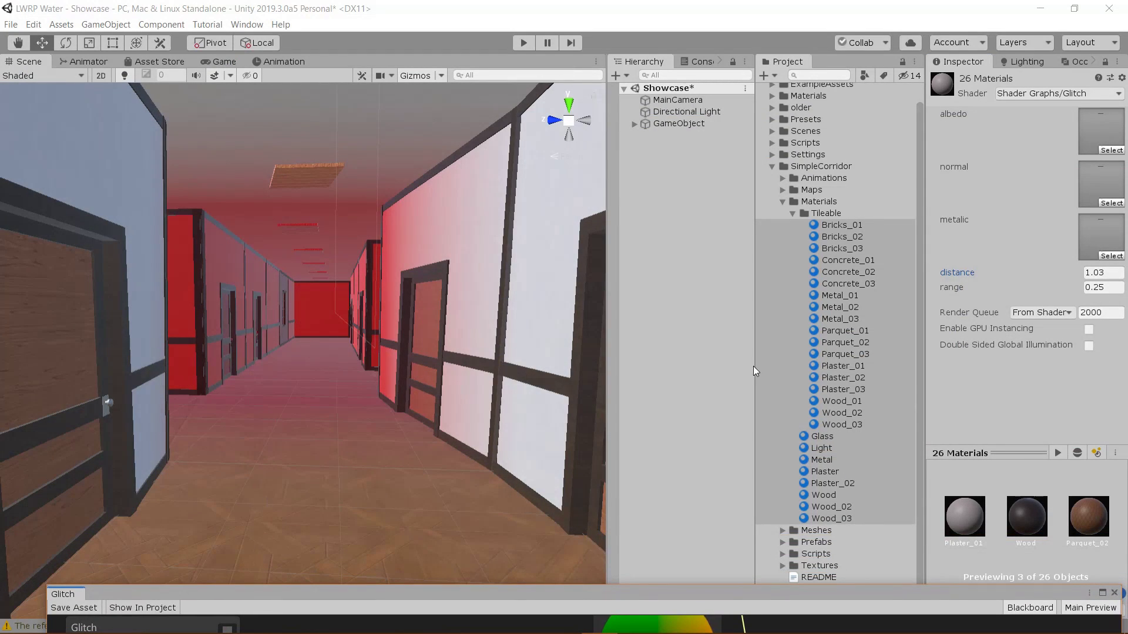
Scrub the corridor materials' distance to 1.53, then bring the Glitch graph back to the top
mouse_move(1035, 278)
mouse_down()
mouse_move(1125, 276)
mouse_move(12, 282)
mouse_move(73, 302)
mouse_move(18, 294)
mouse_move(1112, 294)
mouse_move(1023, 301)
mouse_move(1047, 293)
mouse_up()
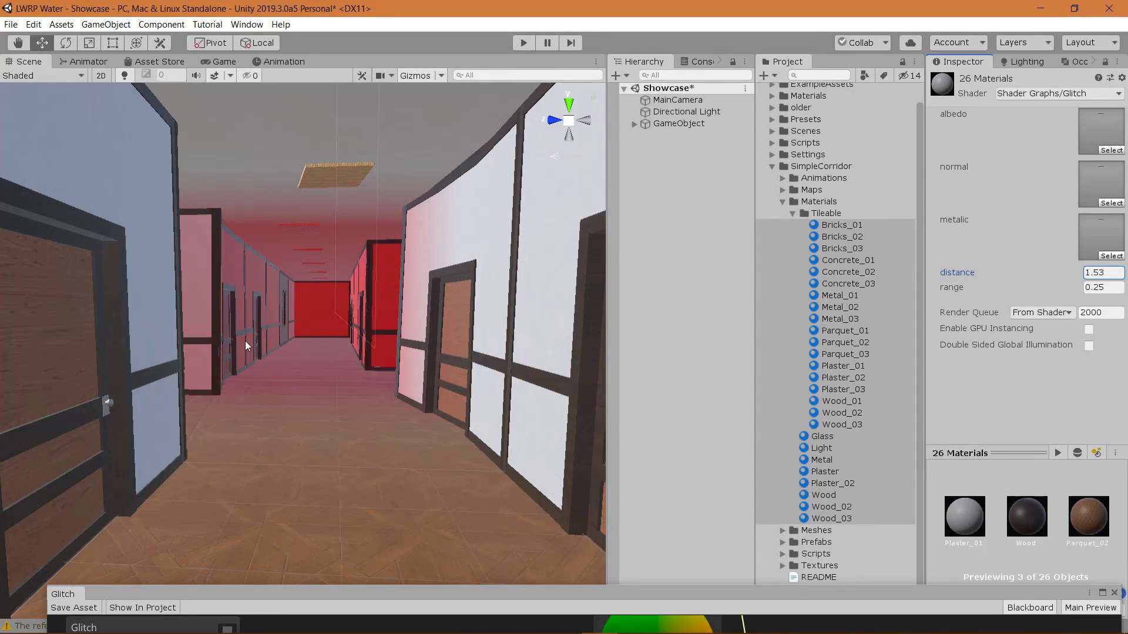
drag(594, 592, 563, 46)
middle_drag(561, 282, 741, 309)
scroll(741, 309, down, 2)
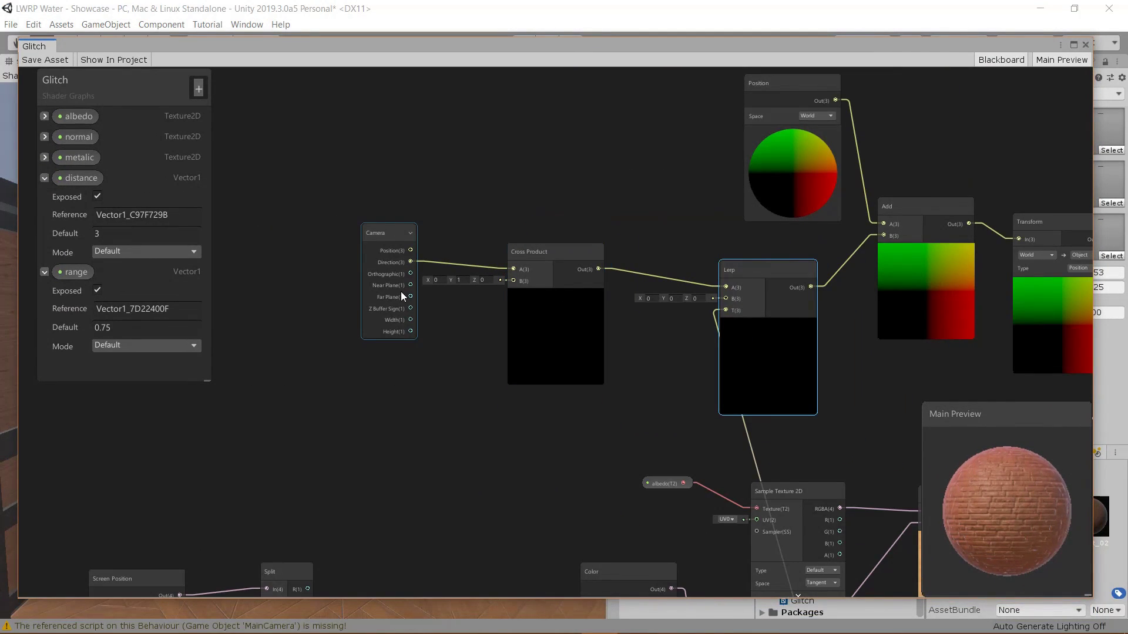
Rearrange the graph and add a Gradient Noise node to the Glitch graph
middle_drag(503, 279, 485, 458)
middle_drag(470, 263, 451, 120)
drag(352, 292, 362, 319)
middle_drag(363, 141, 376, 174)
right_click(378, 178)
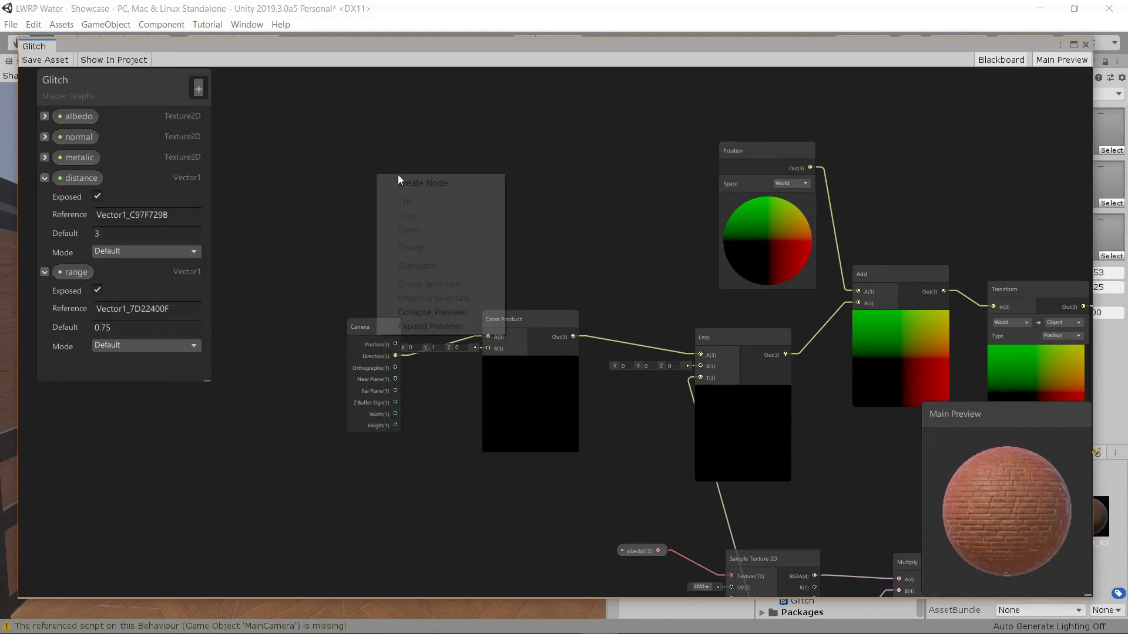
click(407, 182)
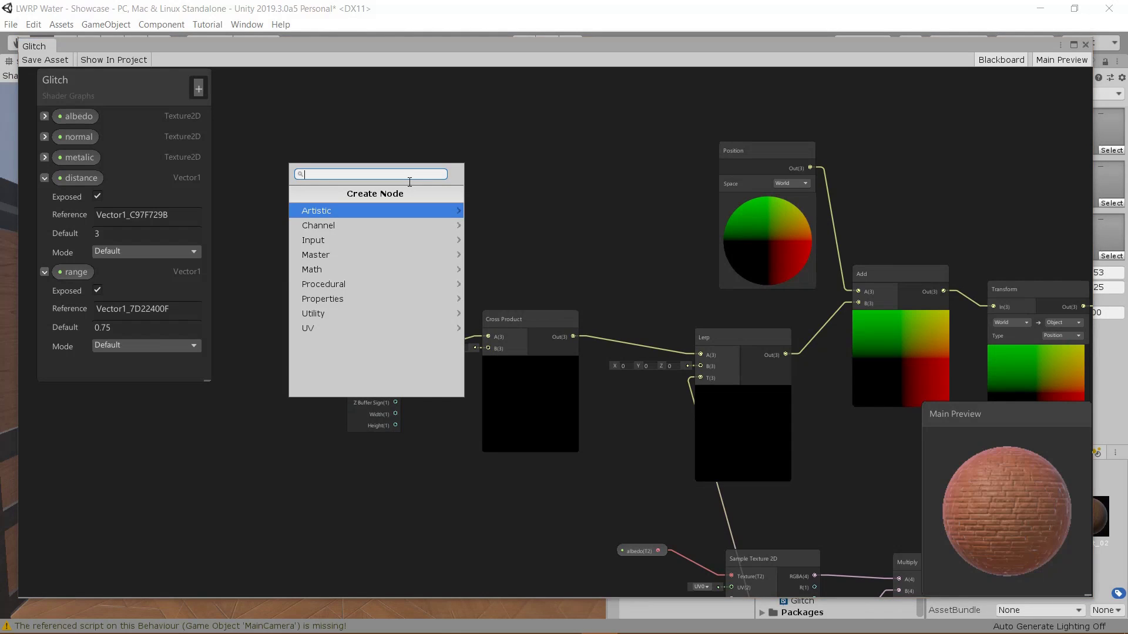
text(nois)
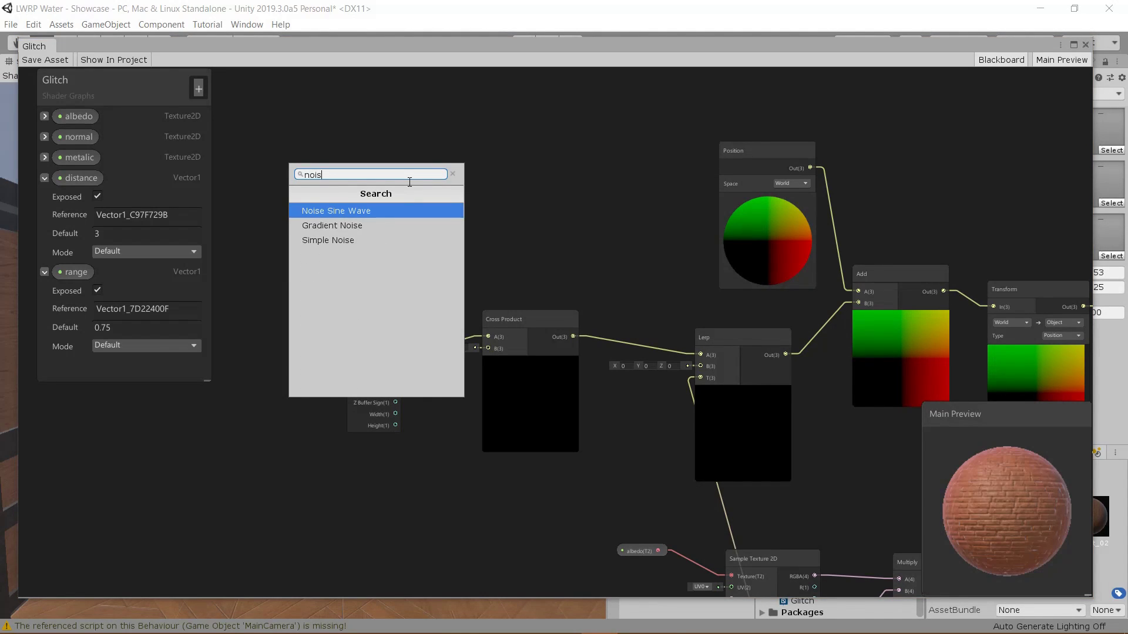
key(Down)
key(Return)
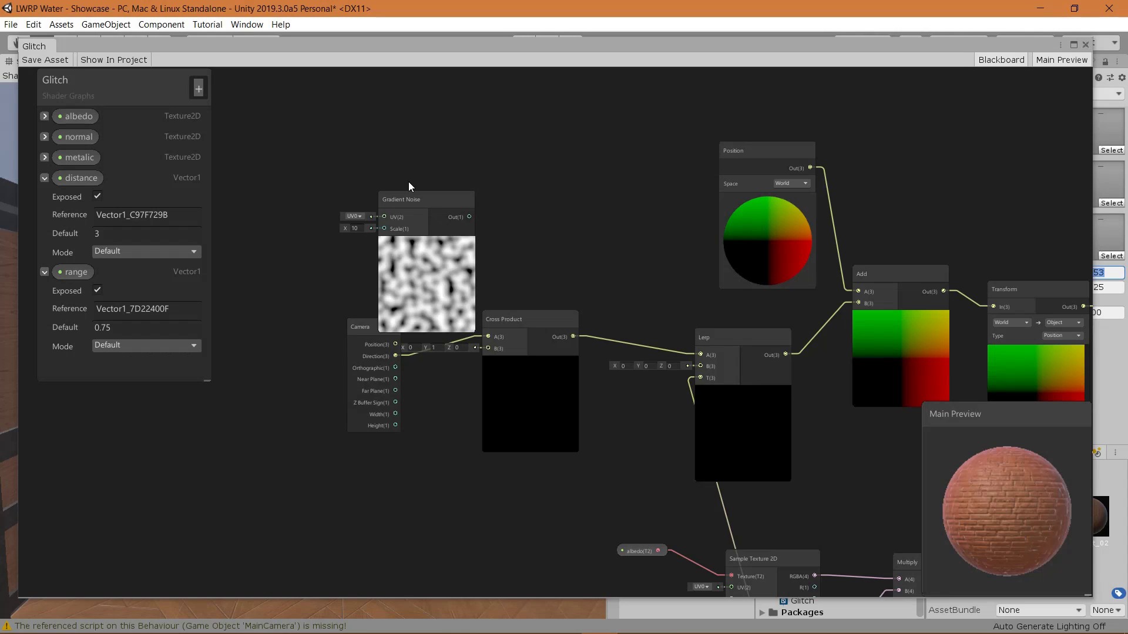
middle_drag(407, 195, 390, 281)
drag(418, 288, 487, 233)
Add a Tiling And Offset node and wire its output into Gradient Noise's UV
middle_drag(340, 215, 528, 301)
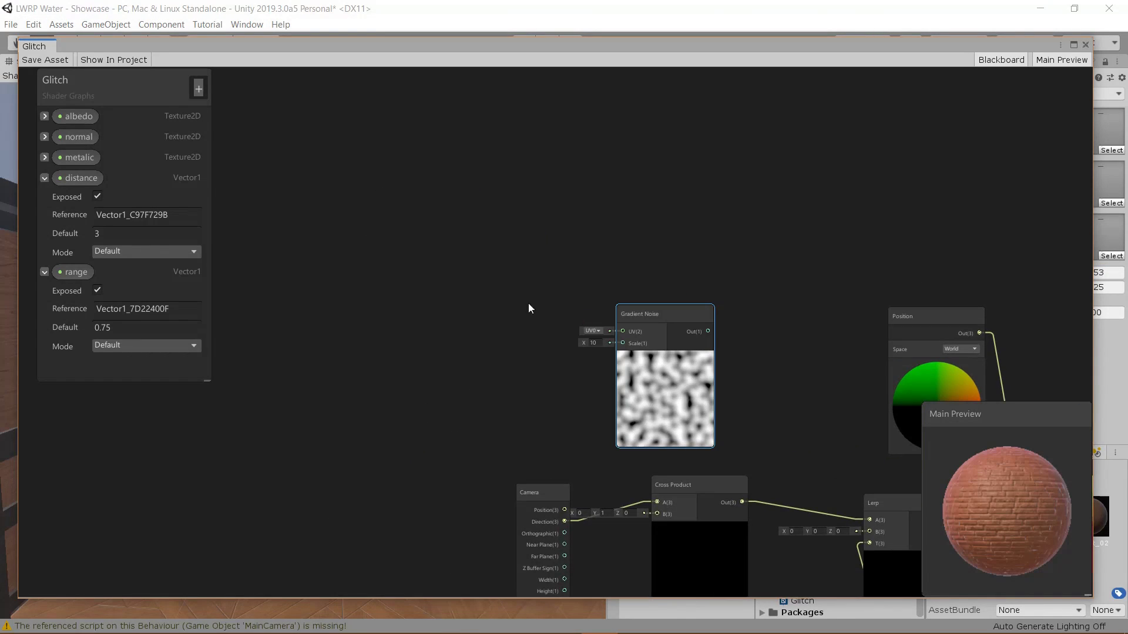
right_click(510, 301)
click(532, 310)
text(tili)
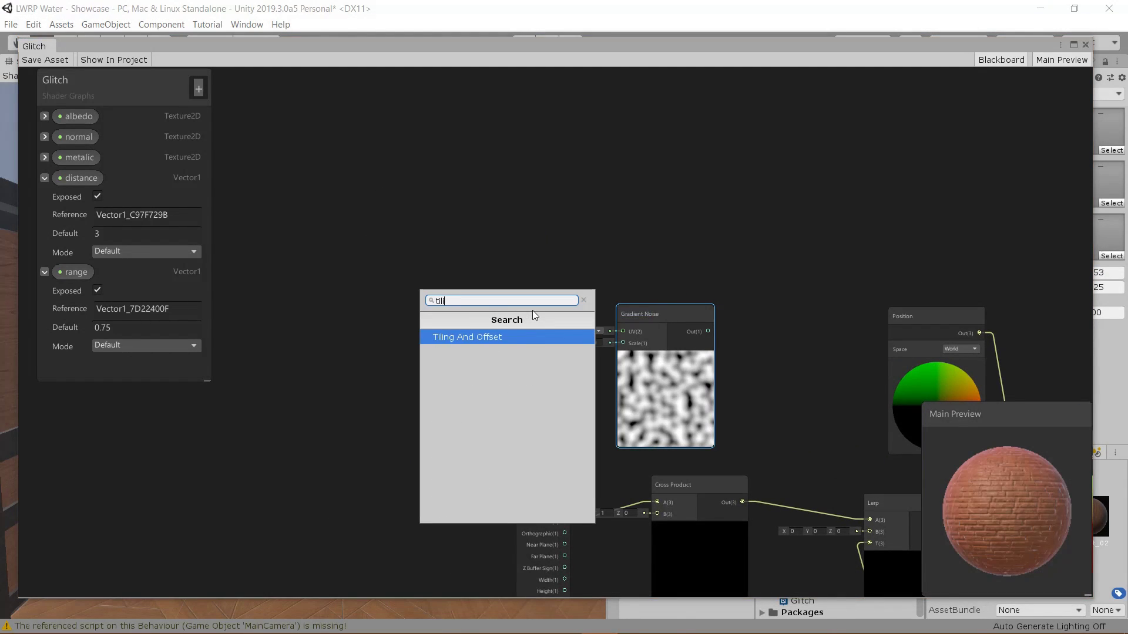
key(Return)
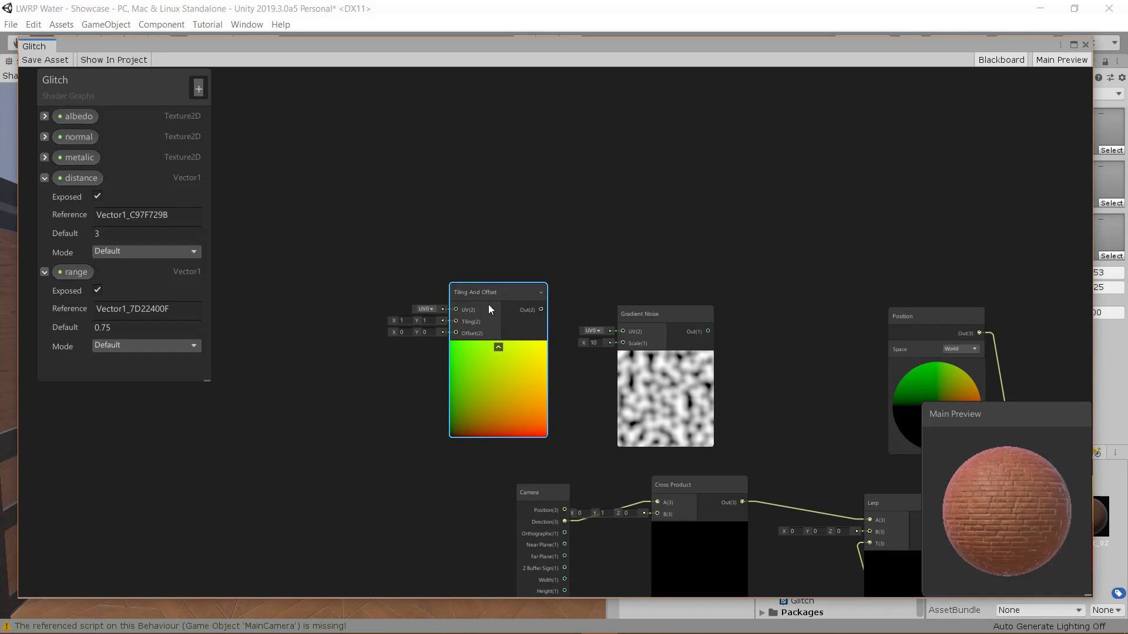
drag(539, 311, 608, 330)
middle_drag(609, 329, 750, 350)
Add a Time node and feed it into a new Multiply node by 2
right_click(414, 337)
click(437, 354)
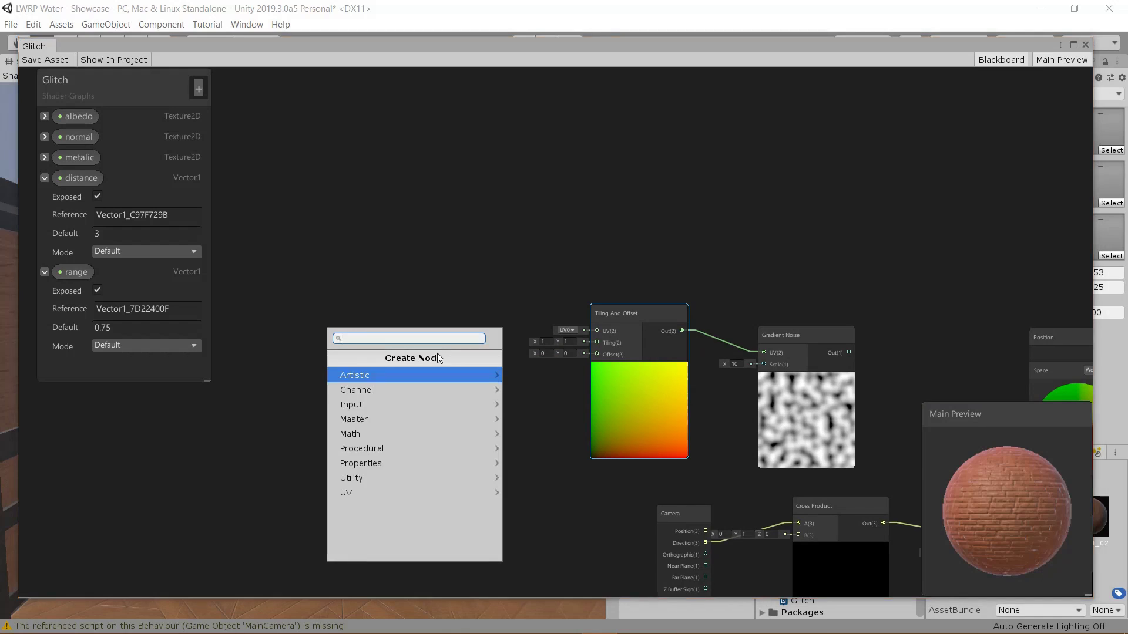
text(tim)
key(Return)
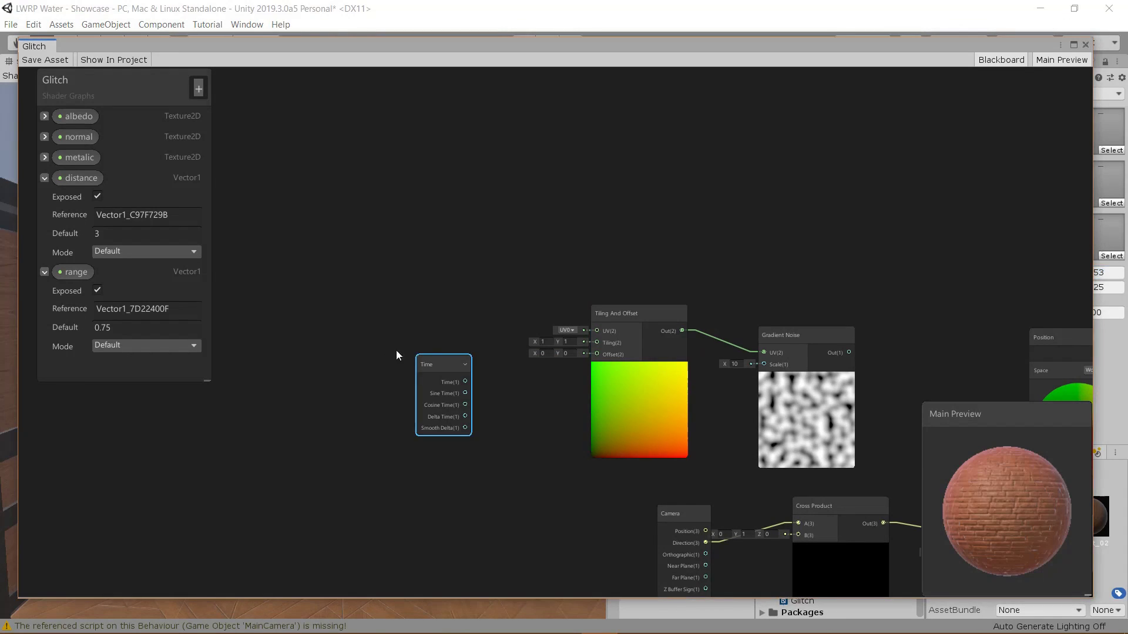
scroll(396, 350, up, 2)
scroll(444, 347, up, 1)
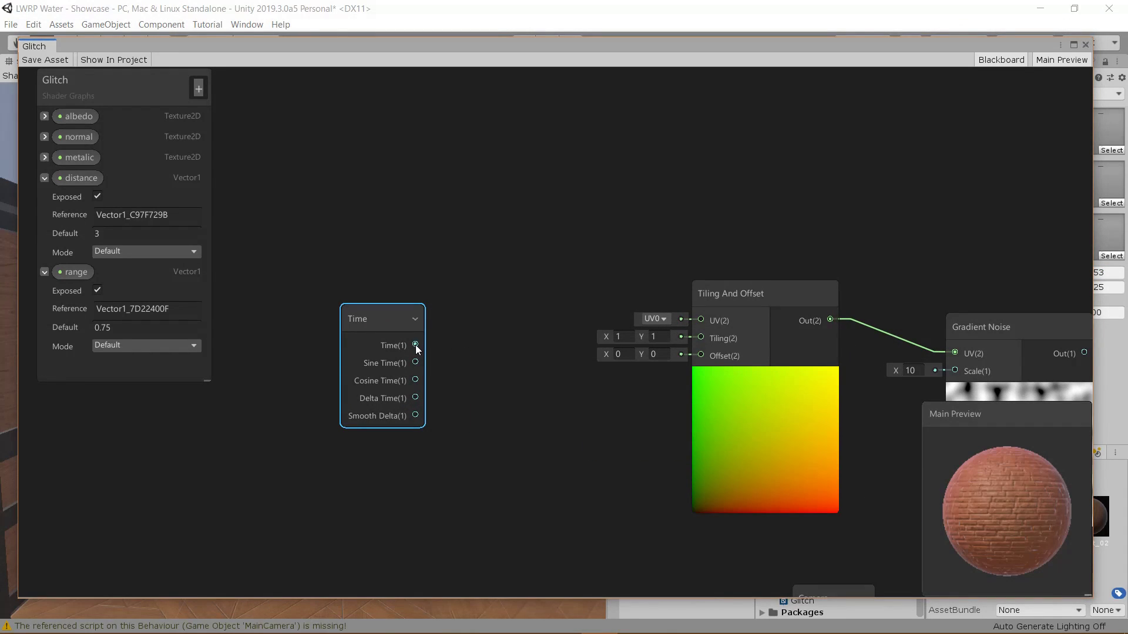
drag(416, 345, 489, 354)
text(mul)
key(Return)
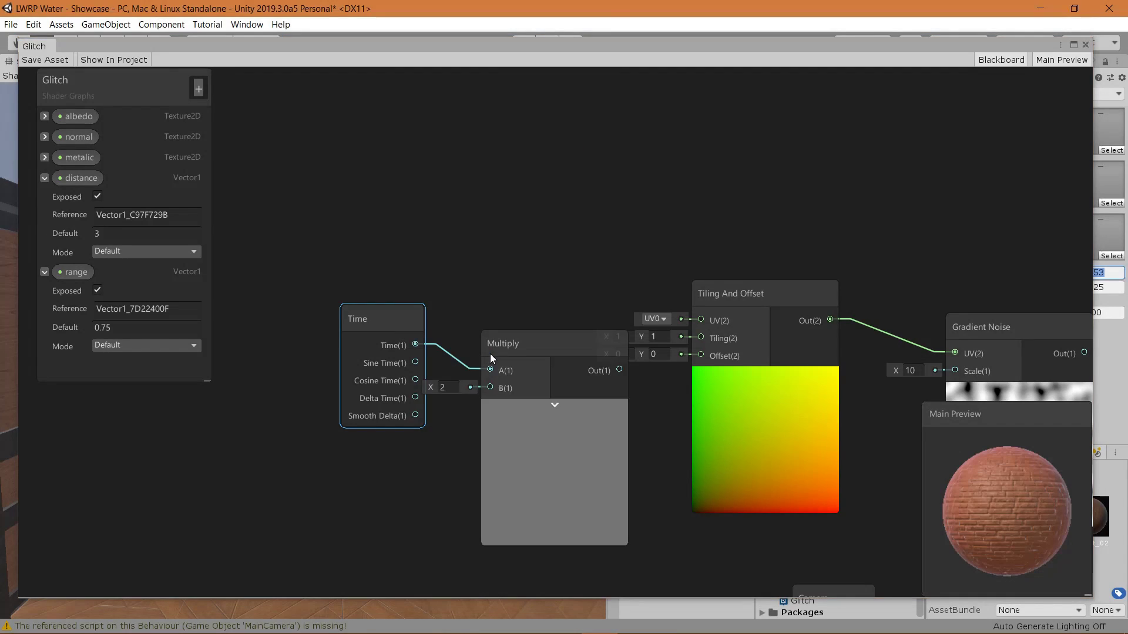
click(45, 178)
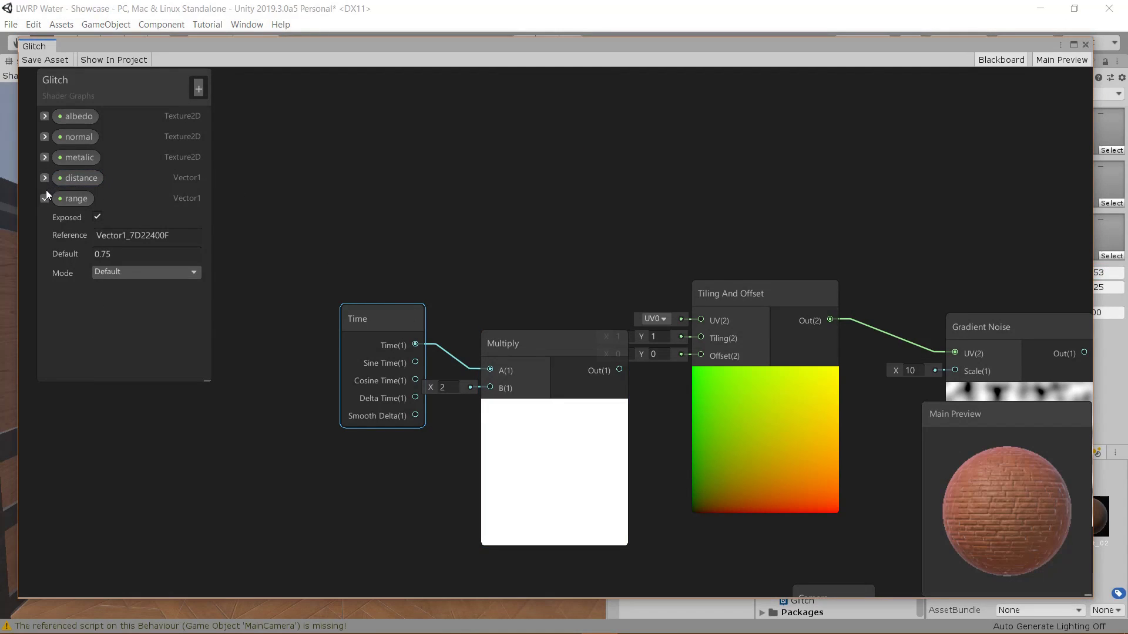
click(45, 197)
Add an exposed Vector1 property named 'noise speed' with default 0.5
click(196, 94)
click(214, 107)
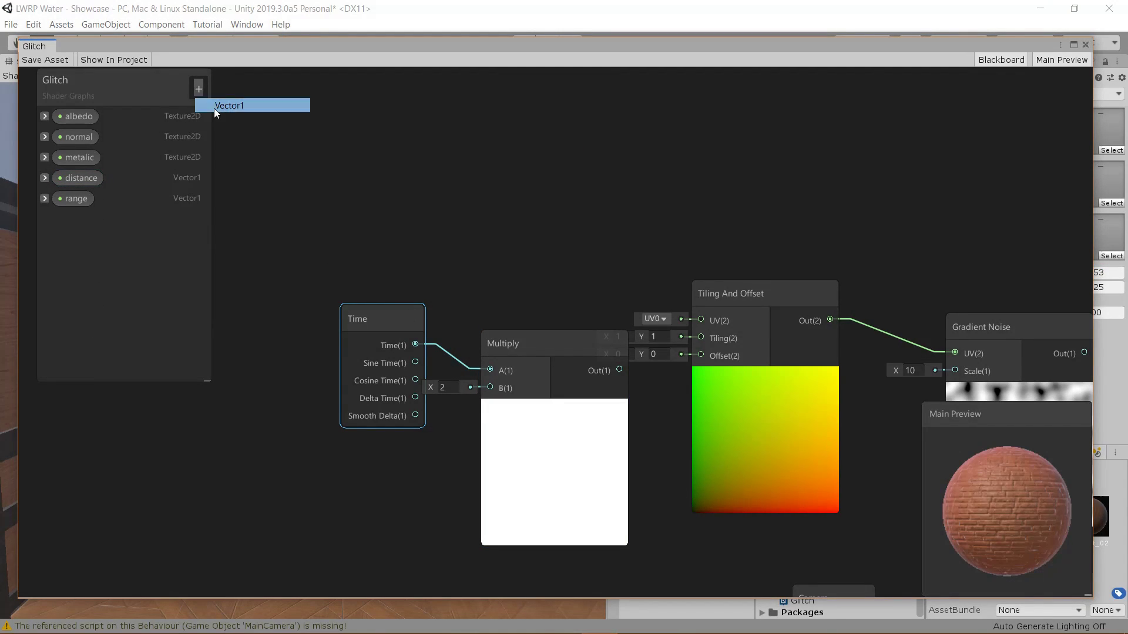
text(noise speed)
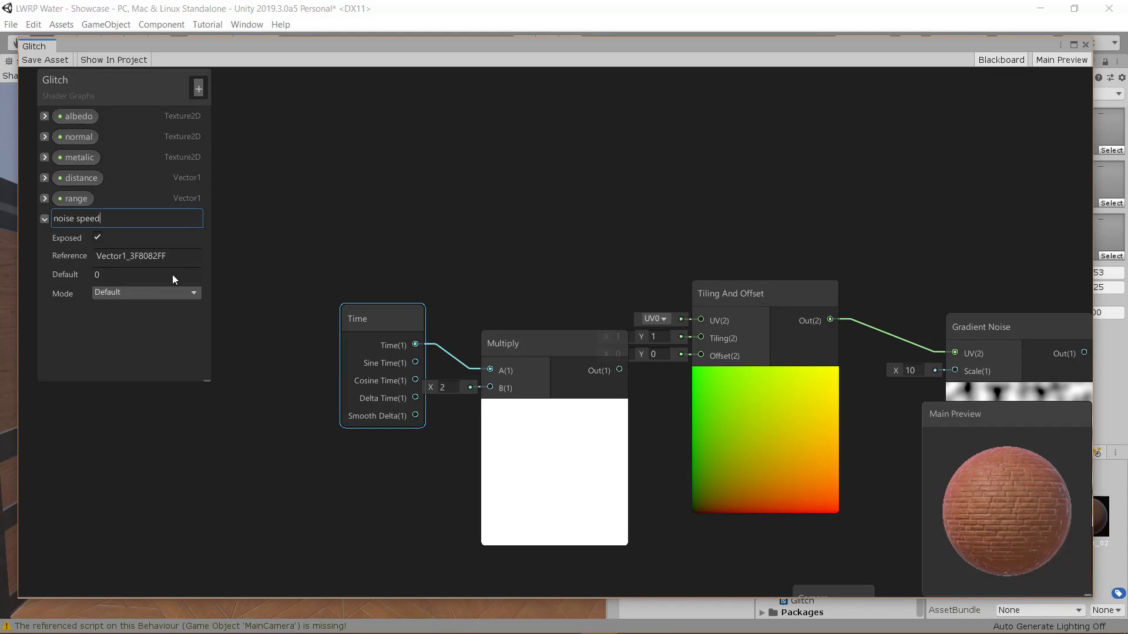
key(Return)
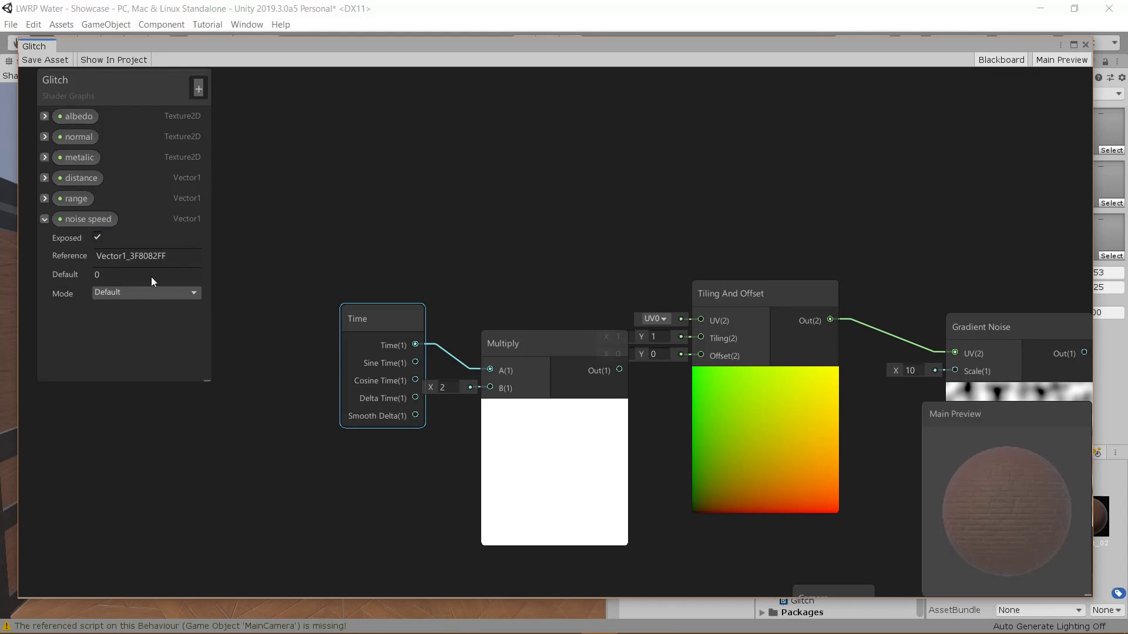
key(a)
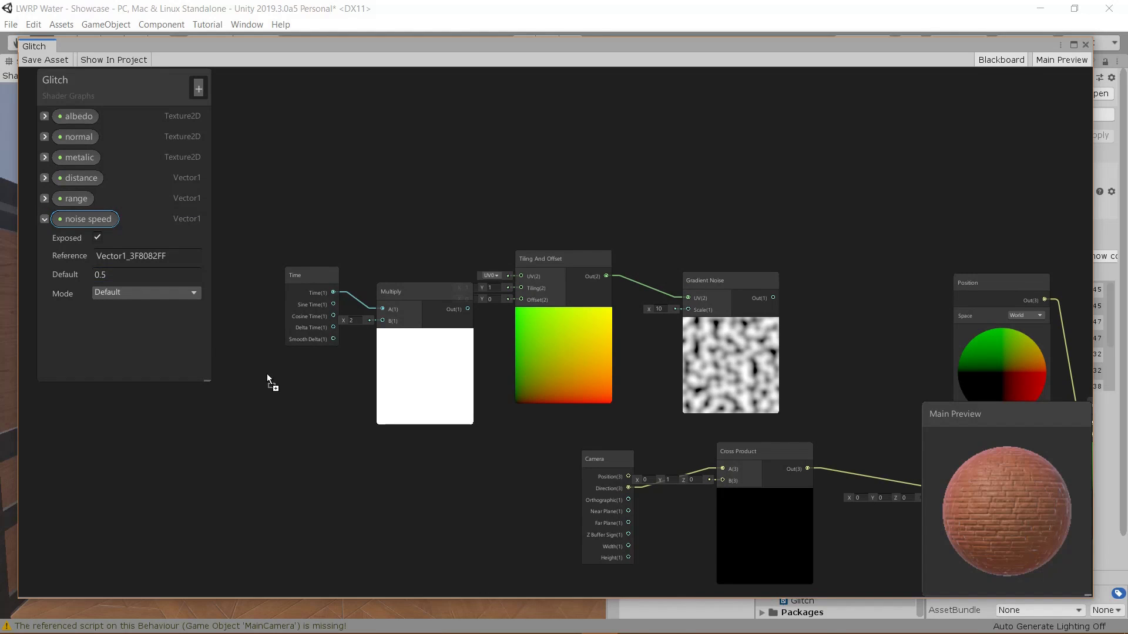
Wire noise speed into Multiply's B and the product into Tiling And Offset's Offset
drag(333, 381, 381, 322)
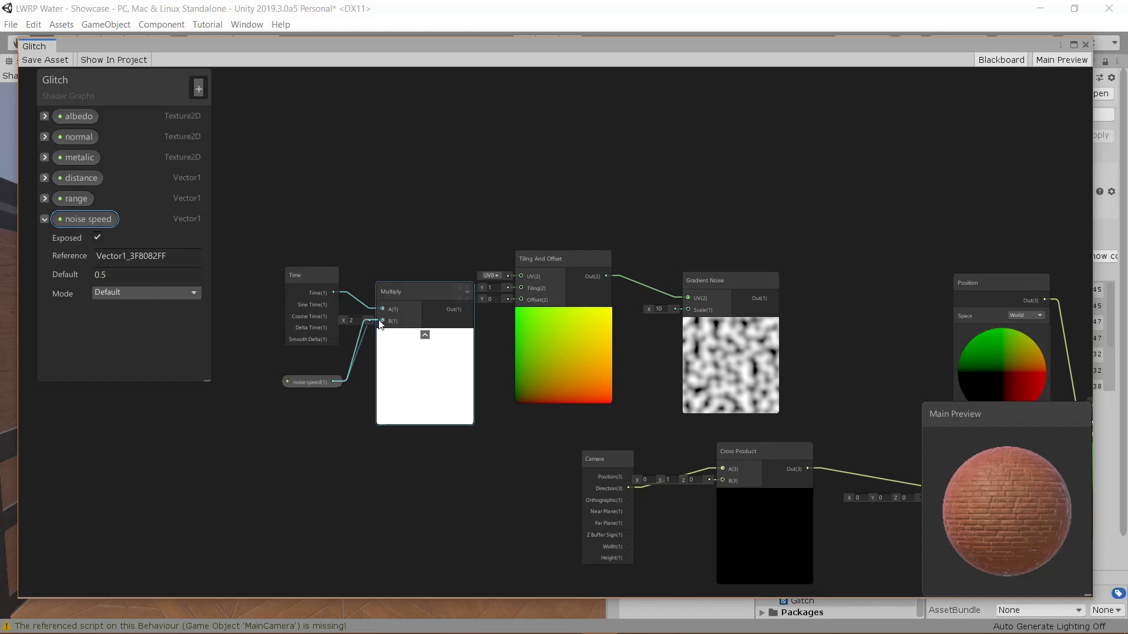
click(425, 336)
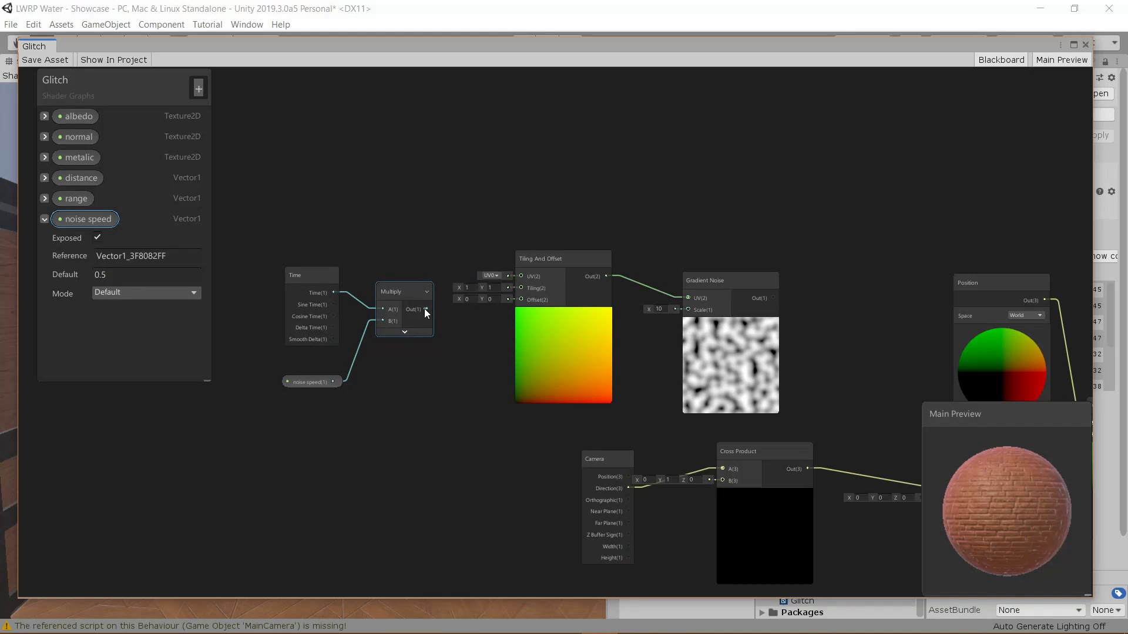
drag(426, 309, 517, 302)
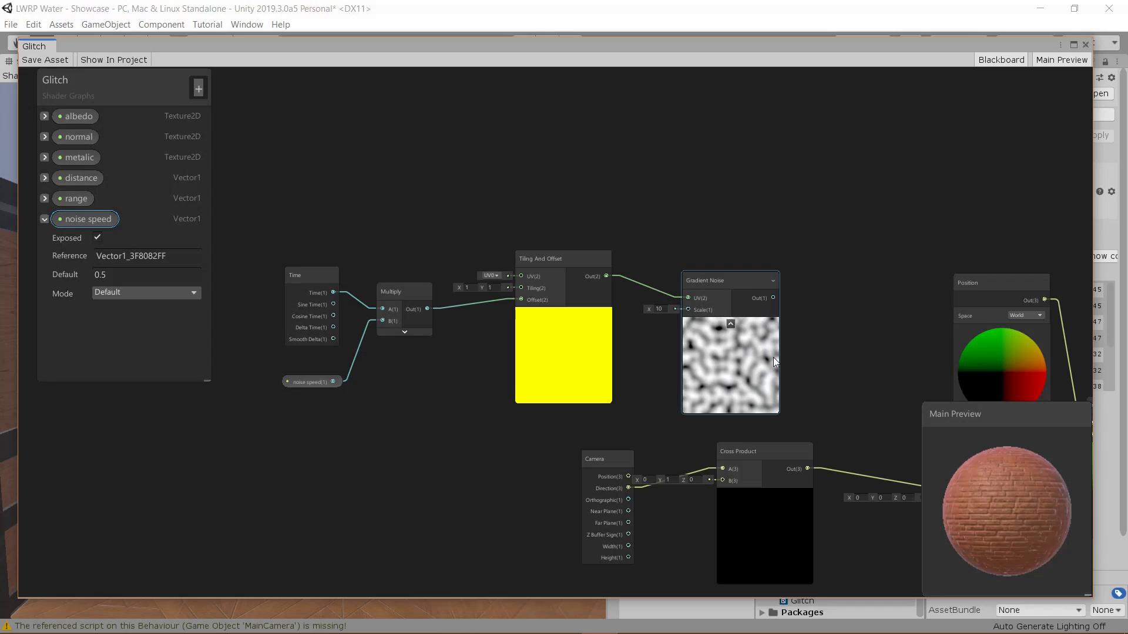
middle_drag(680, 233, 720, 280)
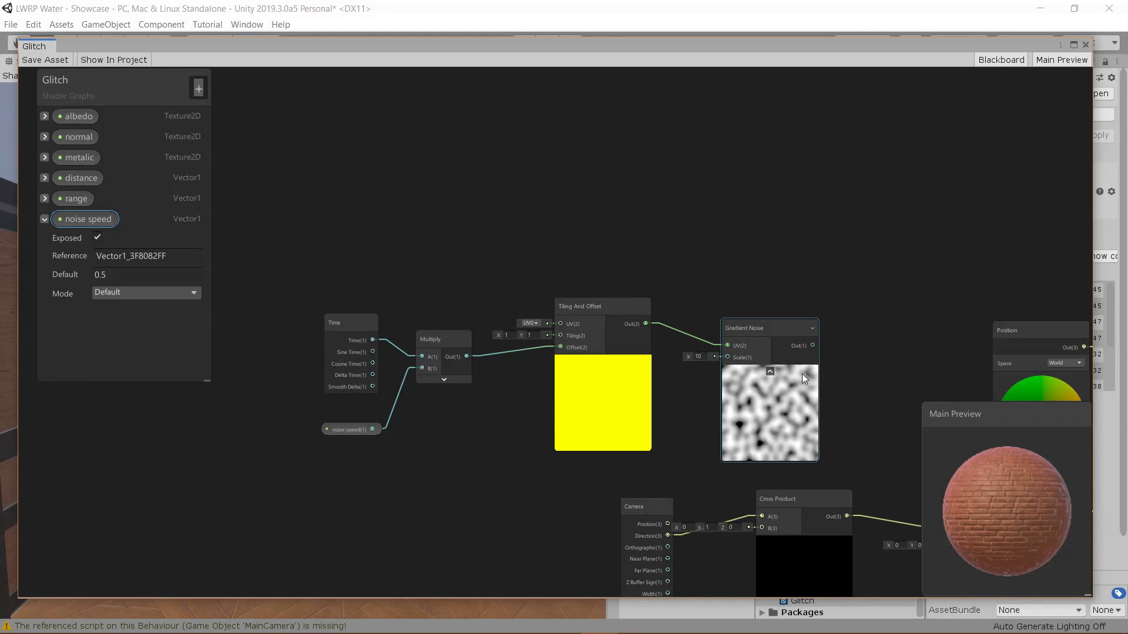
Create a Vector 2 node and wire its output into Tiling And Offset's UV port
right_click(446, 234)
click(465, 243)
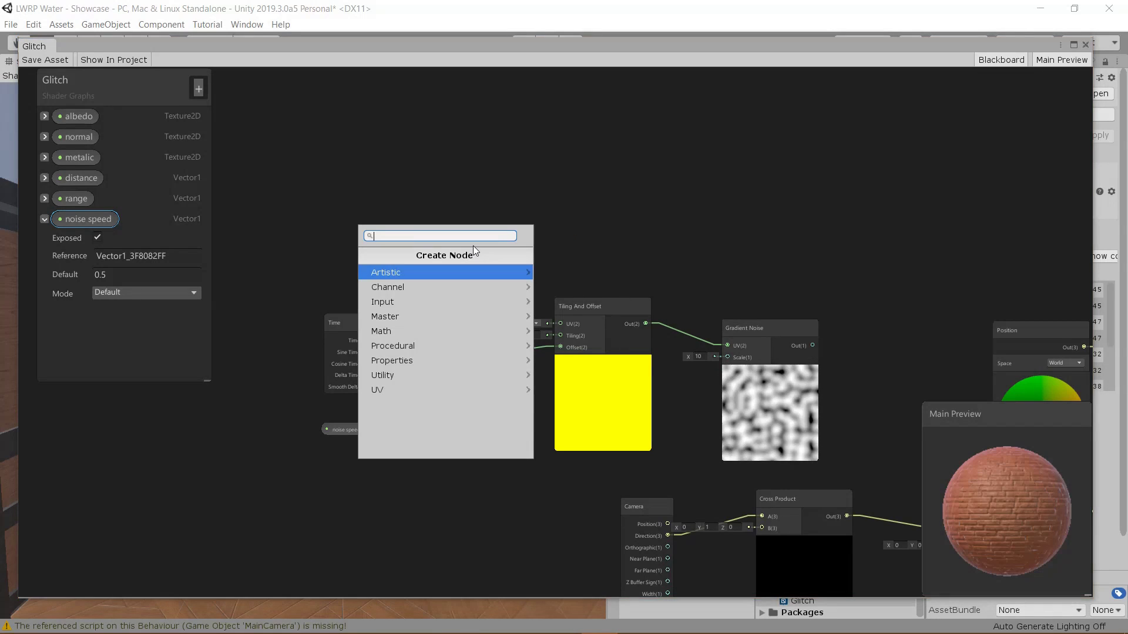
text(v)
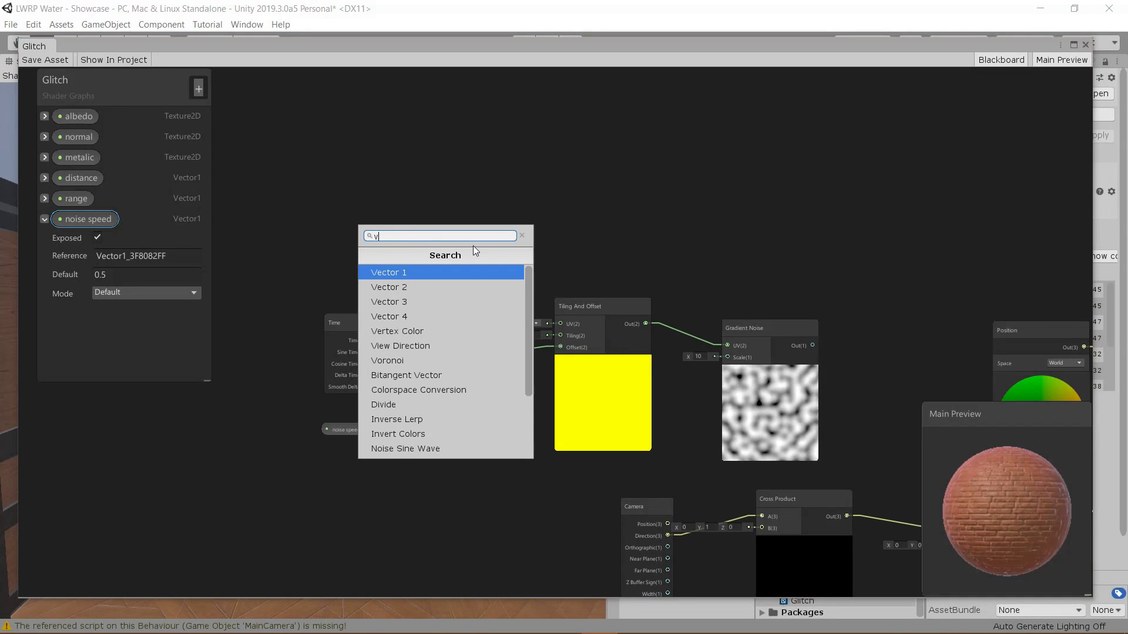
key(Down)
key(Return)
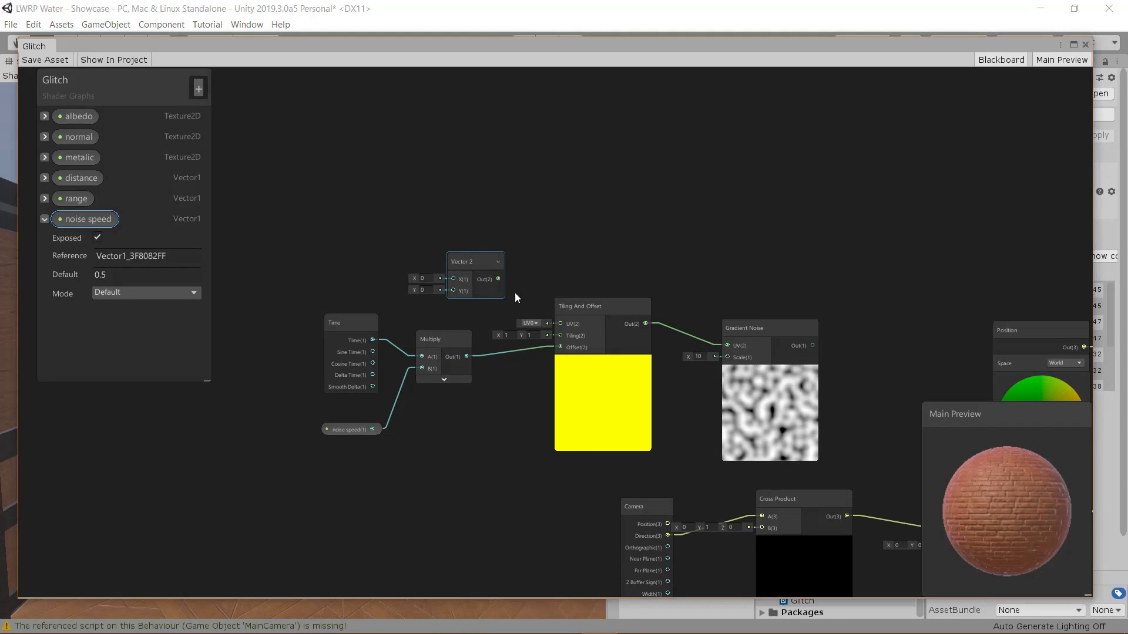
drag(498, 279, 560, 324)
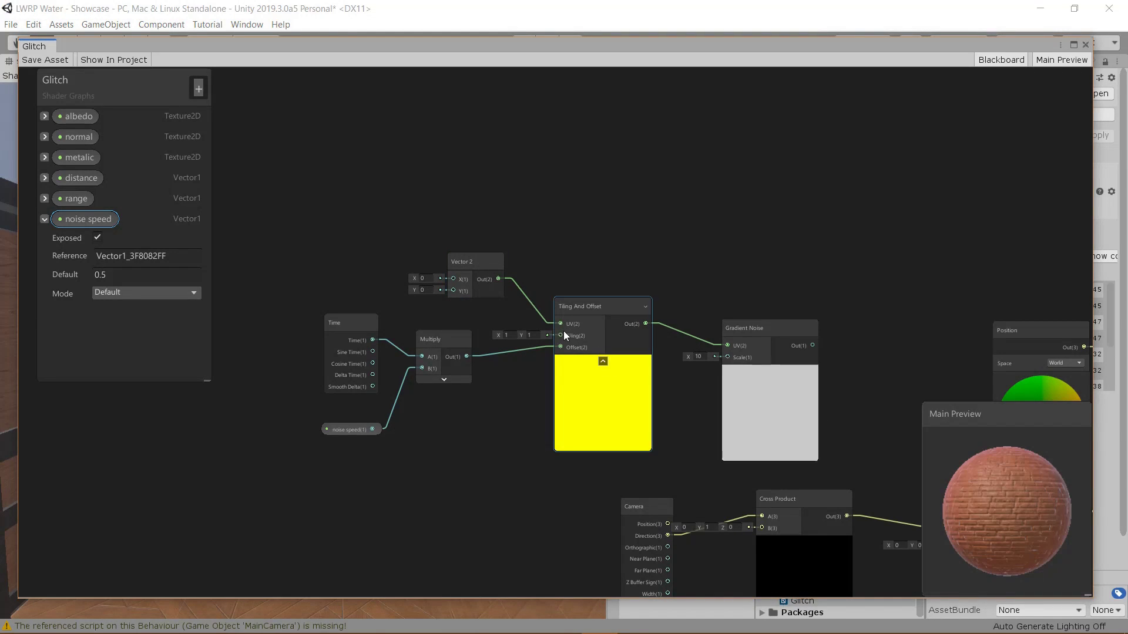
click(781, 442)
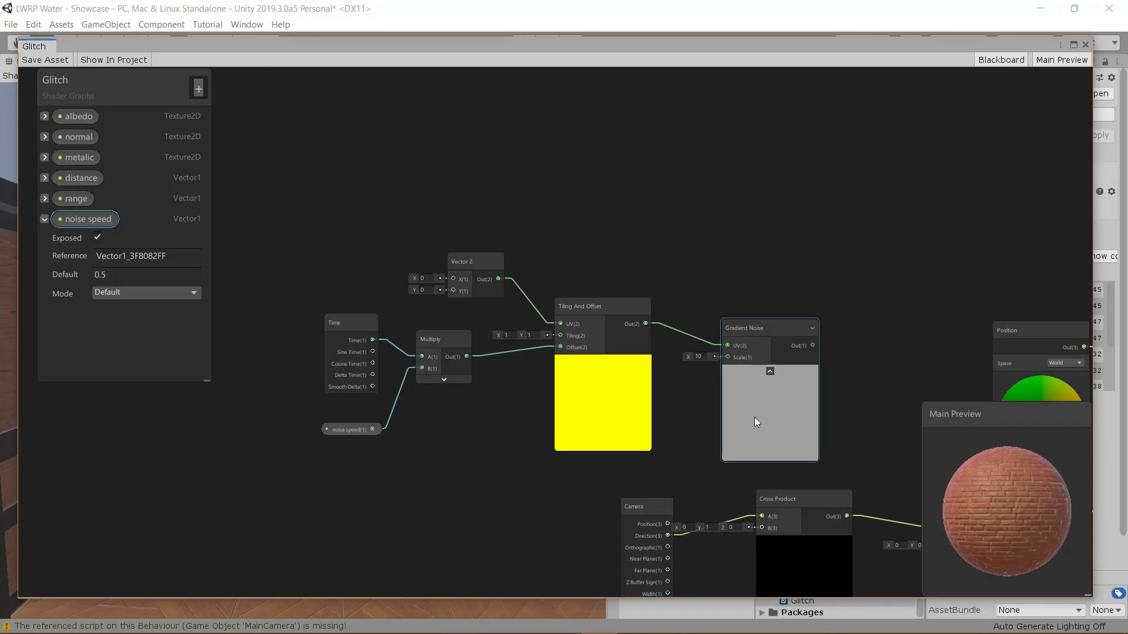
middle_drag(824, 433, 710, 289)
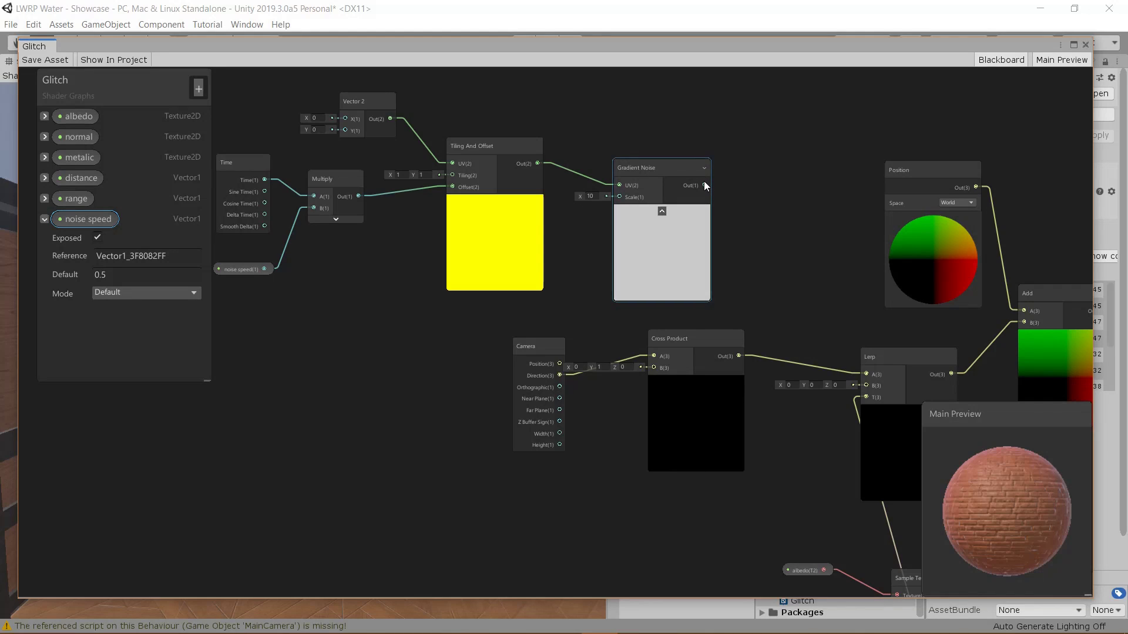
middle_drag(640, 189, 781, 290)
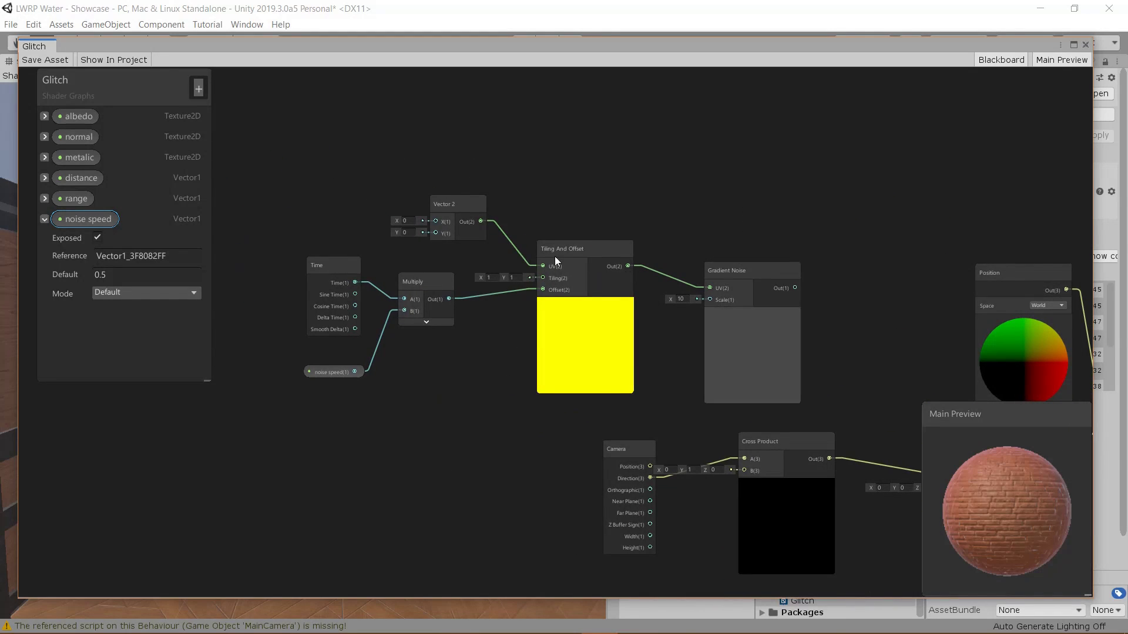
middle_drag(554, 256, 312, 238)
Create a Step node from Gradient Noise's output with its Edge at 0.5
drag(500, 259, 585, 255)
text(step)
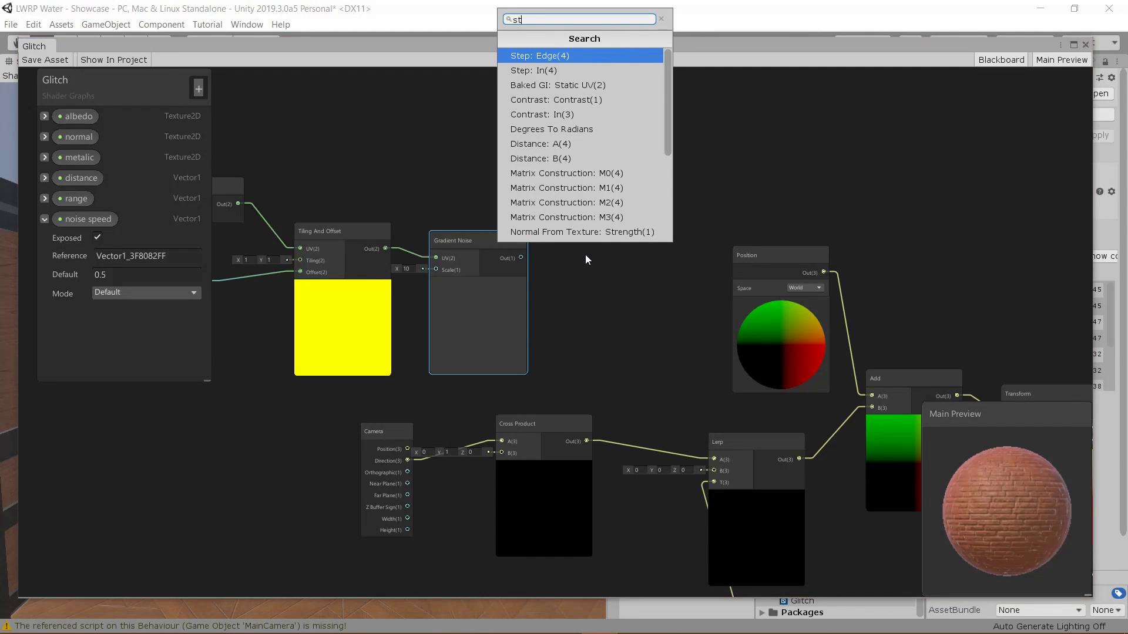
key(Return)
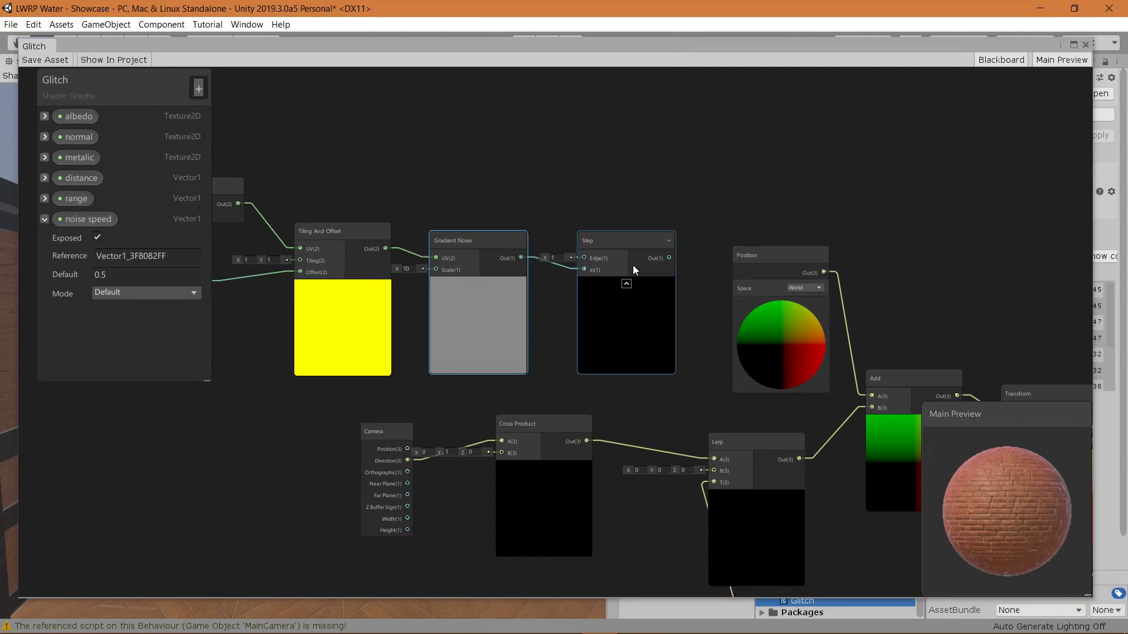
drag(632, 265, 628, 217)
middle_drag(581, 222, 569, 275)
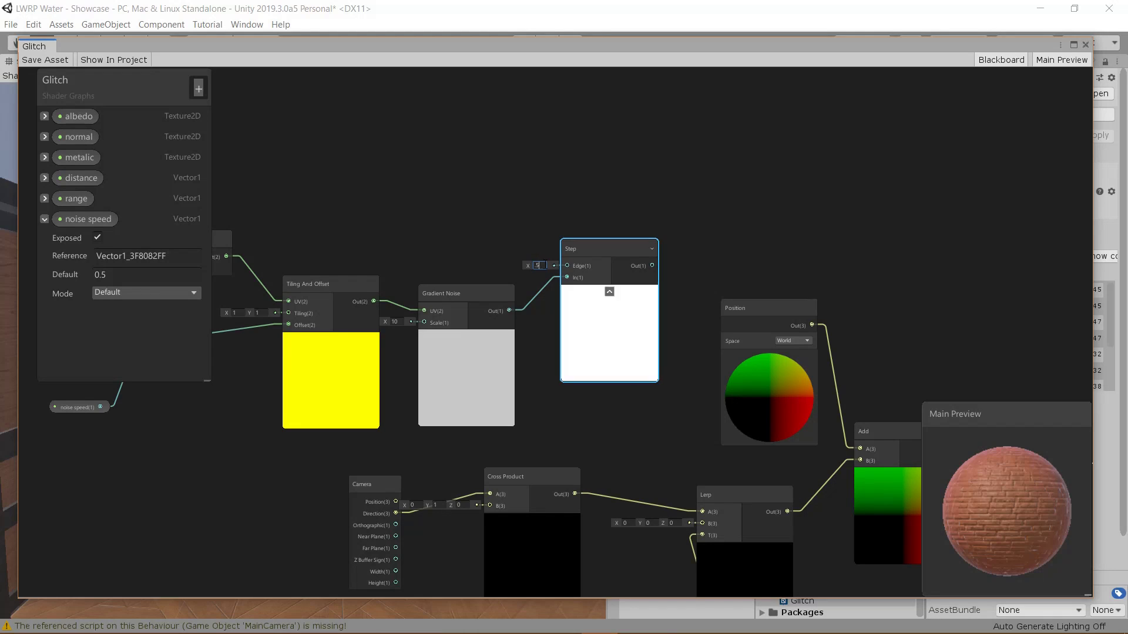
click(44, 219)
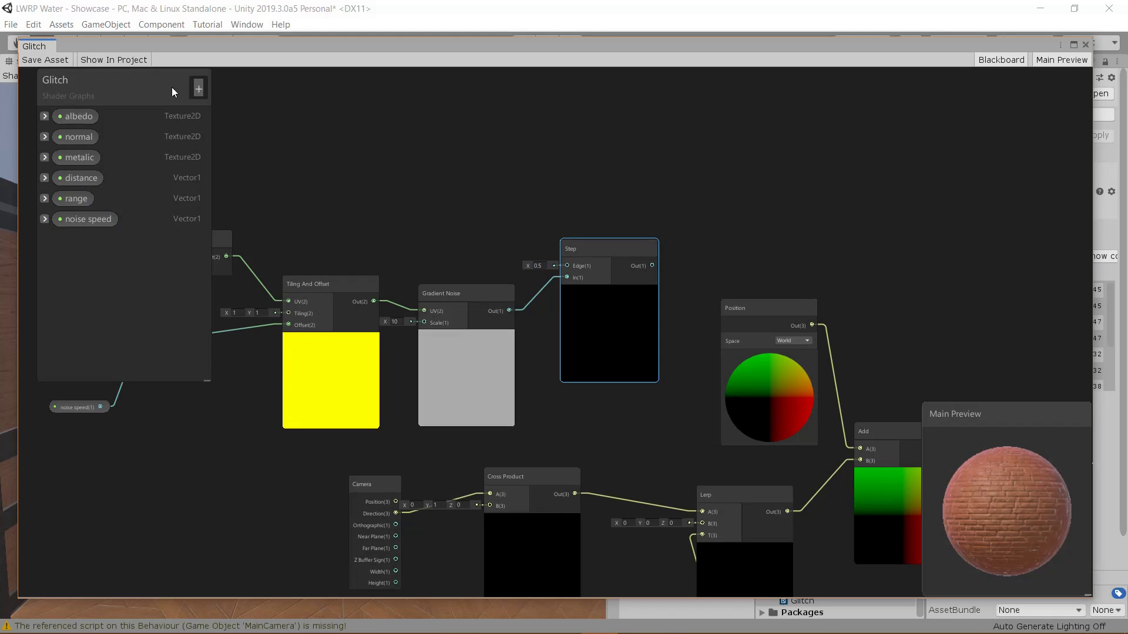
Add an exposed Vector1 'freq' property, default 0.6, wired into the Step node's Edge
click(201, 90)
click(210, 101)
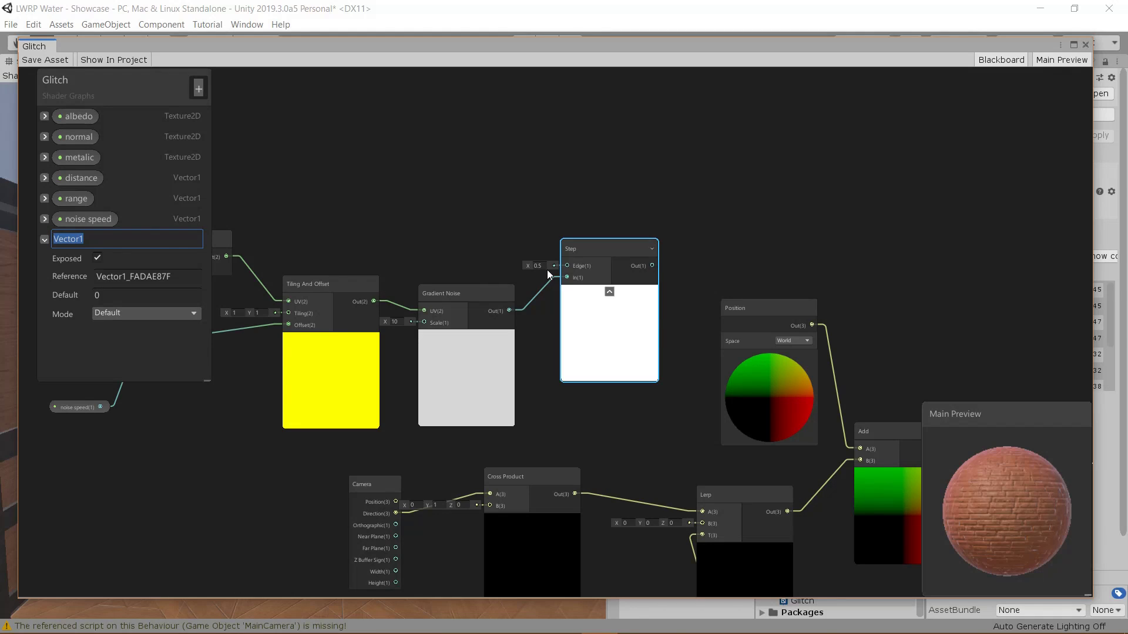
text(freq)
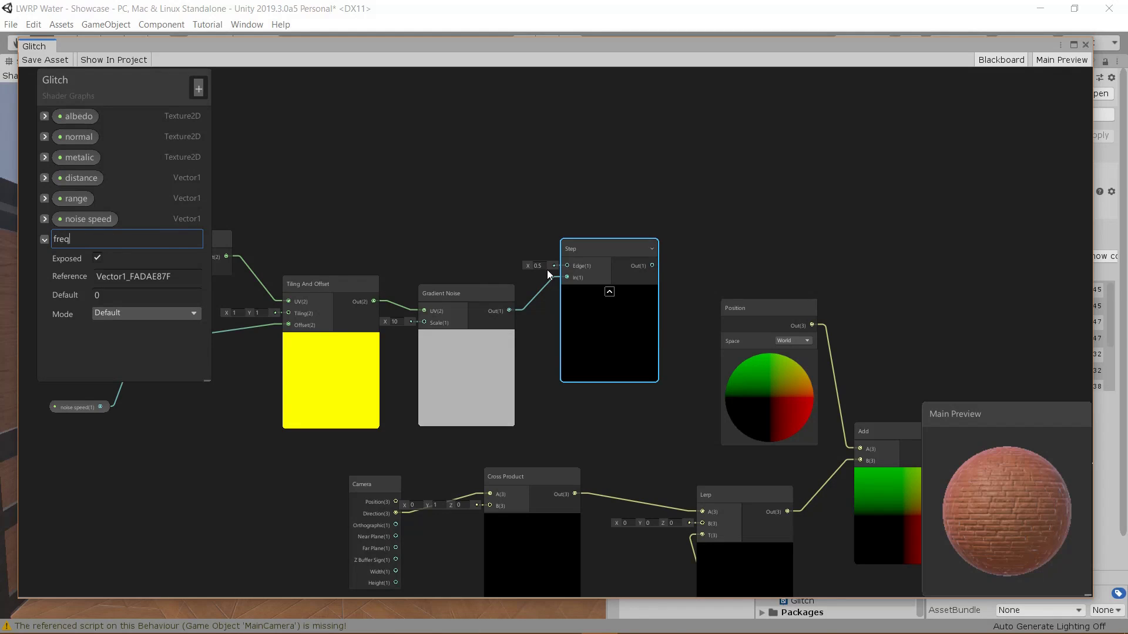
key(Return)
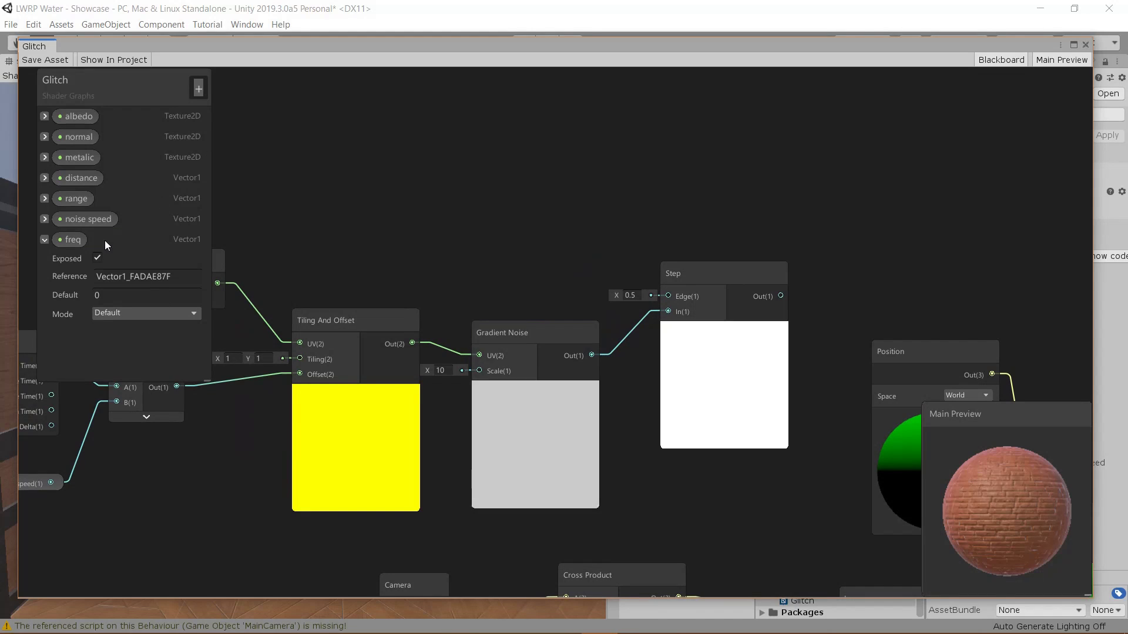
click(125, 295)
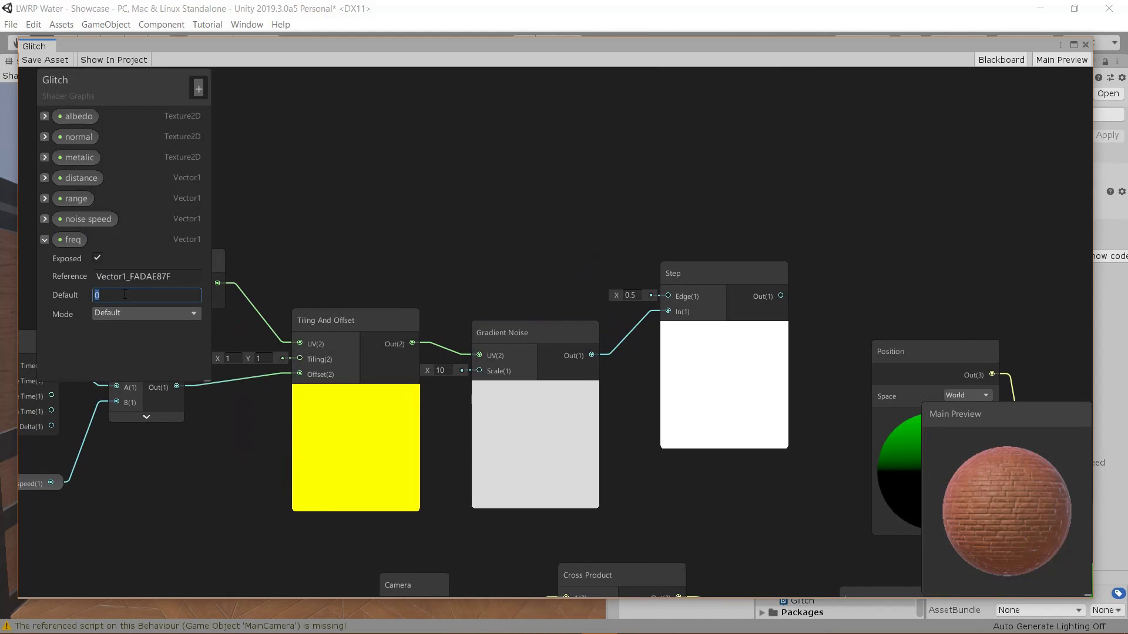
text(.6)
drag(73, 239, 668, 296)
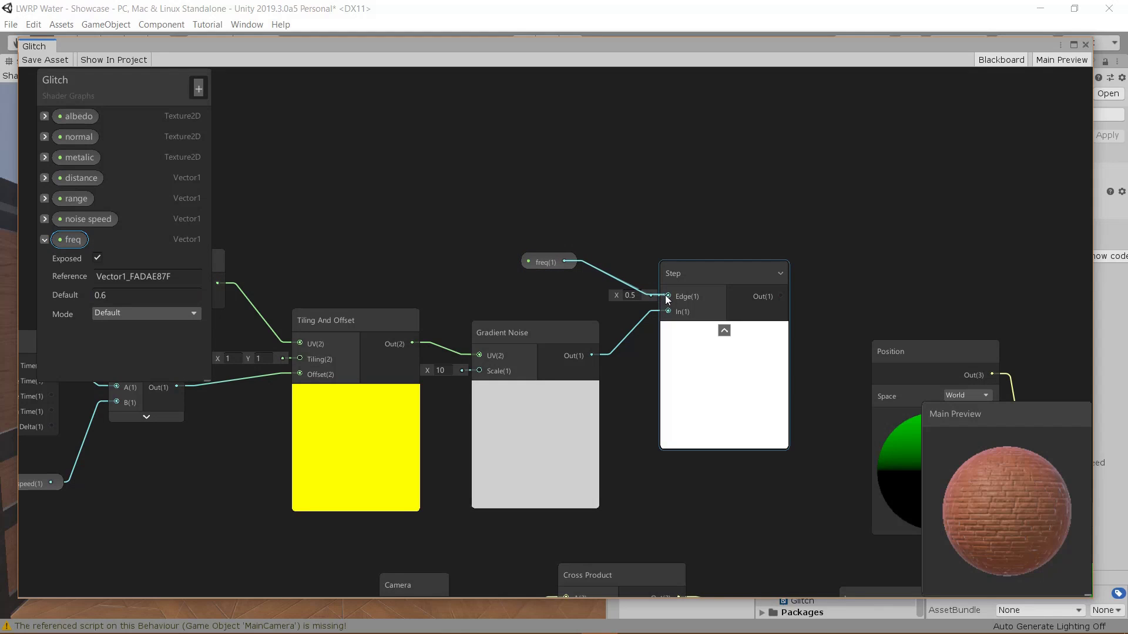
click(721, 389)
middle_drag(721, 389, 548, 277)
scroll(453, 225, down, 3)
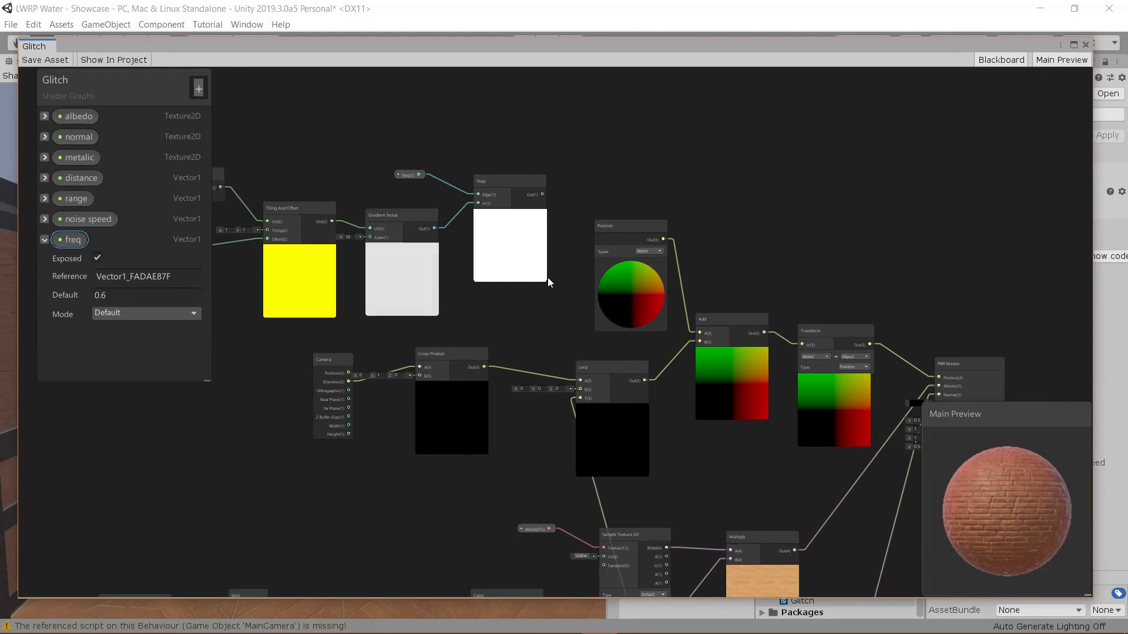
Rearrange the Camera, Cross Product and eight noise-chain nodes to make room
middle_drag(524, 235, 584, 202)
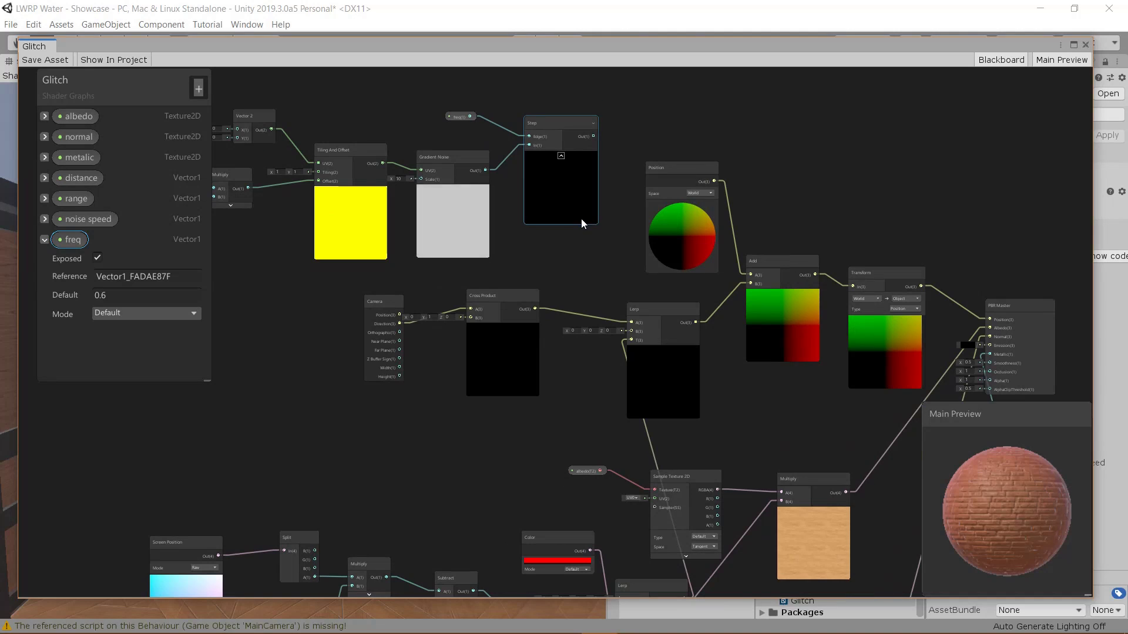
scroll(580, 218, up, 2)
middle_drag(618, 409, 665, 341)
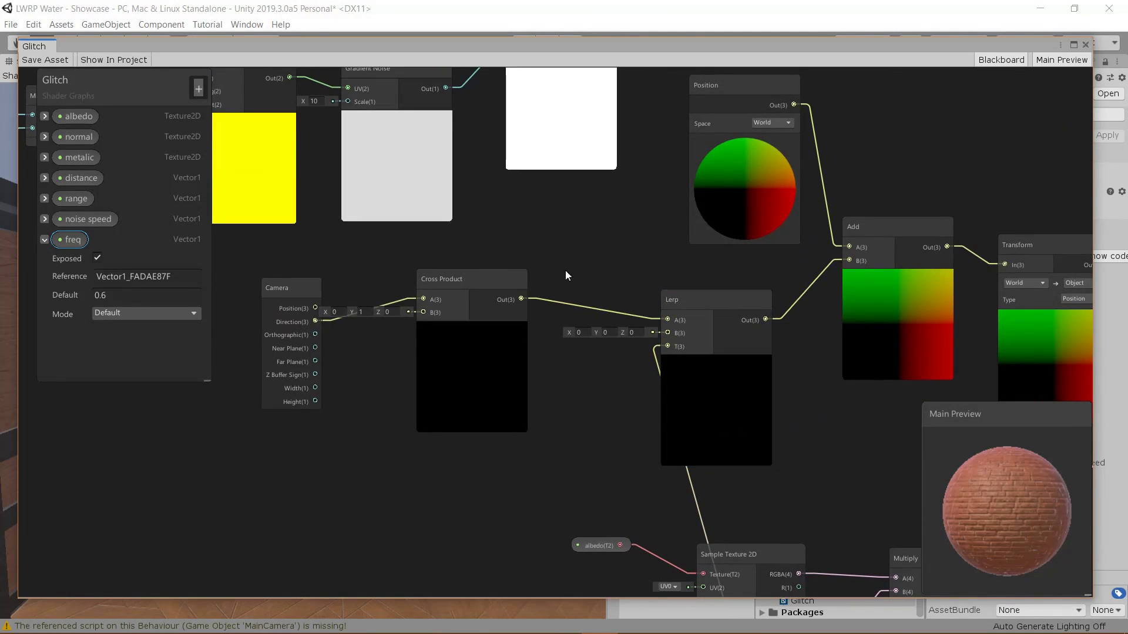
middle_drag(550, 263, 560, 287)
drag(252, 291, 463, 405)
drag(467, 340, 351, 353)
middle_drag(503, 274, 520, 315)
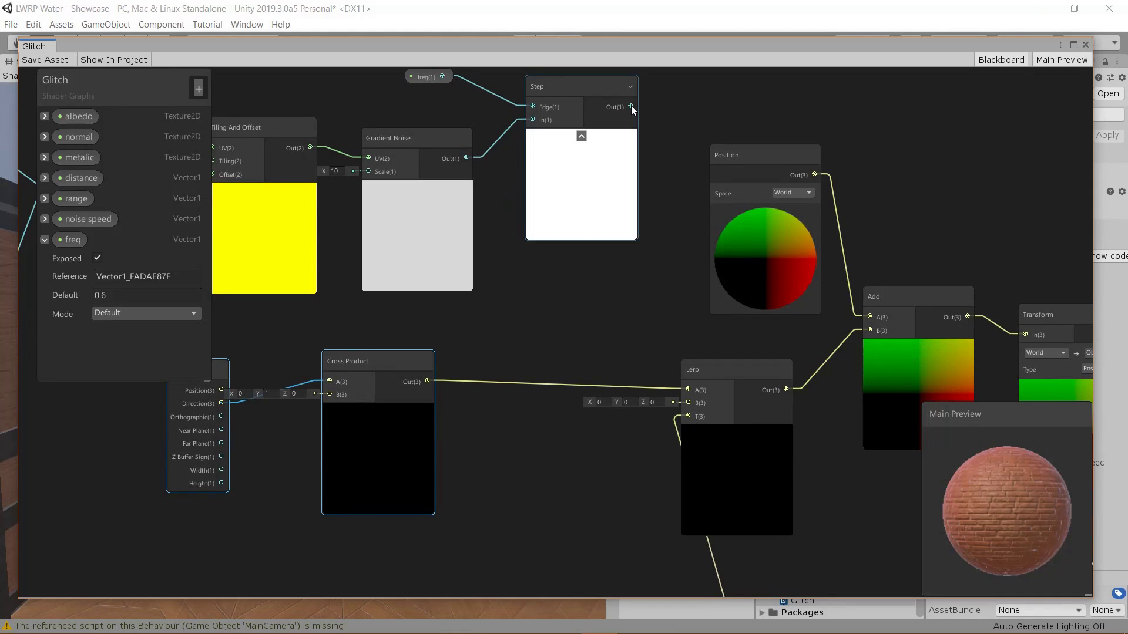
scroll(631, 105, down, 3)
middle_drag(400, 166, 577, 281)
drag(268, 195, 794, 385)
drag(794, 346, 584, 337)
middle_drag(692, 409, 505, 299)
scroll(481, 279, up, 2)
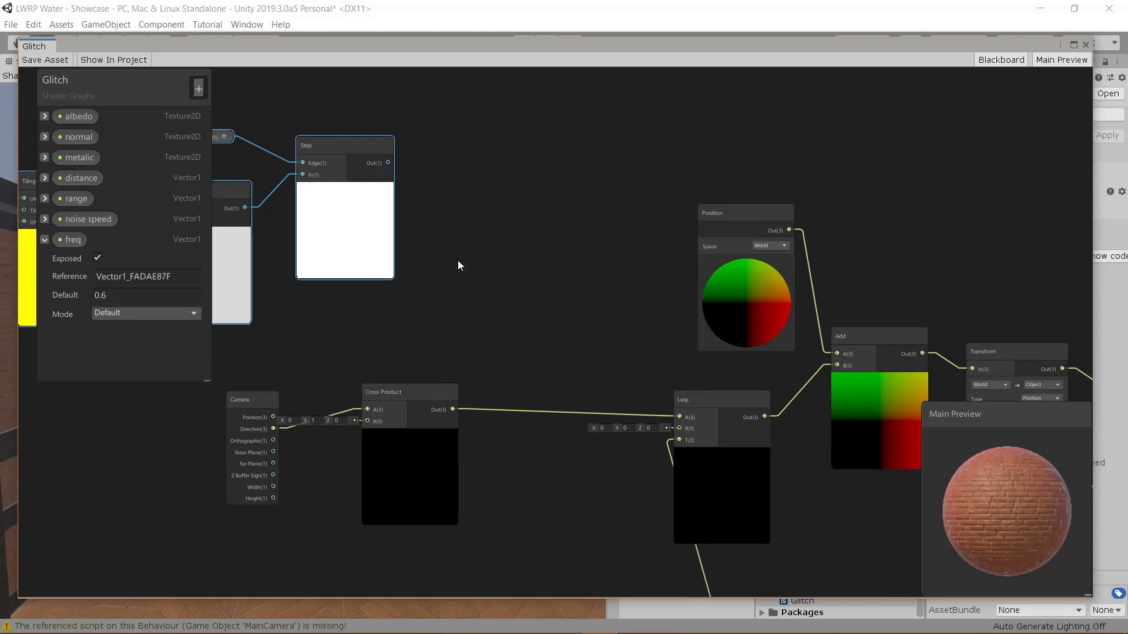
Multiply the Step output by Cross Product in a new Multiply node feeding Lerp's A
drag(391, 163, 523, 286)
text(mul)
key(Return)
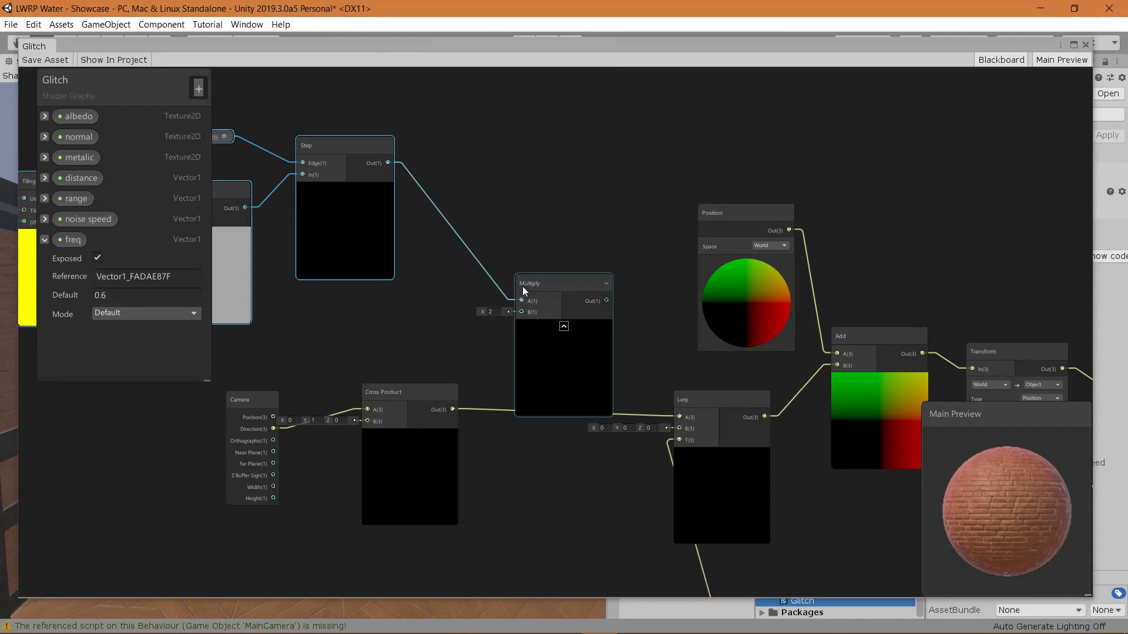
drag(452, 409, 685, 420)
click(562, 327)
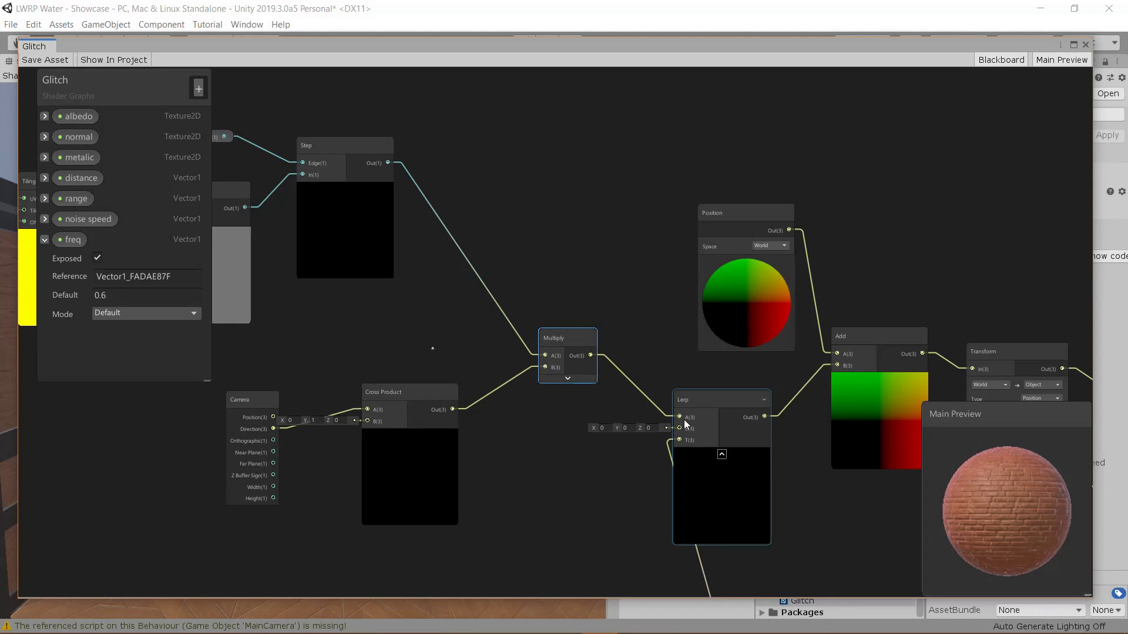
middle_drag(491, 428, 573, 373)
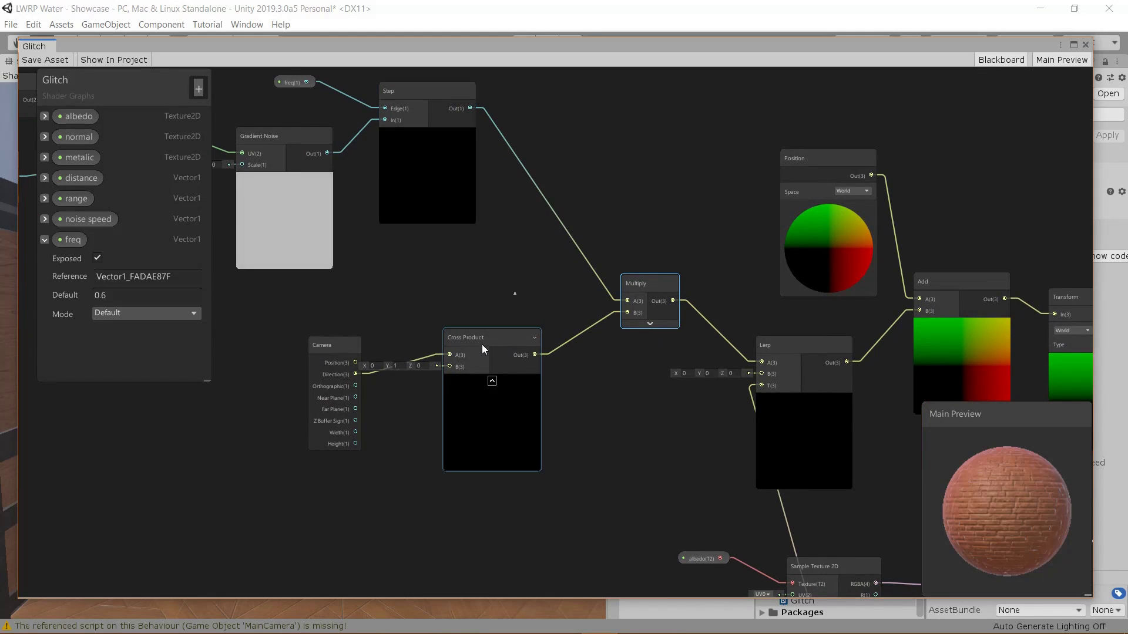
drag(482, 344, 459, 333)
middle_drag(612, 384, 553, 411)
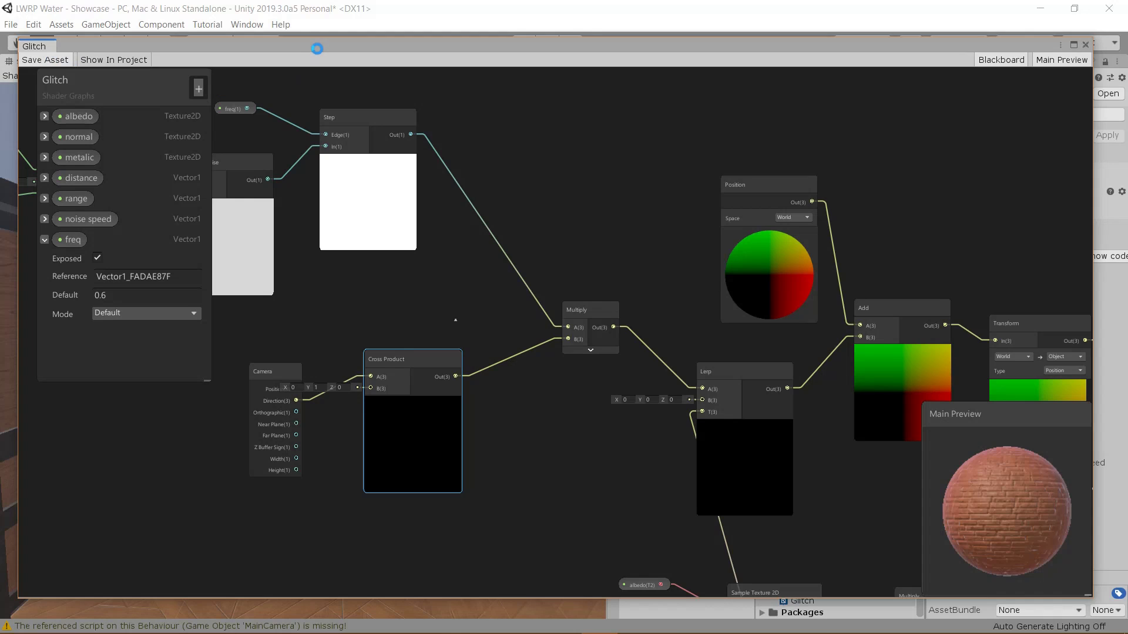
Set freq to 0.7 on all 26 corridor materials, Bricks_01 through Wood_03
drag(321, 47, 354, 557)
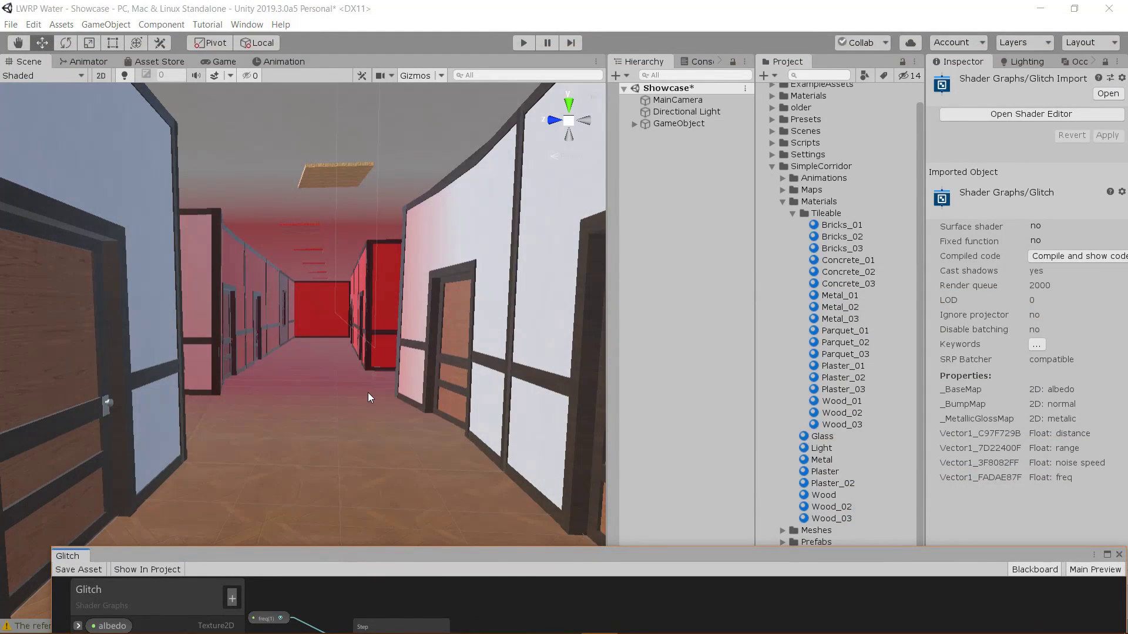
click(845, 225)
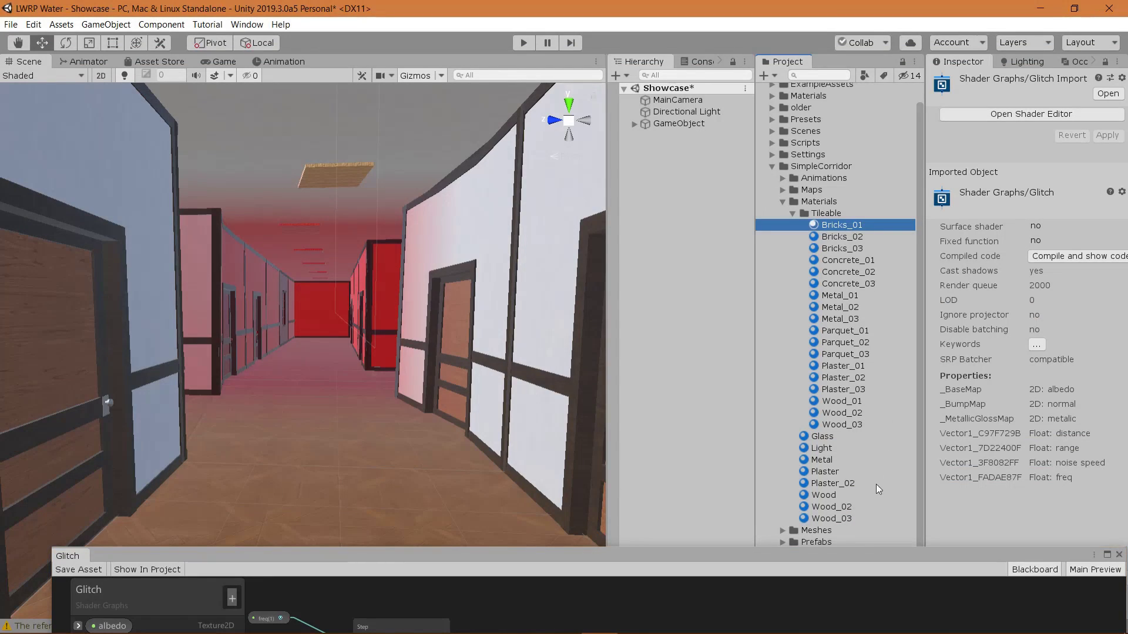
shift+click(840, 519)
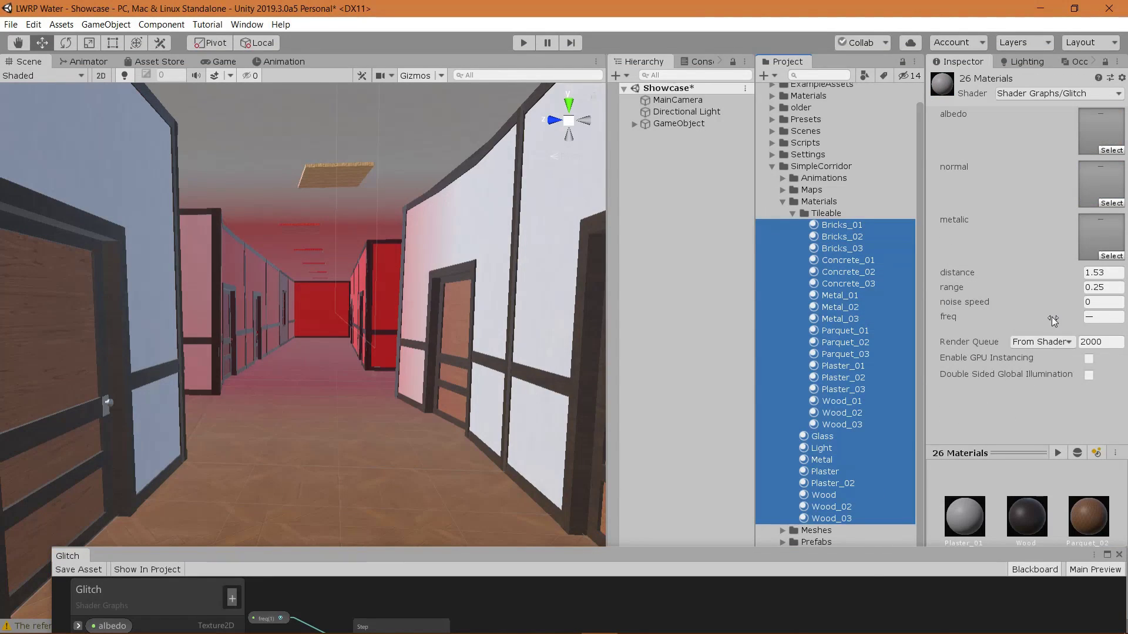
click(1104, 318)
text(.7)
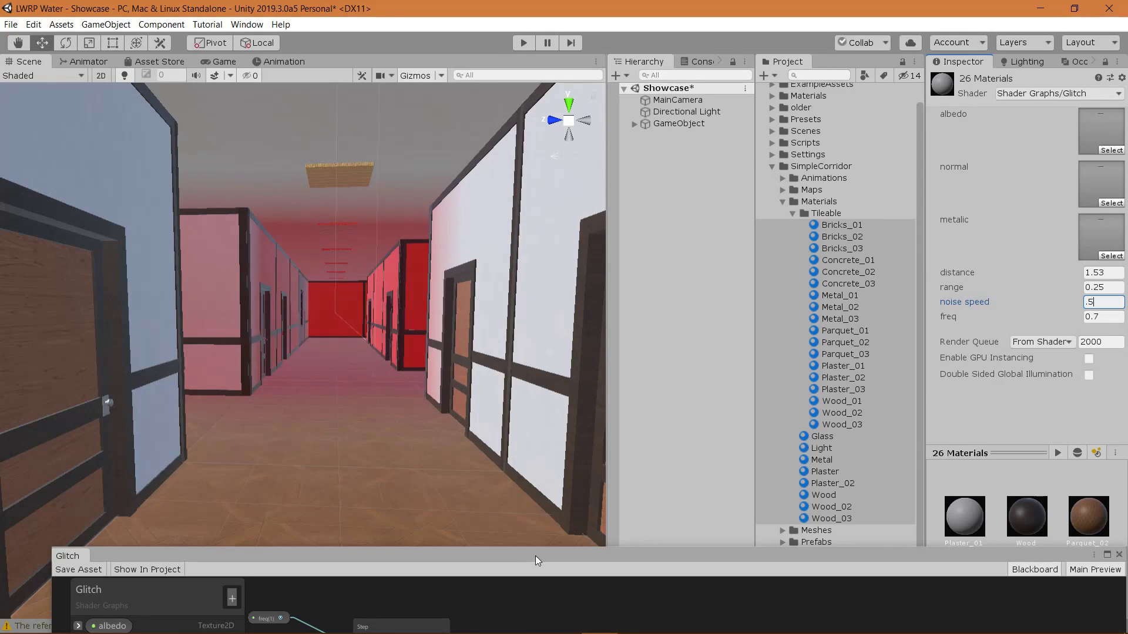
drag(538, 555, 502, 61)
Insert a second Multiply node scaling the Cross Product result by 2, 2, 2
middle_drag(666, 336, 590, 220)
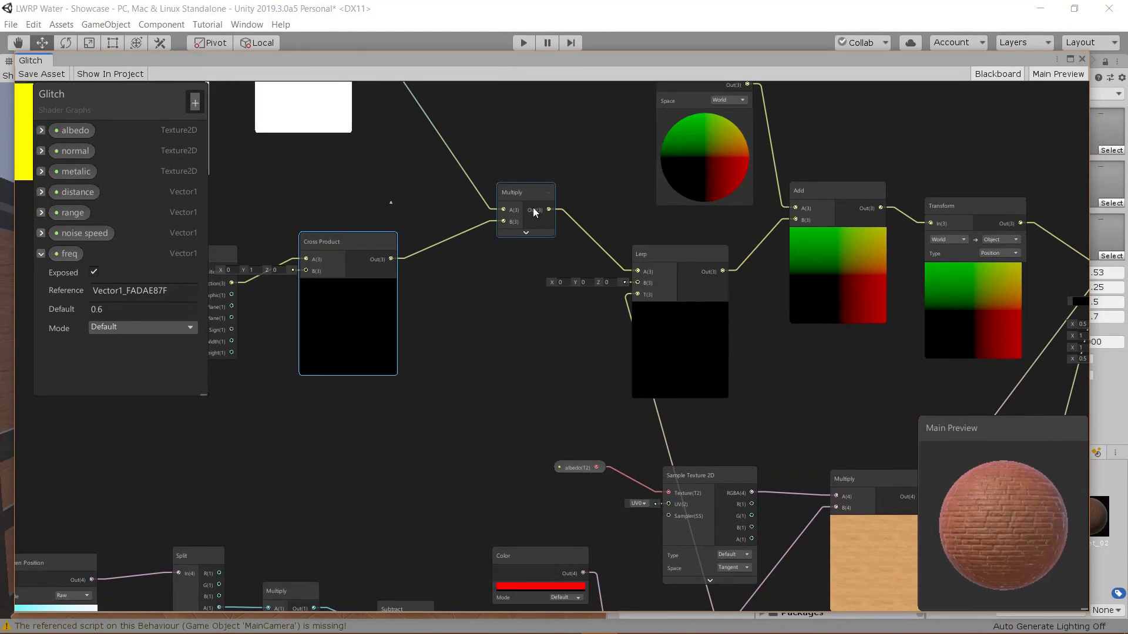
drag(524, 193, 590, 220)
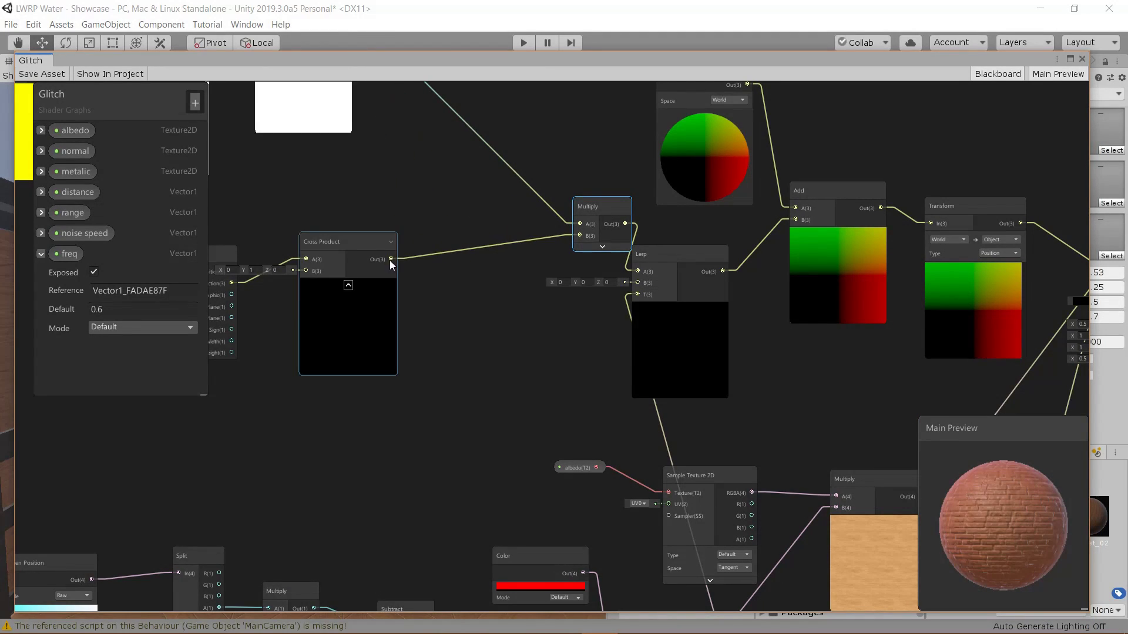
key(space)
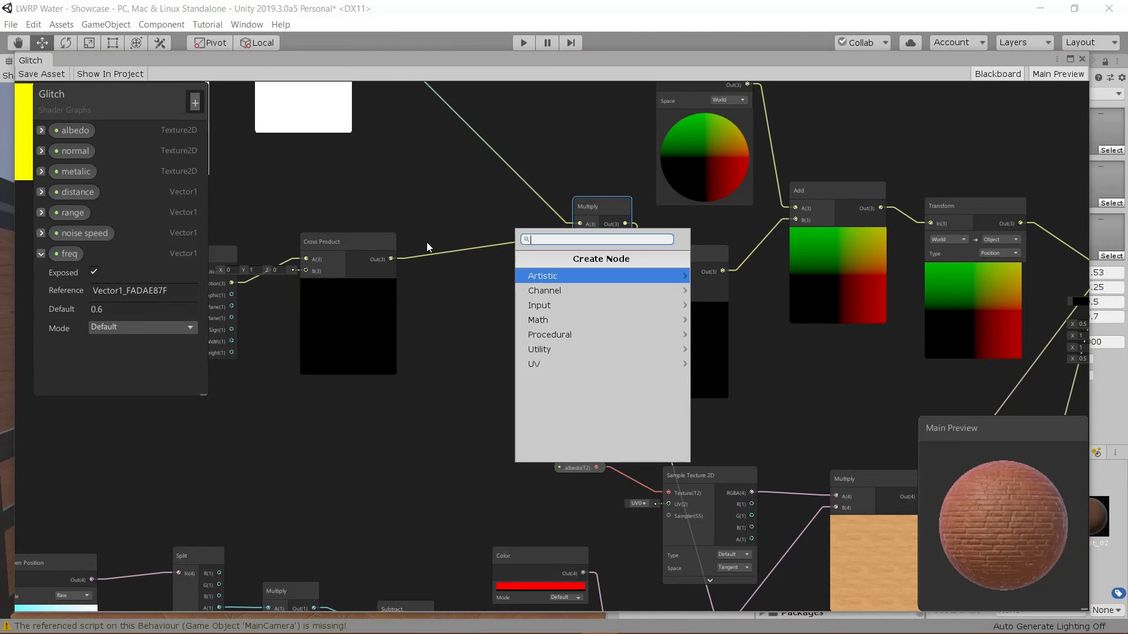
text(mul)
key(Return)
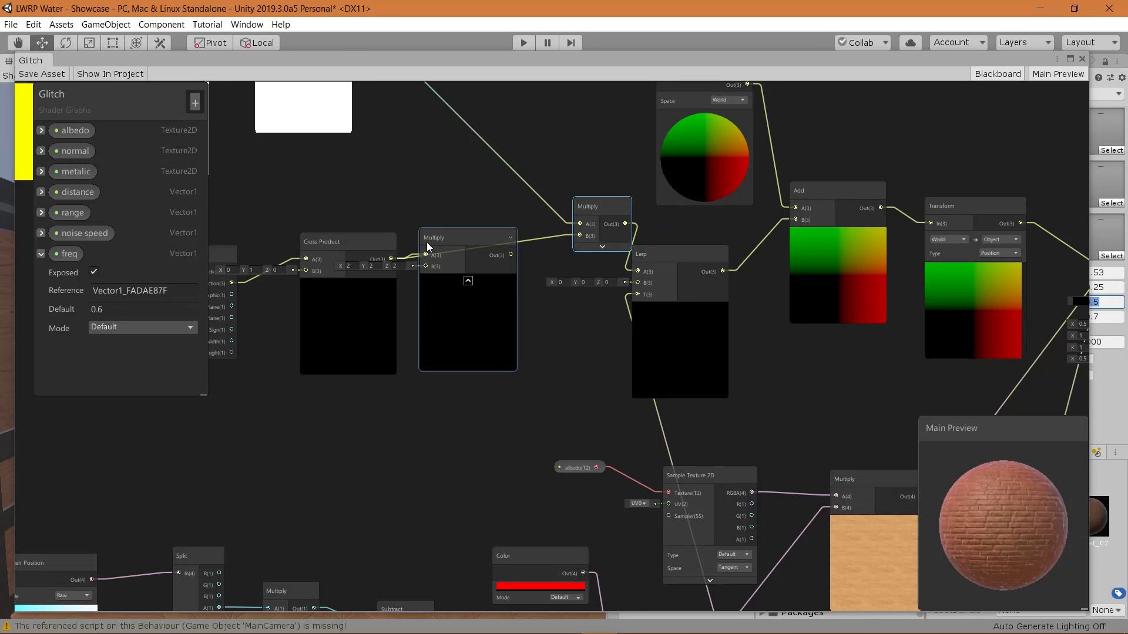
middle_drag(487, 253, 534, 281)
click(514, 311)
drag(501, 268, 535, 273)
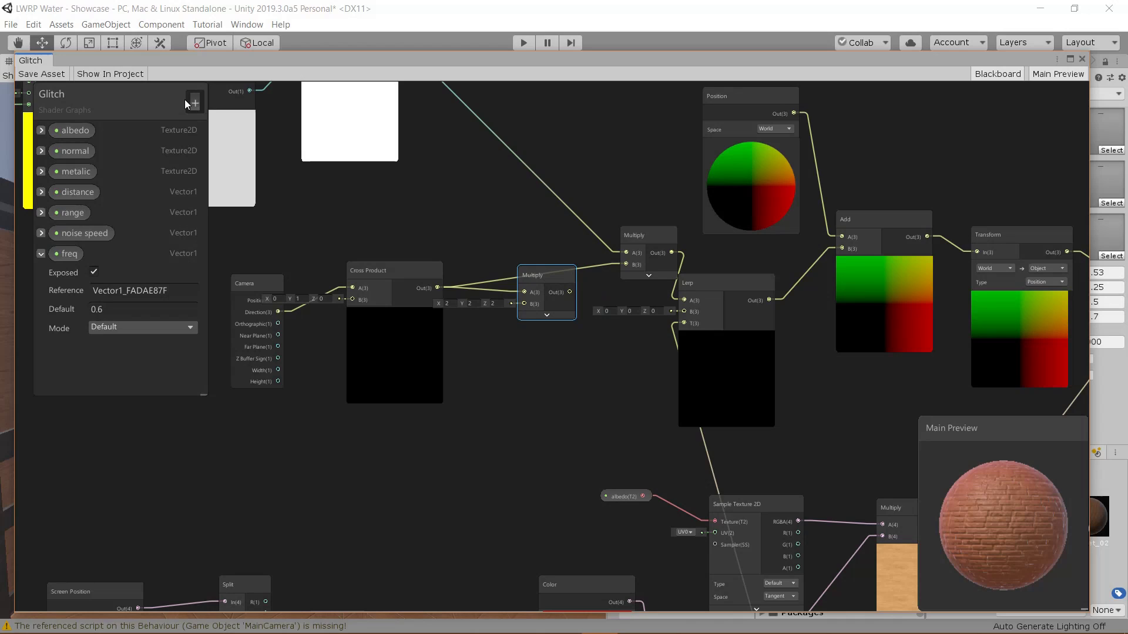
Create an exposed Vector1 'distortion' property, default 0.5, wired into the new Multiply's B input
click(41, 253)
click(191, 105)
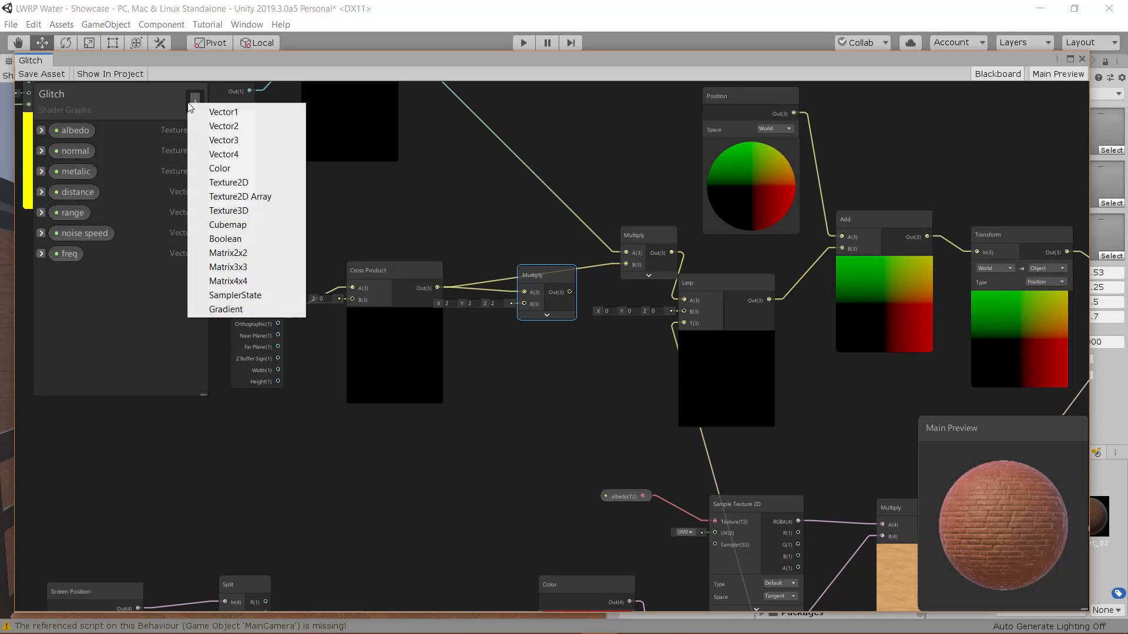
click(222, 112)
text(dis)
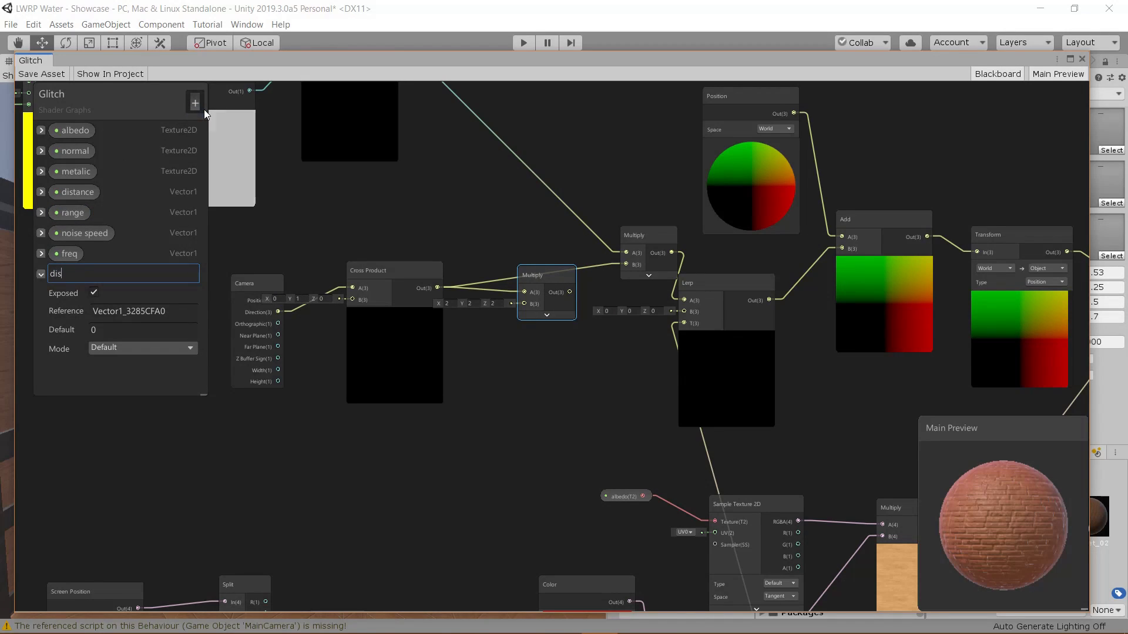
text(tor)
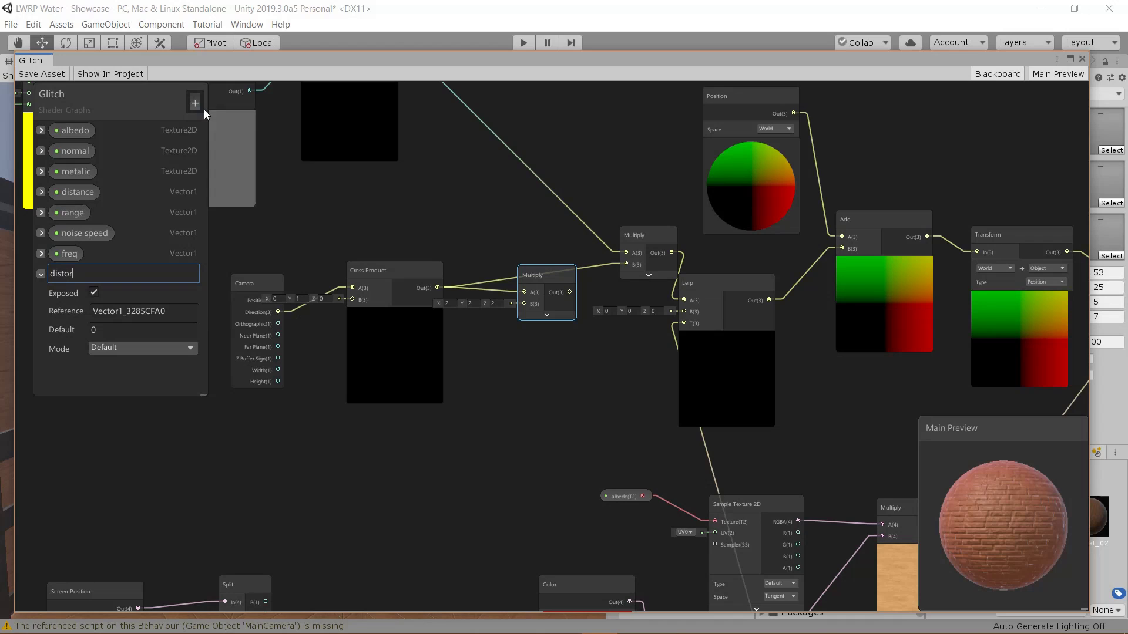
text(tion)
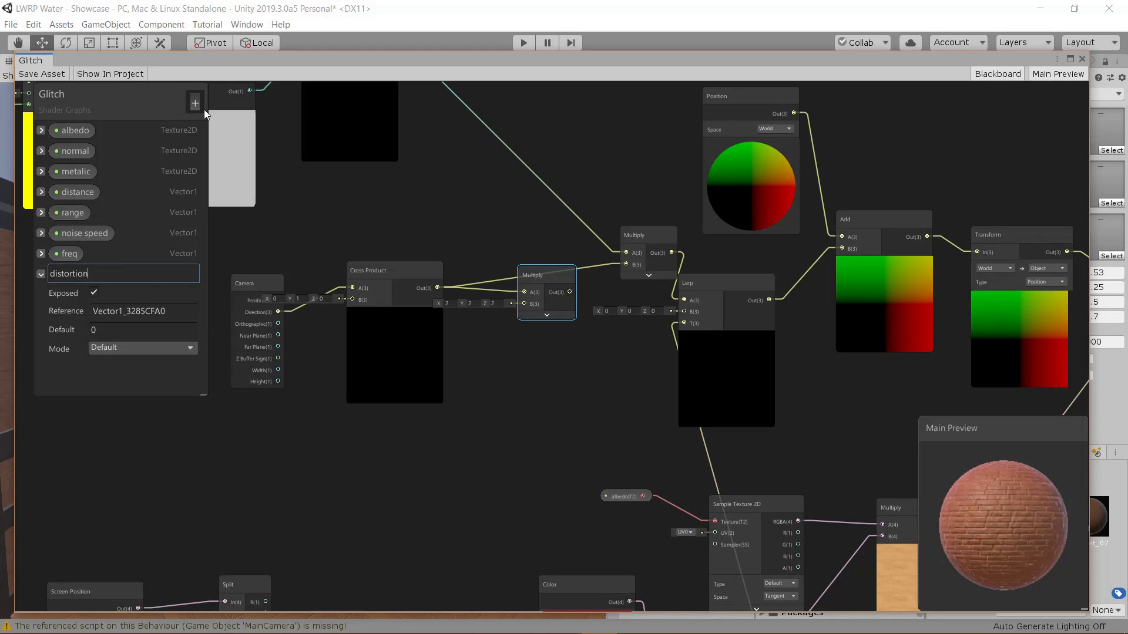
scroll(413, 249, up, 2)
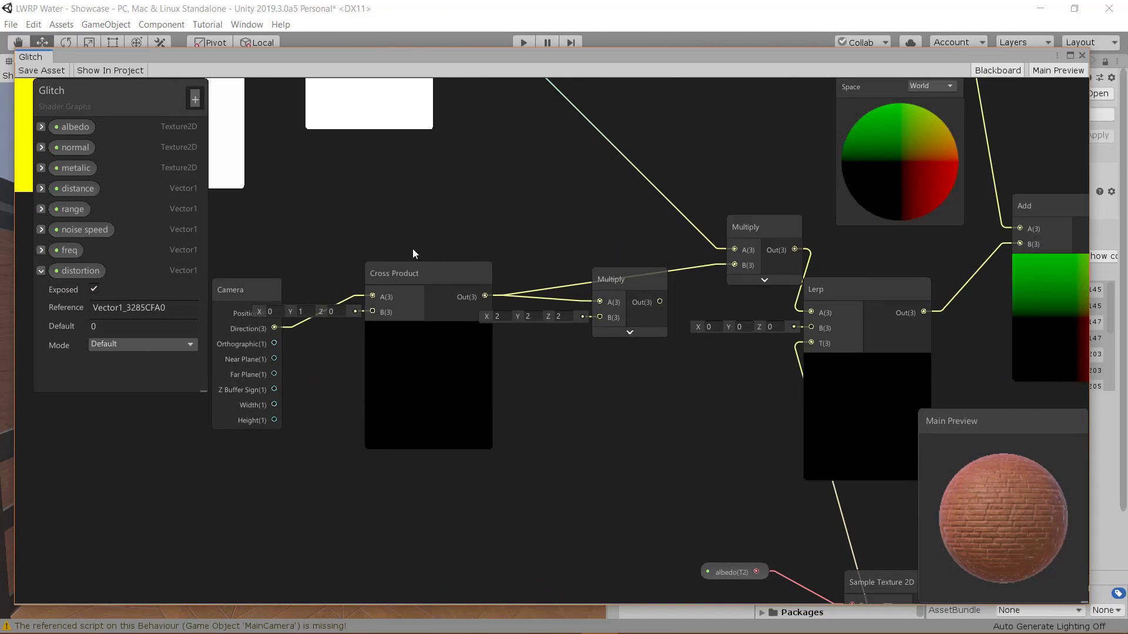
click(107, 328)
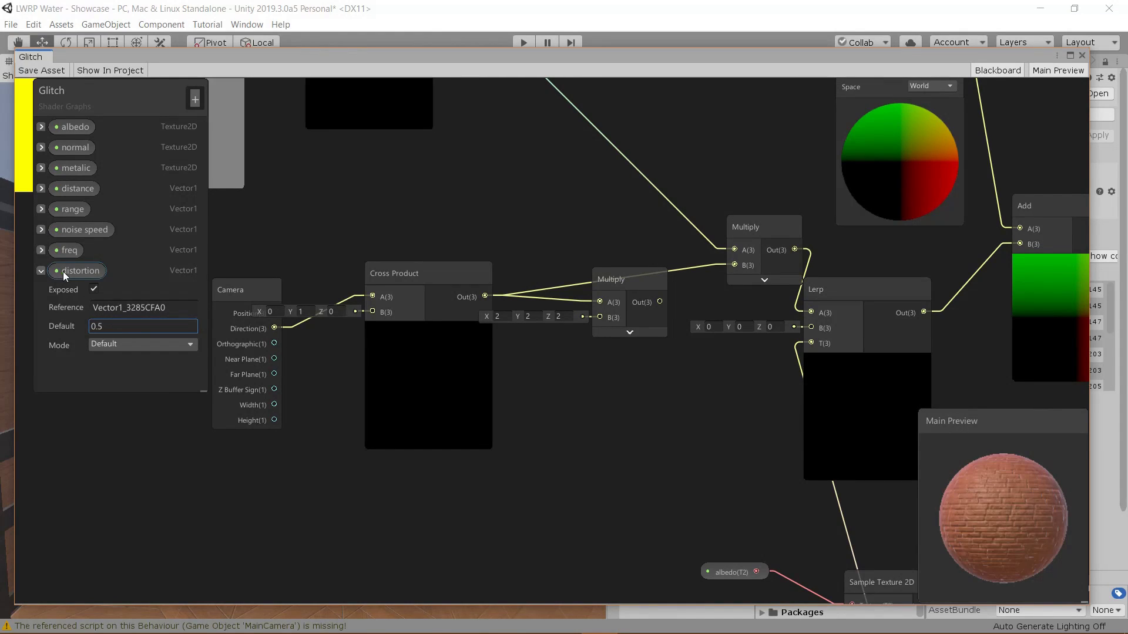
drag(62, 271, 597, 385)
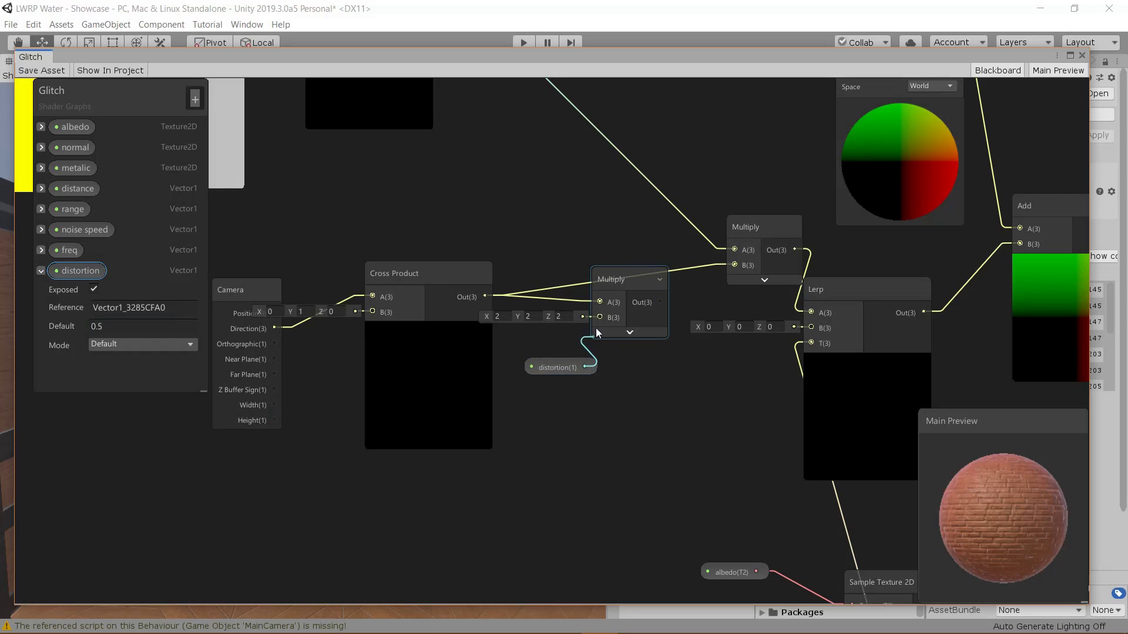
drag(596, 329, 598, 318)
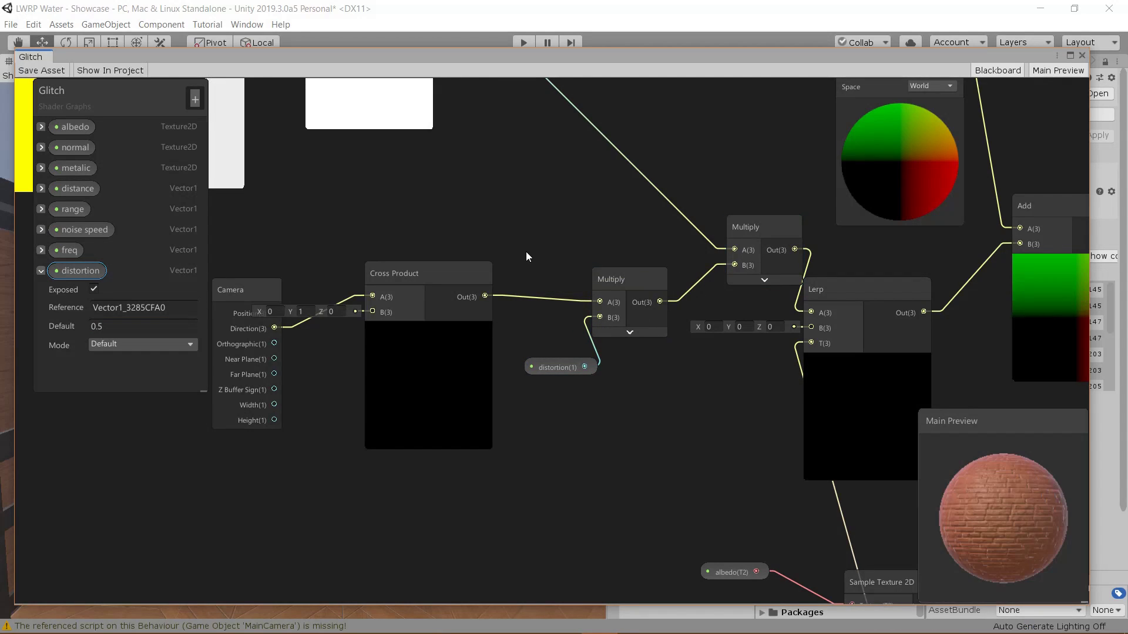
scroll(683, 334, down, 3)
middle_drag(621, 344, 648, 313)
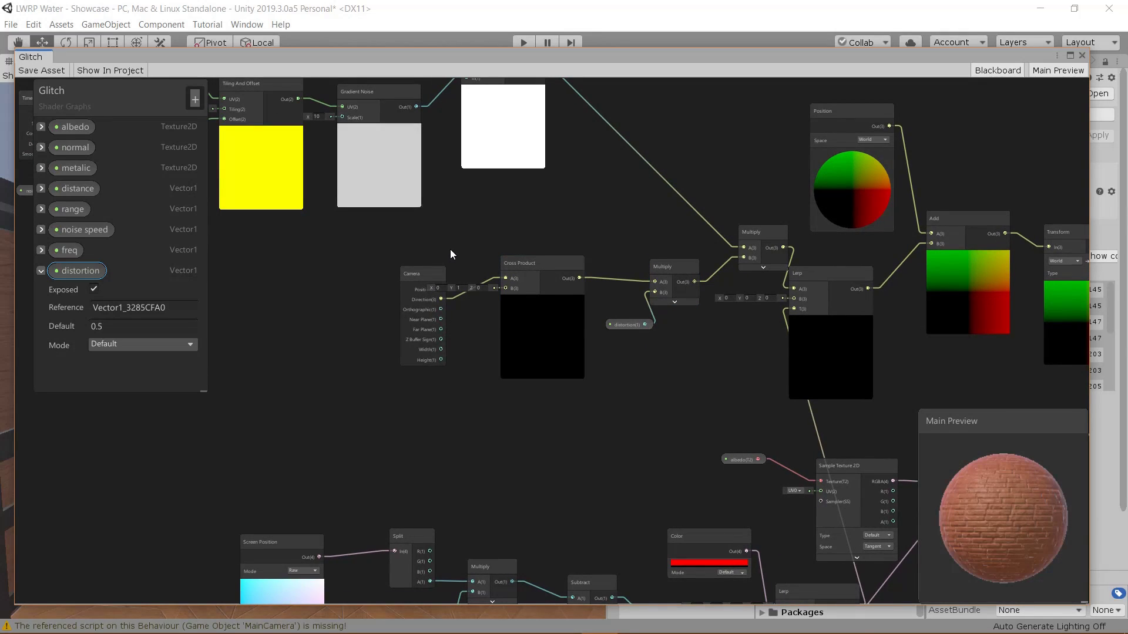
Nudge the Camera node and connect the Clamp output to the red-Color Lerp's T input
drag(410, 270, 403, 262)
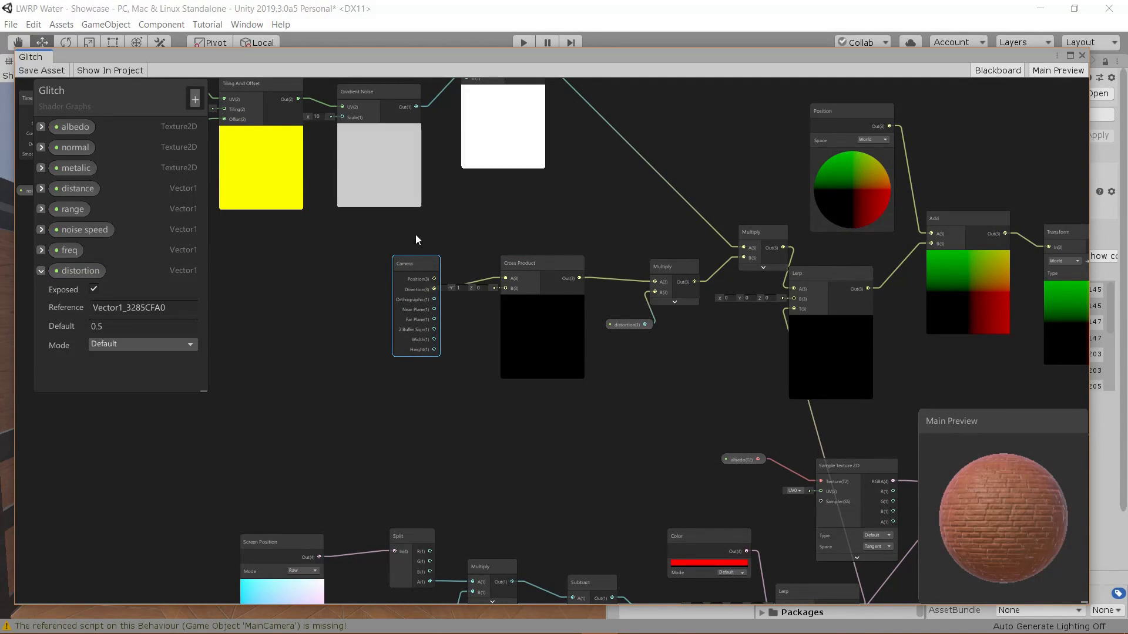
middle_drag(518, 263, 424, 284)
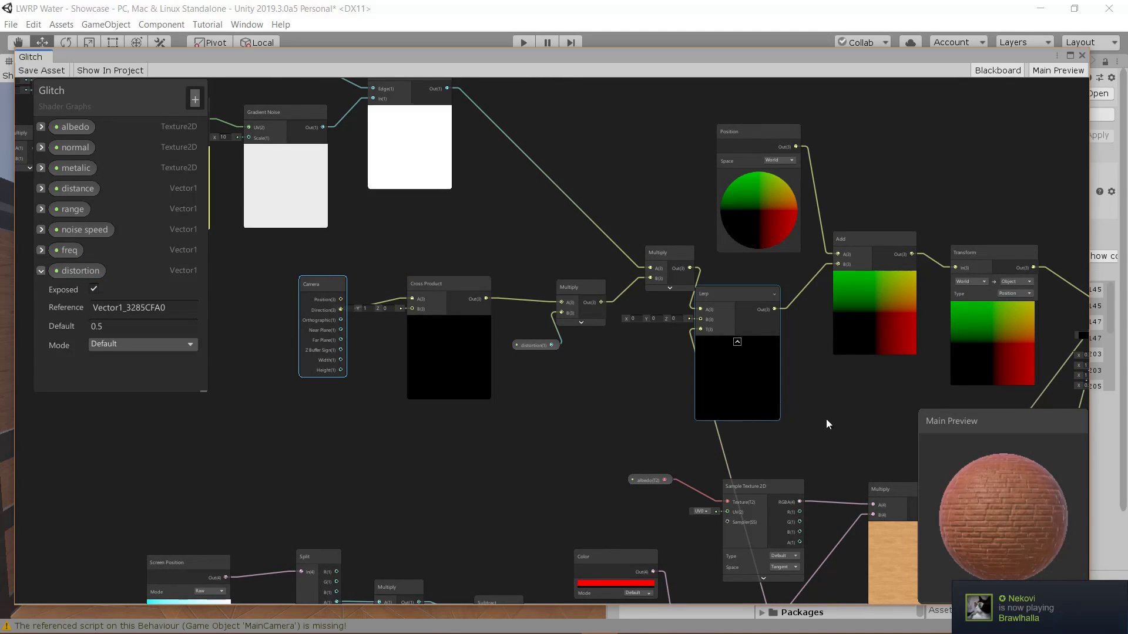
click(773, 362)
middle_drag(773, 362, 727, 356)
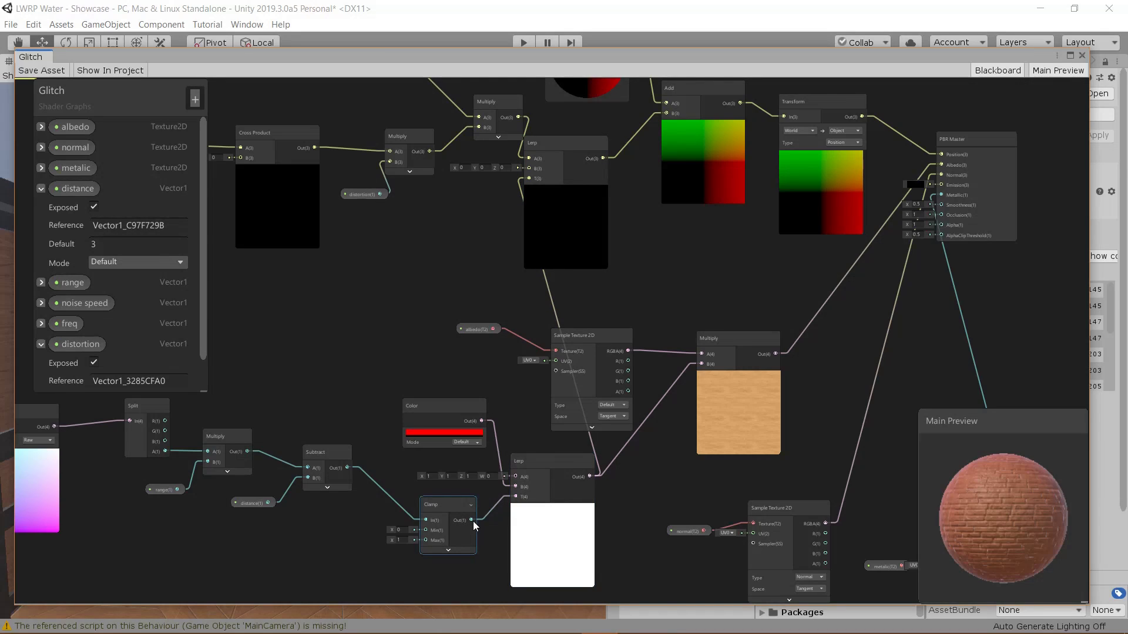
drag(473, 520, 528, 178)
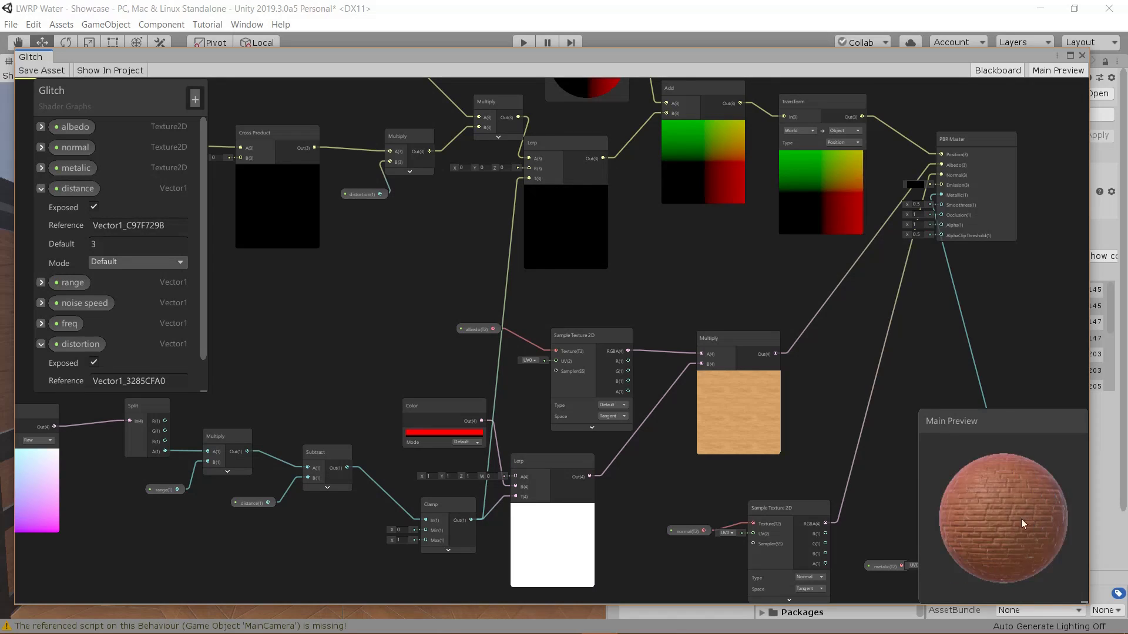
Check the Step, Position and Multiply wiring leading into the Lerp node
middle_drag(451, 328, 470, 428)
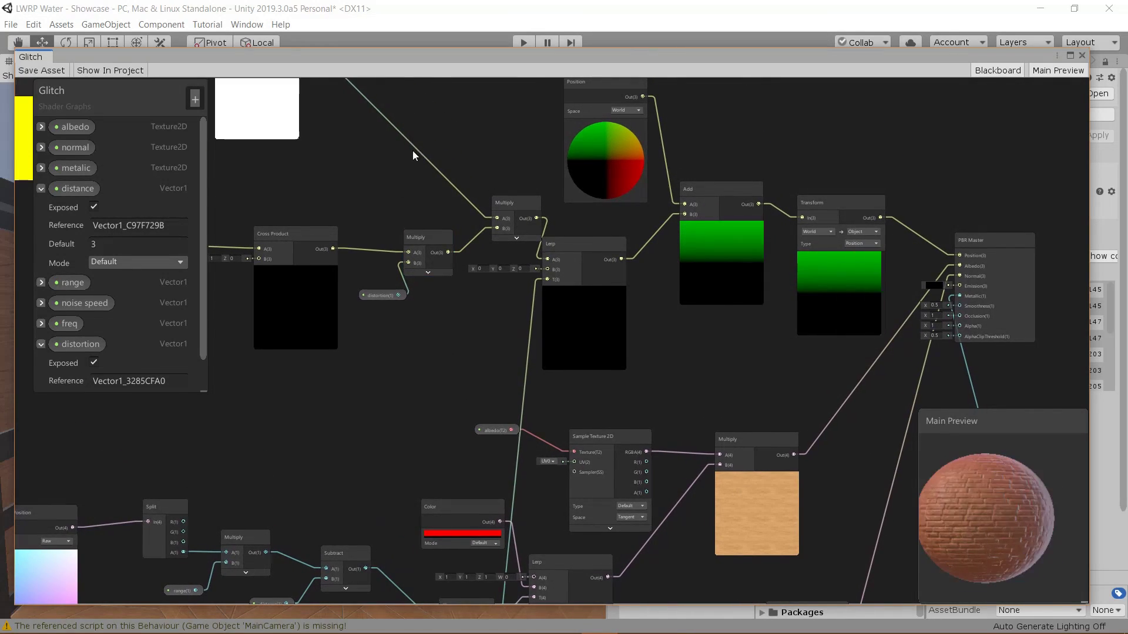
middle_drag(413, 150, 423, 208)
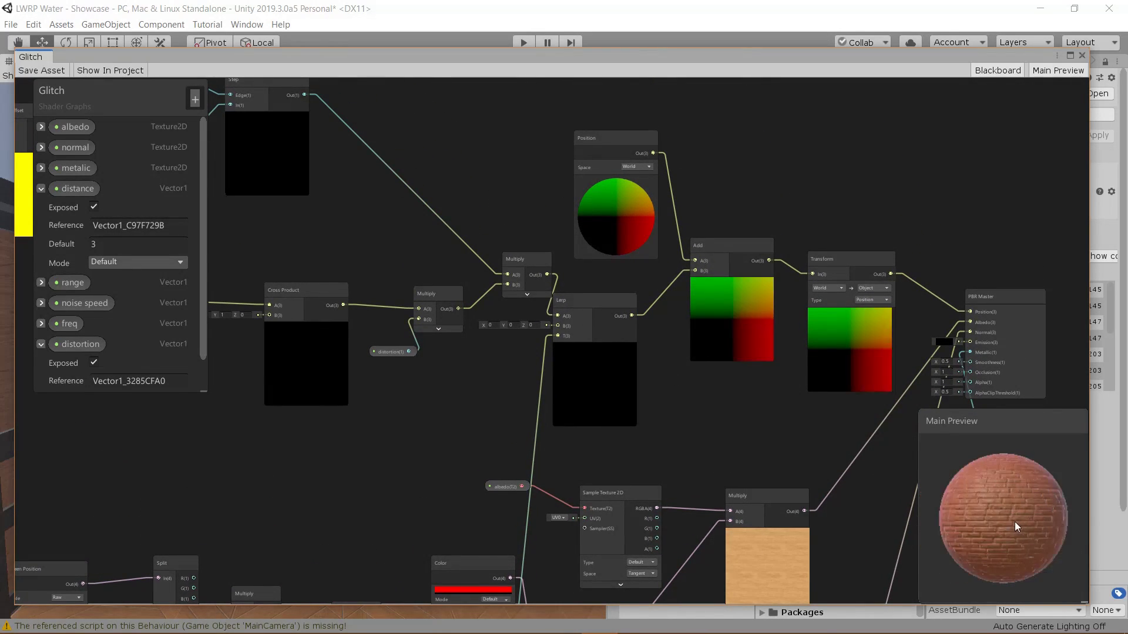
middle_drag(518, 200, 559, 185)
scroll(563, 189, up, 2)
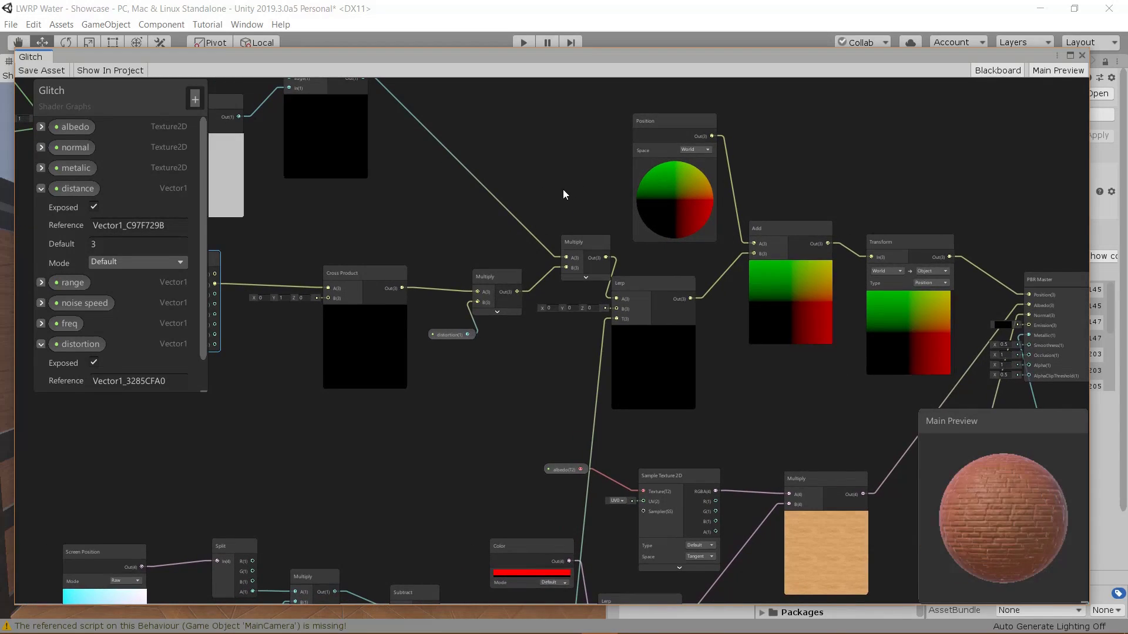
scroll(579, 260, down, 3)
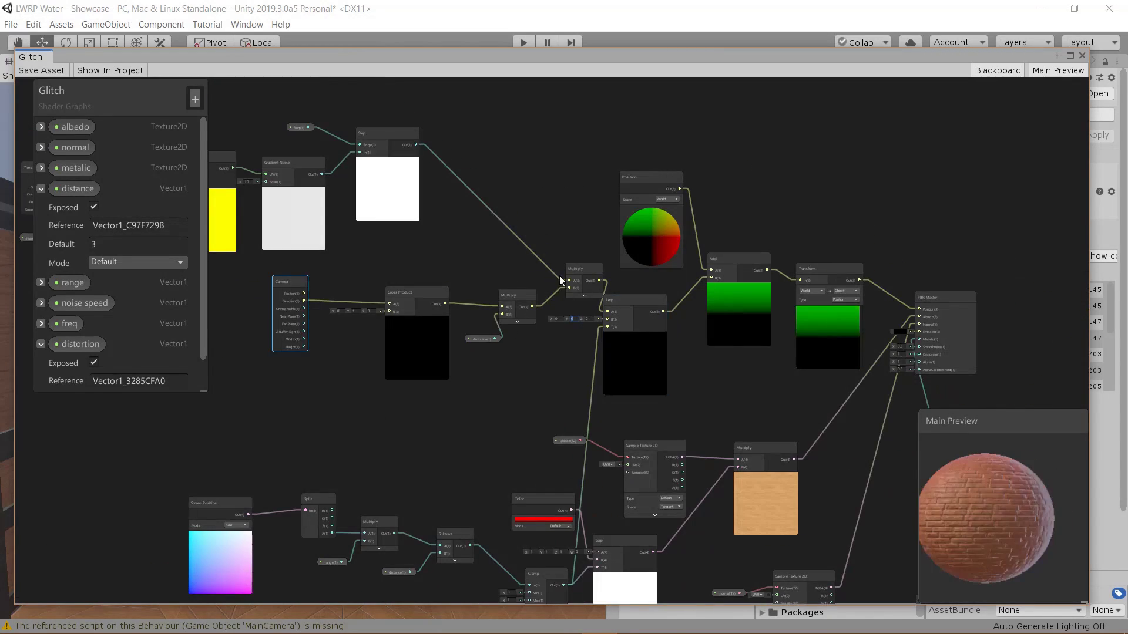
middle_drag(559, 230, 558, 219)
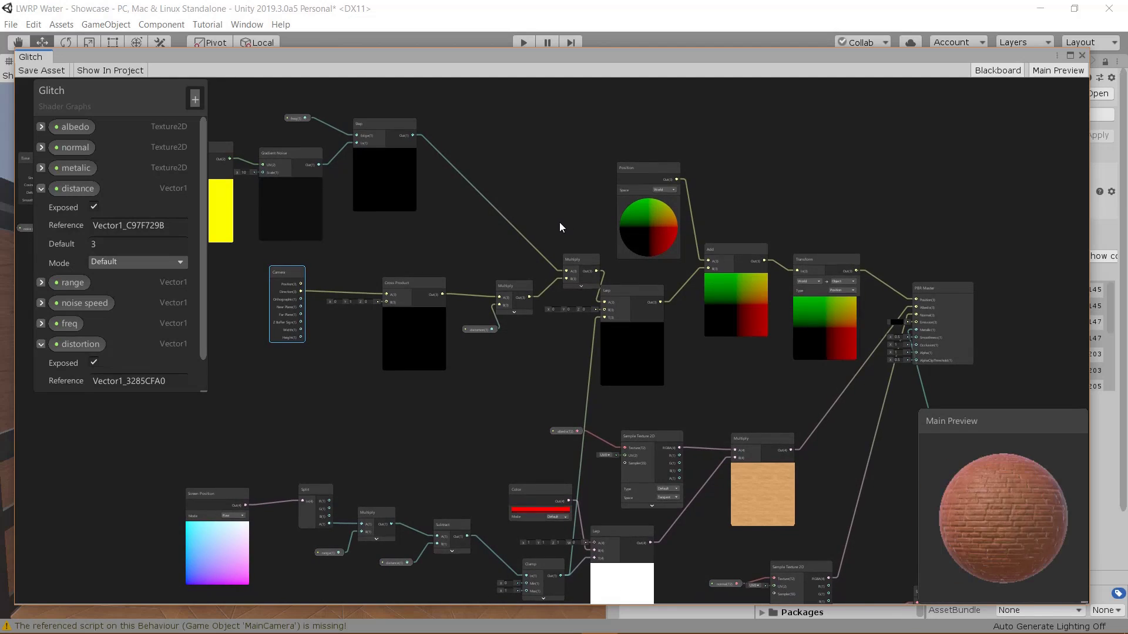
scroll(592, 267, up, 3)
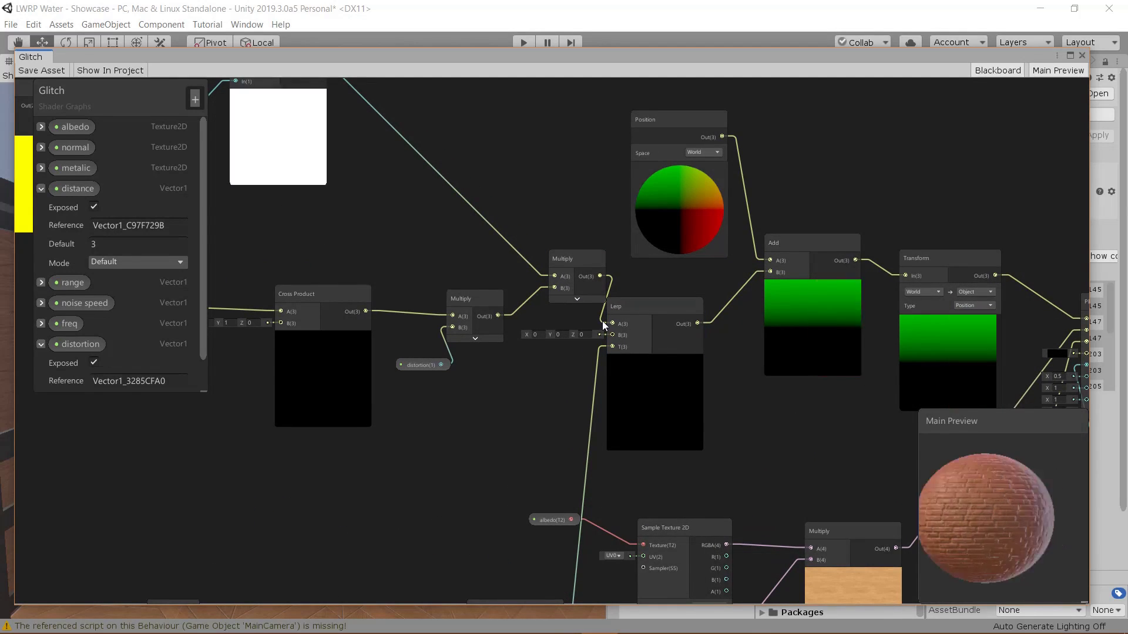
drag(593, 324, 612, 336)
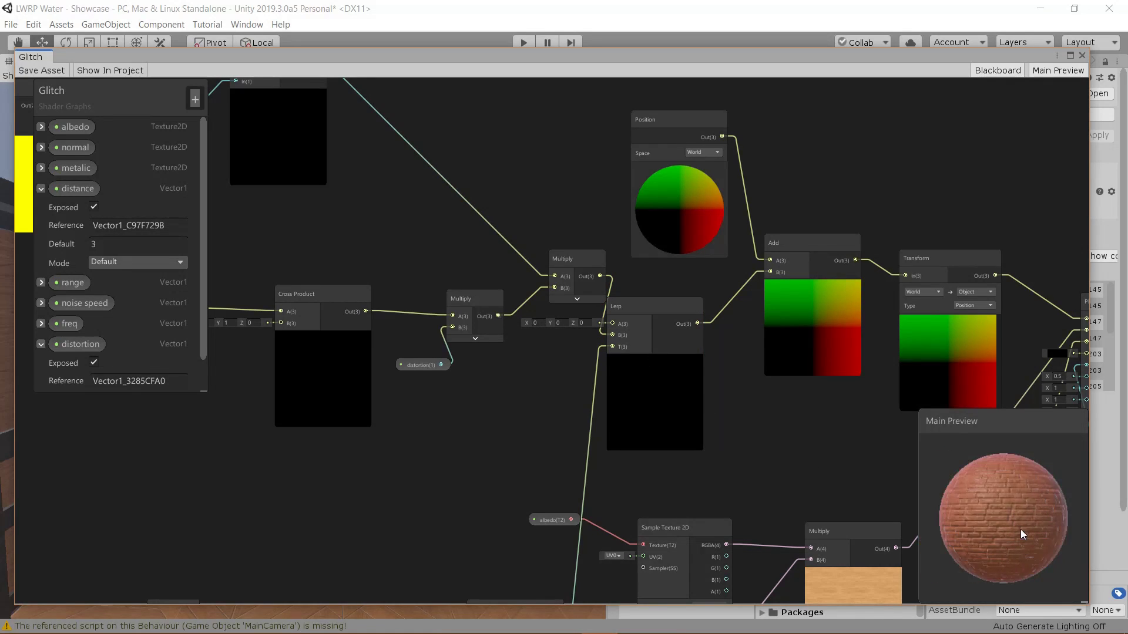
middle_drag(477, 216, 584, 244)
scroll(584, 244, down, 2)
middle_drag(513, 244, 573, 266)
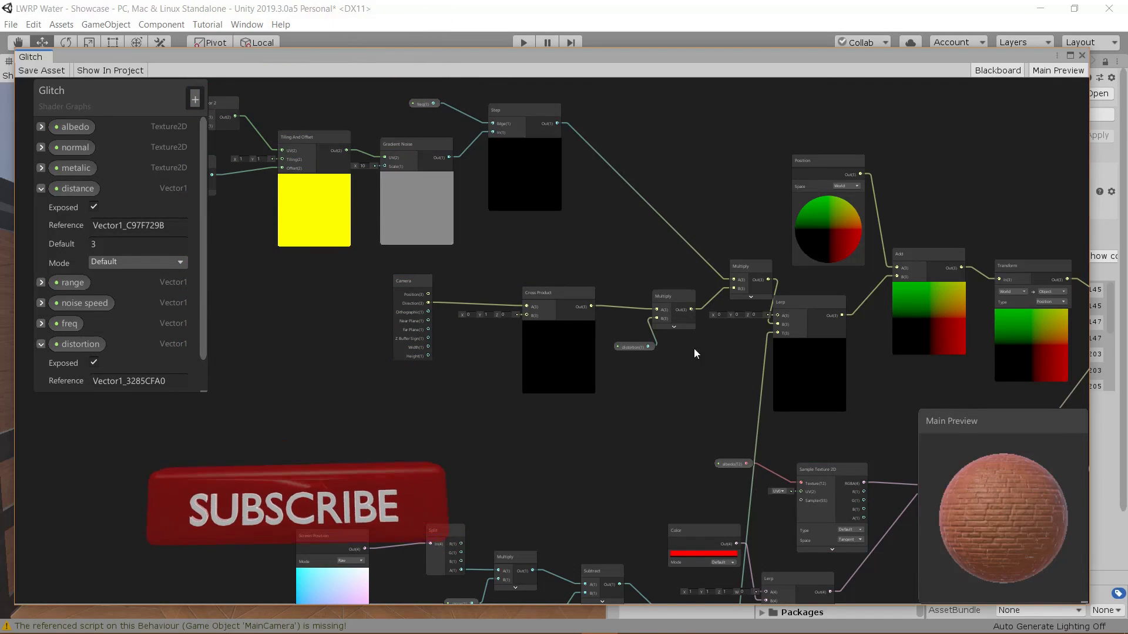
scroll(562, 346, up, 3)
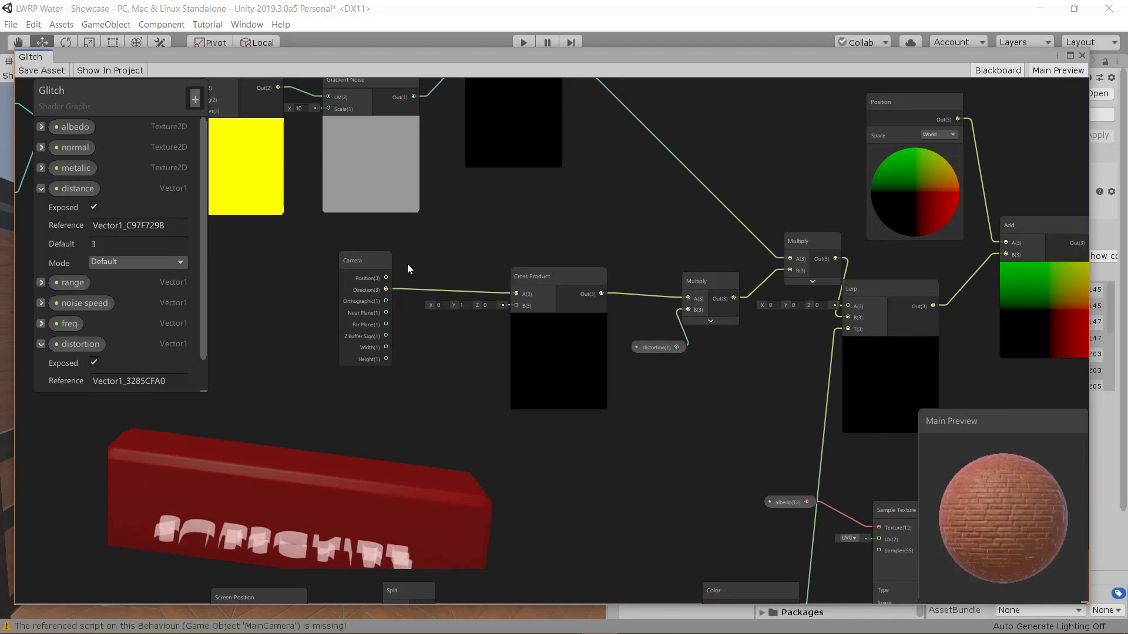
click(355, 265)
Reposition the Camera and Cross Product nodes and add a Rotate About Axis node
drag(355, 265, 385, 271)
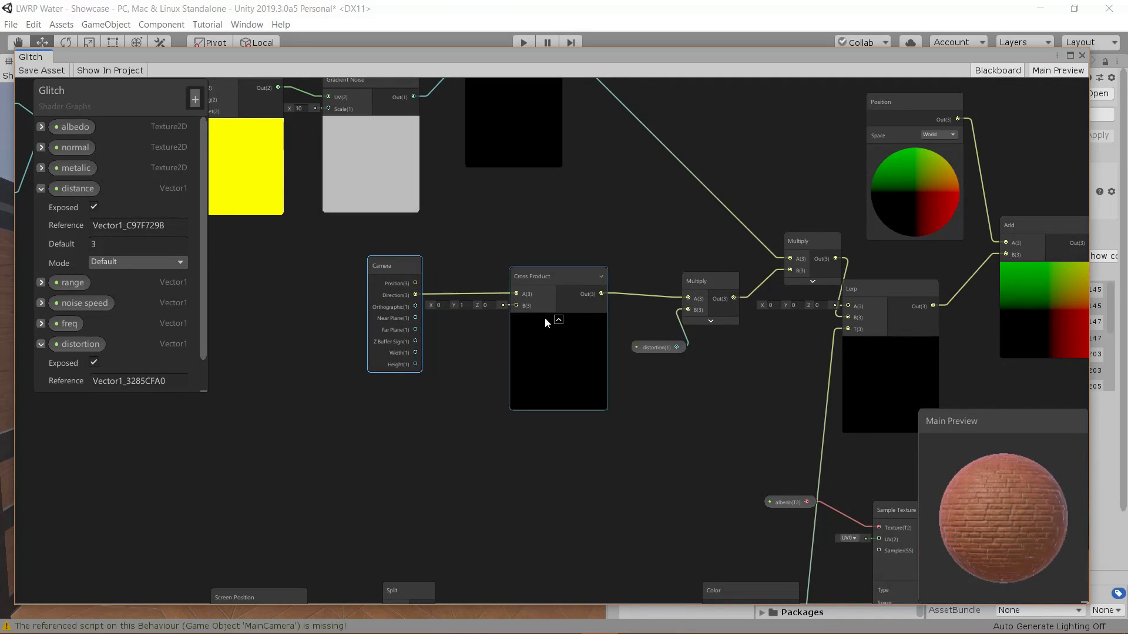
shift+click(545, 285)
drag(536, 284, 340, 287)
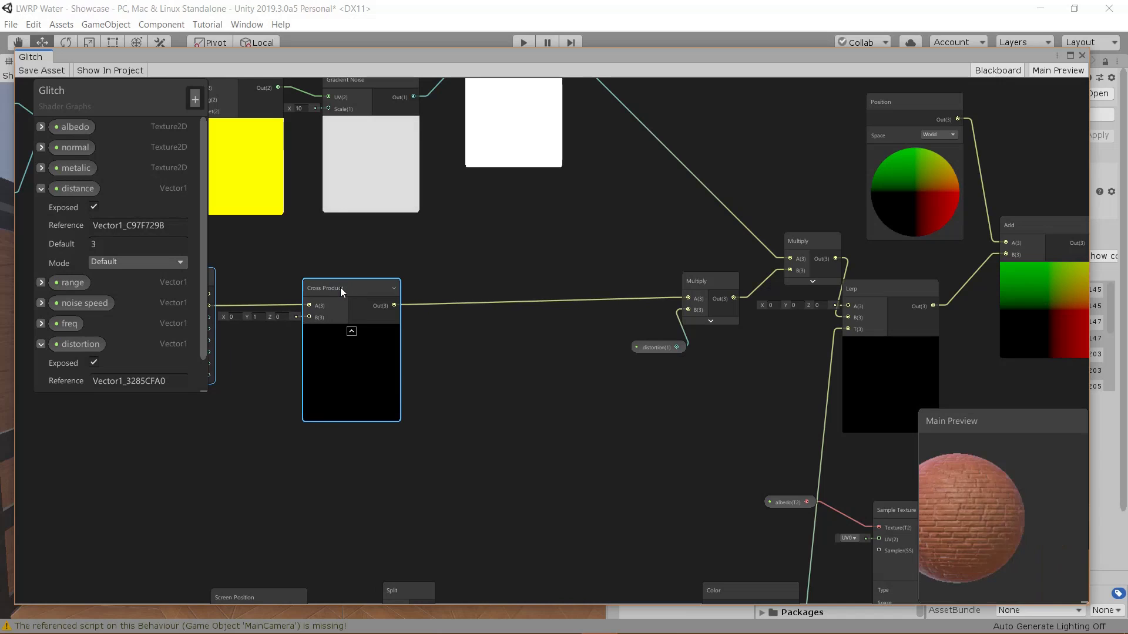
right_click(498, 325)
click(513, 330)
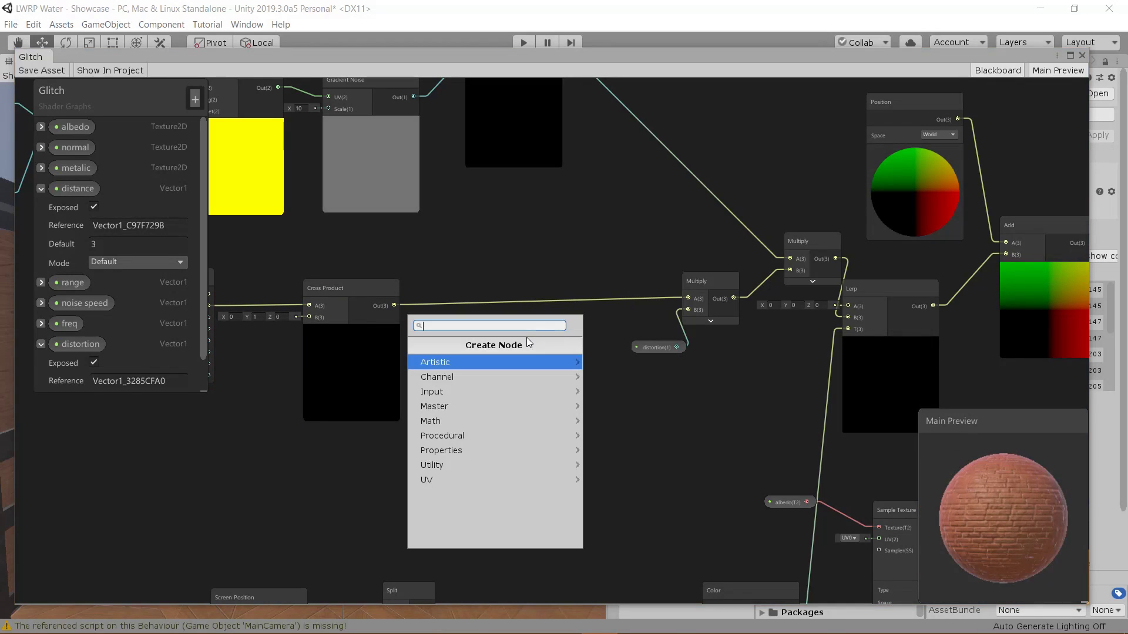
text(rotate)
key(Down)
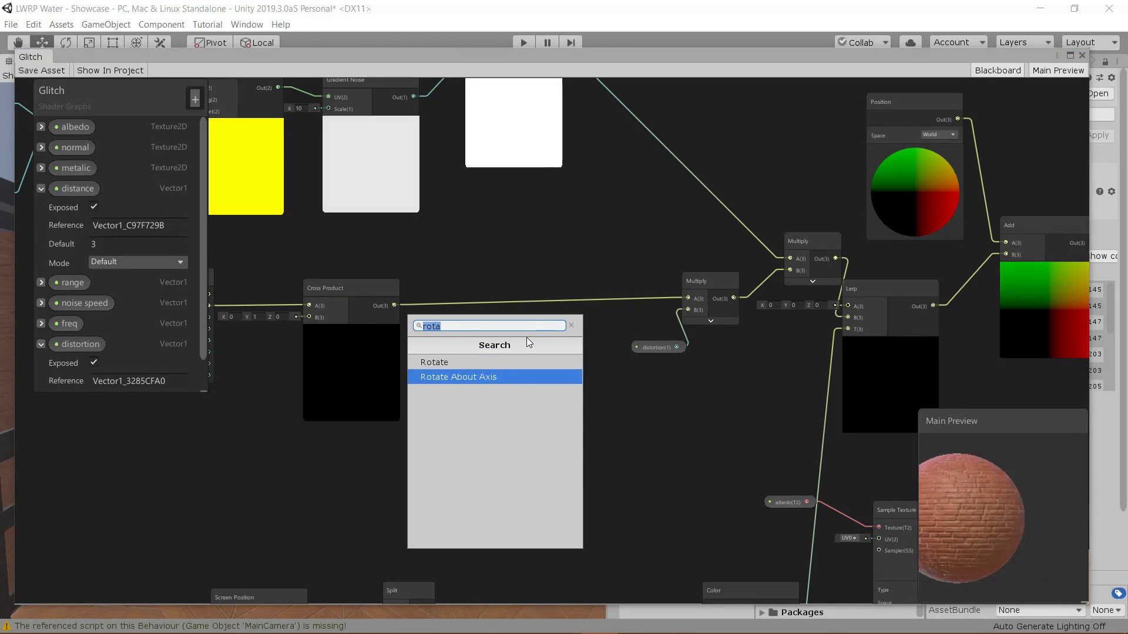
key(Return)
Wire Cross Product into Rotate About Axis In and Camera Direction into Axis, in Degrees, with Out to Multiply A
drag(530, 358, 528, 296)
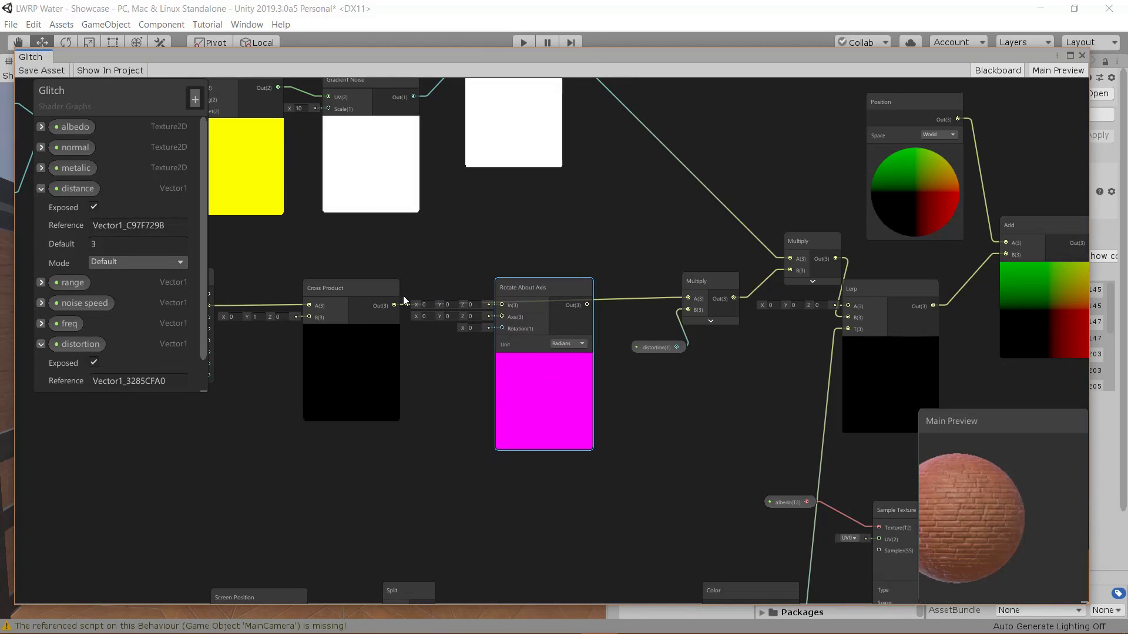
drag(393, 306, 427, 315)
drag(500, 310, 501, 304)
middle_drag(414, 386, 596, 347)
drag(366, 257, 387, 333)
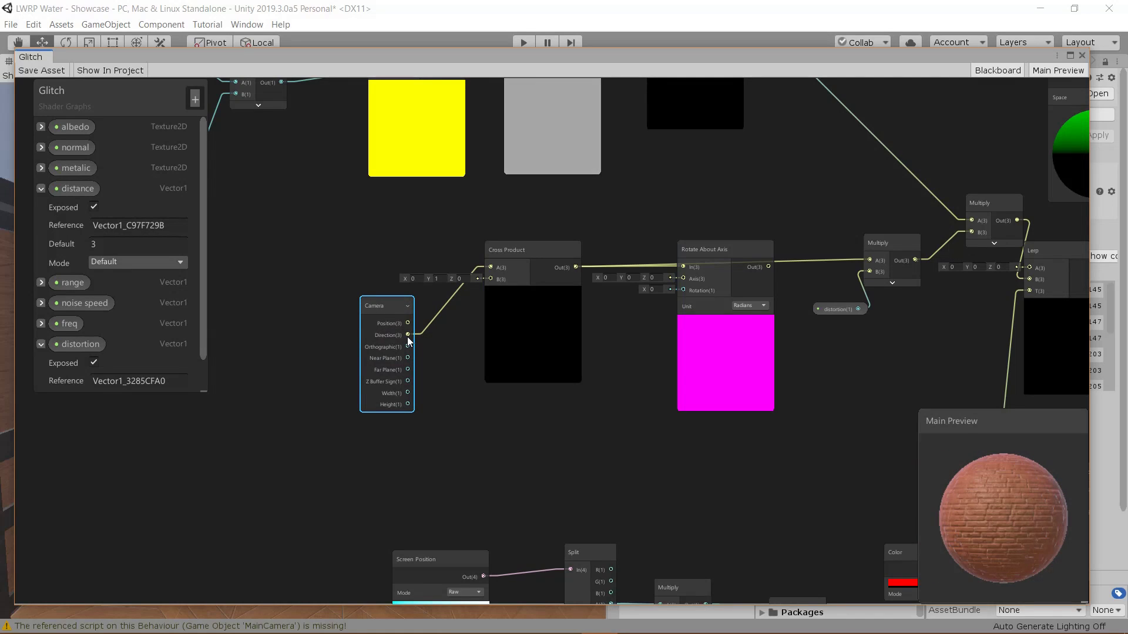
click(538, 281)
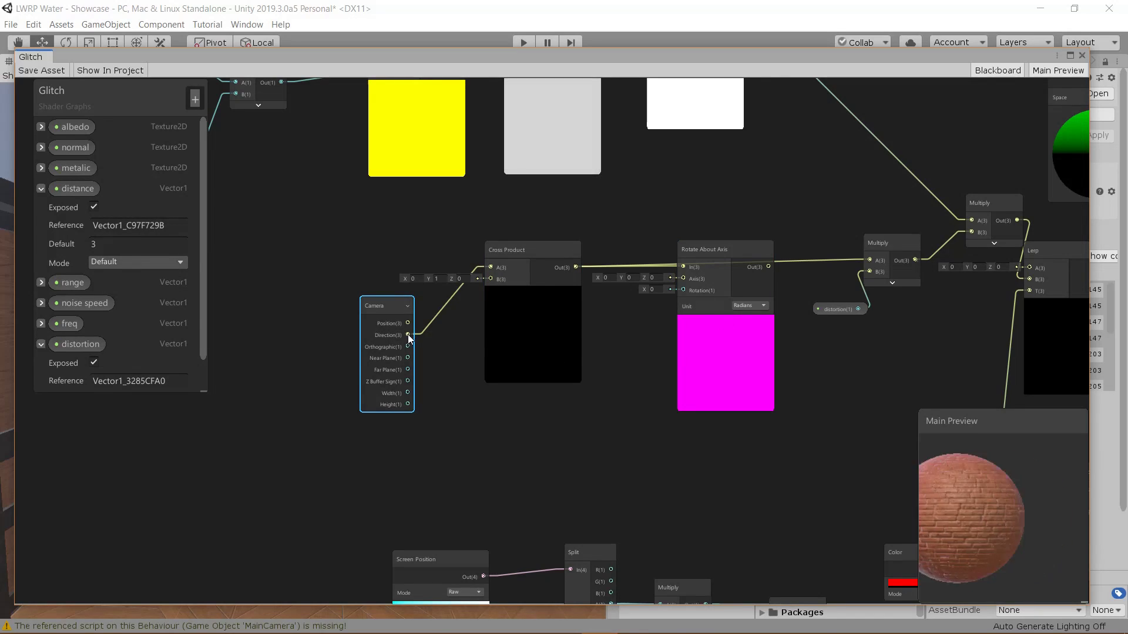
drag(408, 334, 682, 278)
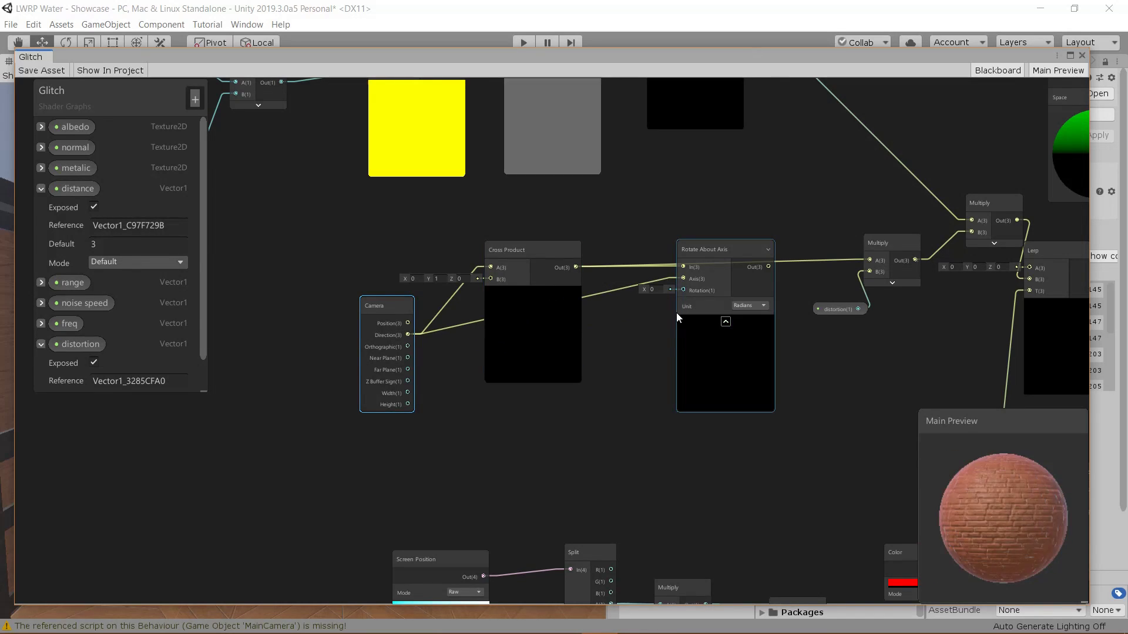
middle_drag(588, 361, 503, 403)
click(658, 348)
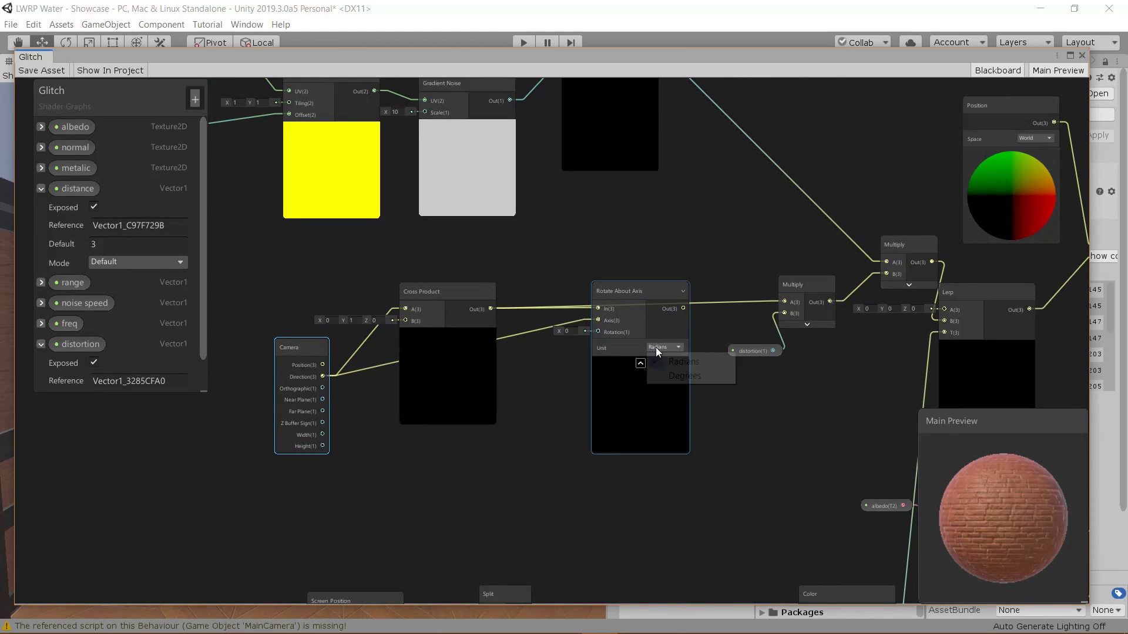
click(682, 376)
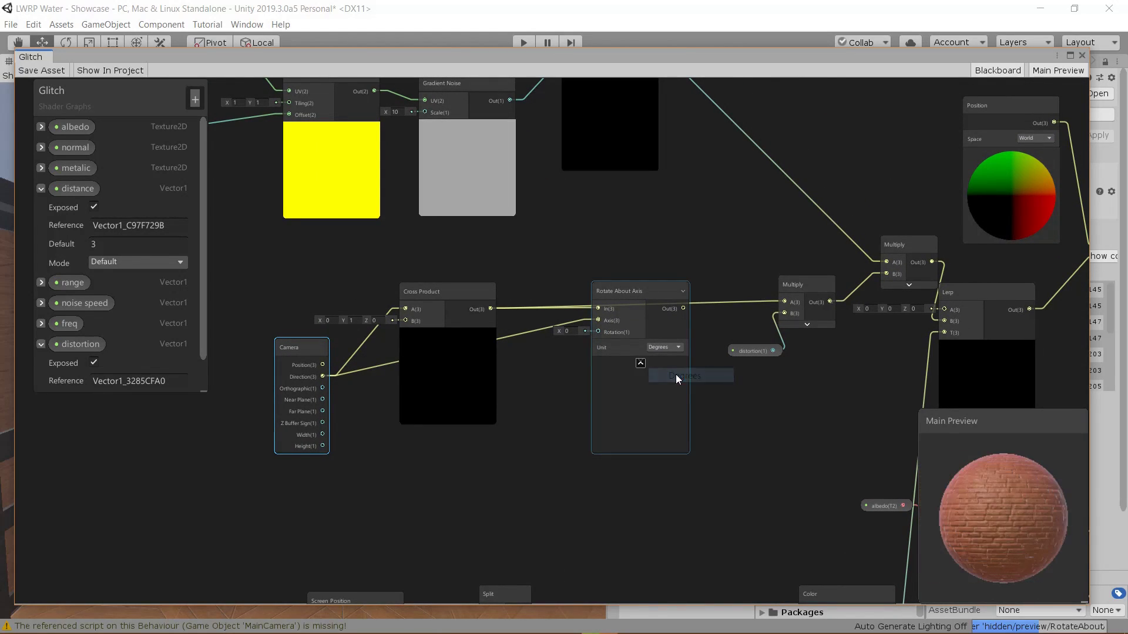
drag(683, 308, 785, 303)
Test Rotation values 90, 180 and 270, then set it back to 0
click(611, 355)
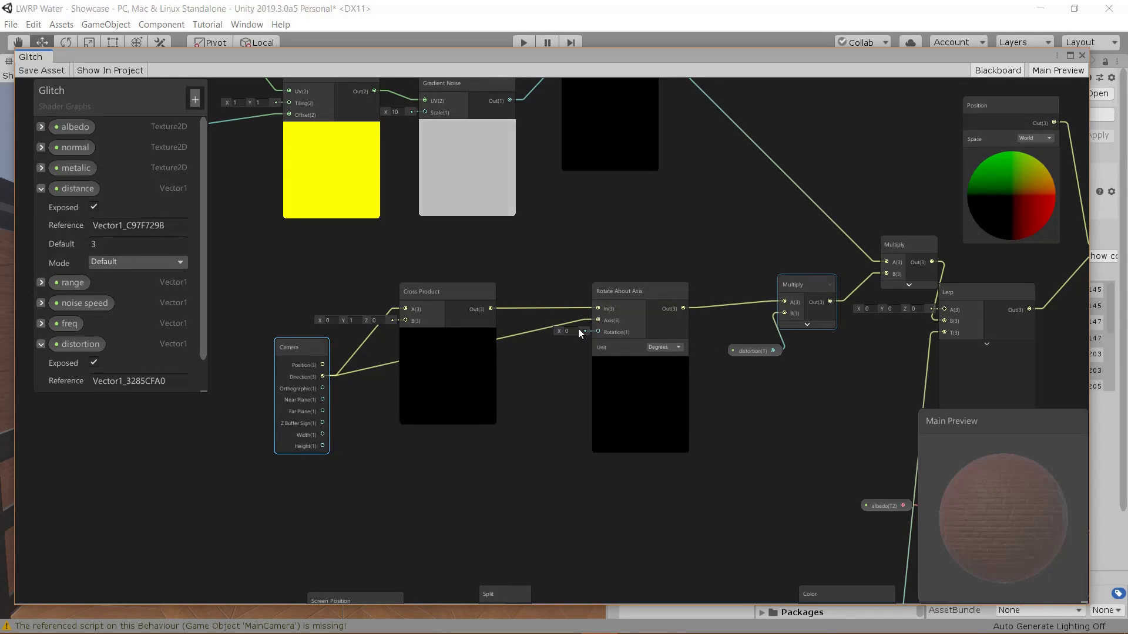
click(578, 330)
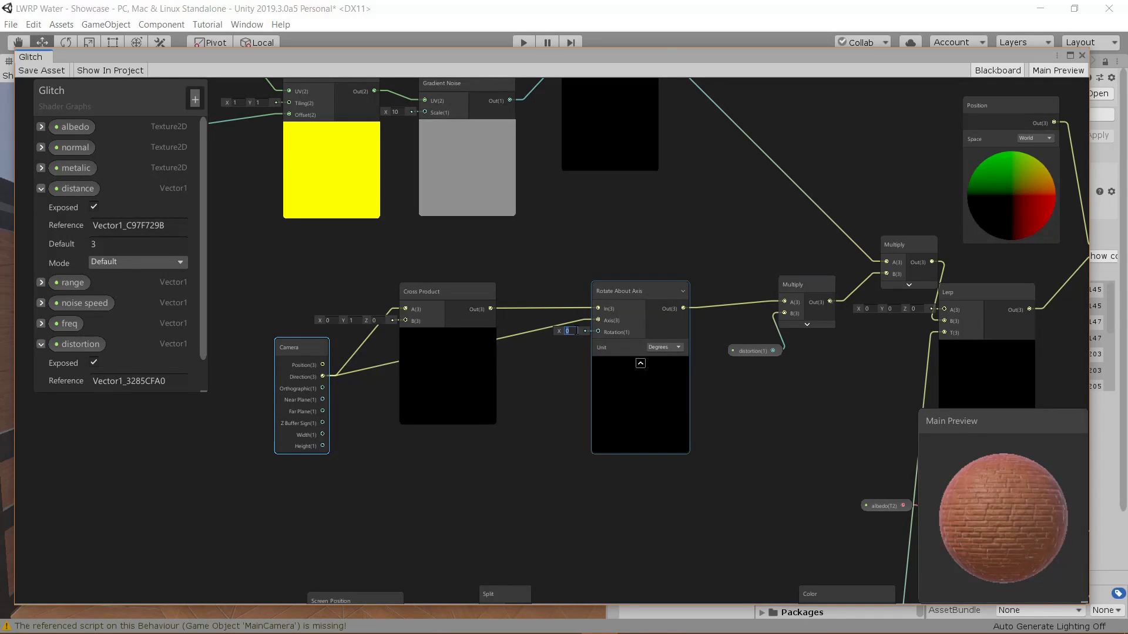
text(90)
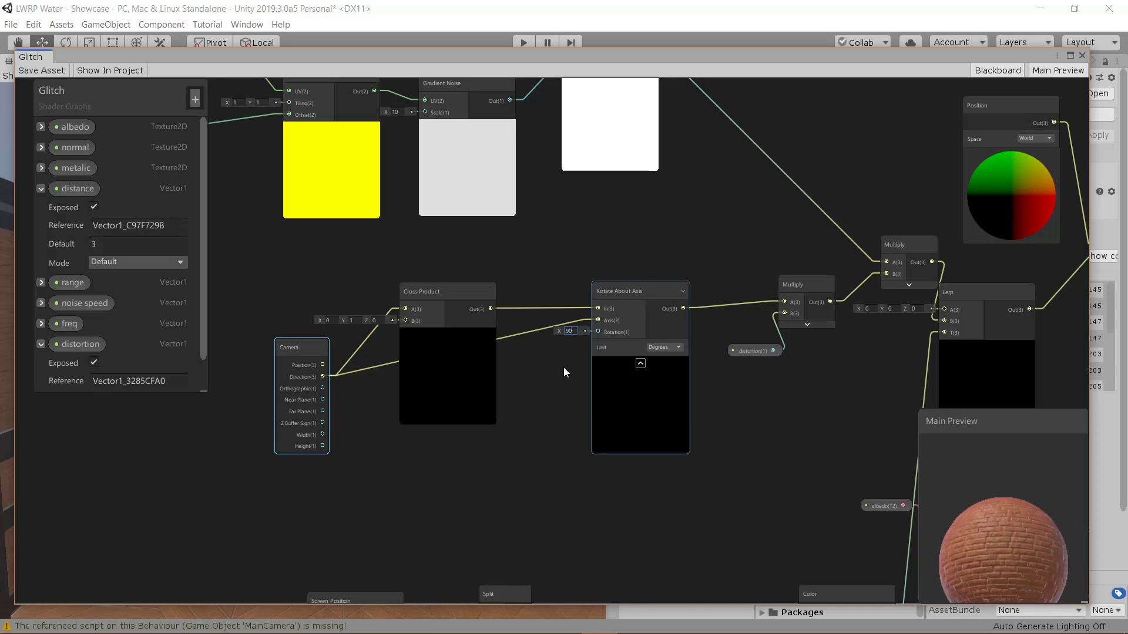
key(BackSpace)
key(BackSpace)
text(180)
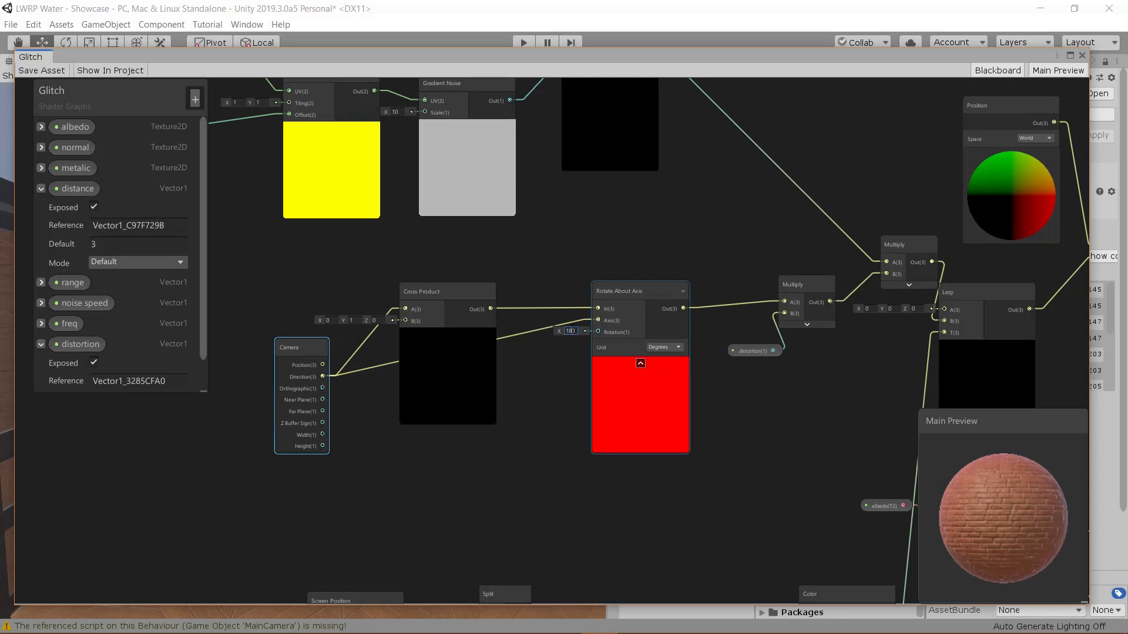
text(270)
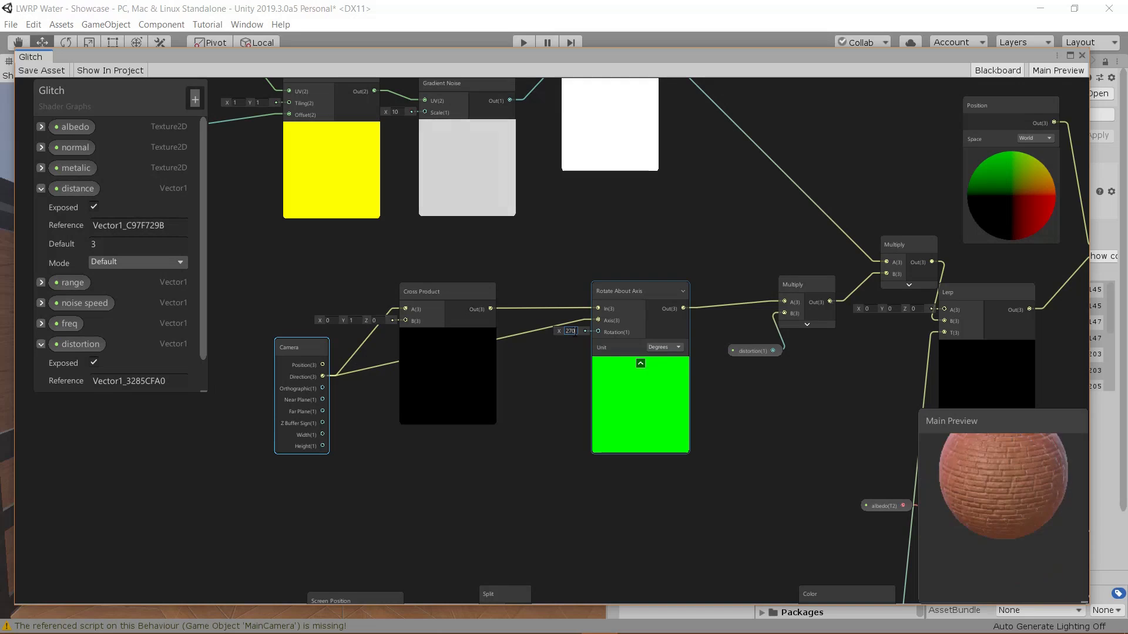
double_click(570, 331)
text(0)
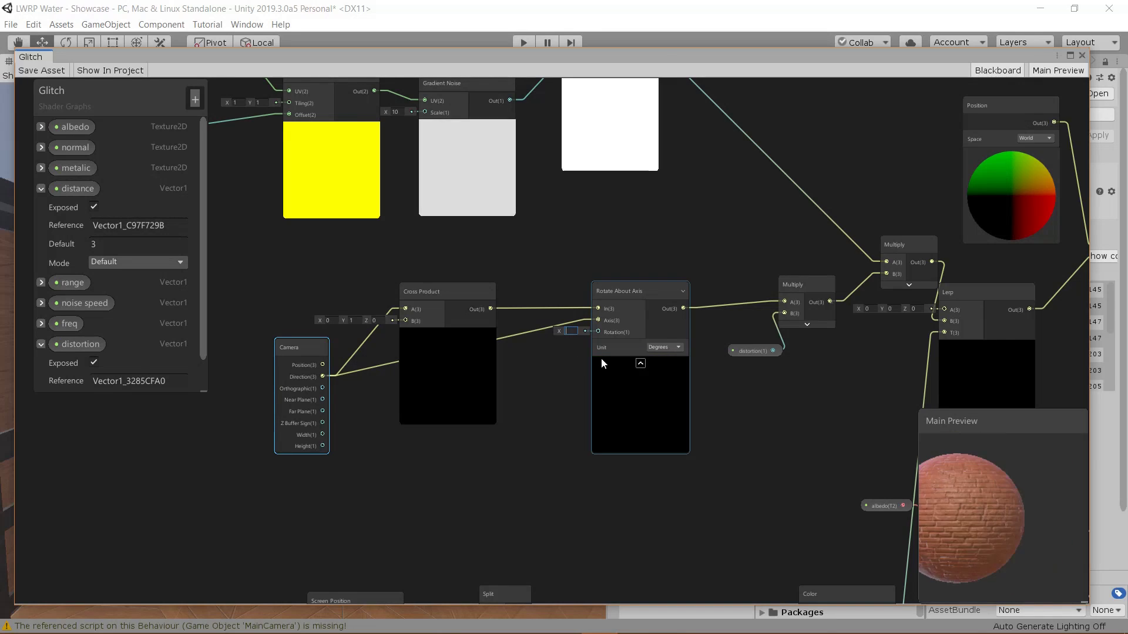
Rearrange the Camera, Cross Product and noise-generation nodes to make room
middle_drag(610, 311, 716, 334)
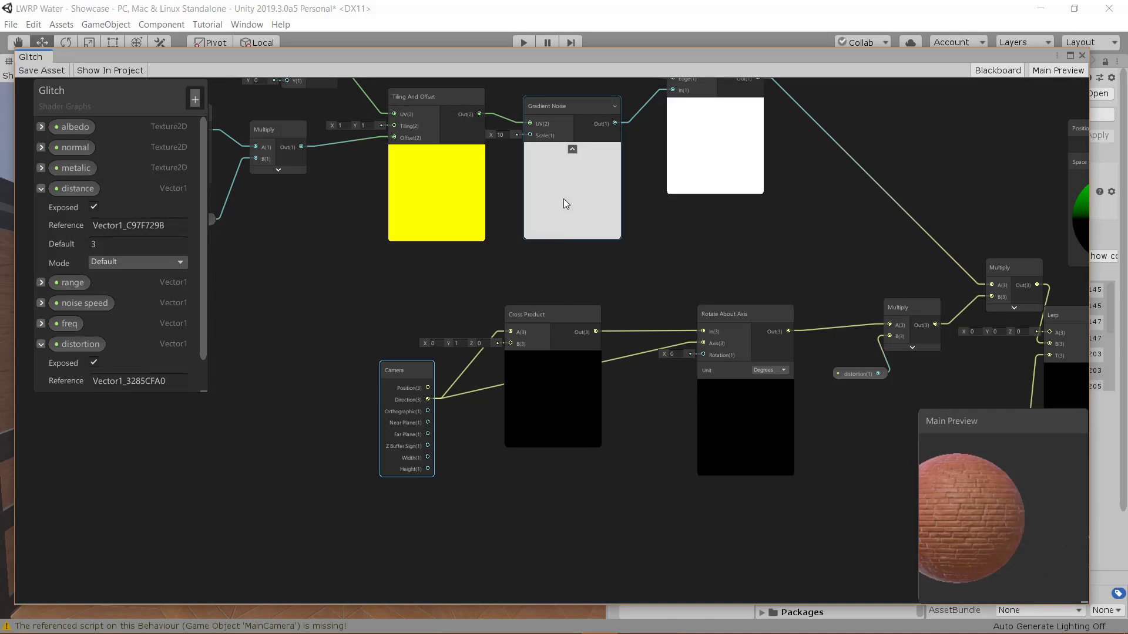
drag(395, 316, 571, 471)
drag(571, 410, 614, 488)
middle_drag(555, 259, 536, 328)
scroll(537, 327, down, 2)
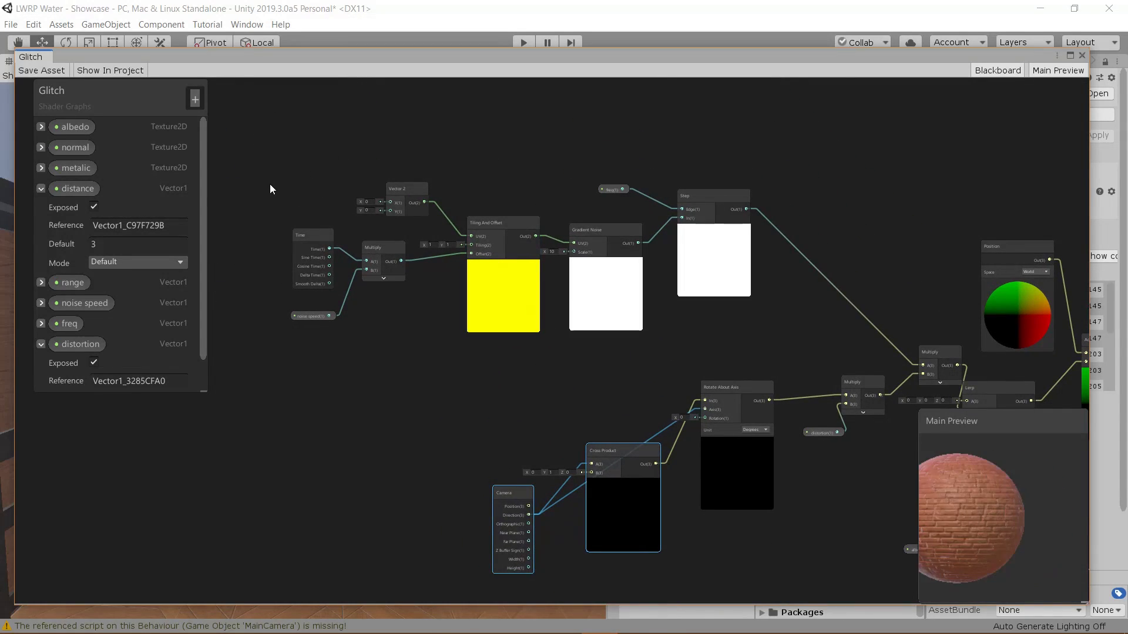
drag(270, 184, 593, 354)
drag(475, 273, 355, 241)
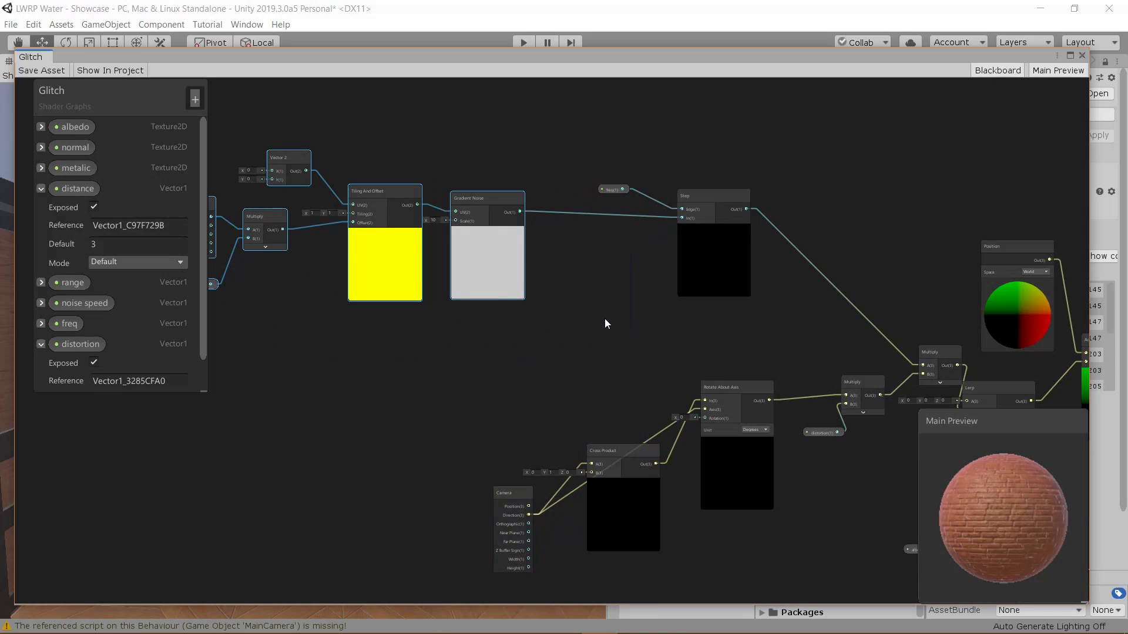
drag(519, 211, 539, 343)
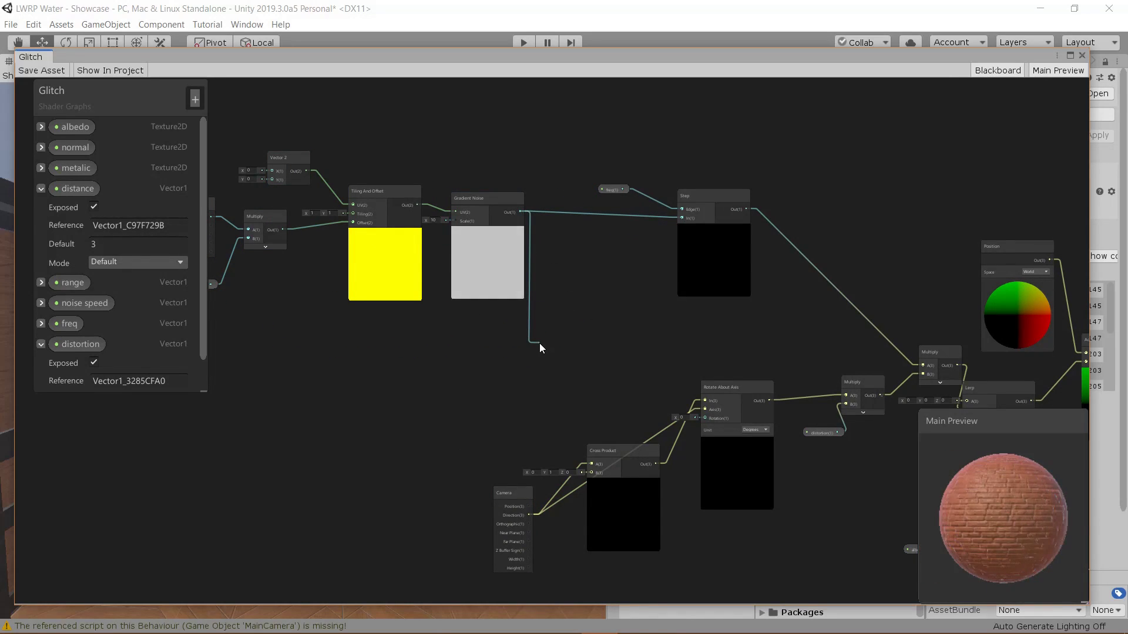
Add a Remap node on the Gradient Noise output and place it below Gradient Noise
text(rem)
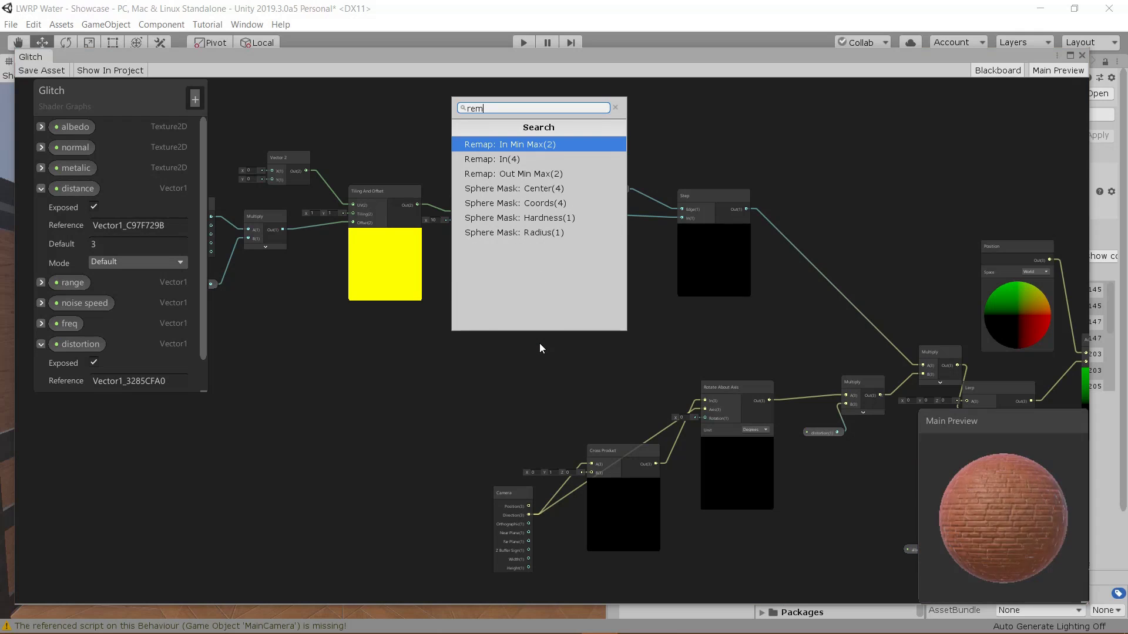
key(Down)
key(Return)
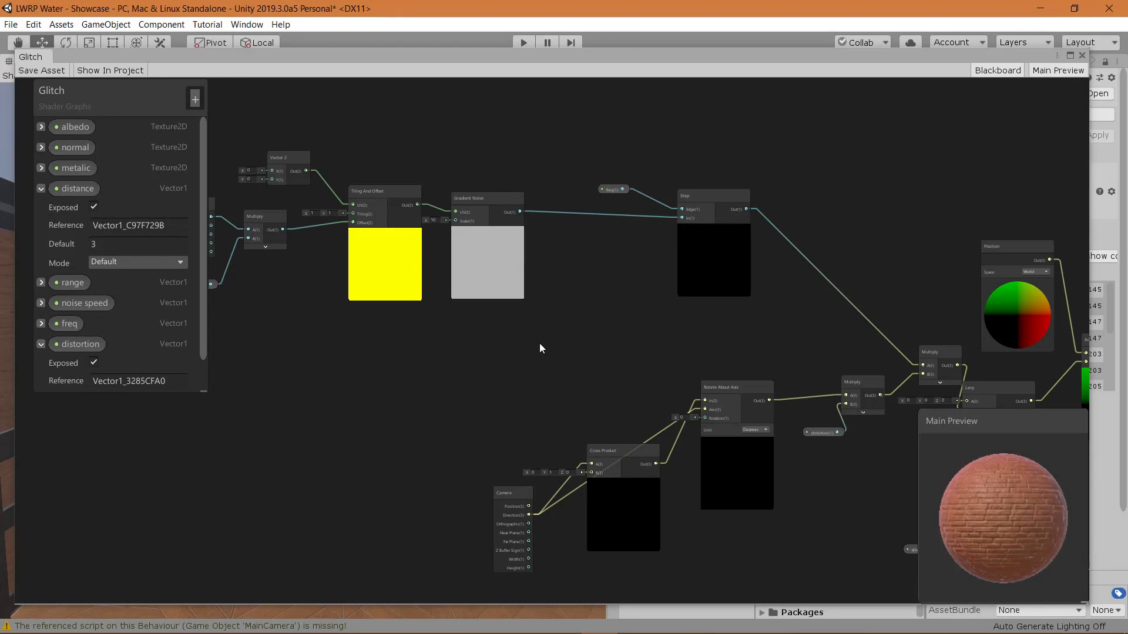
scroll(609, 326, up, 2)
drag(586, 356, 599, 309)
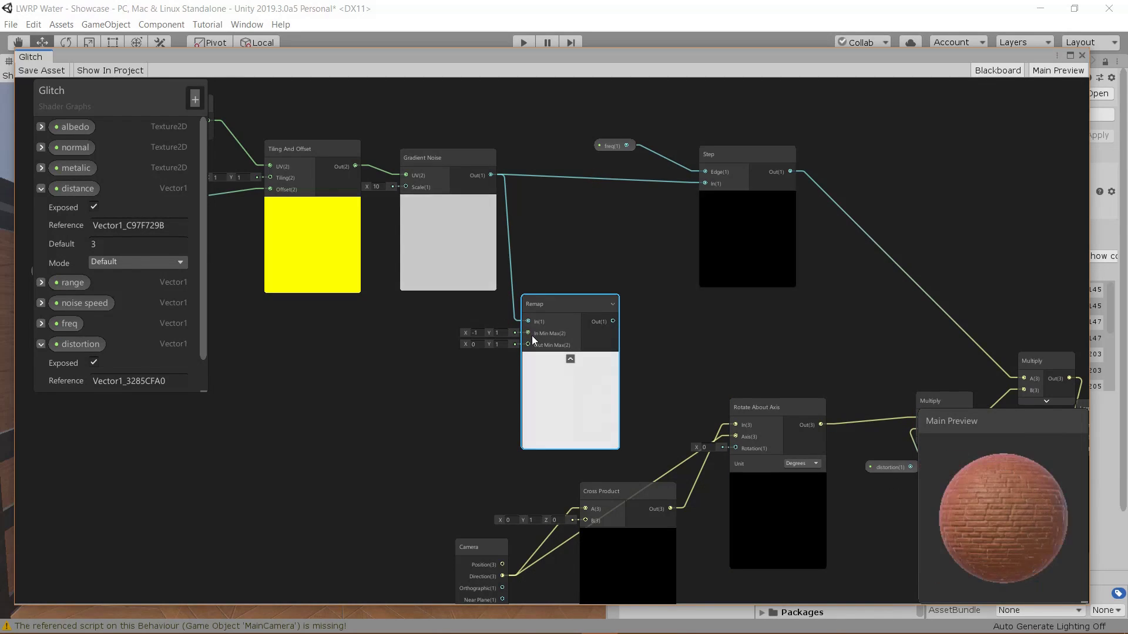
scroll(543, 337, up, 2)
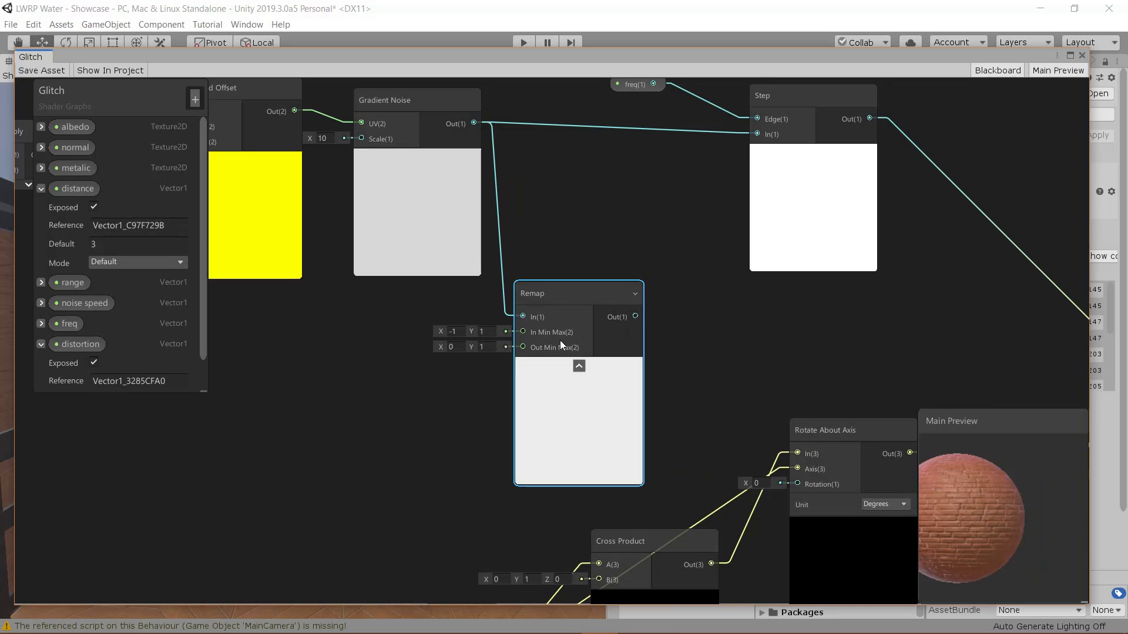
Feed a Vector 2 of freq (X) and 1 (Y) into Remap's In Min Max
right_click(347, 301)
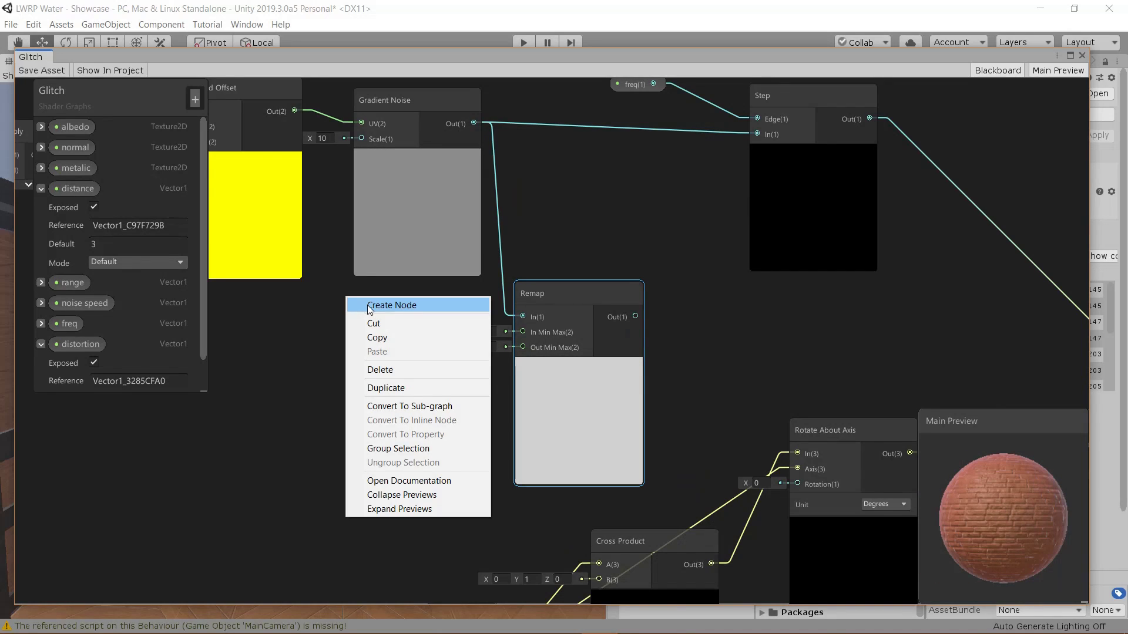
click(369, 306)
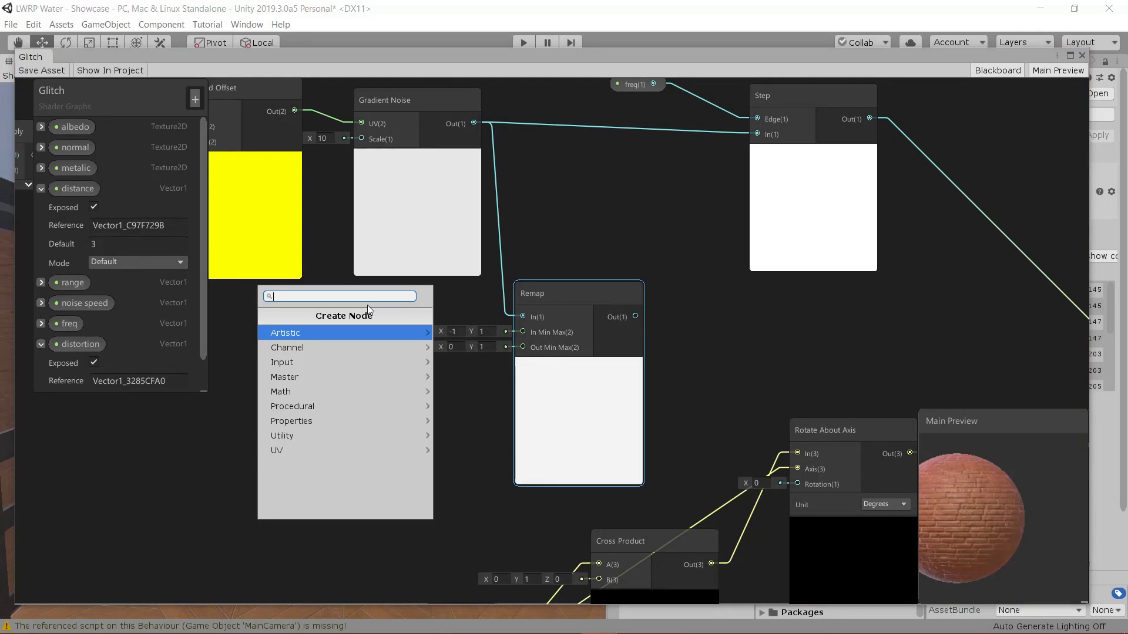
text(ve)
key(Down)
key(Return)
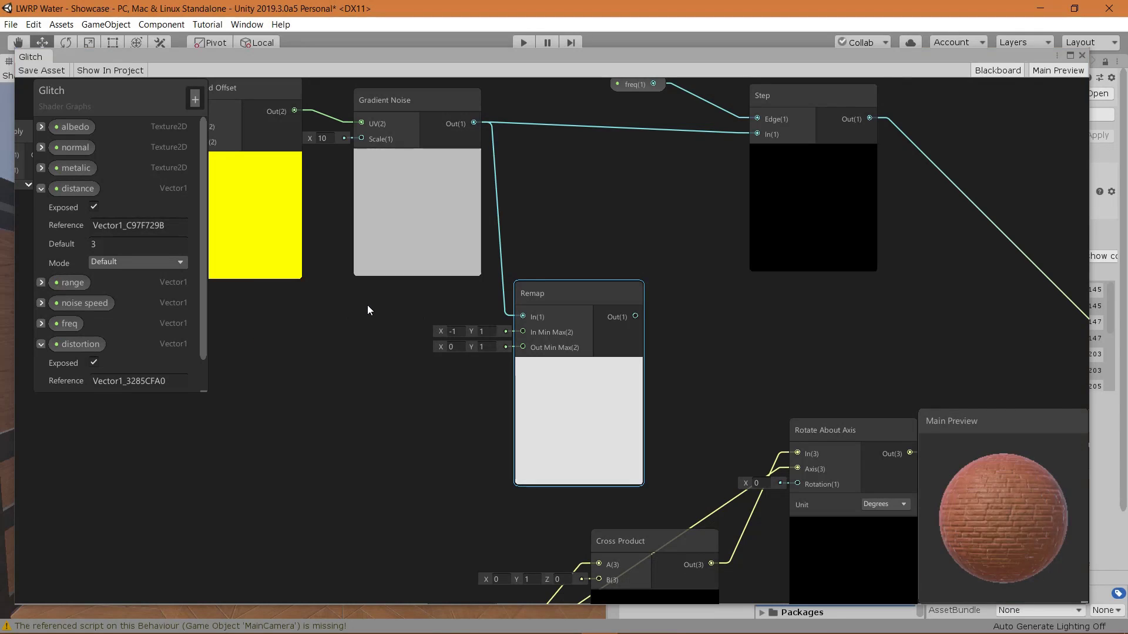
scroll(414, 296, down, 1)
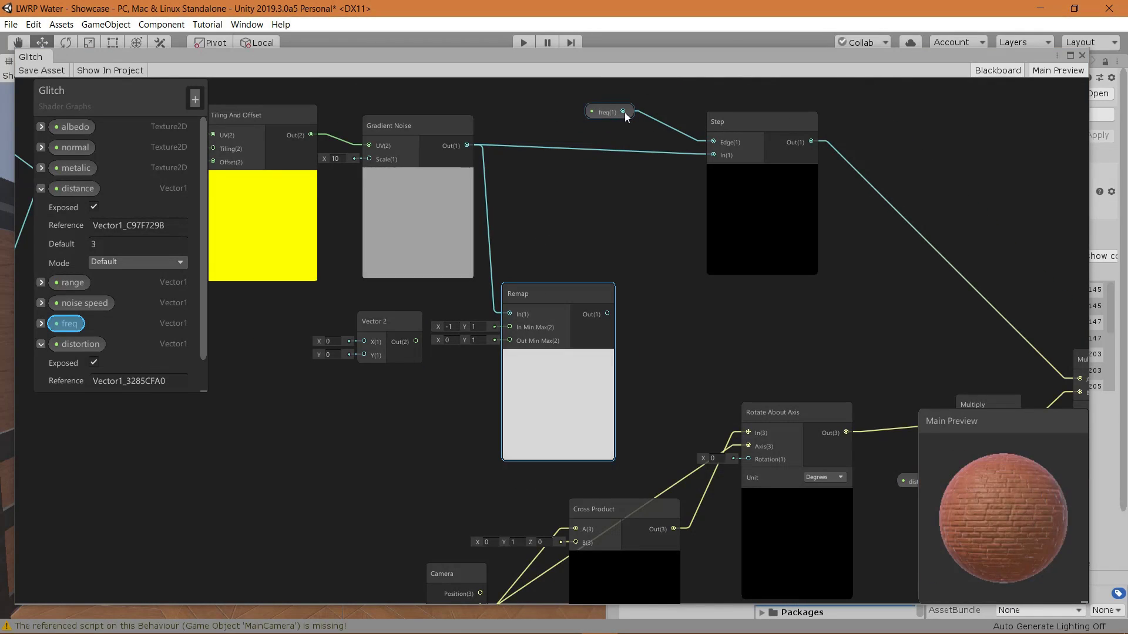
drag(614, 111, 359, 399)
key(ctrl+d)
click(329, 409)
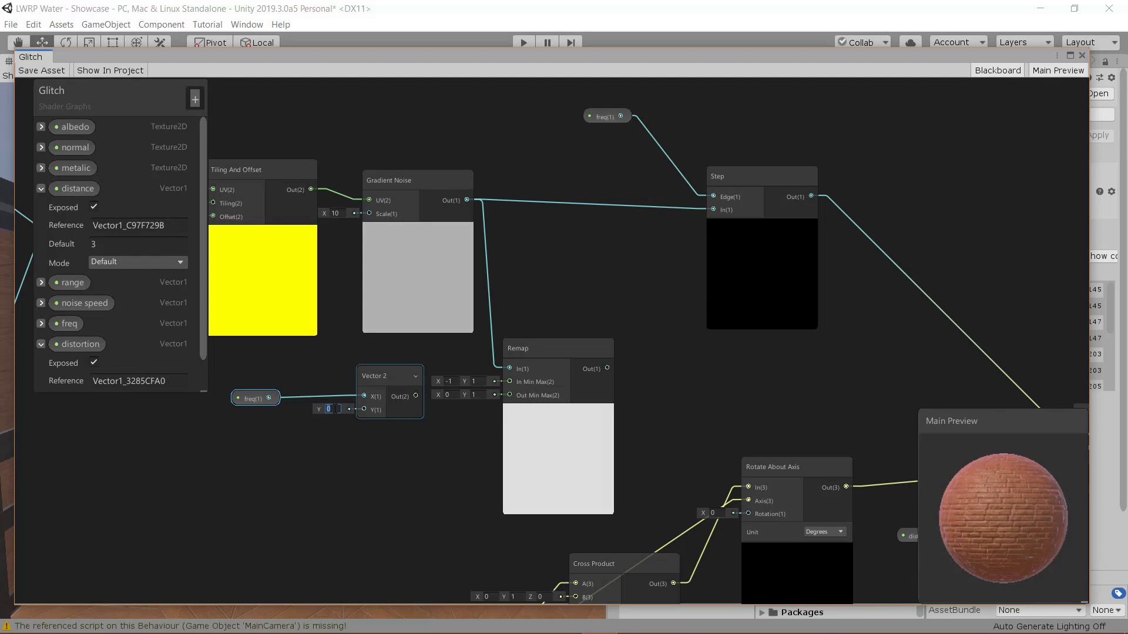
text(1)
drag(415, 396, 510, 382)
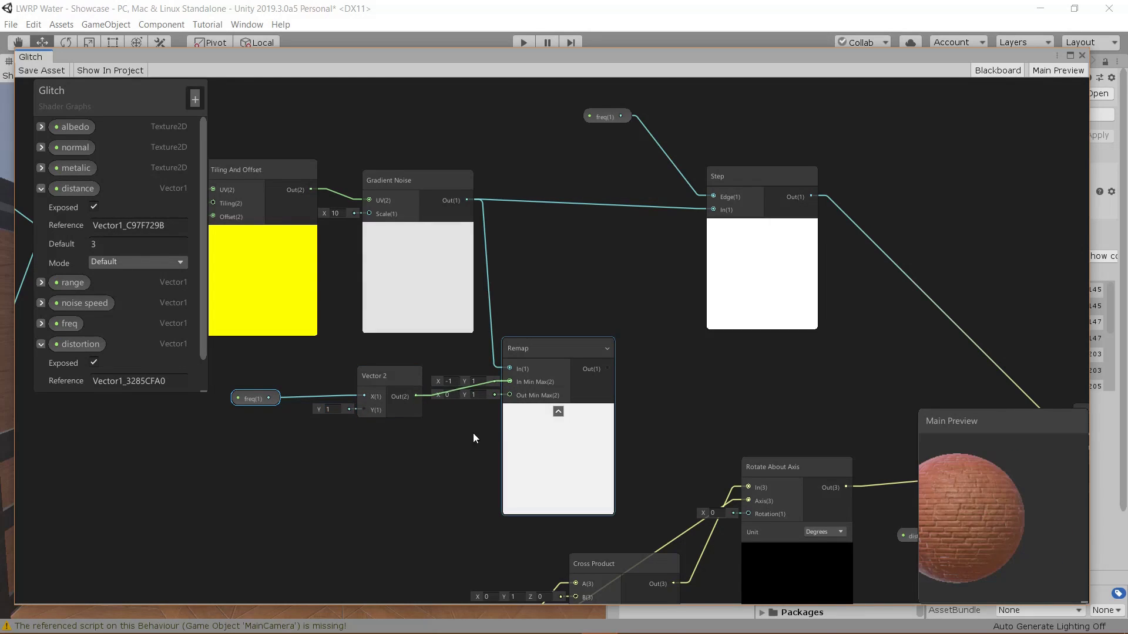
Bring the rotation nodes and Remap into view and collapse Remap's preview
middle_drag(430, 404, 423, 302)
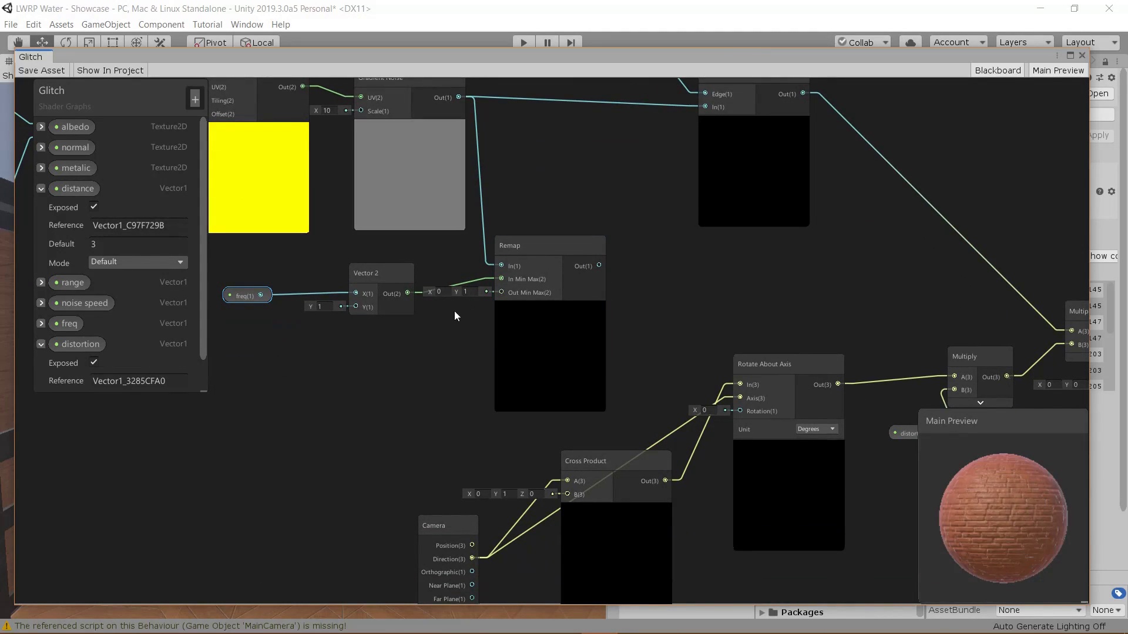
middle_drag(599, 362, 534, 281)
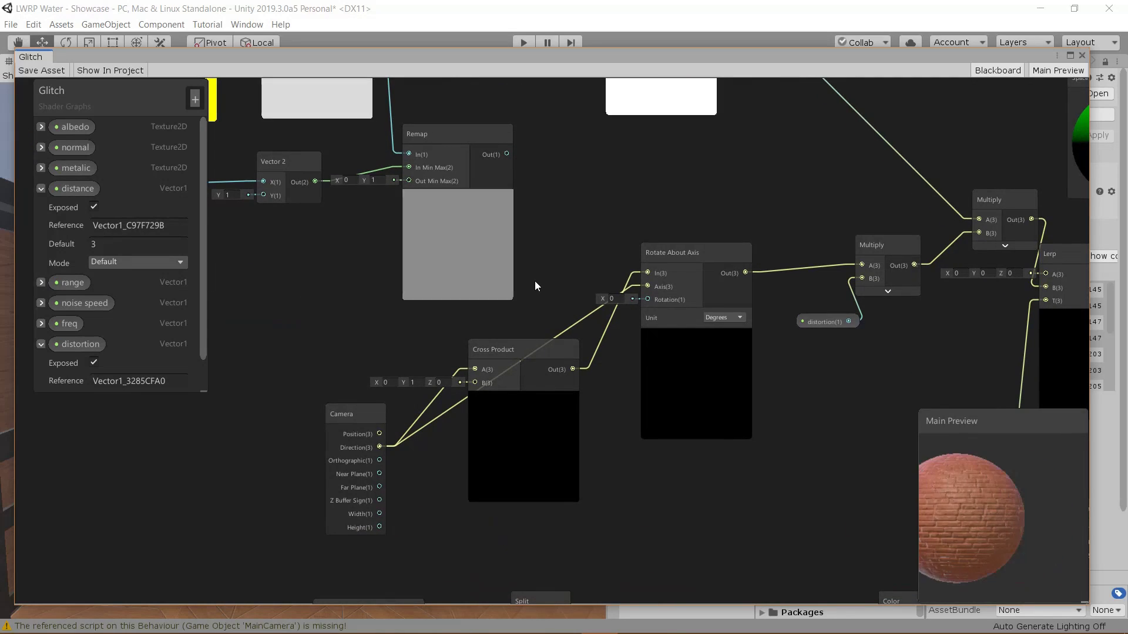
middle_drag(501, 228, 470, 262)
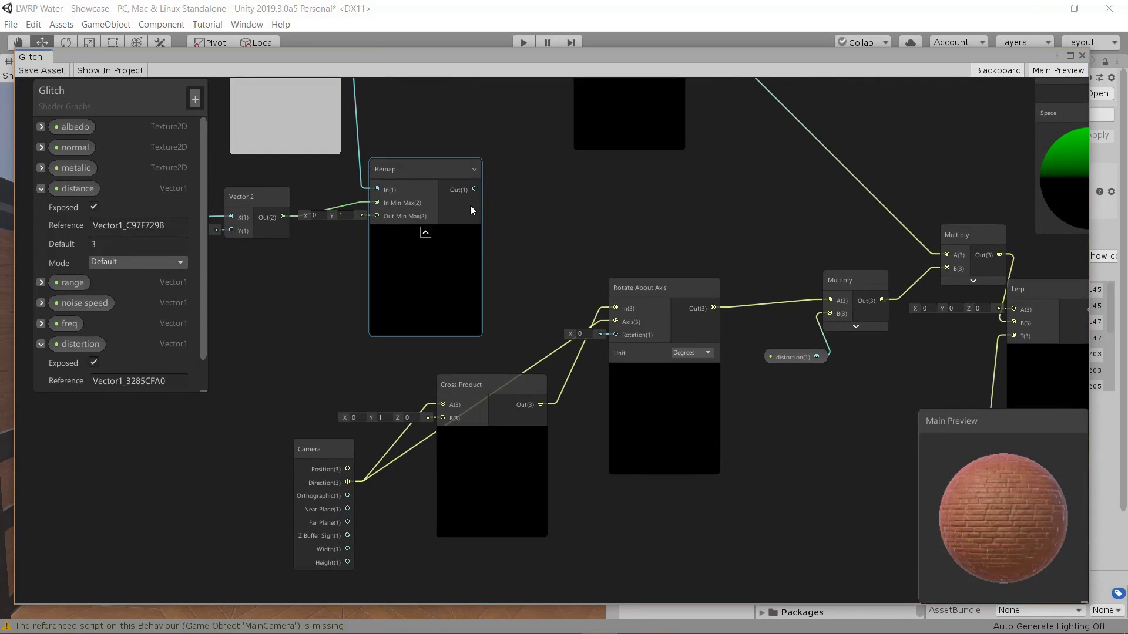
click(425, 232)
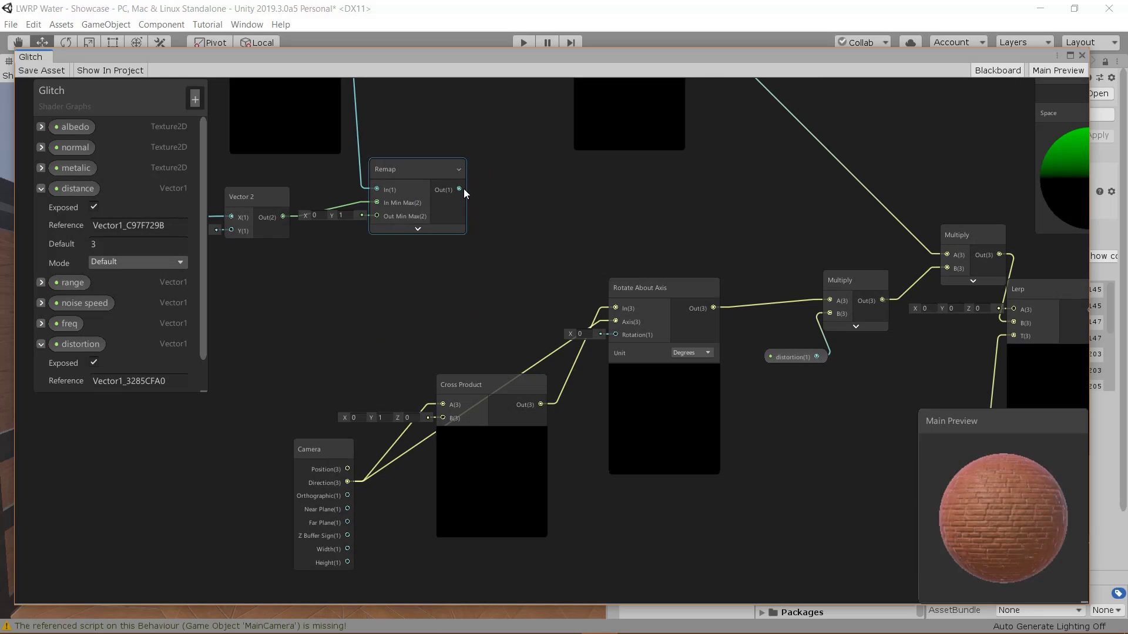
drag(463, 188, 499, 195)
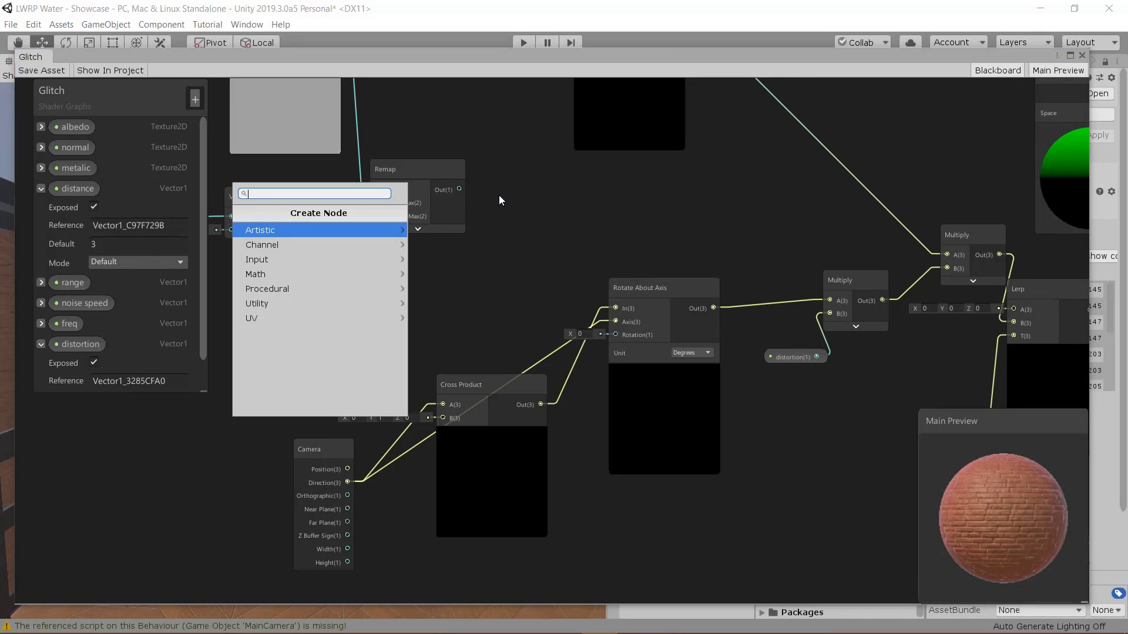
Add a collapsed Lerp node off Remap, set to 360, and wire it into Rotate About Axis Rotation
text(lerp)
key(Return)
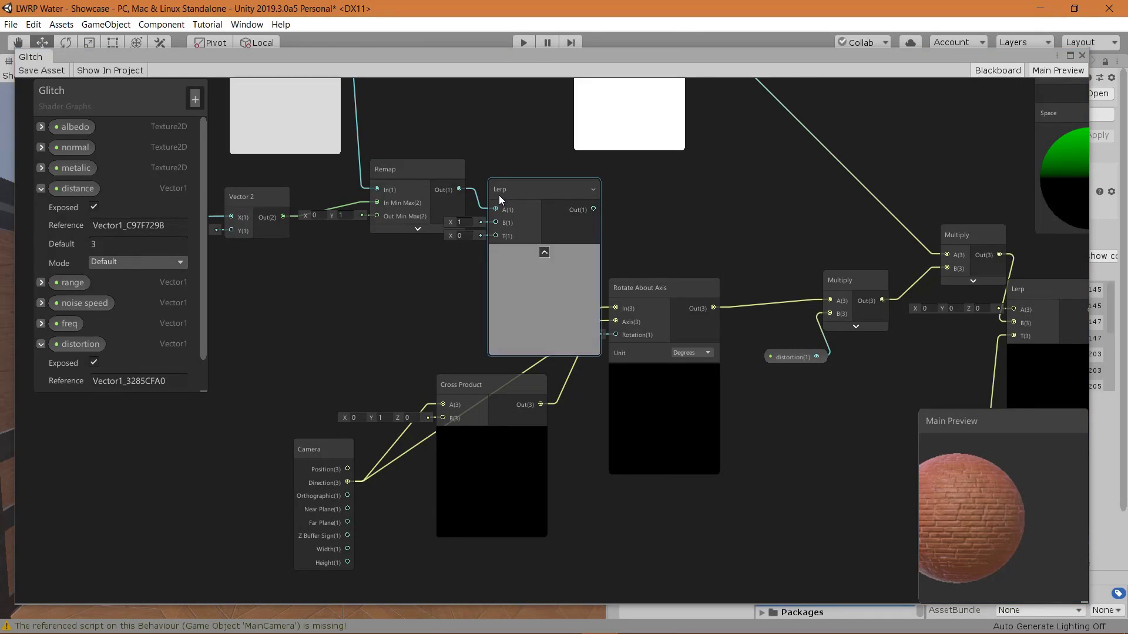
drag(538, 199, 527, 230)
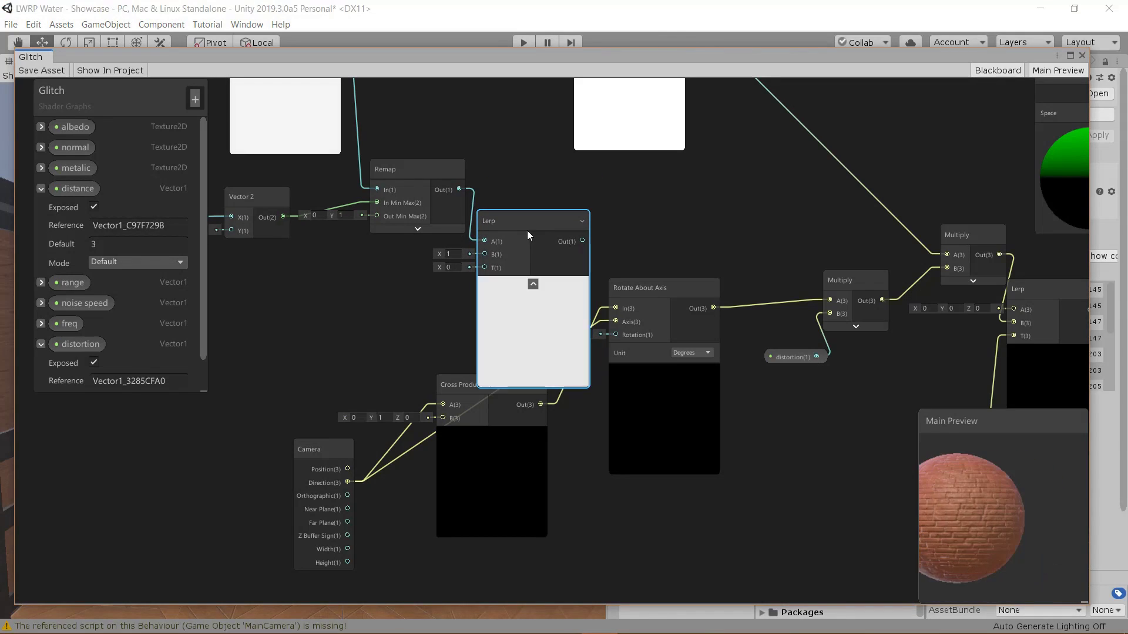
click(532, 284)
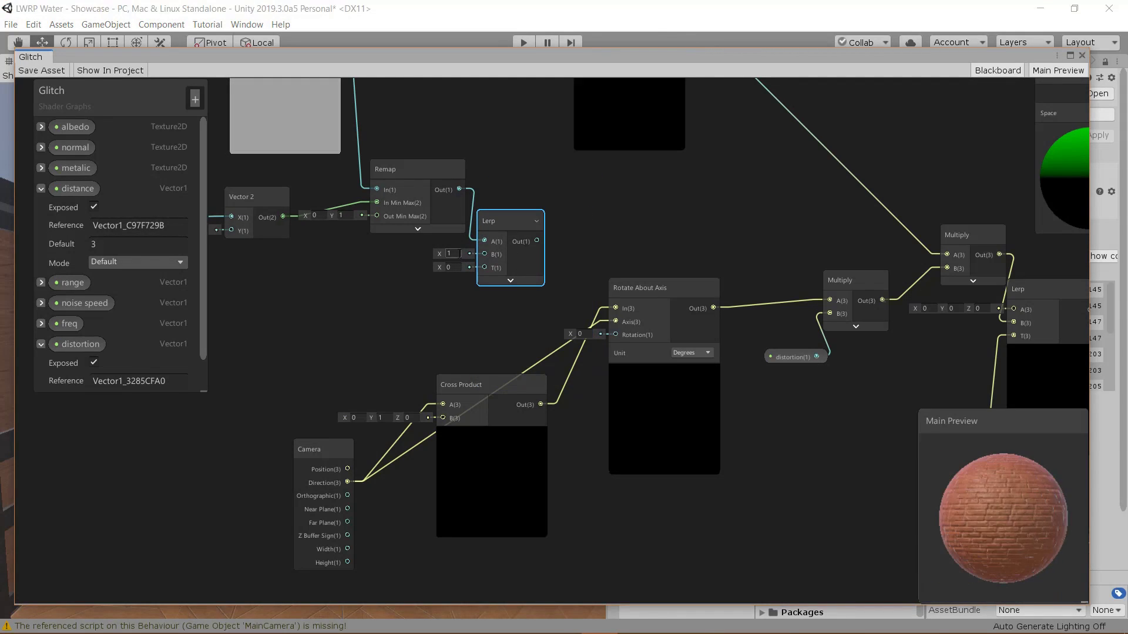
click(459, 253)
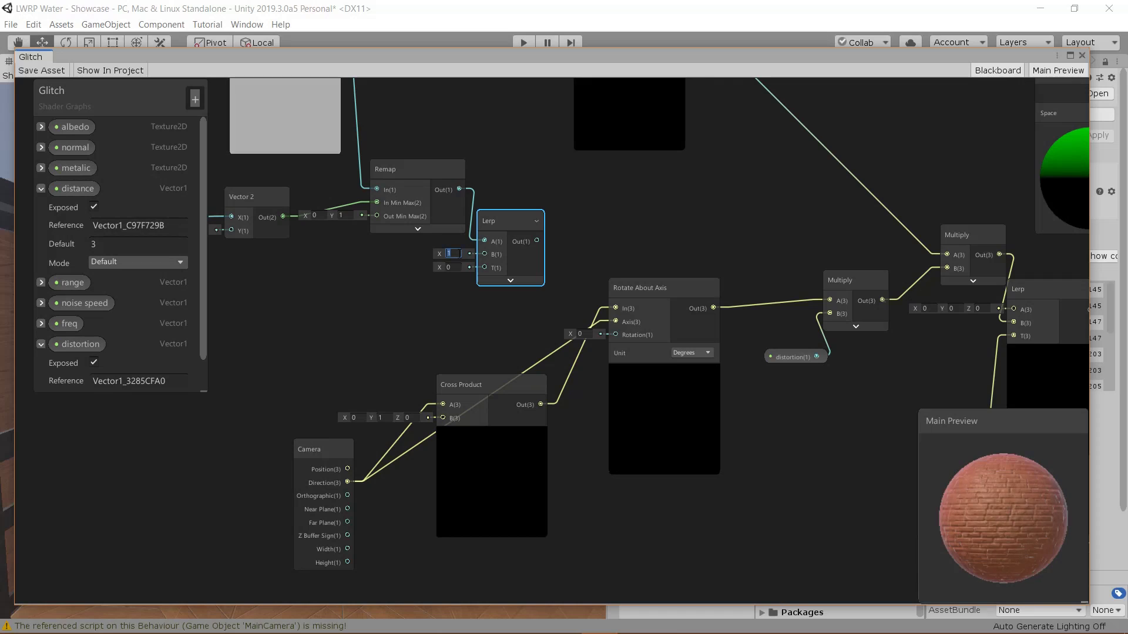
text(360)
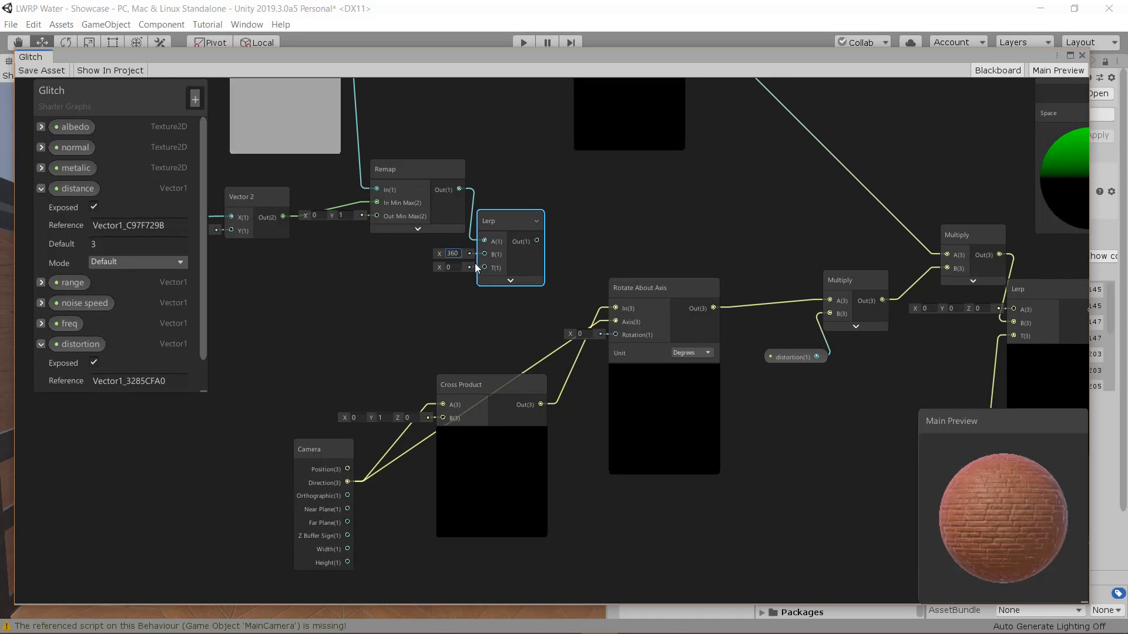
drag(536, 241, 615, 335)
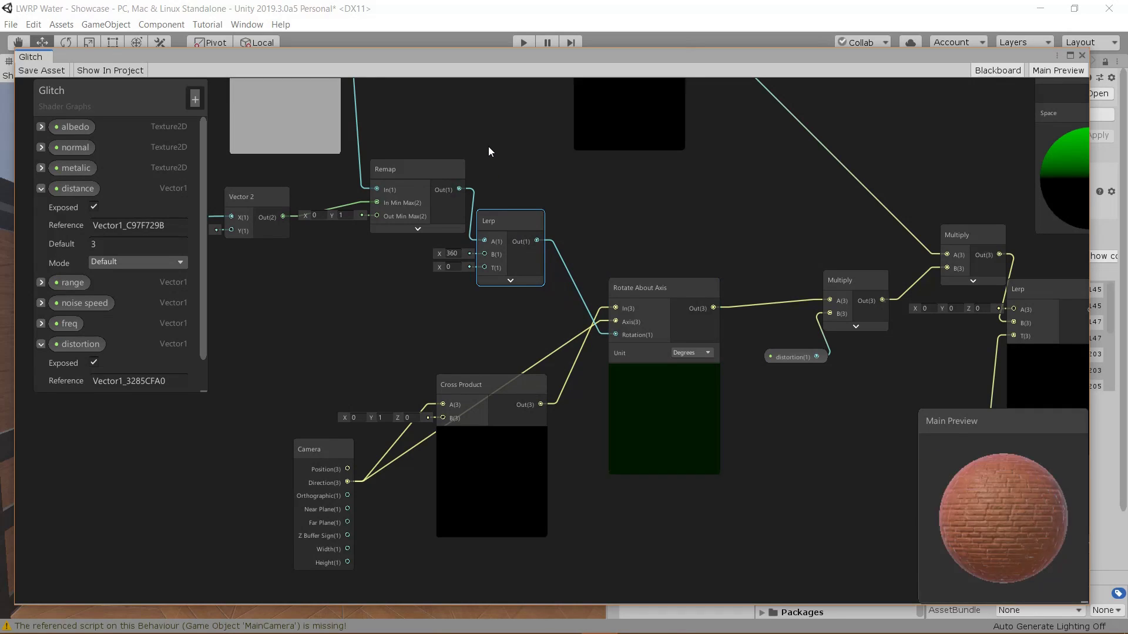
Move the Remap wire from Lerp's A input to T and bring the Scene view back
scroll(499, 138, down, 2)
middle_drag(499, 139, 600, 264)
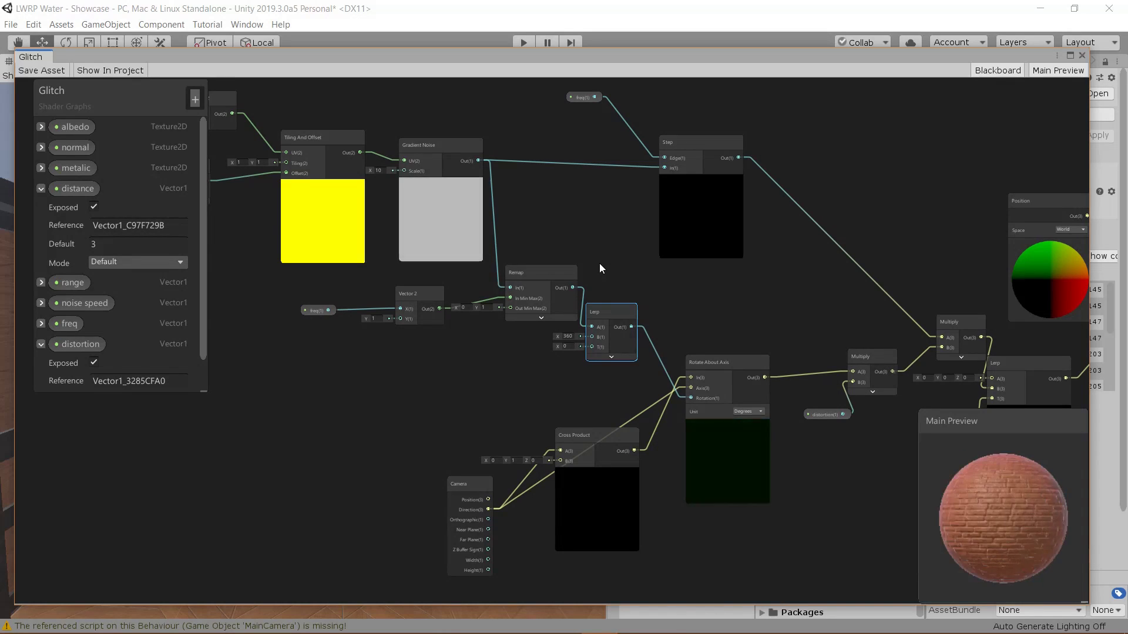
scroll(572, 310, up, 3)
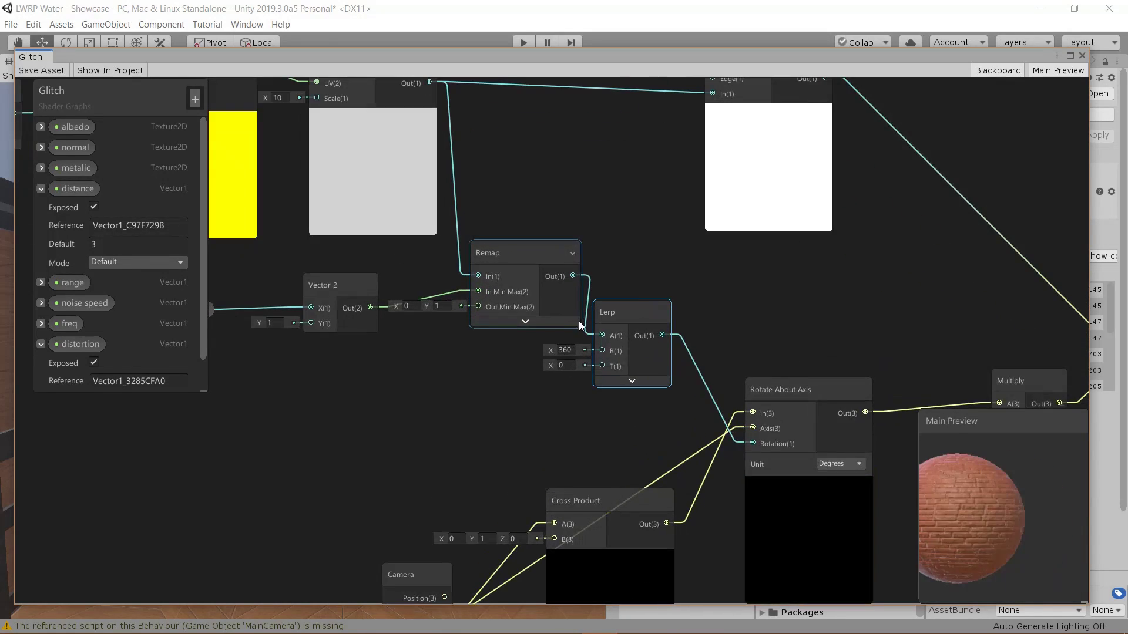
drag(582, 326, 600, 369)
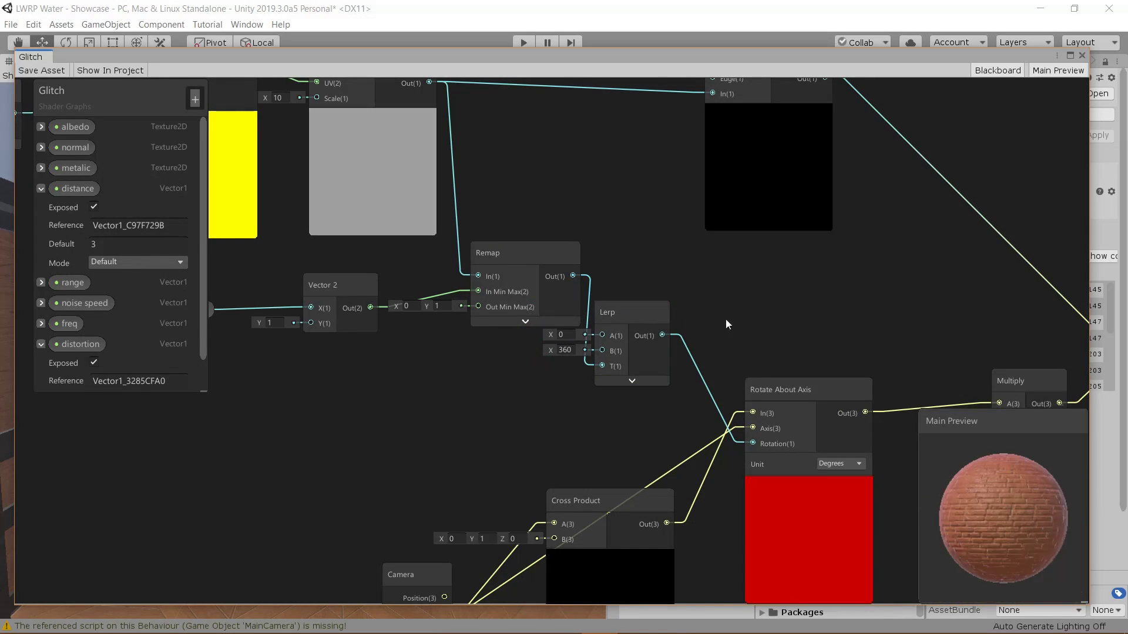
scroll(744, 329, down, 1)
middle_drag(773, 368, 737, 316)
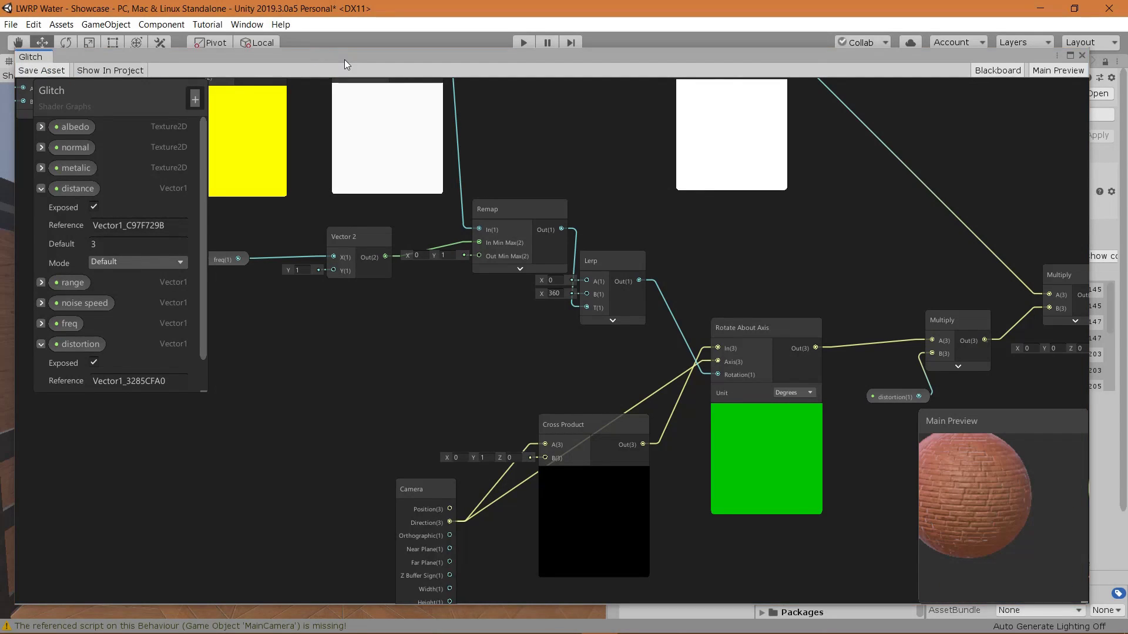
drag(350, 57, 352, 609)
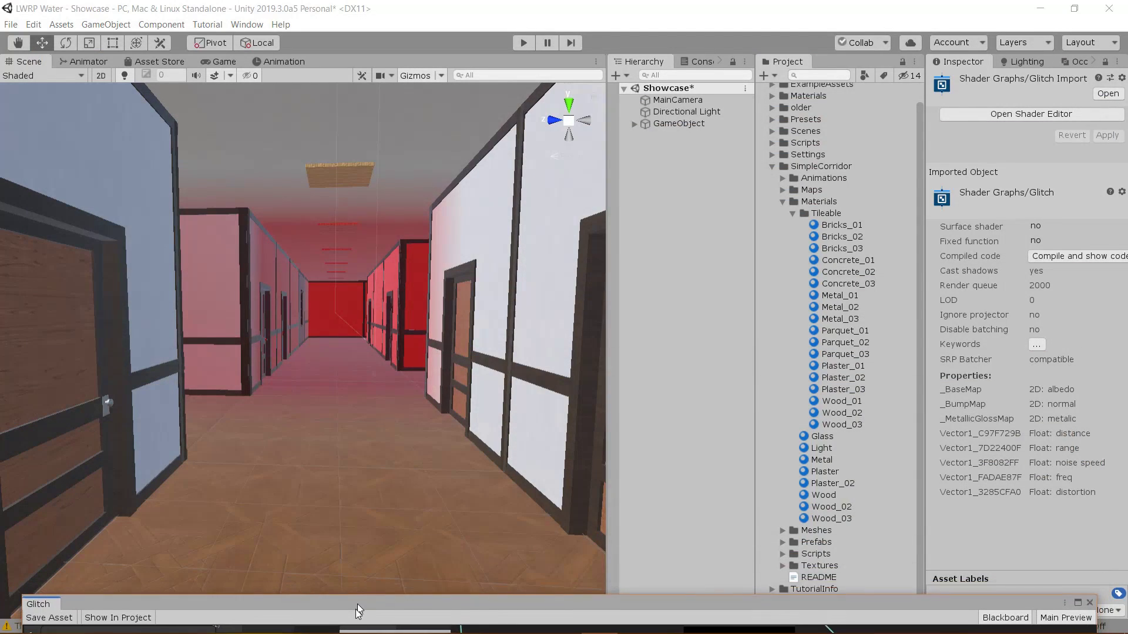
Select the corridor materials Bricks_01 through Wood_03 and set distortion to 0.5
click(843, 227)
shift+click(833, 518)
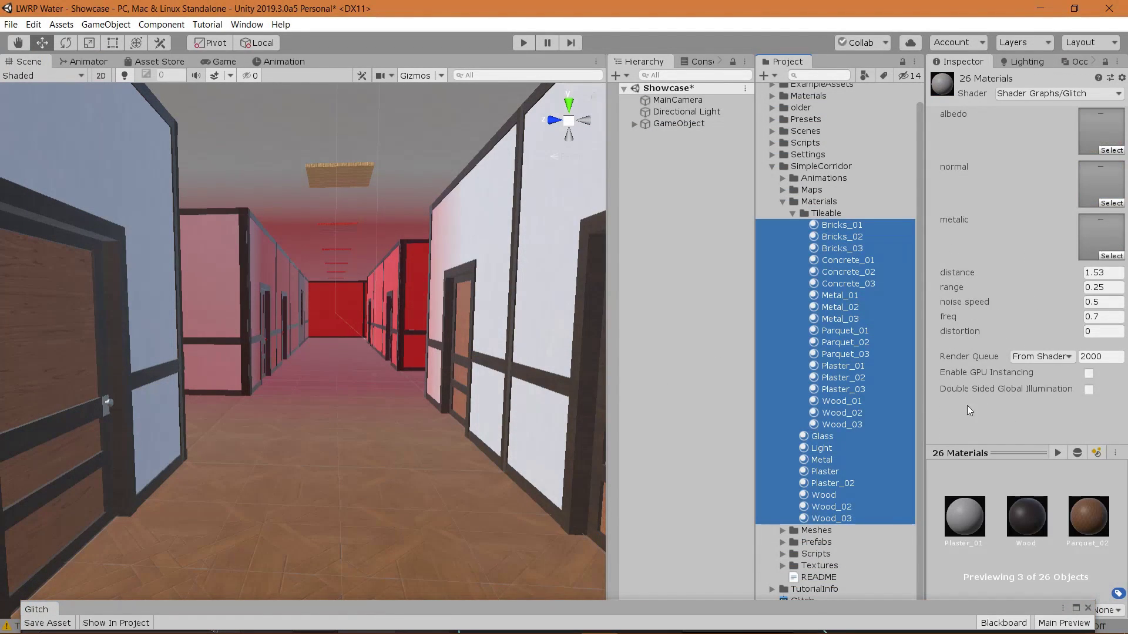
click(1100, 333)
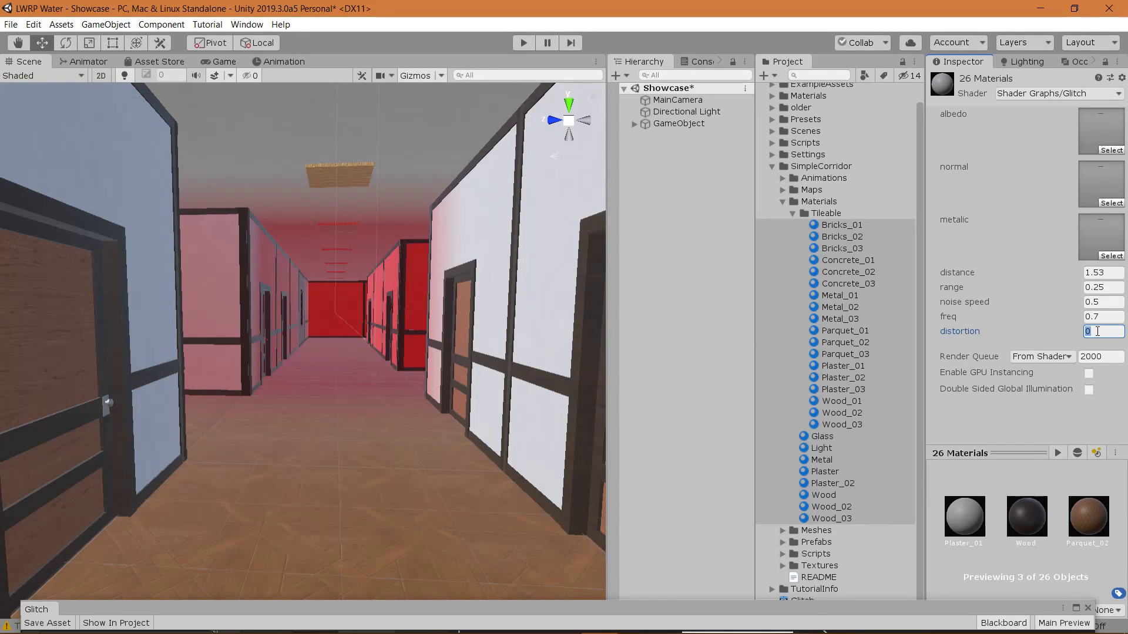
key(Return)
Set noise speed 0.16, freq 0.53 and distance 4.52, then fly down the corridor
drag(1046, 303, 1034, 304)
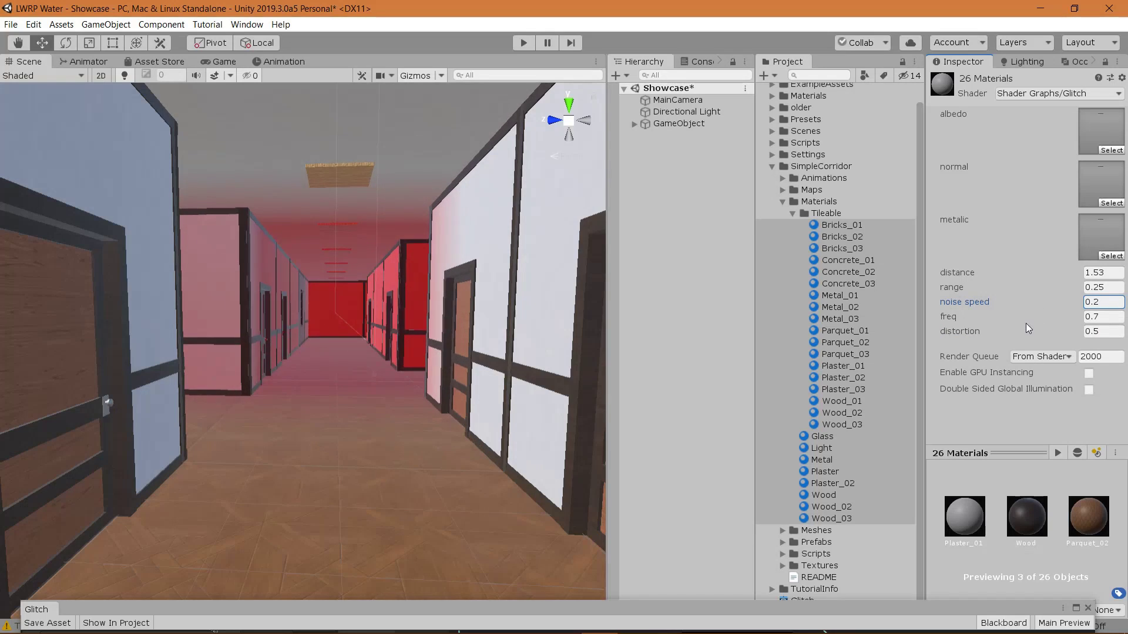
click(1025, 324)
drag(1023, 323, 1020, 323)
drag(1017, 322, 1017, 322)
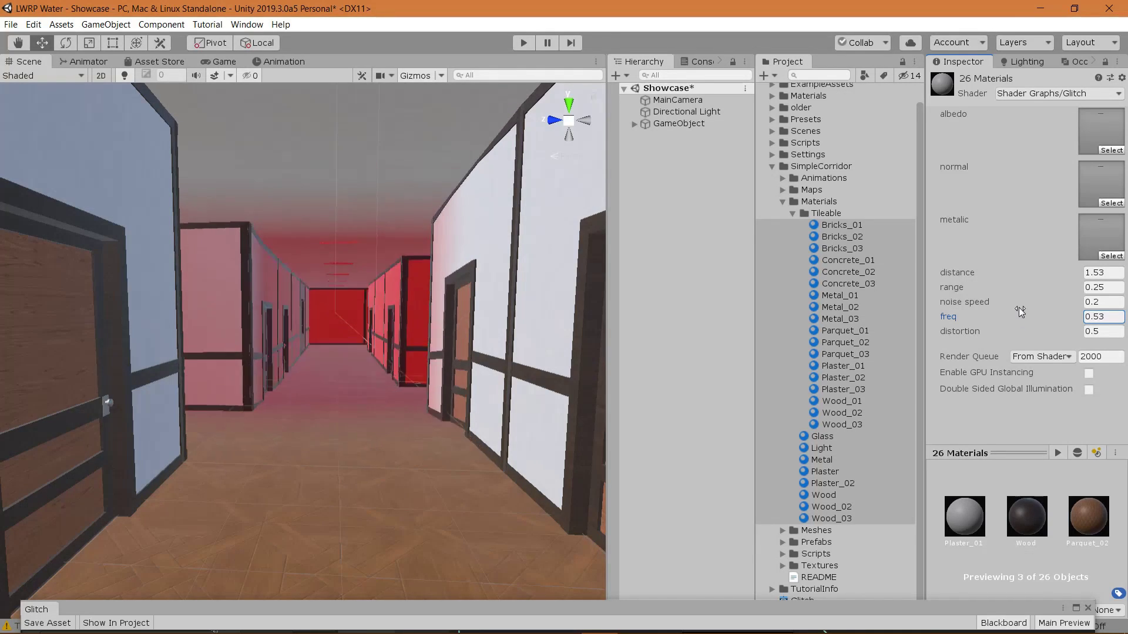
click(1020, 302)
drag(1021, 300, 1022, 306)
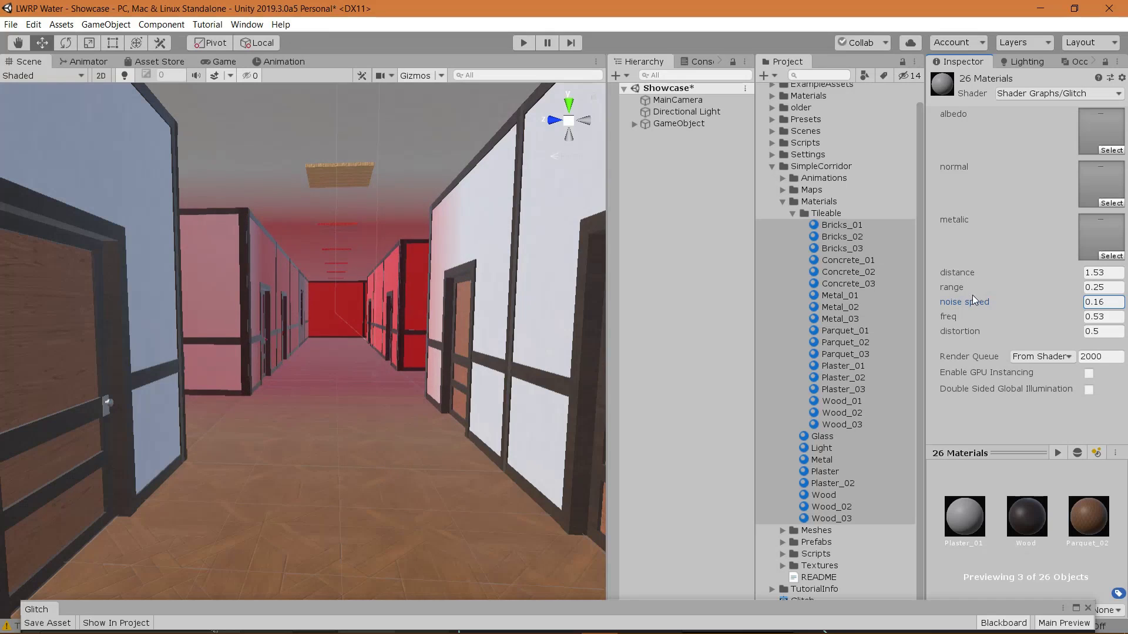
drag(966, 272, 1020, 262)
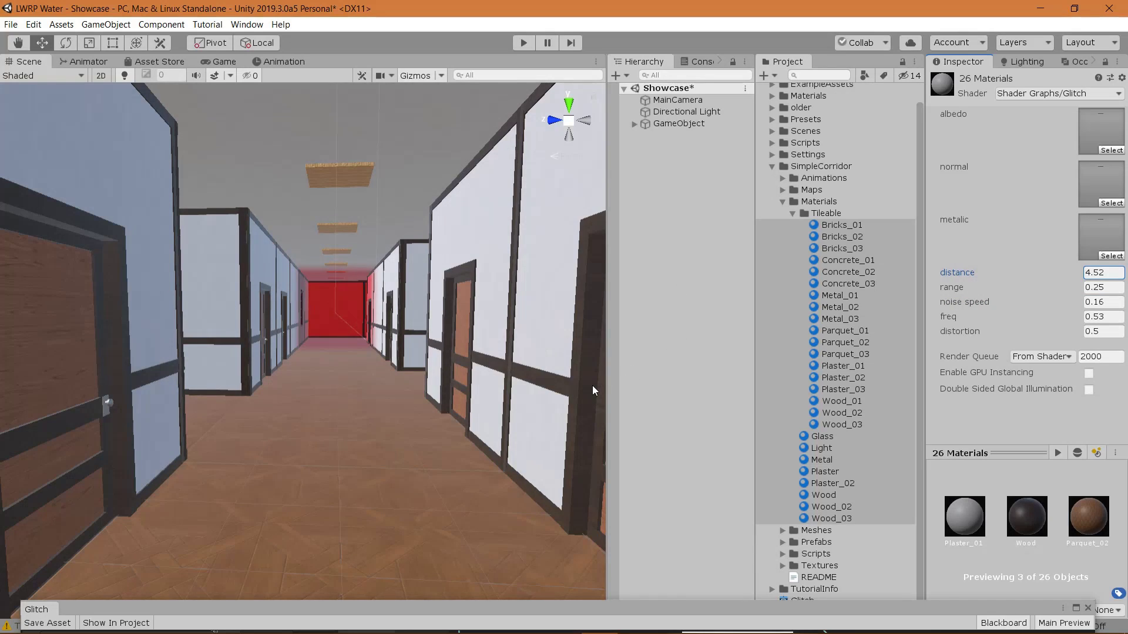
key(w)
right_drag(468, 360, 86, 380)
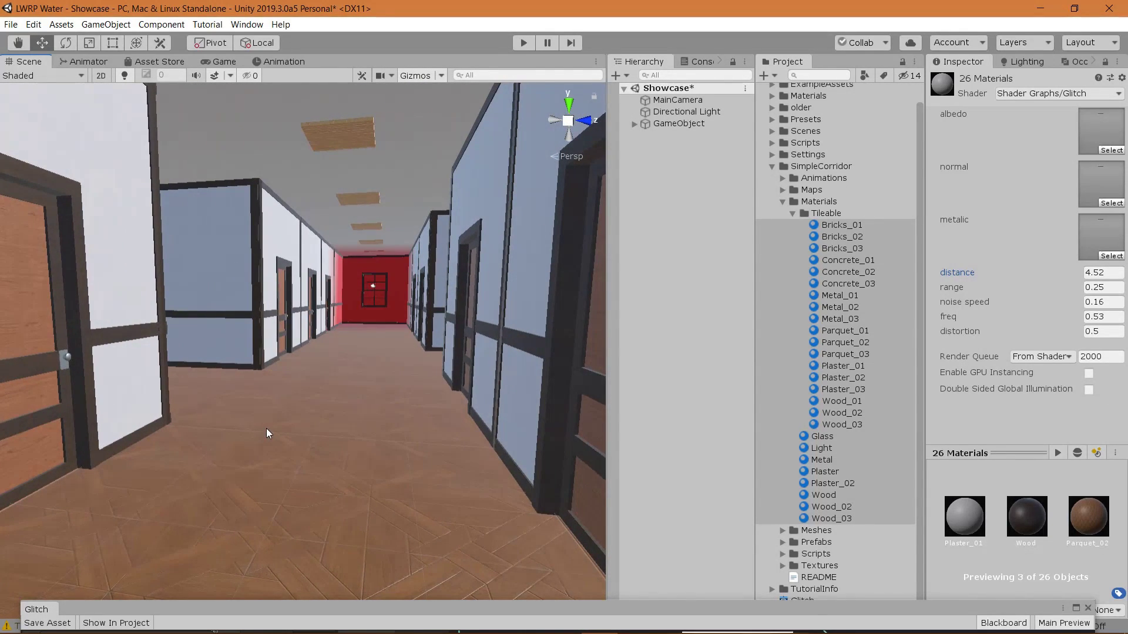
Disconnect the red Lerp wire from the albedo Multiply's B input
drag(463, 600, 442, 45)
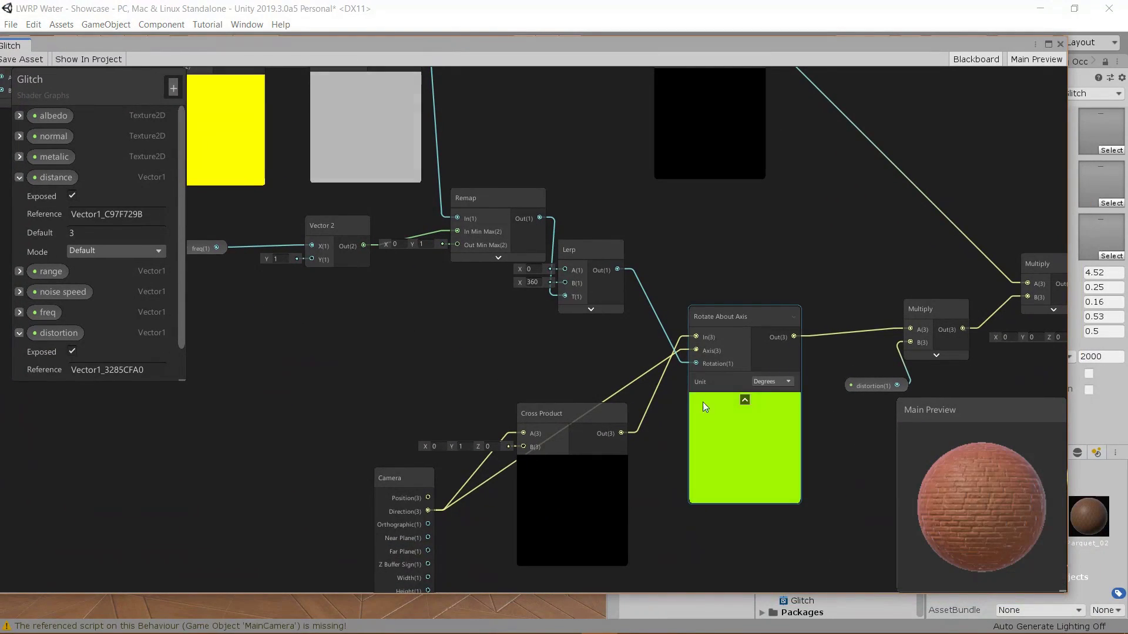
scroll(598, 283, down, 3)
middle_drag(642, 345, 479, 211)
scroll(482, 213, up, 2)
middle_drag(668, 242, 482, 220)
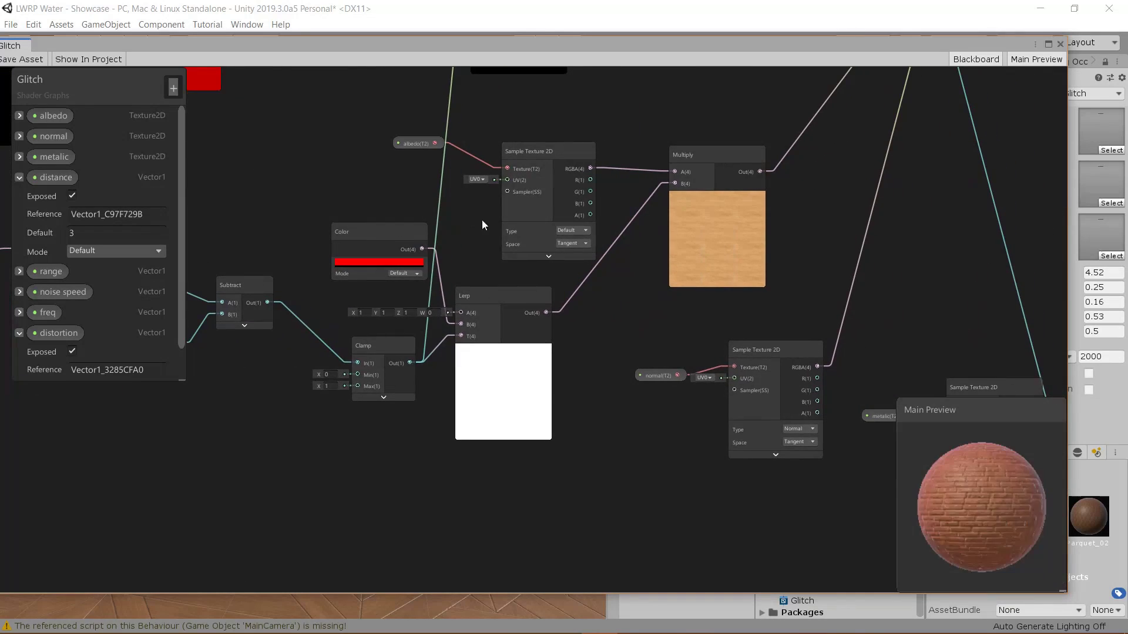
middle_drag(587, 249, 472, 355)
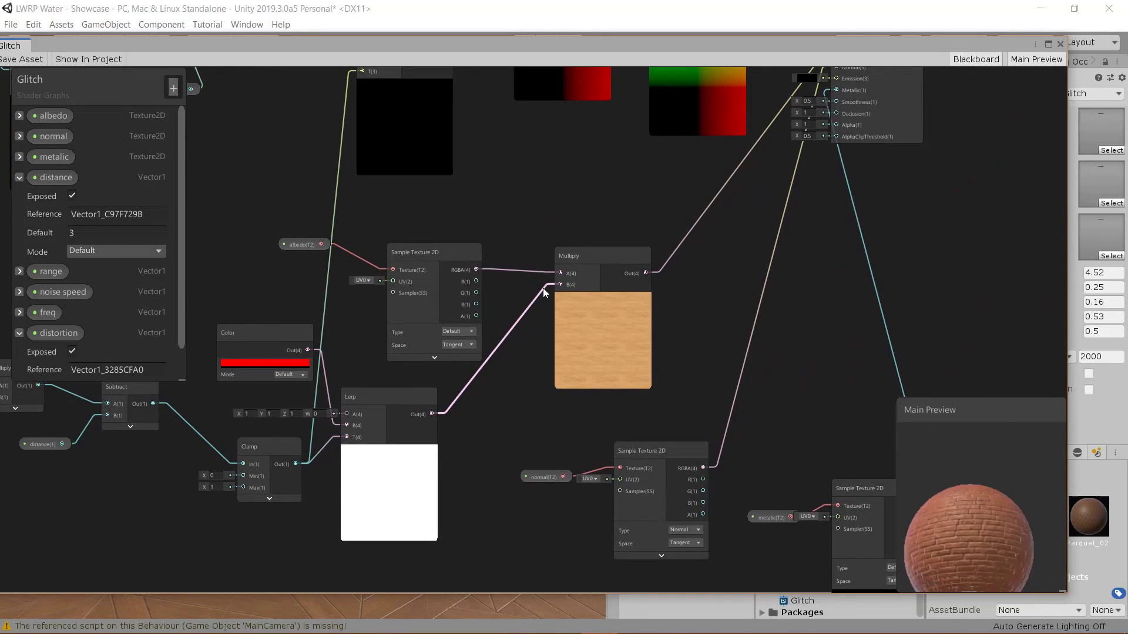
drag(543, 288, 530, 325)
click(554, 373)
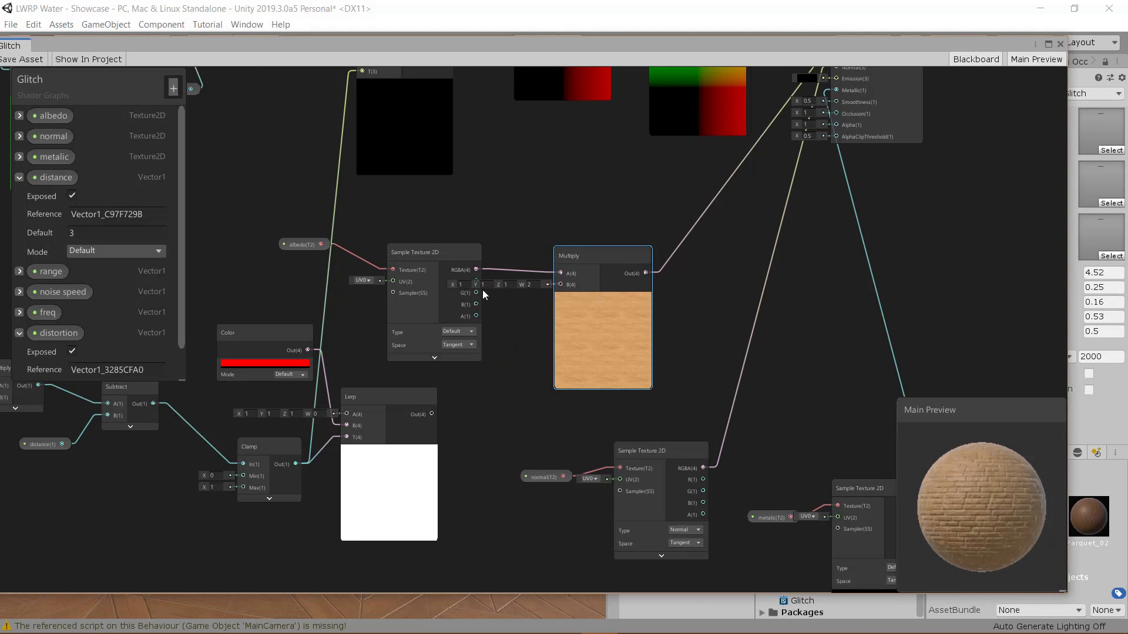
Tidy the Multiply node, save the Glitch graph, and lower the window to view the corridor
drag(607, 253, 628, 233)
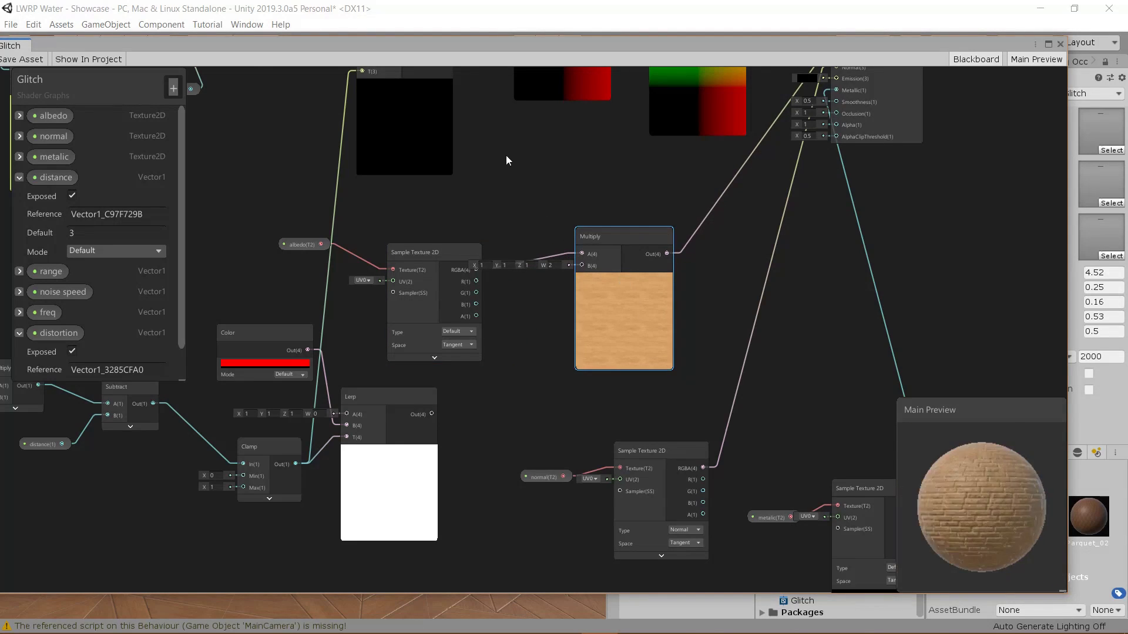
middle_drag(506, 155, 612, 330)
click(36, 59)
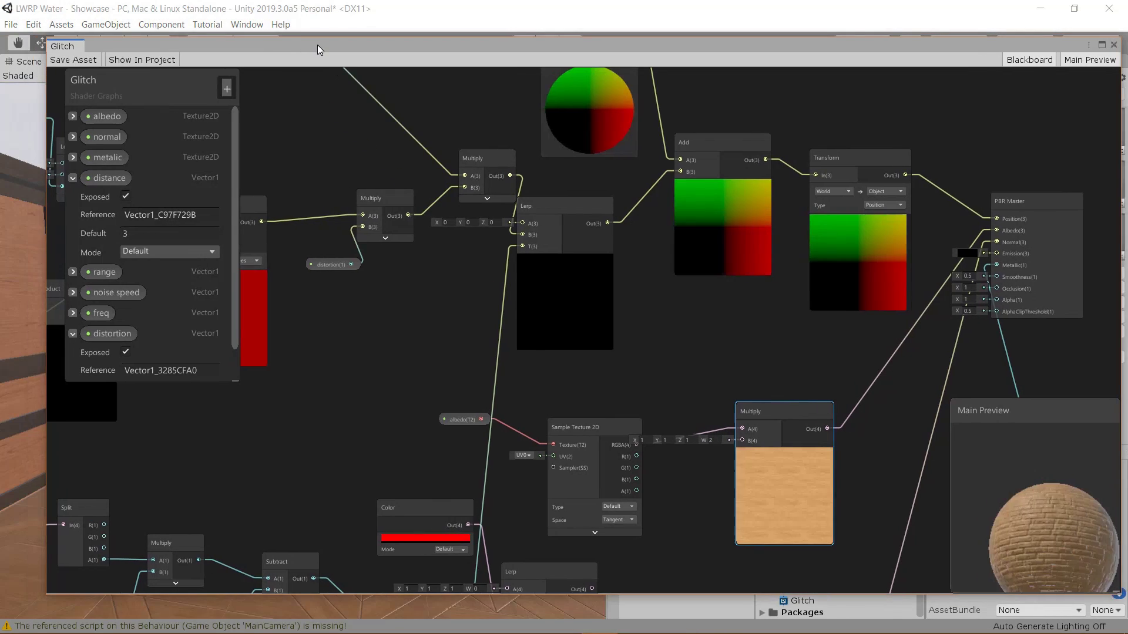
drag(318, 49, 300, 610)
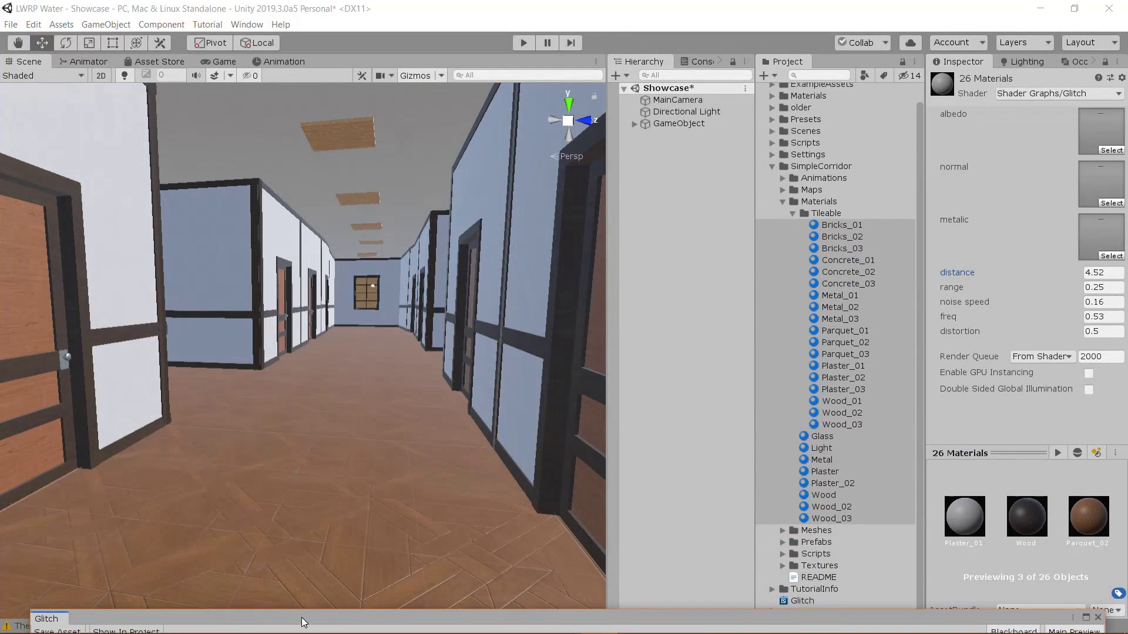